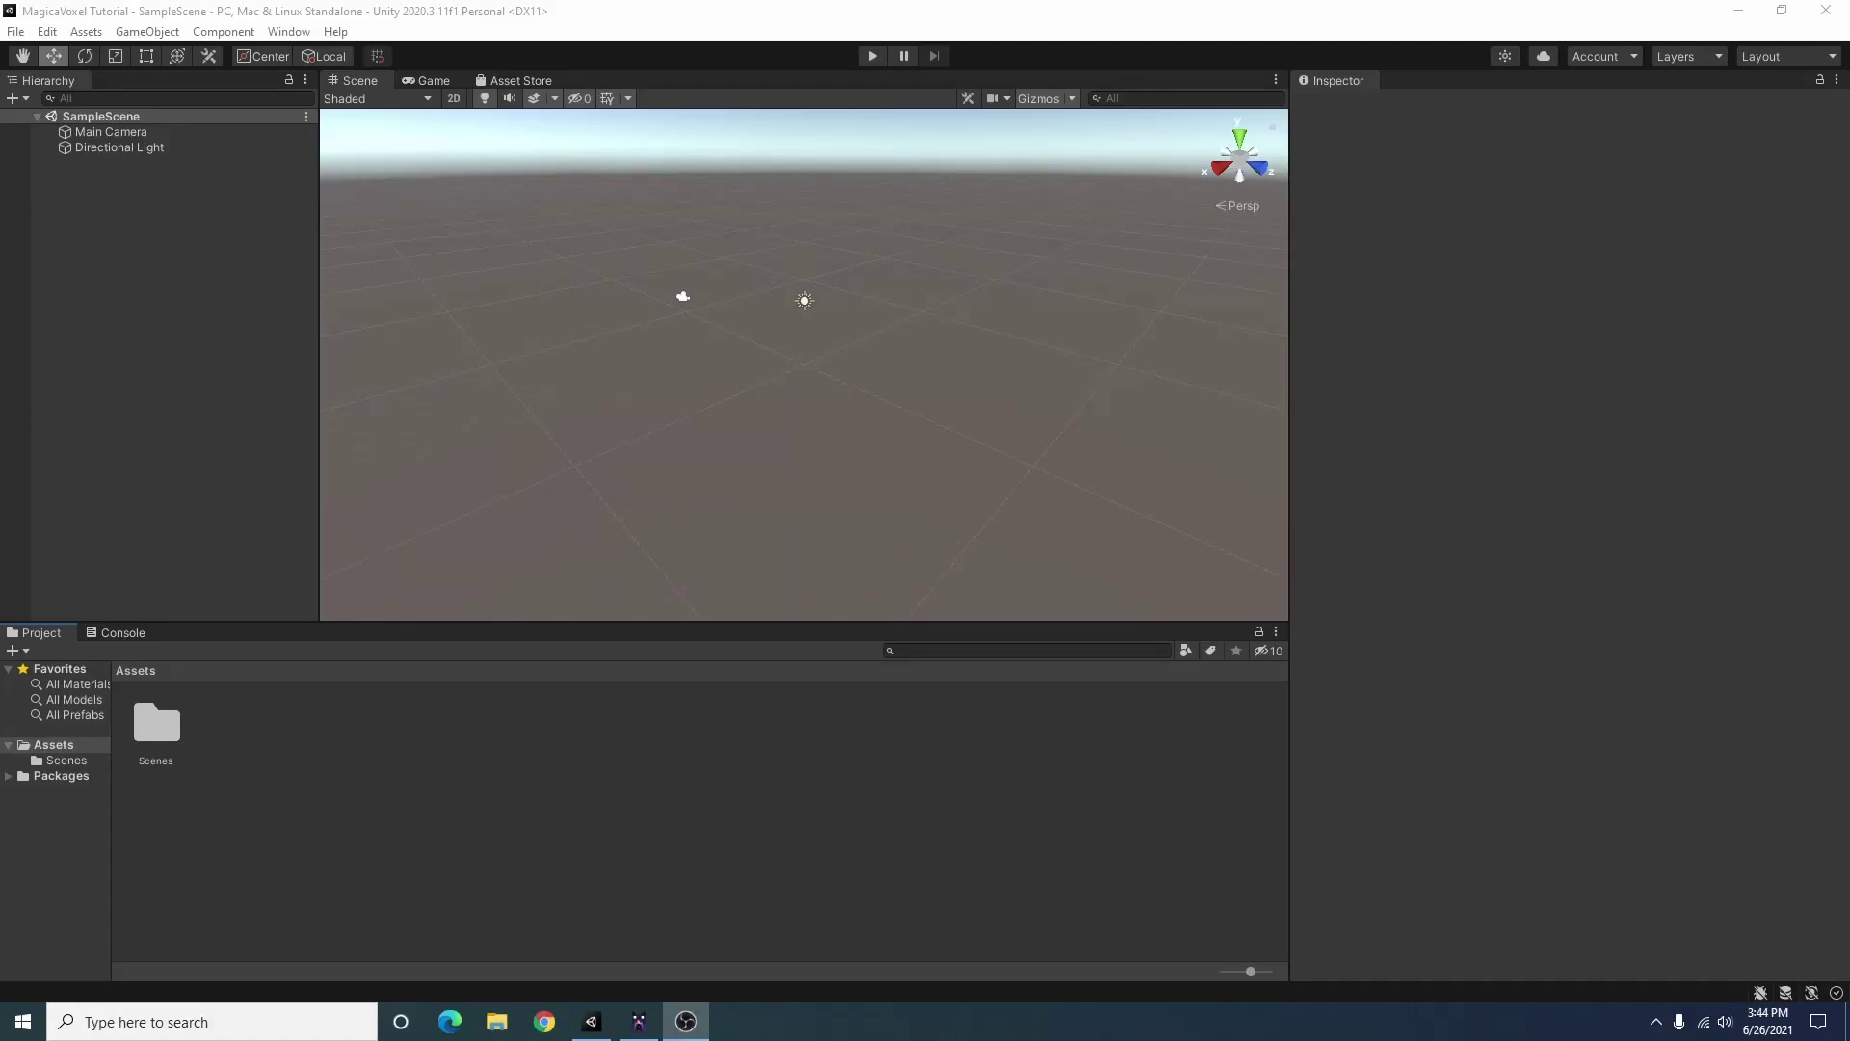
Alternate between Unity's empty sample scene and MagicaVoxel, orbiting the default blue cube
click(741, 802)
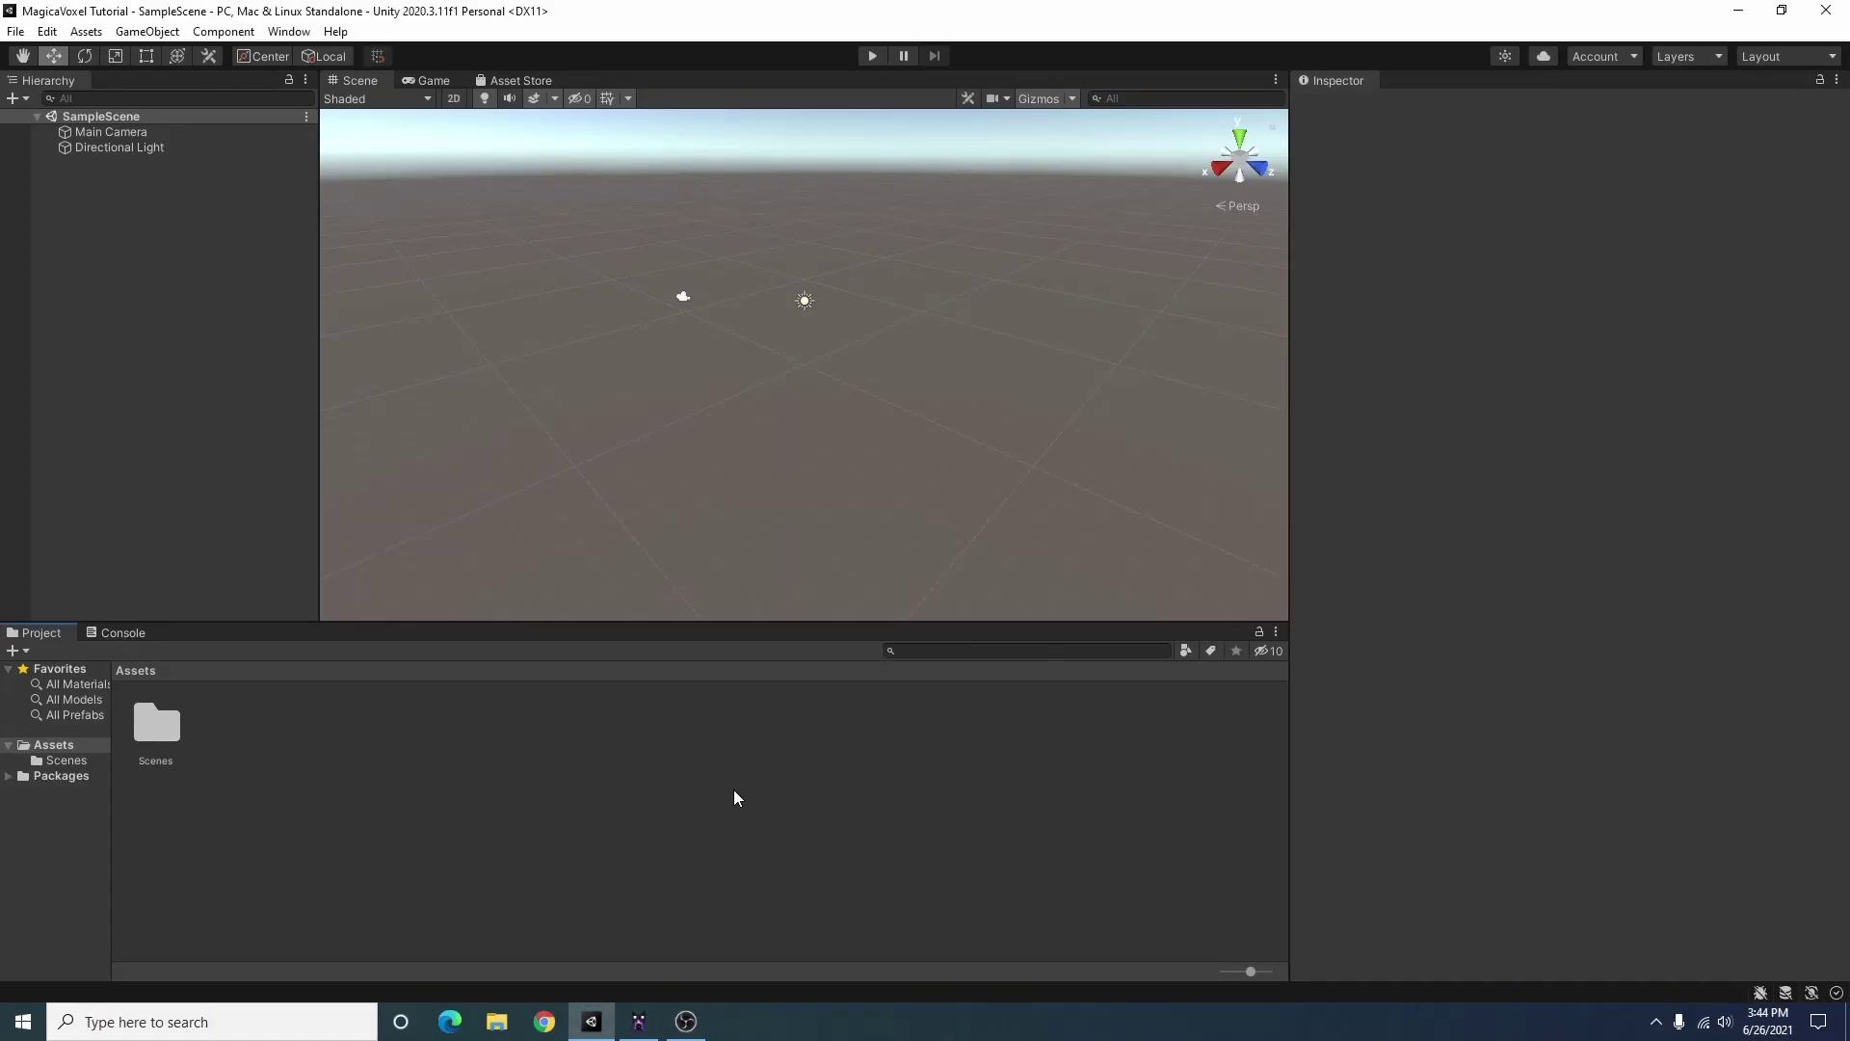
click(638, 1020)
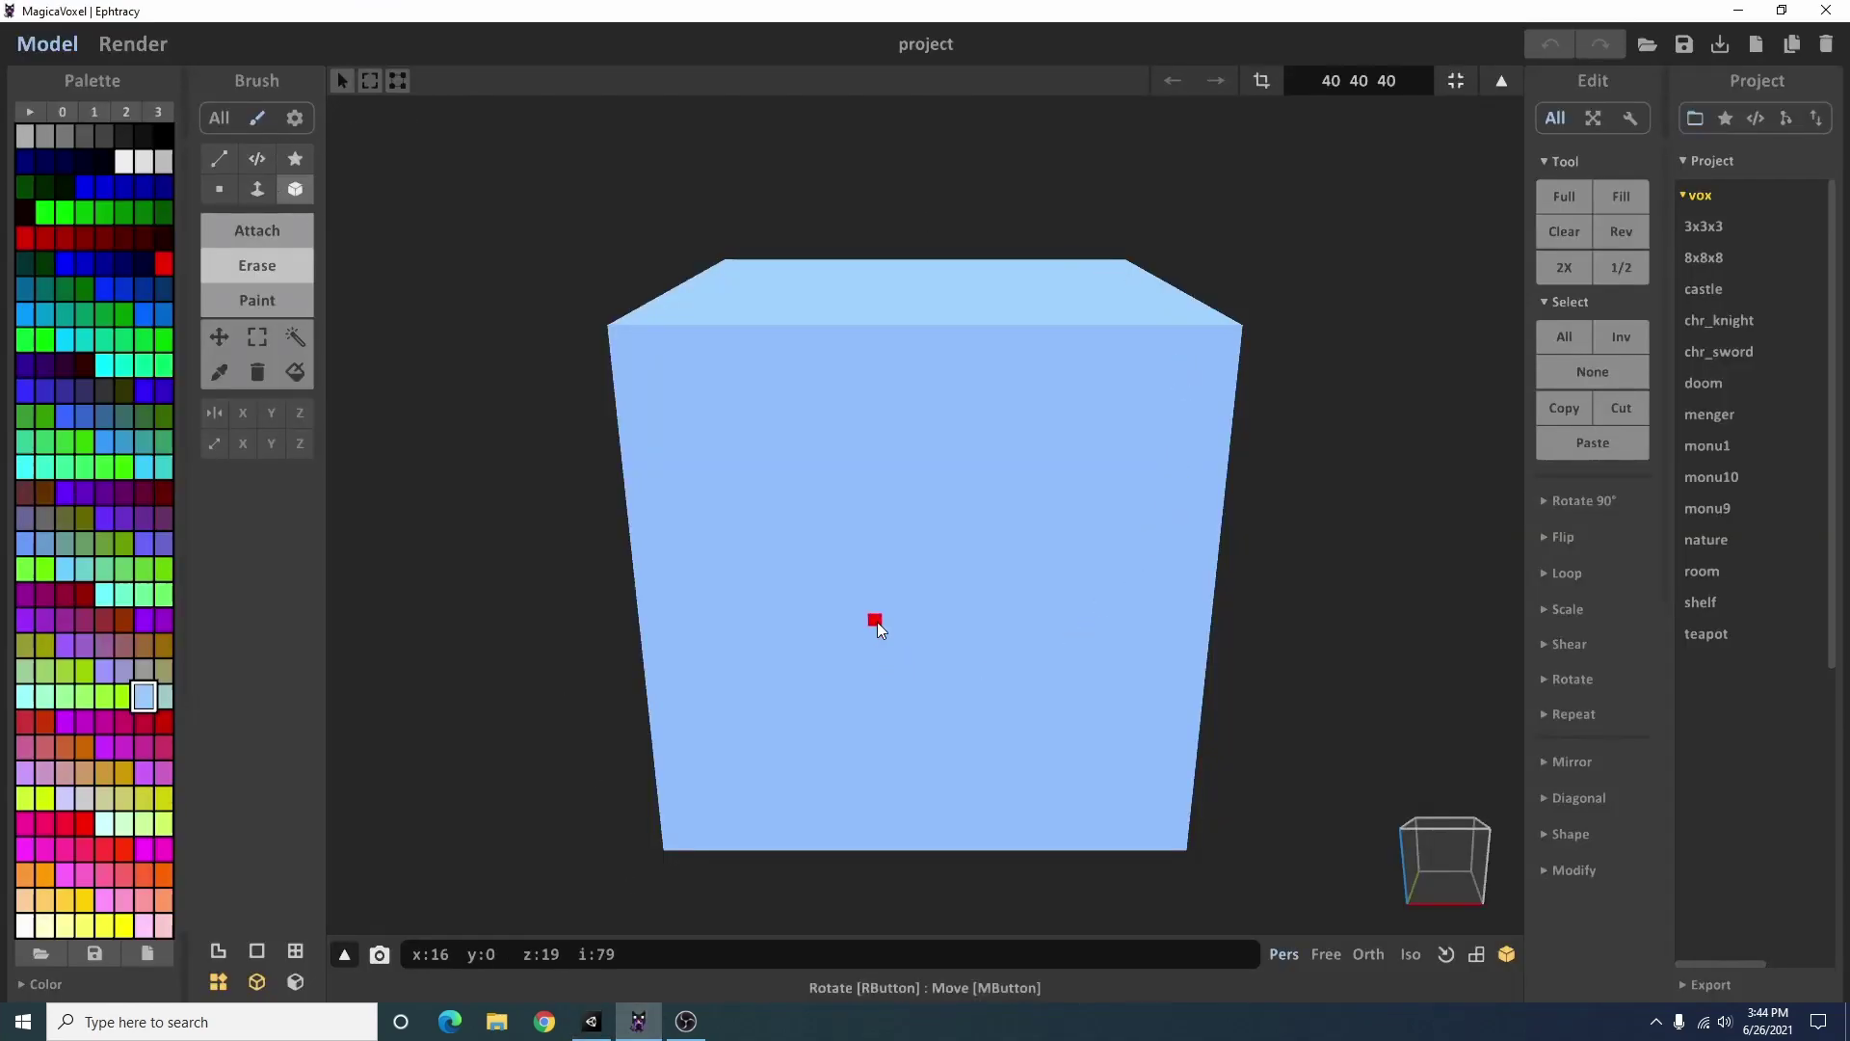
right_drag(1189, 746, 979, 877)
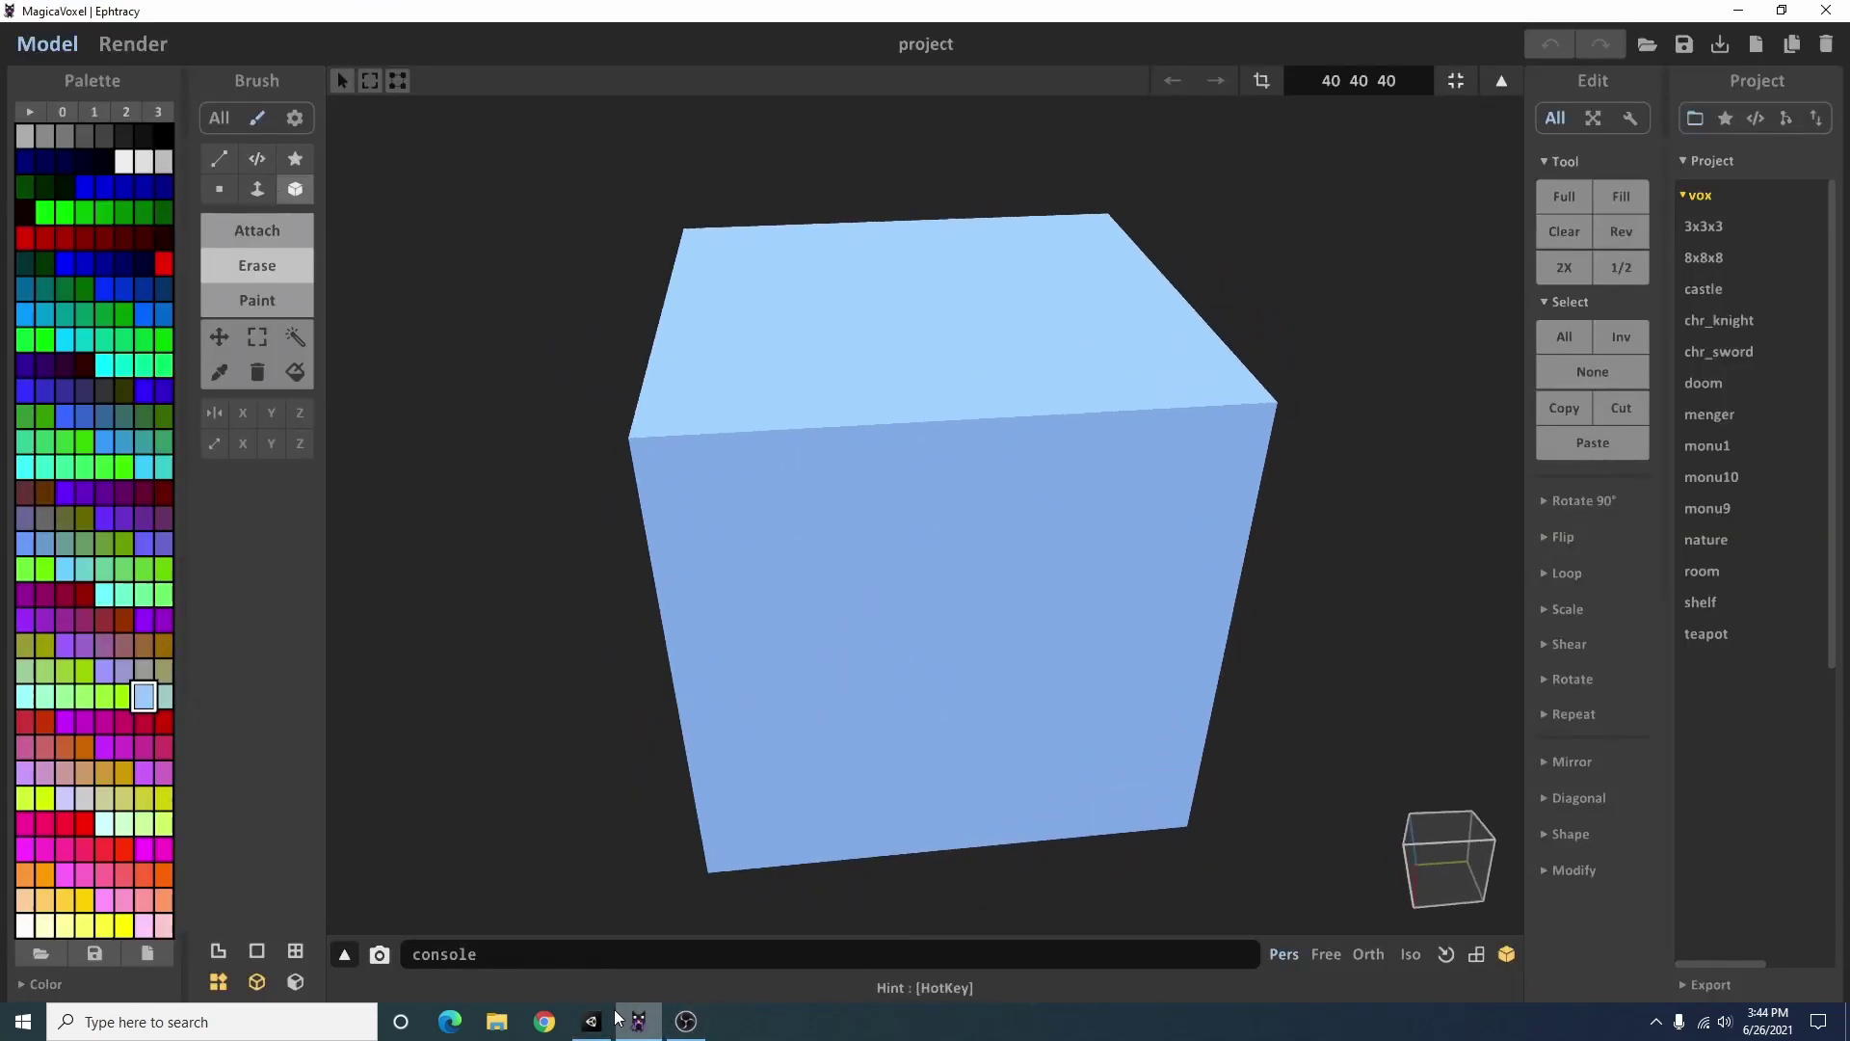
click(589, 1021)
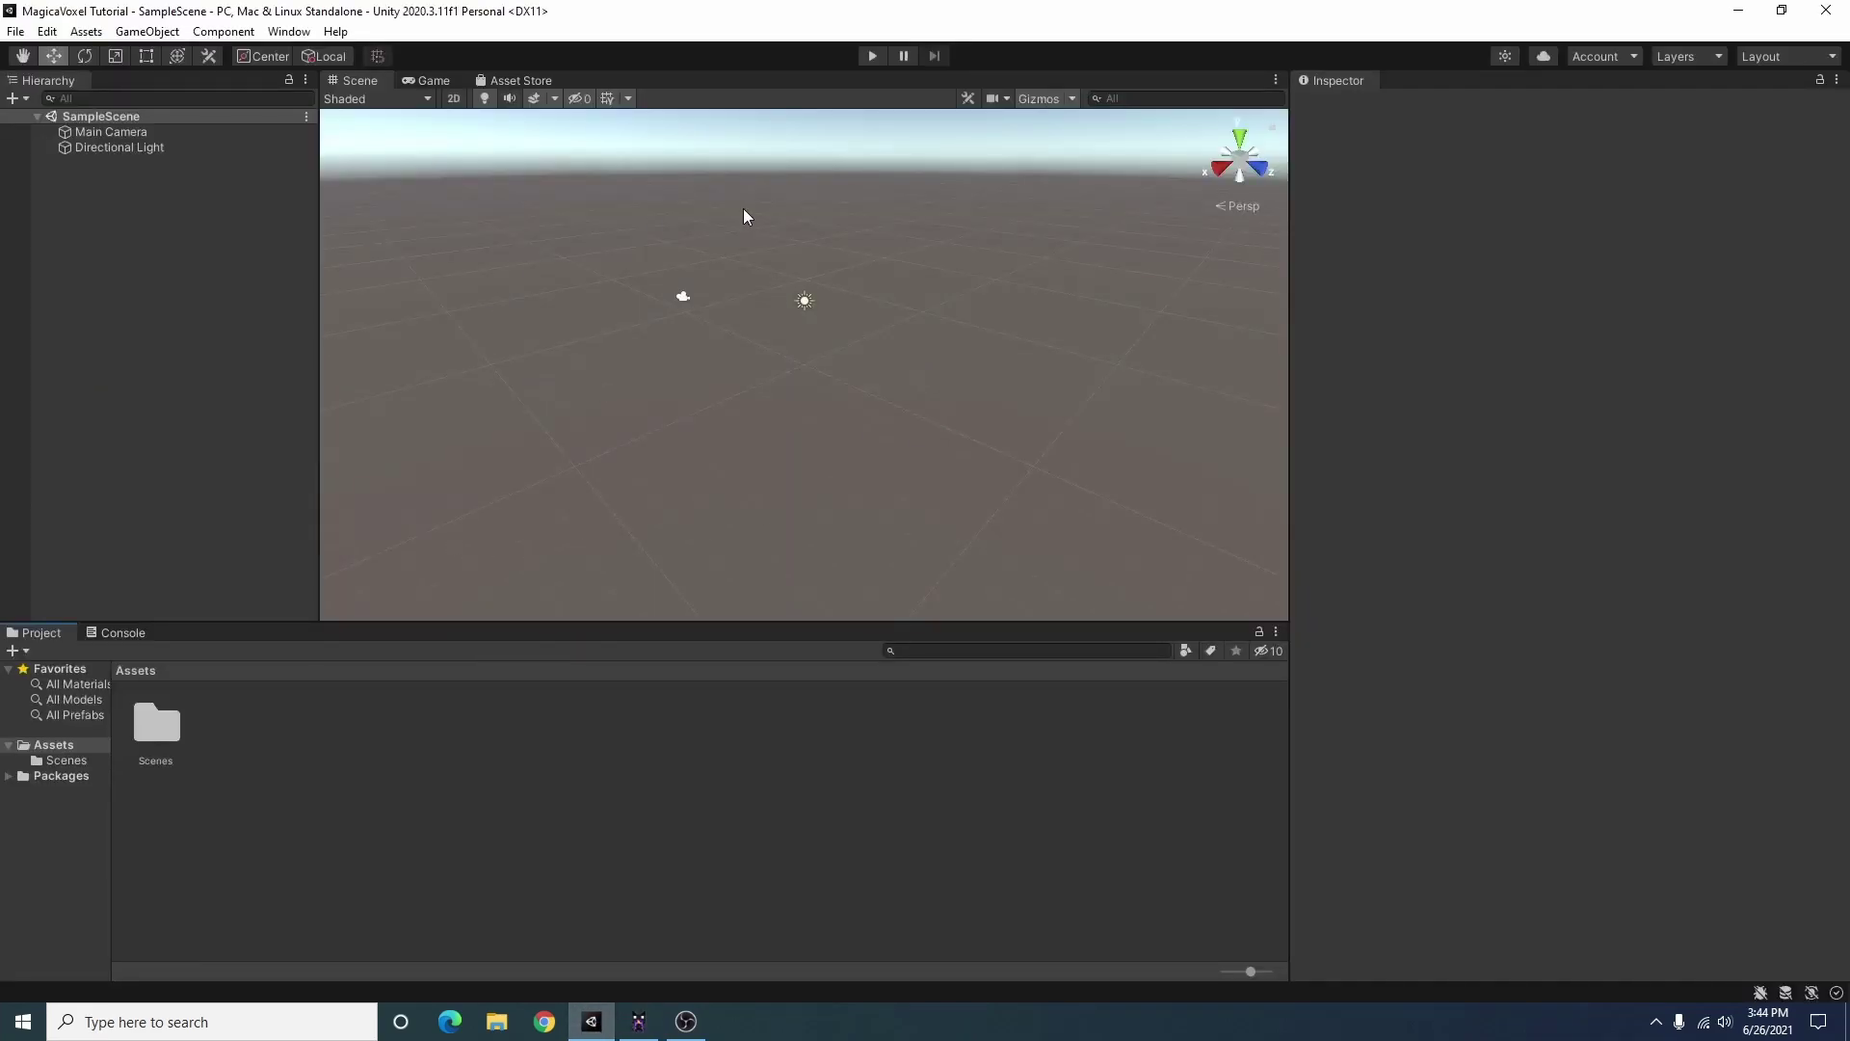
click(638, 1021)
mouse_move(542, 475)
right_down()
mouse_move(851, 659)
mouse_move(707, 723)
mouse_move(930, 699)
right_up()
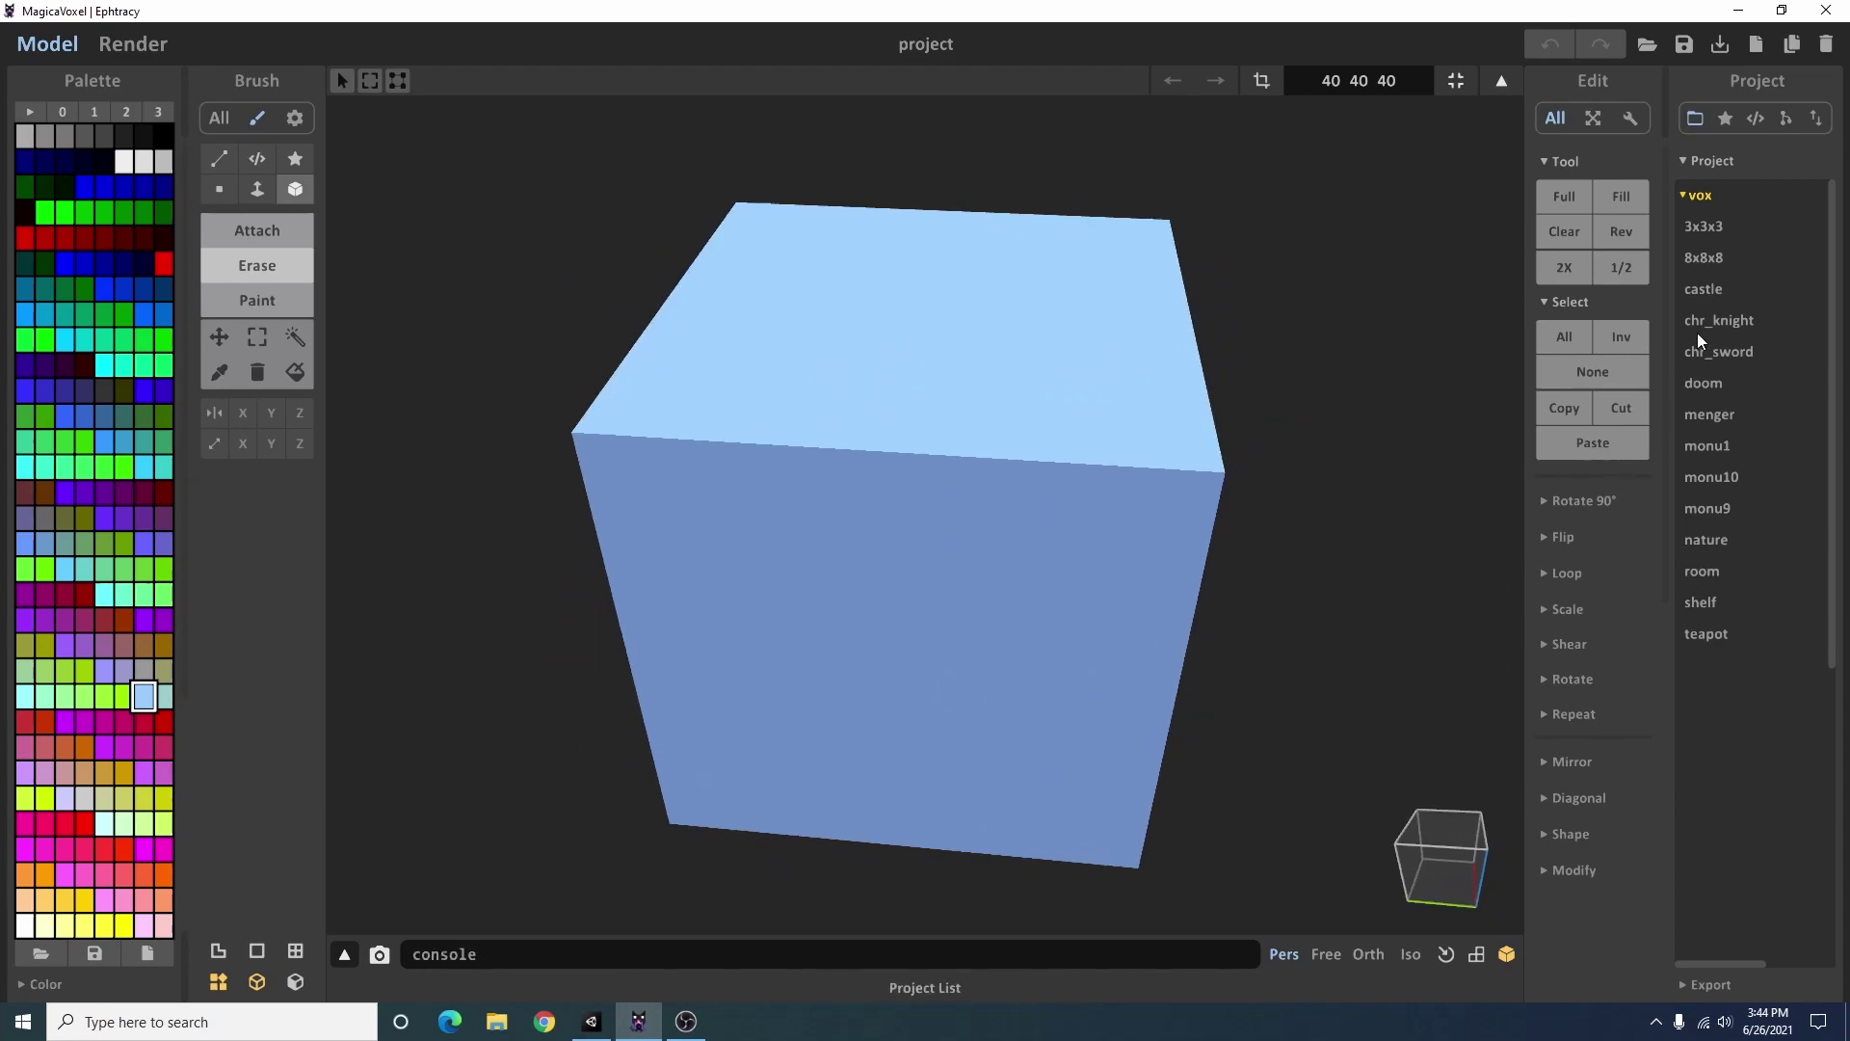
Select and clear all voxels of the default cube, leaving an empty bounding box
click(1051, 430)
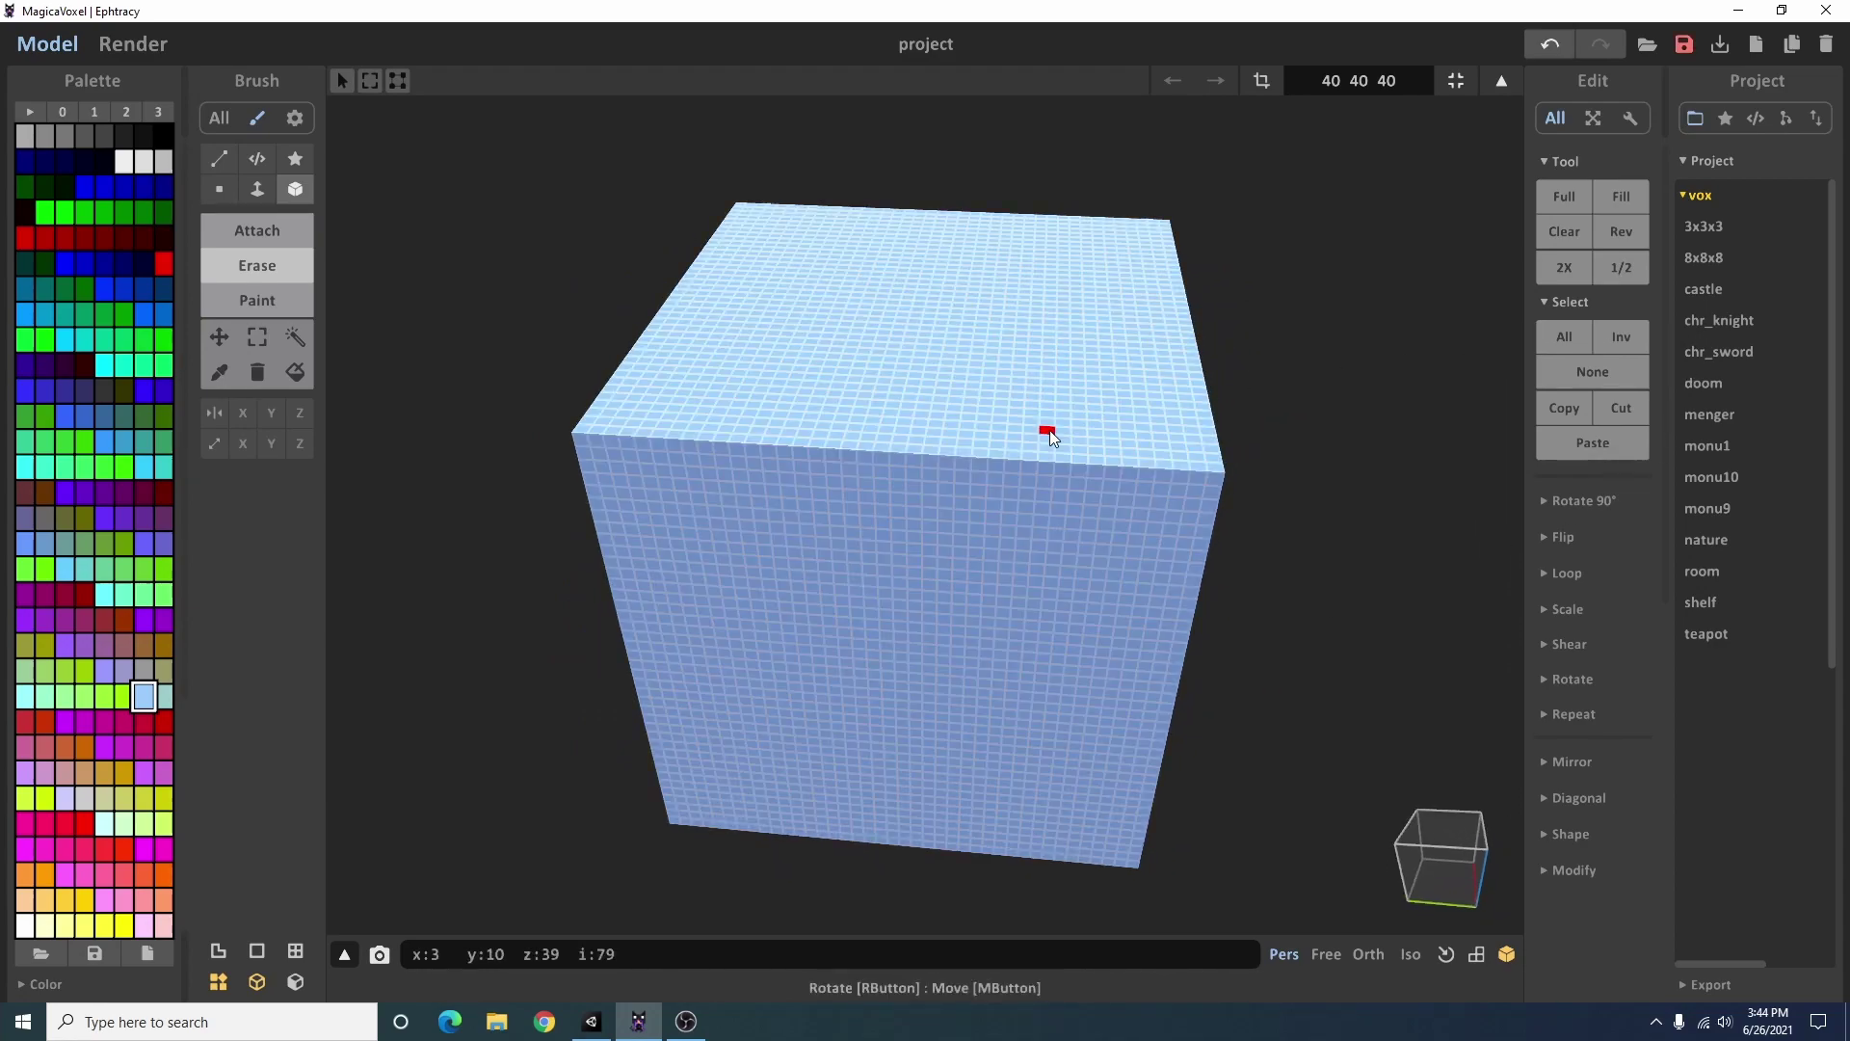
click(1049, 429)
mouse_move(1075, 463)
right_down()
mouse_move(1160, 756)
mouse_move(777, 406)
mouse_move(1003, 670)
mouse_move(1131, 509)
right_up()
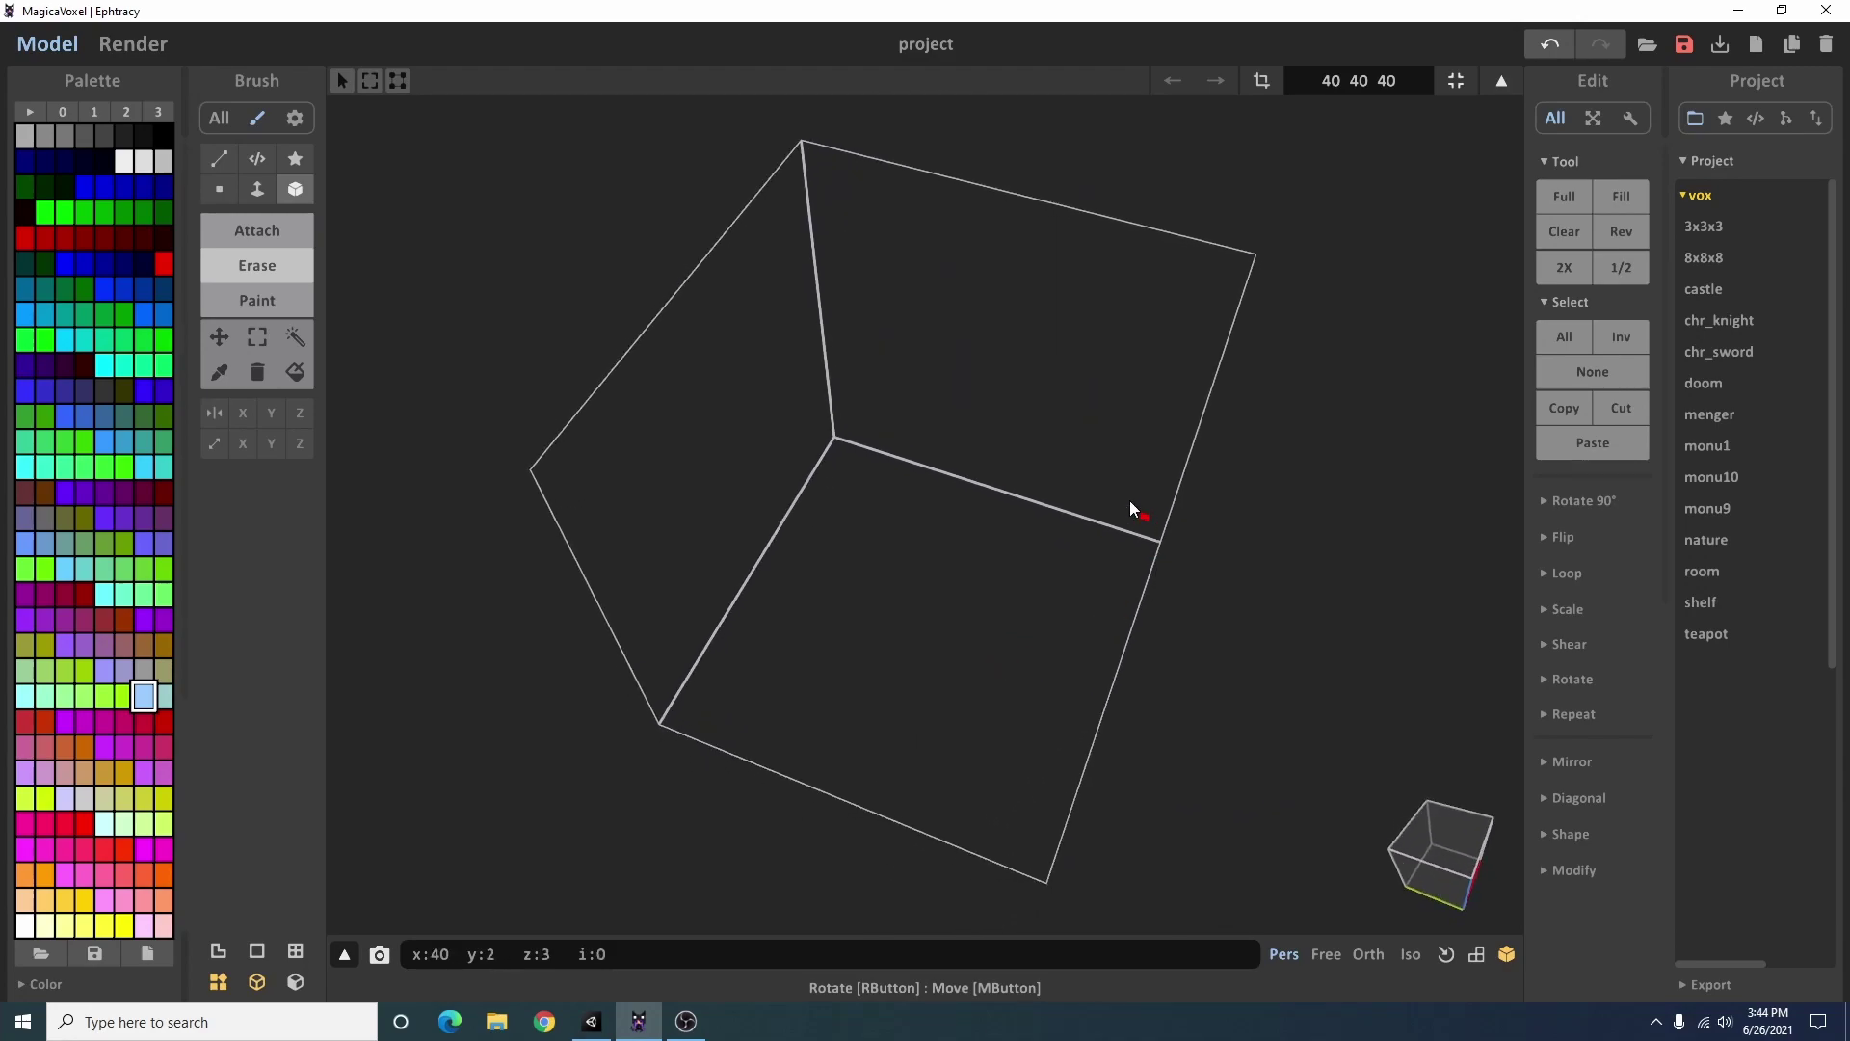
Build a tall green voxel column in Attach mode with Y mirroring on
click(270, 234)
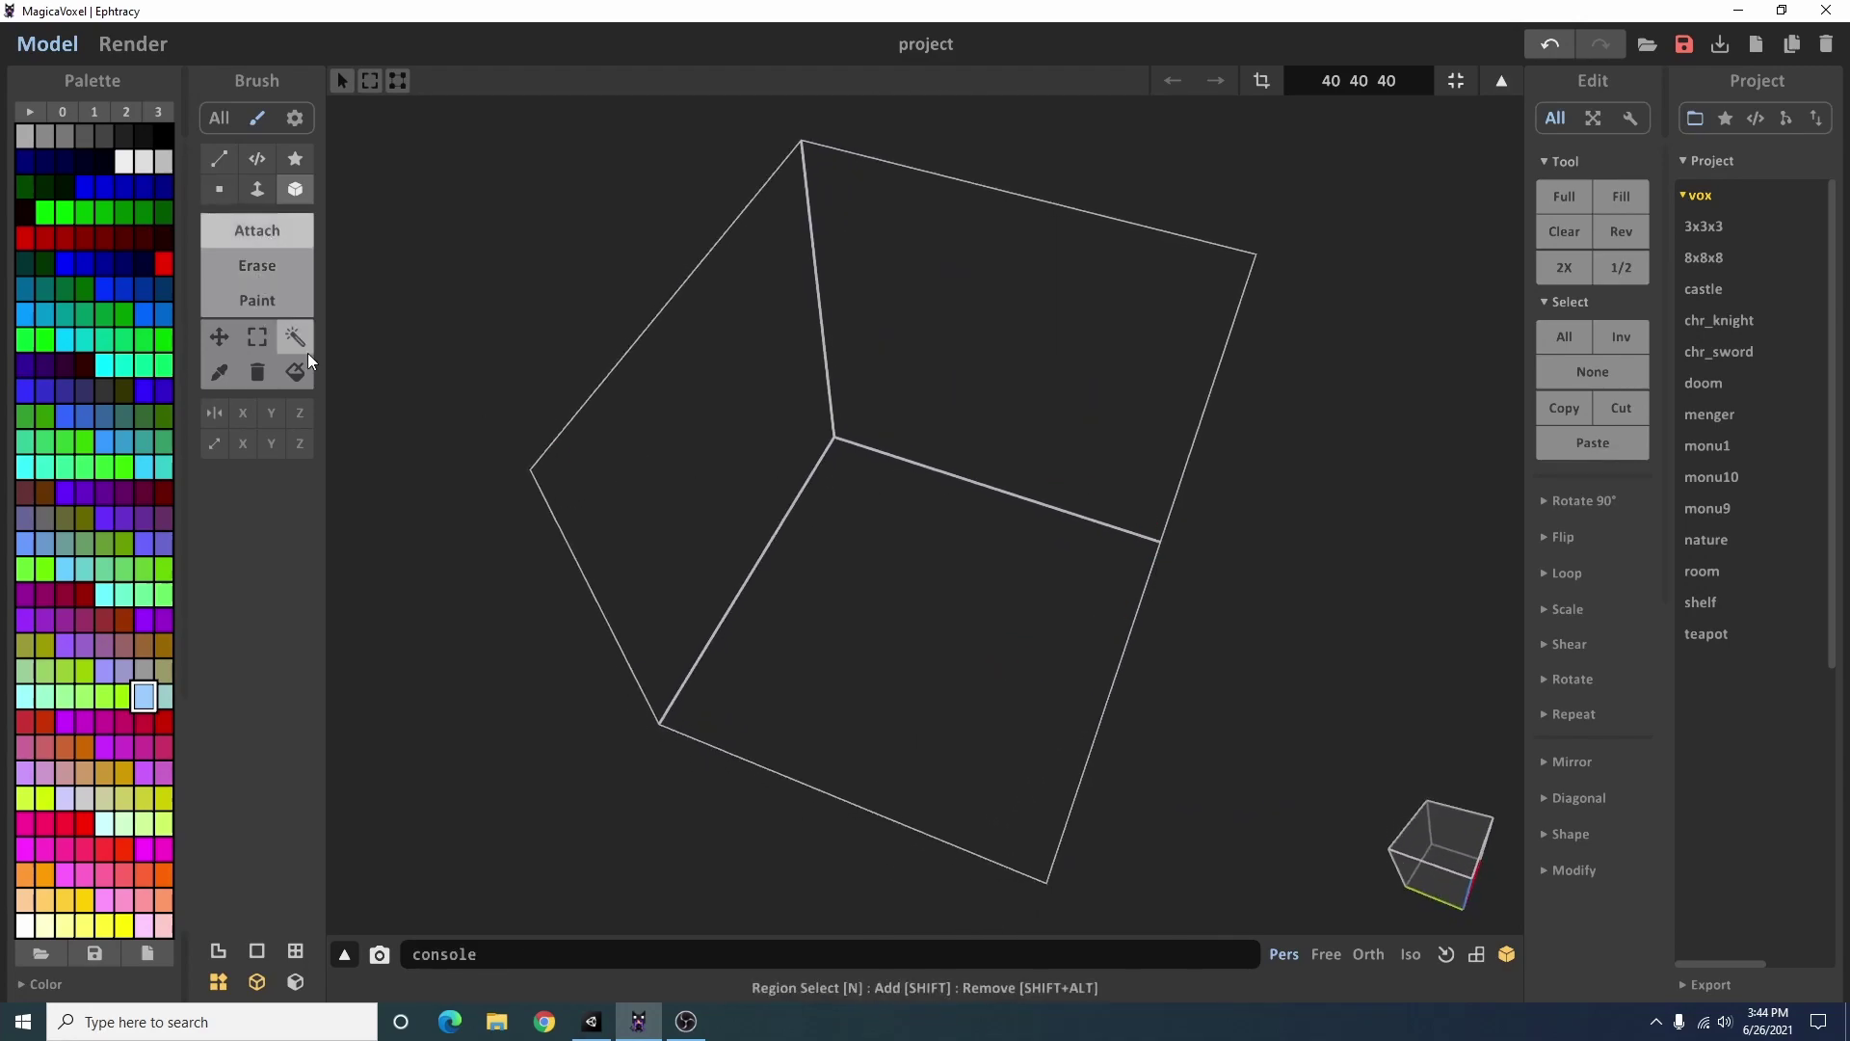
click(271, 412)
click(24, 339)
click(914, 625)
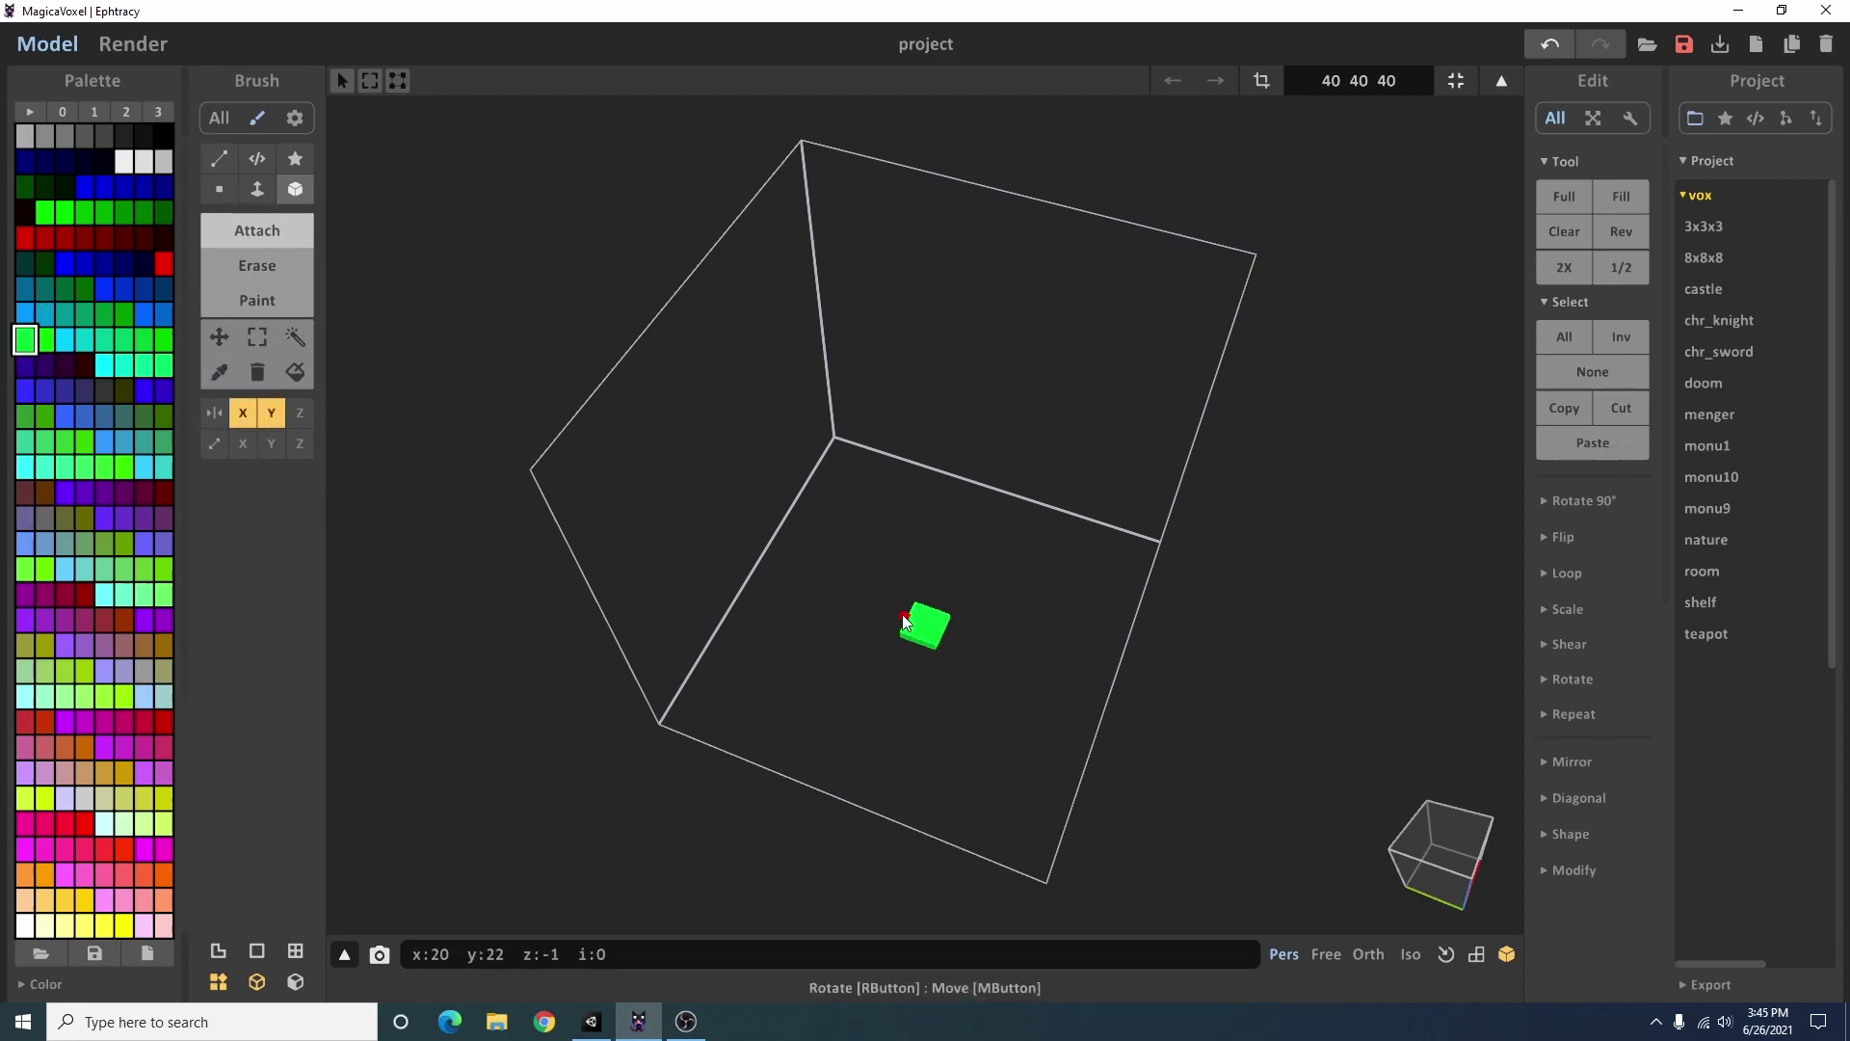
drag(903, 622, 898, 590)
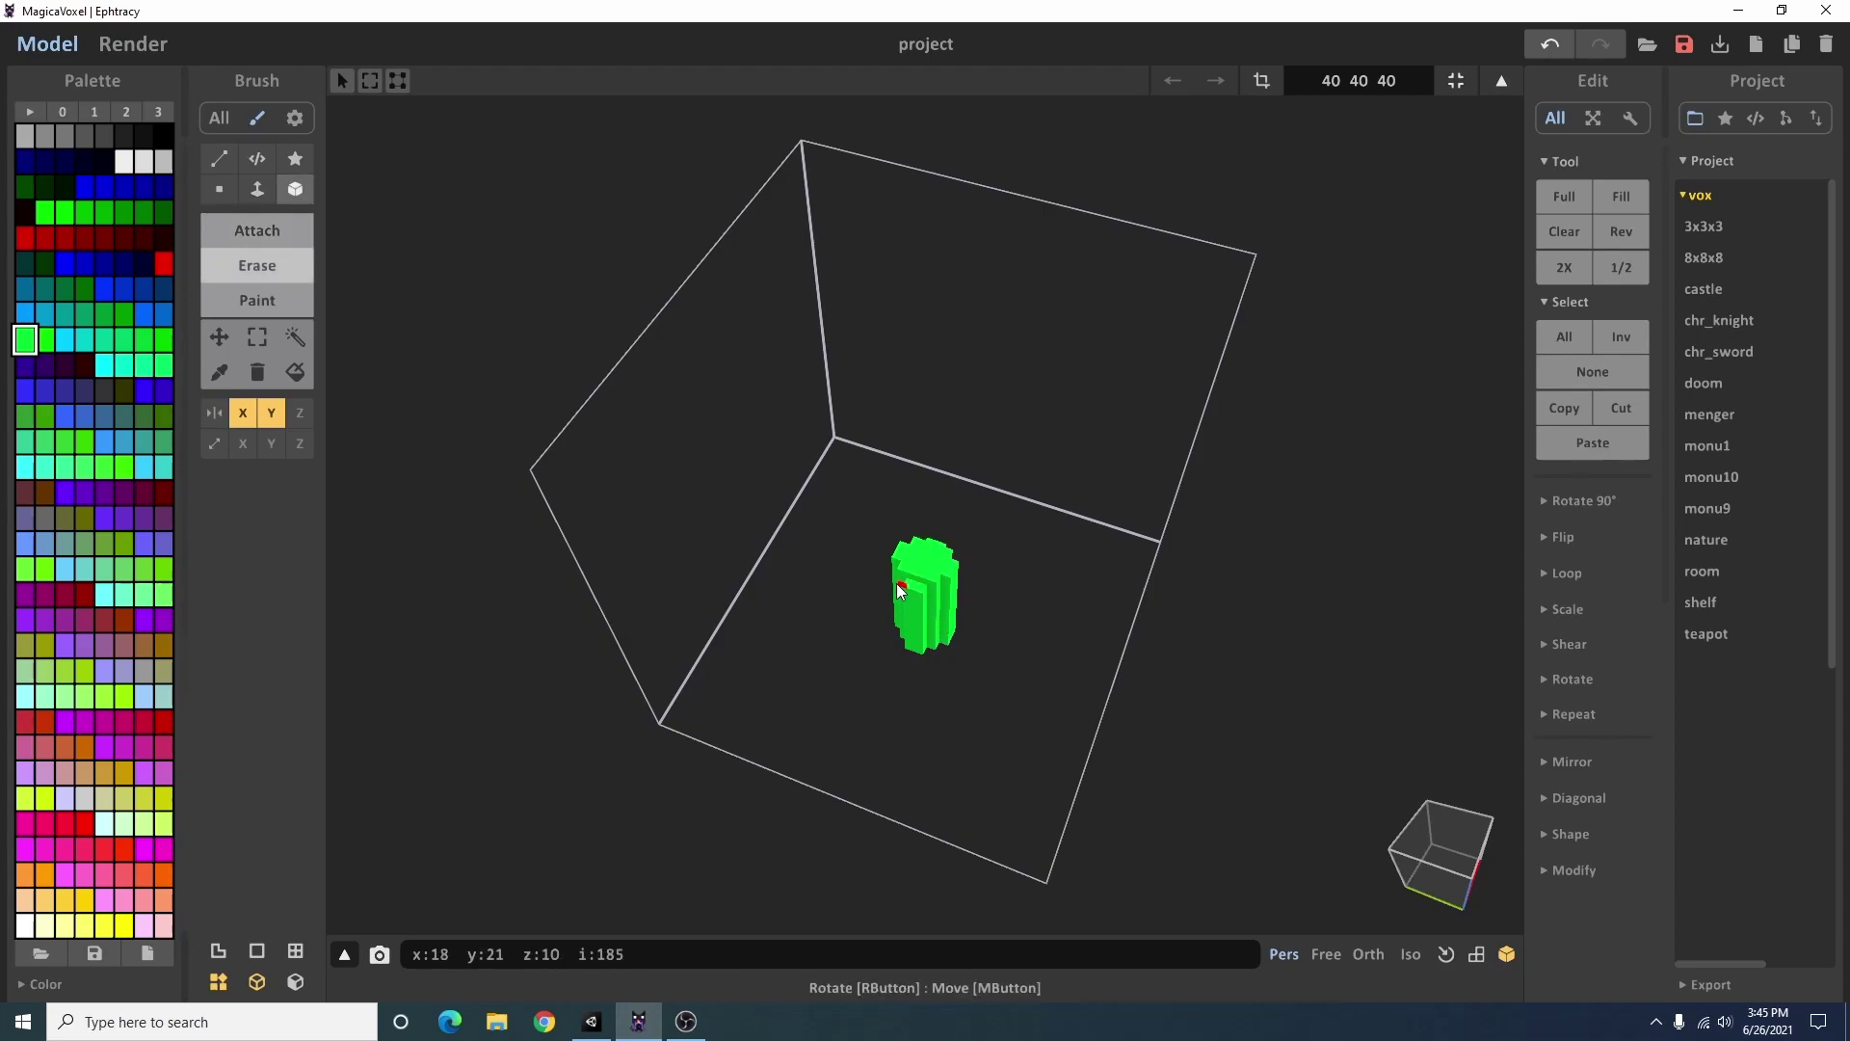
scroll(899, 594, up, 3)
mouse_move(898, 593)
right_down()
mouse_move(962, 783)
mouse_move(771, 597)
right_up()
mouse_move(966, 596)
right_down()
mouse_move(1268, 628)
mouse_move(1234, 732)
mouse_move(969, 507)
mouse_move(919, 590)
mouse_move(1399, 656)
mouse_move(1298, 695)
mouse_move(1398, 573)
mouse_move(1452, 609)
mouse_move(1463, 652)
mouse_move(1406, 714)
mouse_move(1509, 668)
right_up()
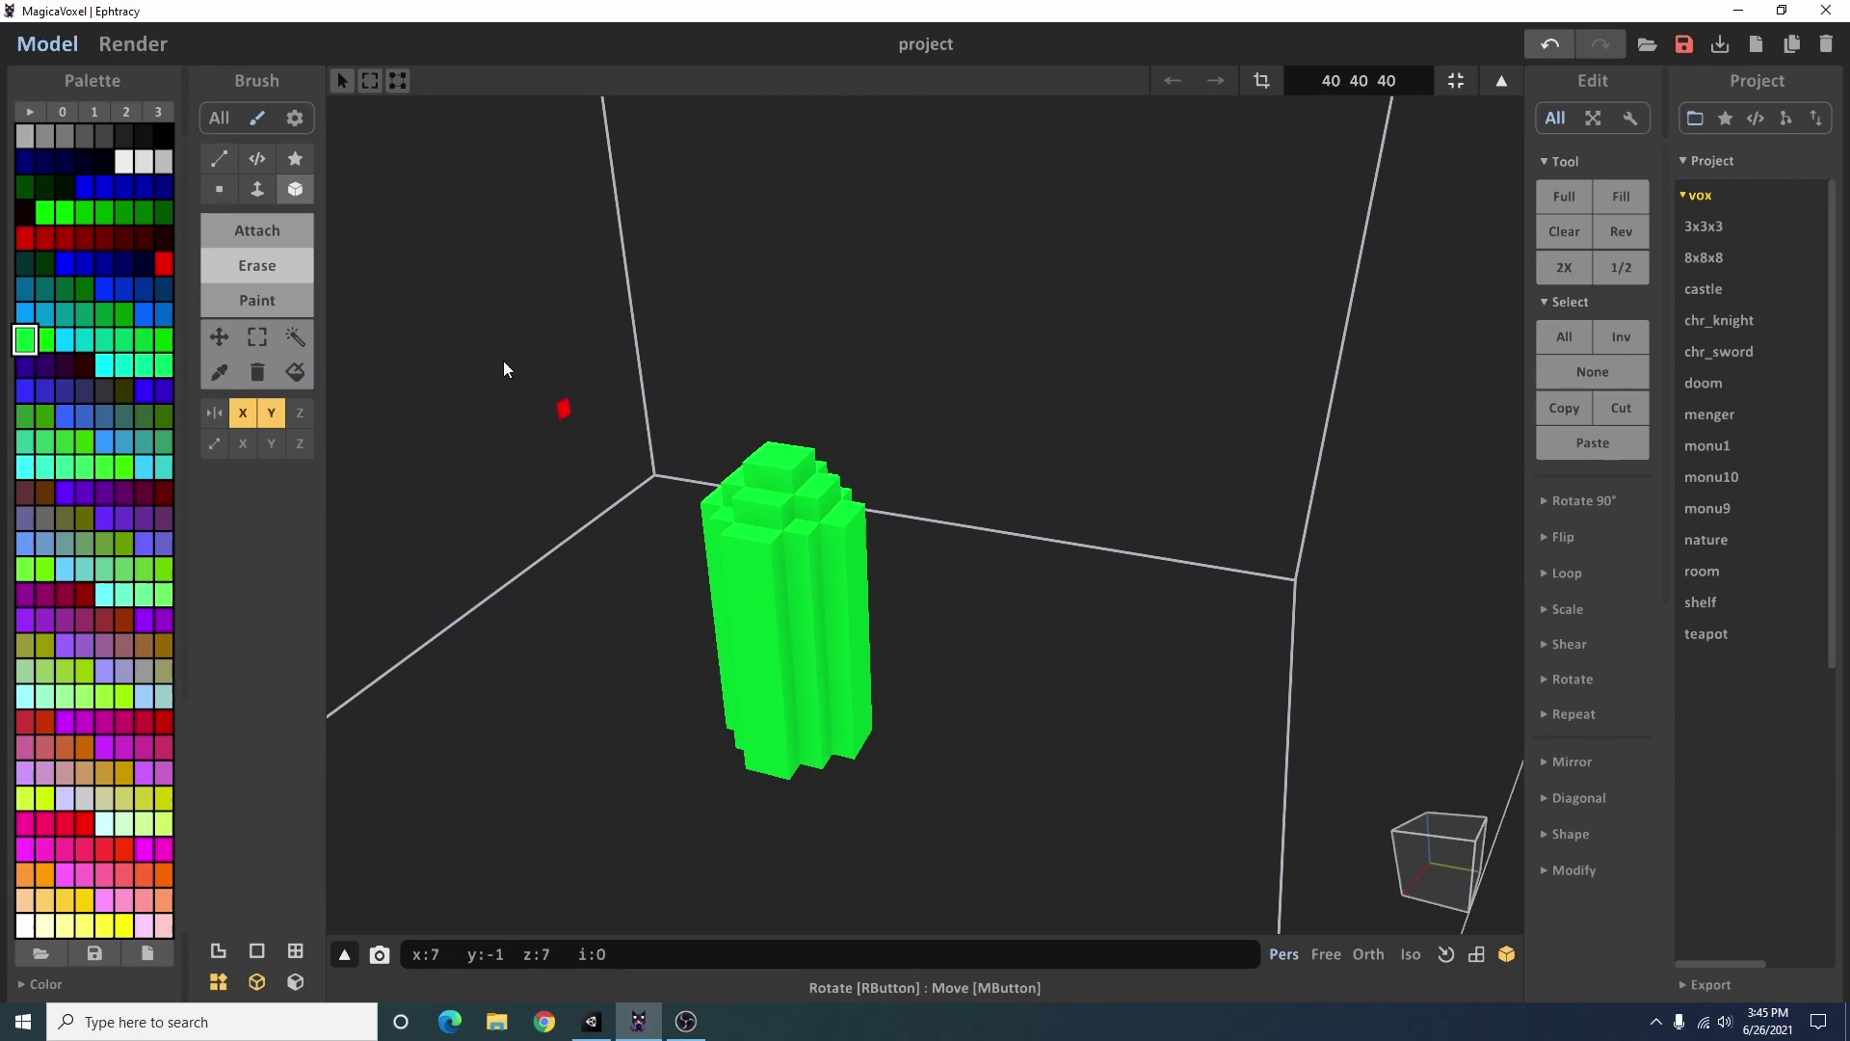
Paint the column's lower voxels brown in Paint mode to form the cactus base
click(163, 265)
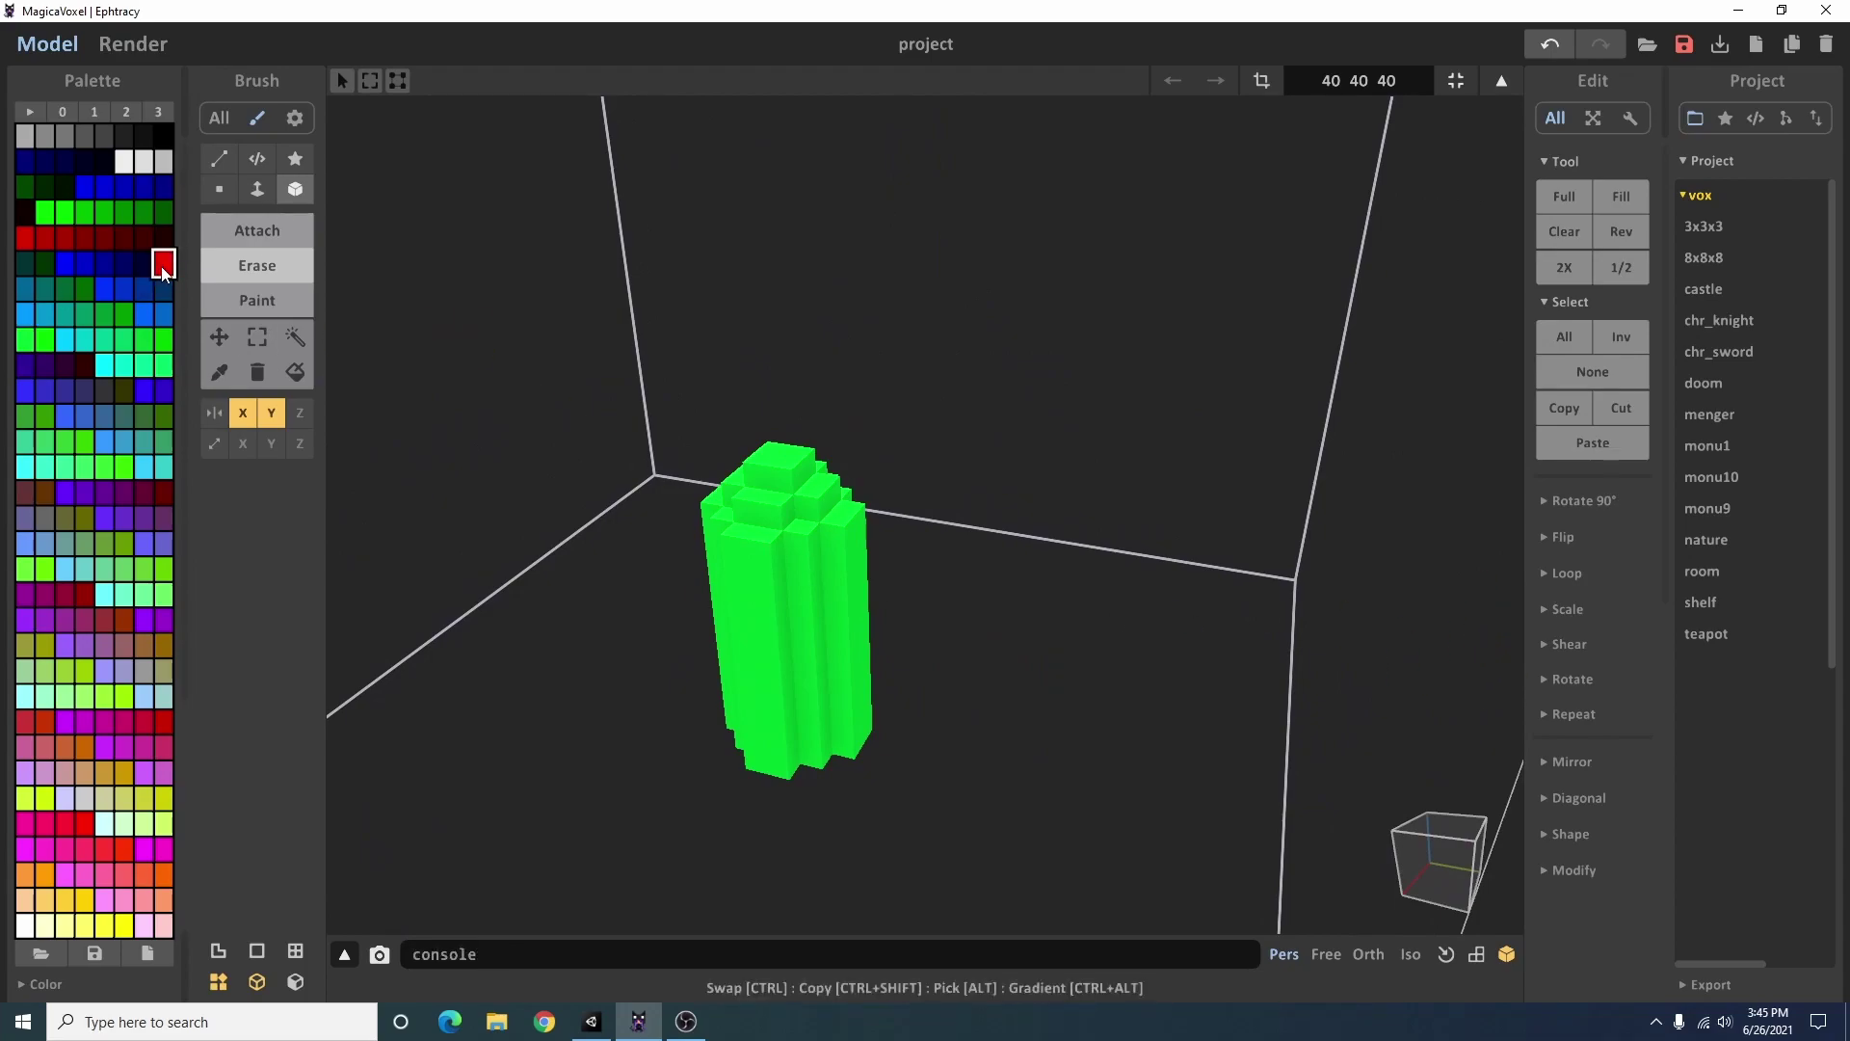
click(271, 300)
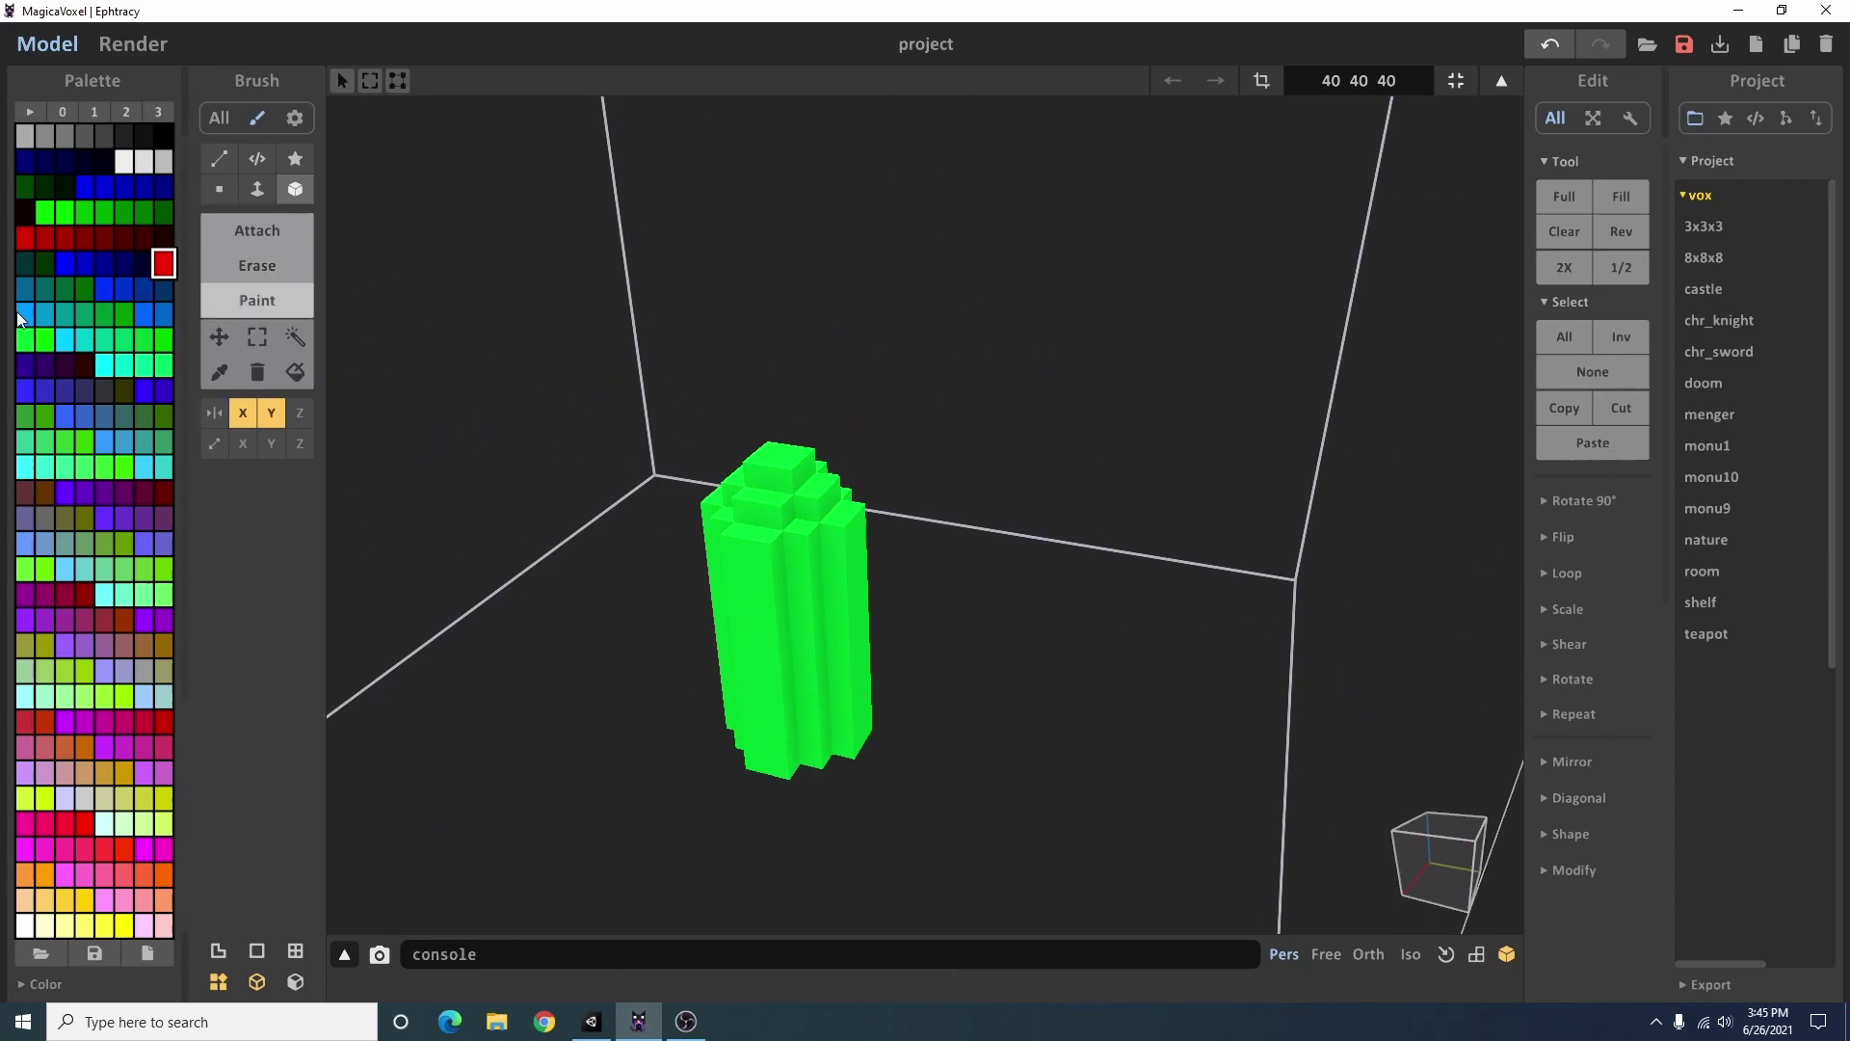
click(163, 647)
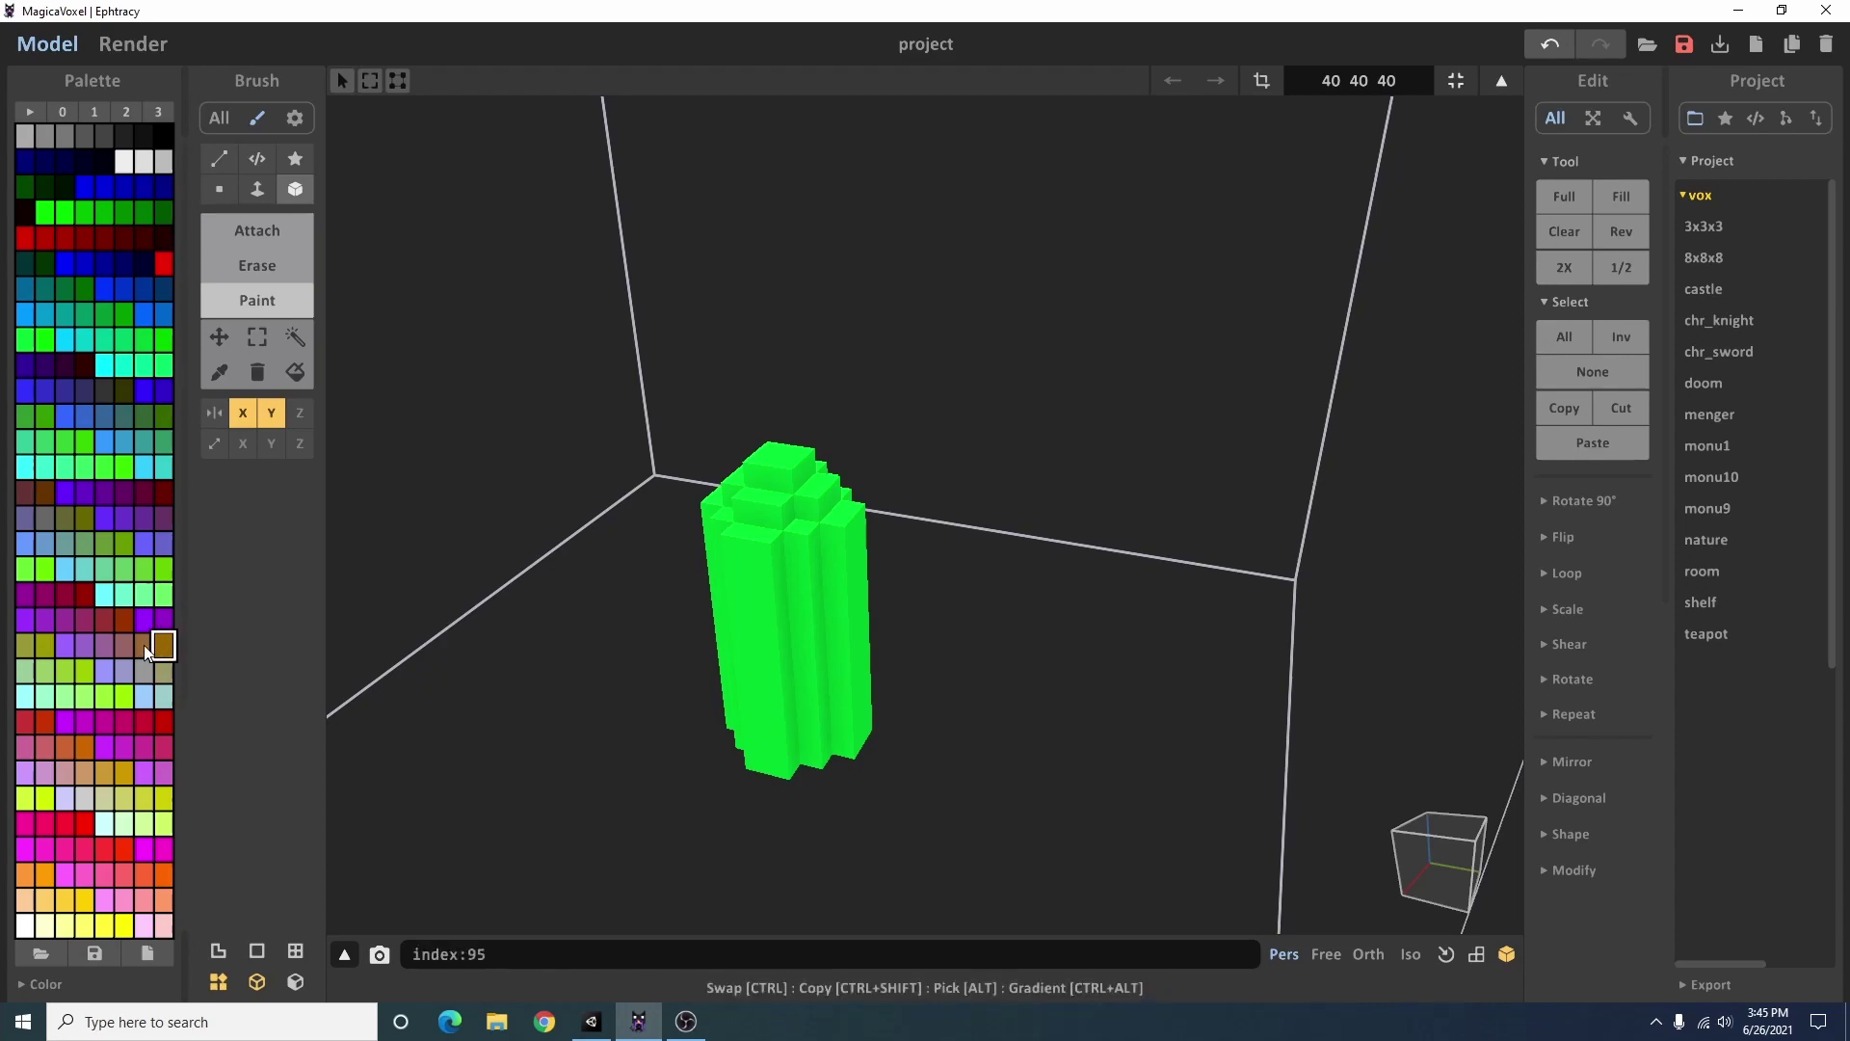
click(147, 654)
drag(773, 732, 848, 744)
mouse_move(848, 743)
right_down()
mouse_move(922, 740)
mouse_move(867, 794)
mouse_move(669, 636)
right_up()
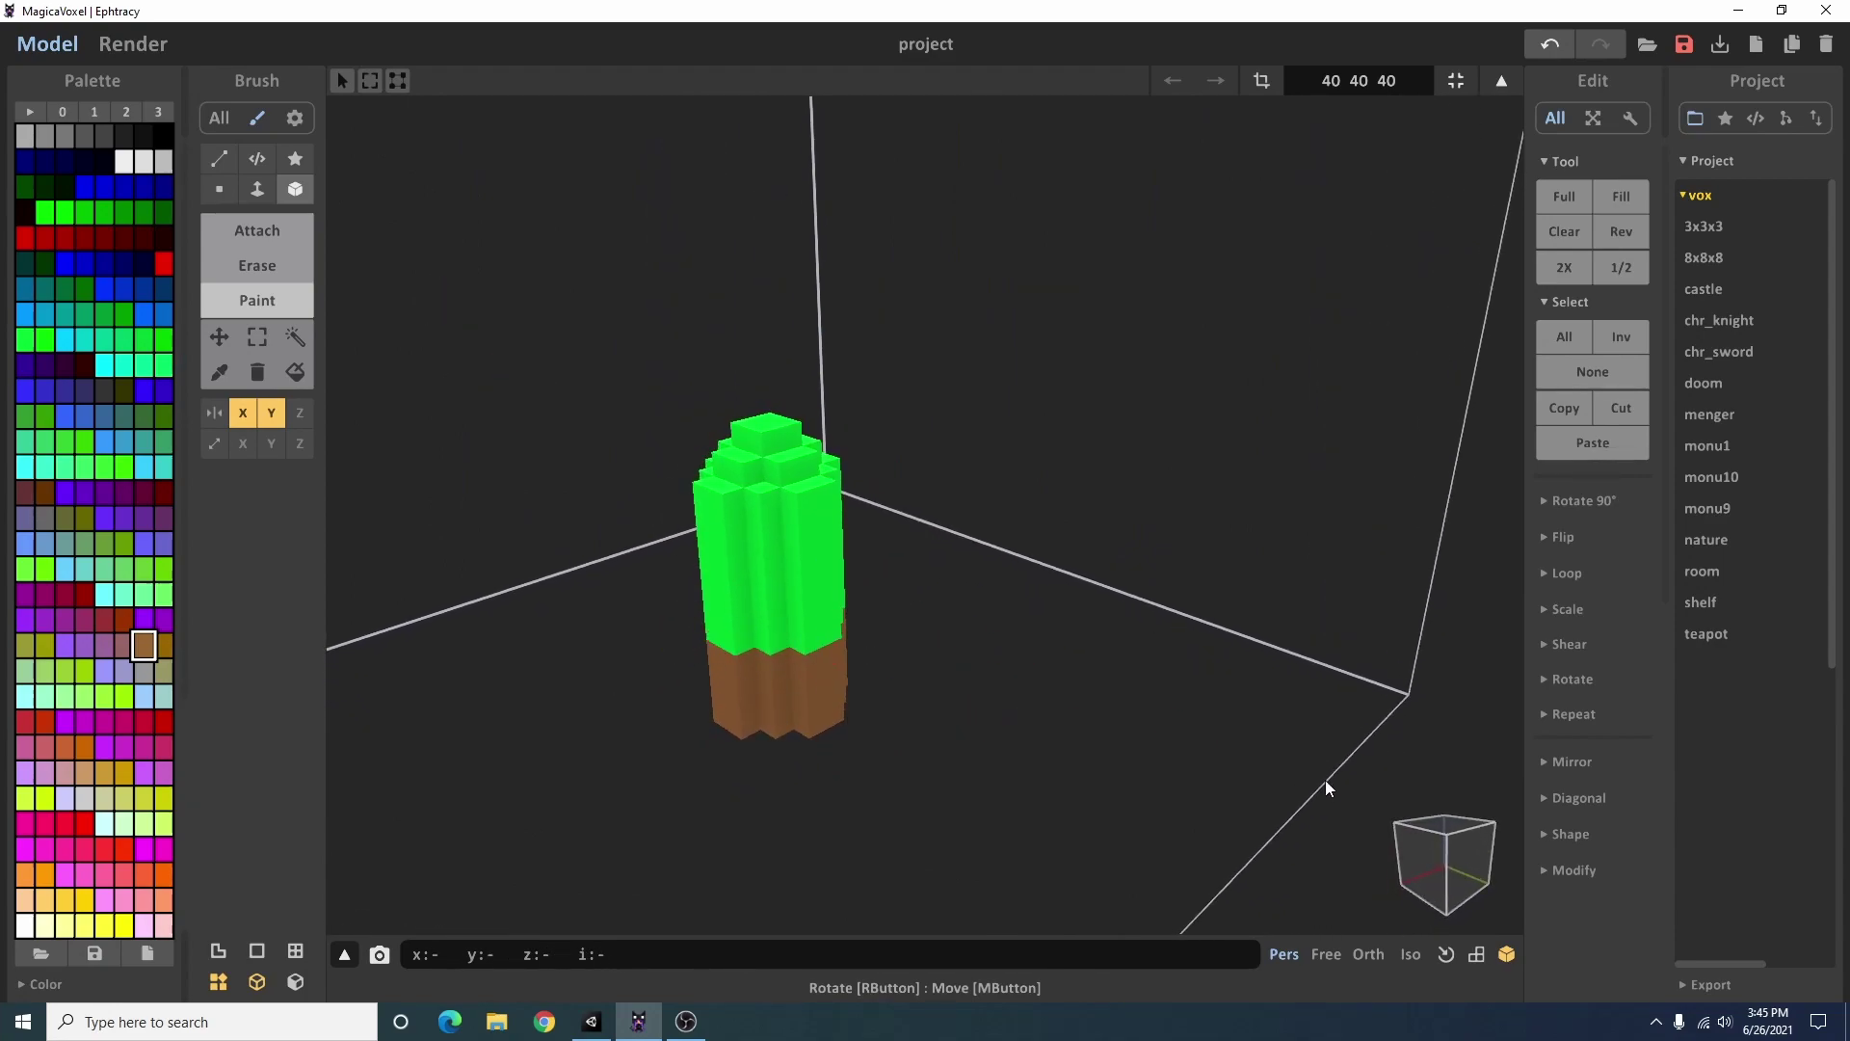
mouse_move(688, 658)
right_down()
mouse_move(839, 826)
mouse_move(858, 730)
mouse_move(1115, 757)
right_up()
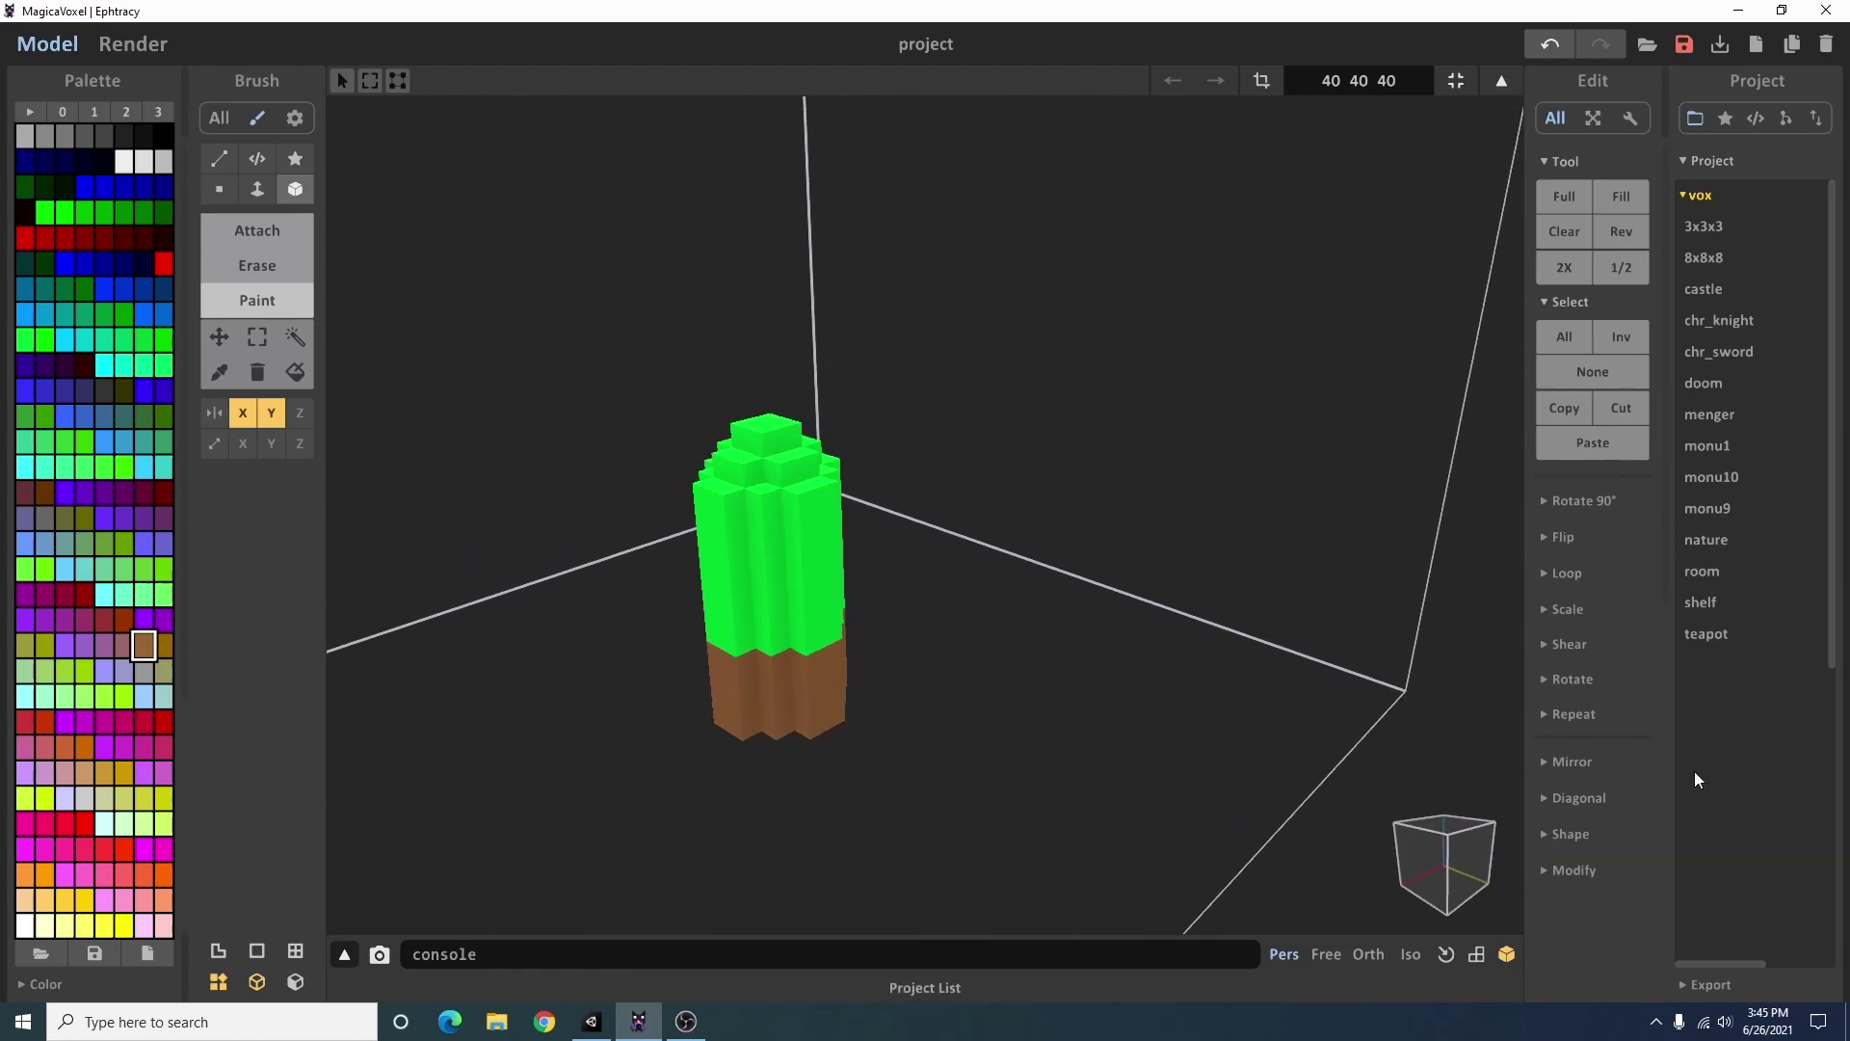
Export as obj, browsing to D:\Unity Games\Tutorial Projects\MagicaVoxel Tutorial\Assets
click(1699, 987)
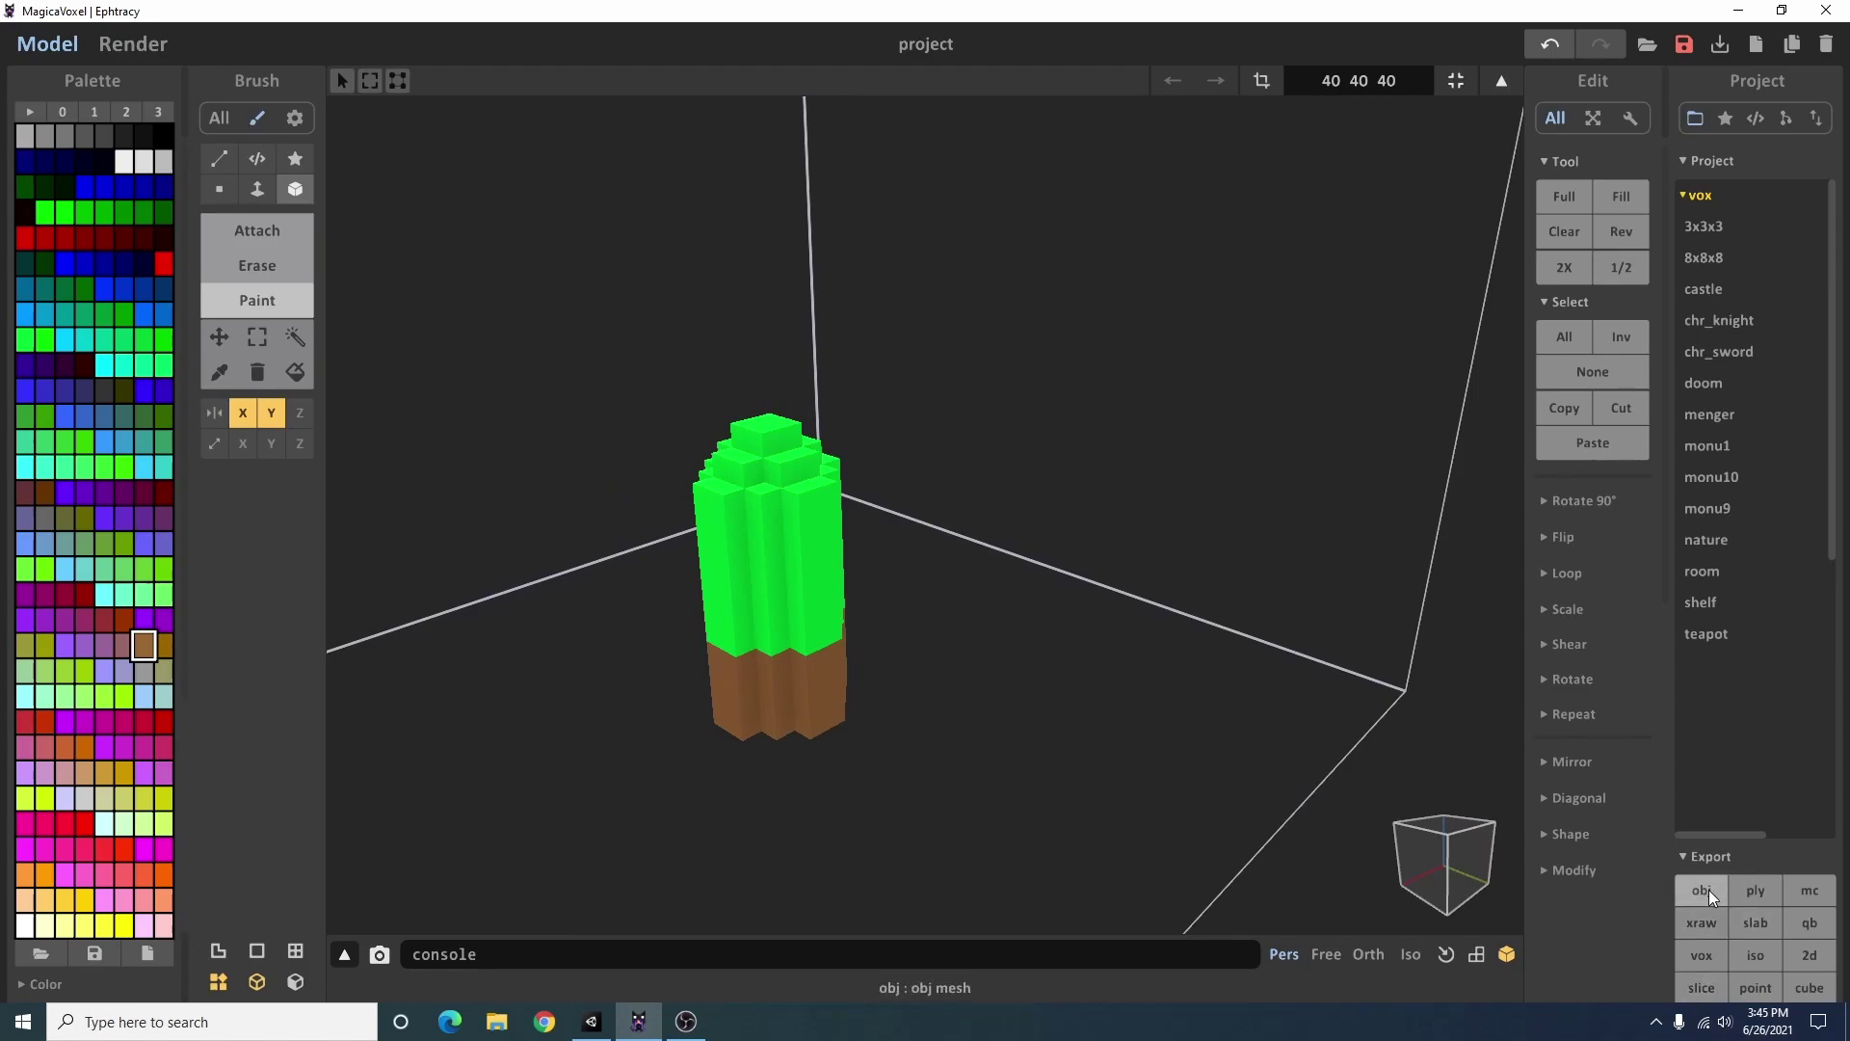
click(1703, 889)
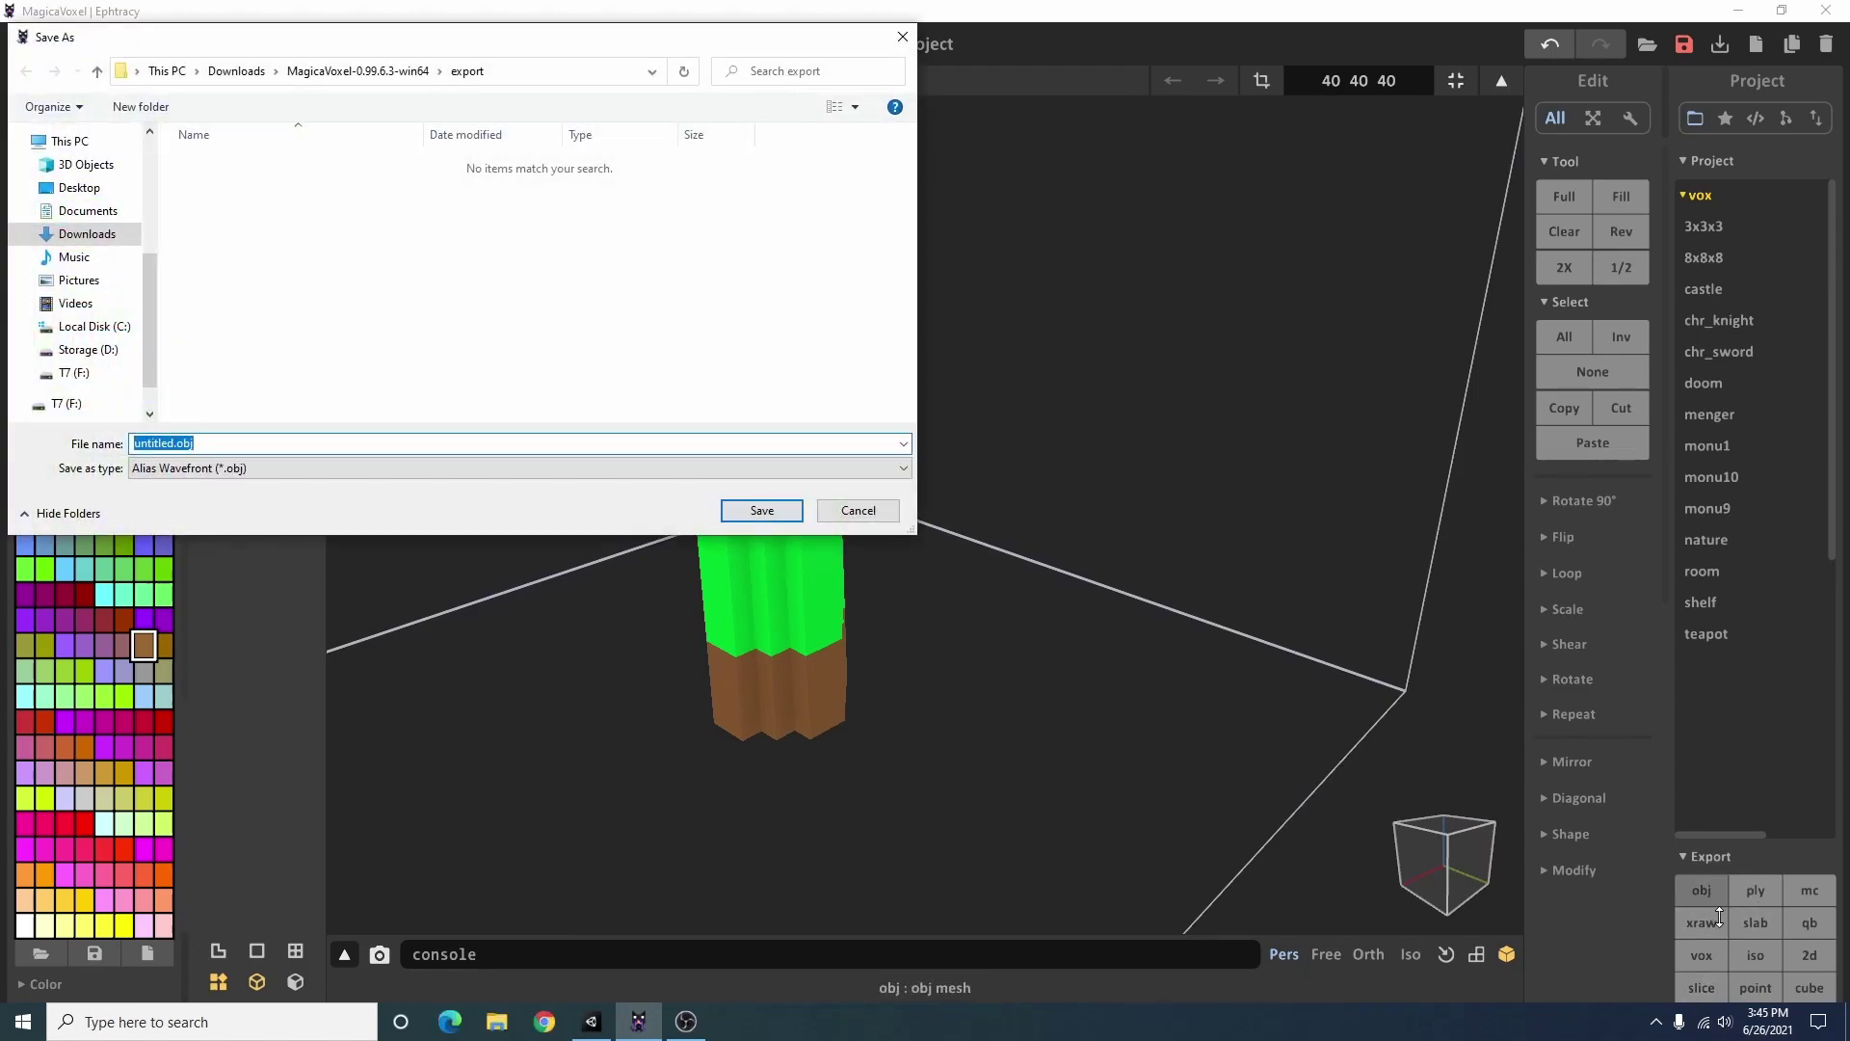
click(86, 350)
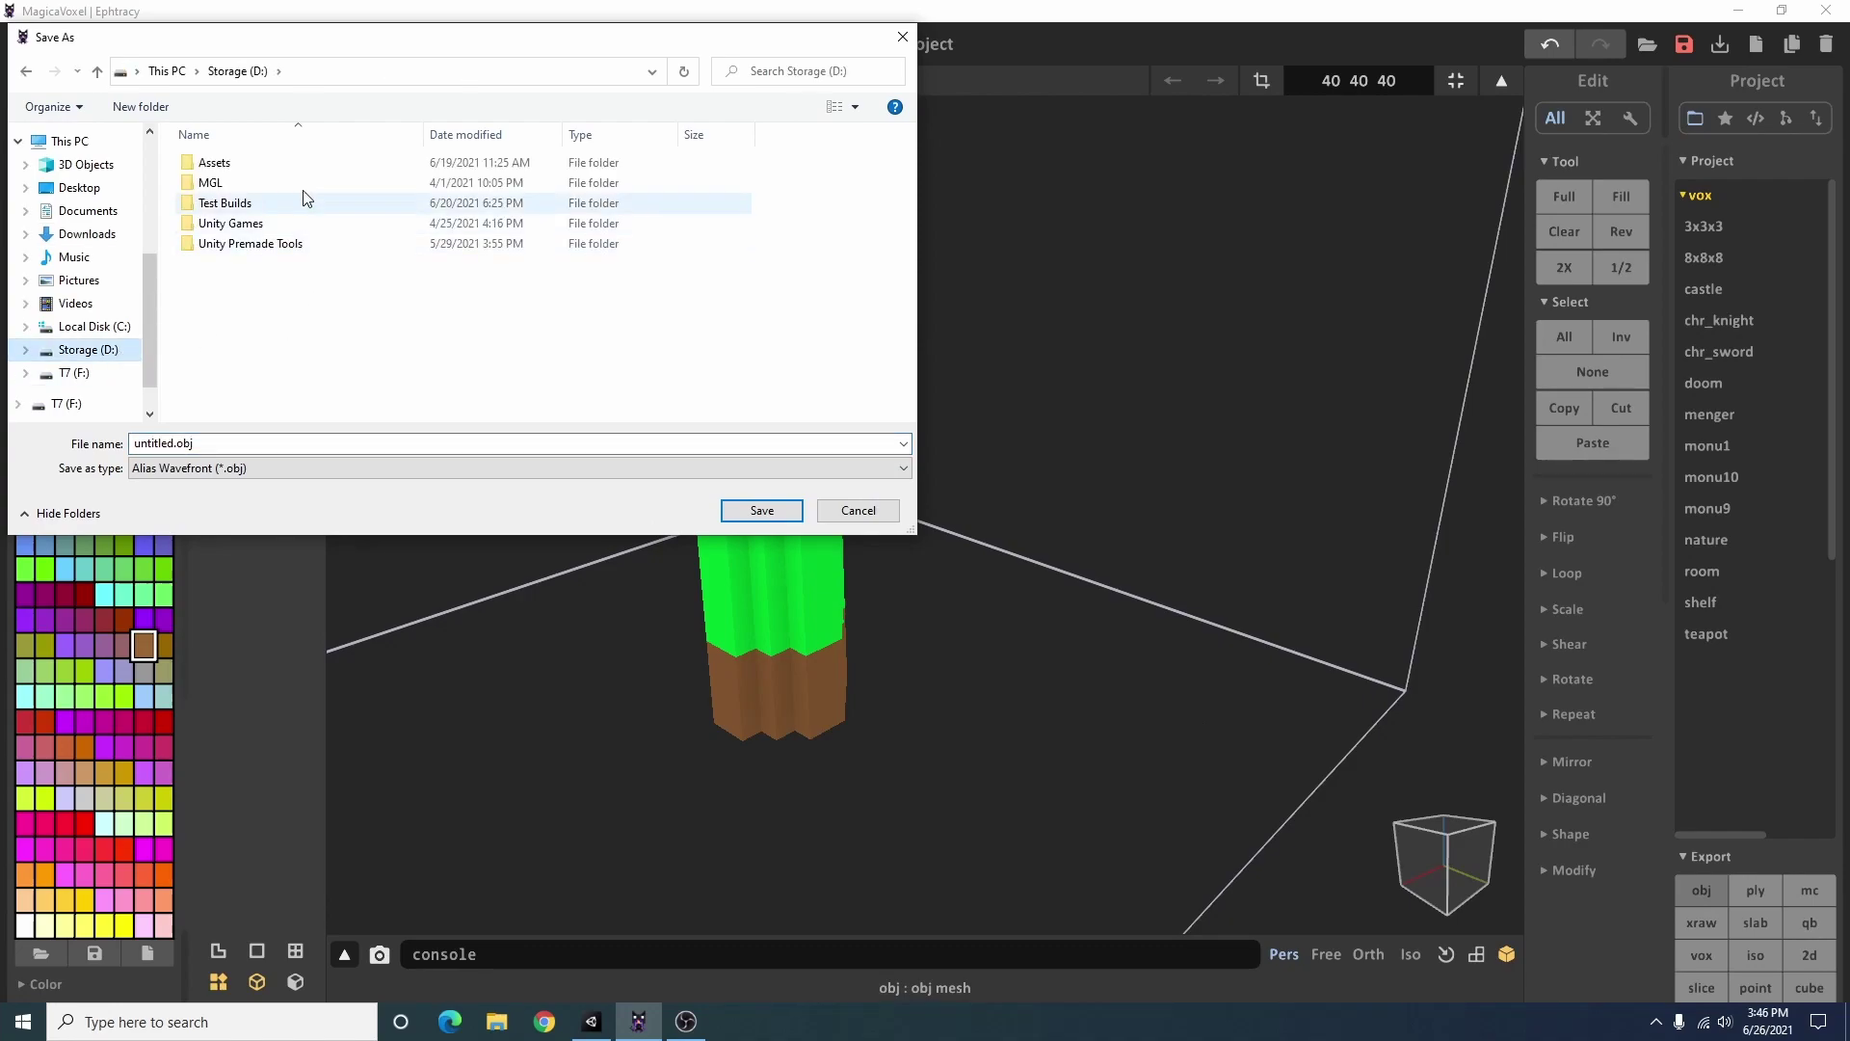
double_click(239, 226)
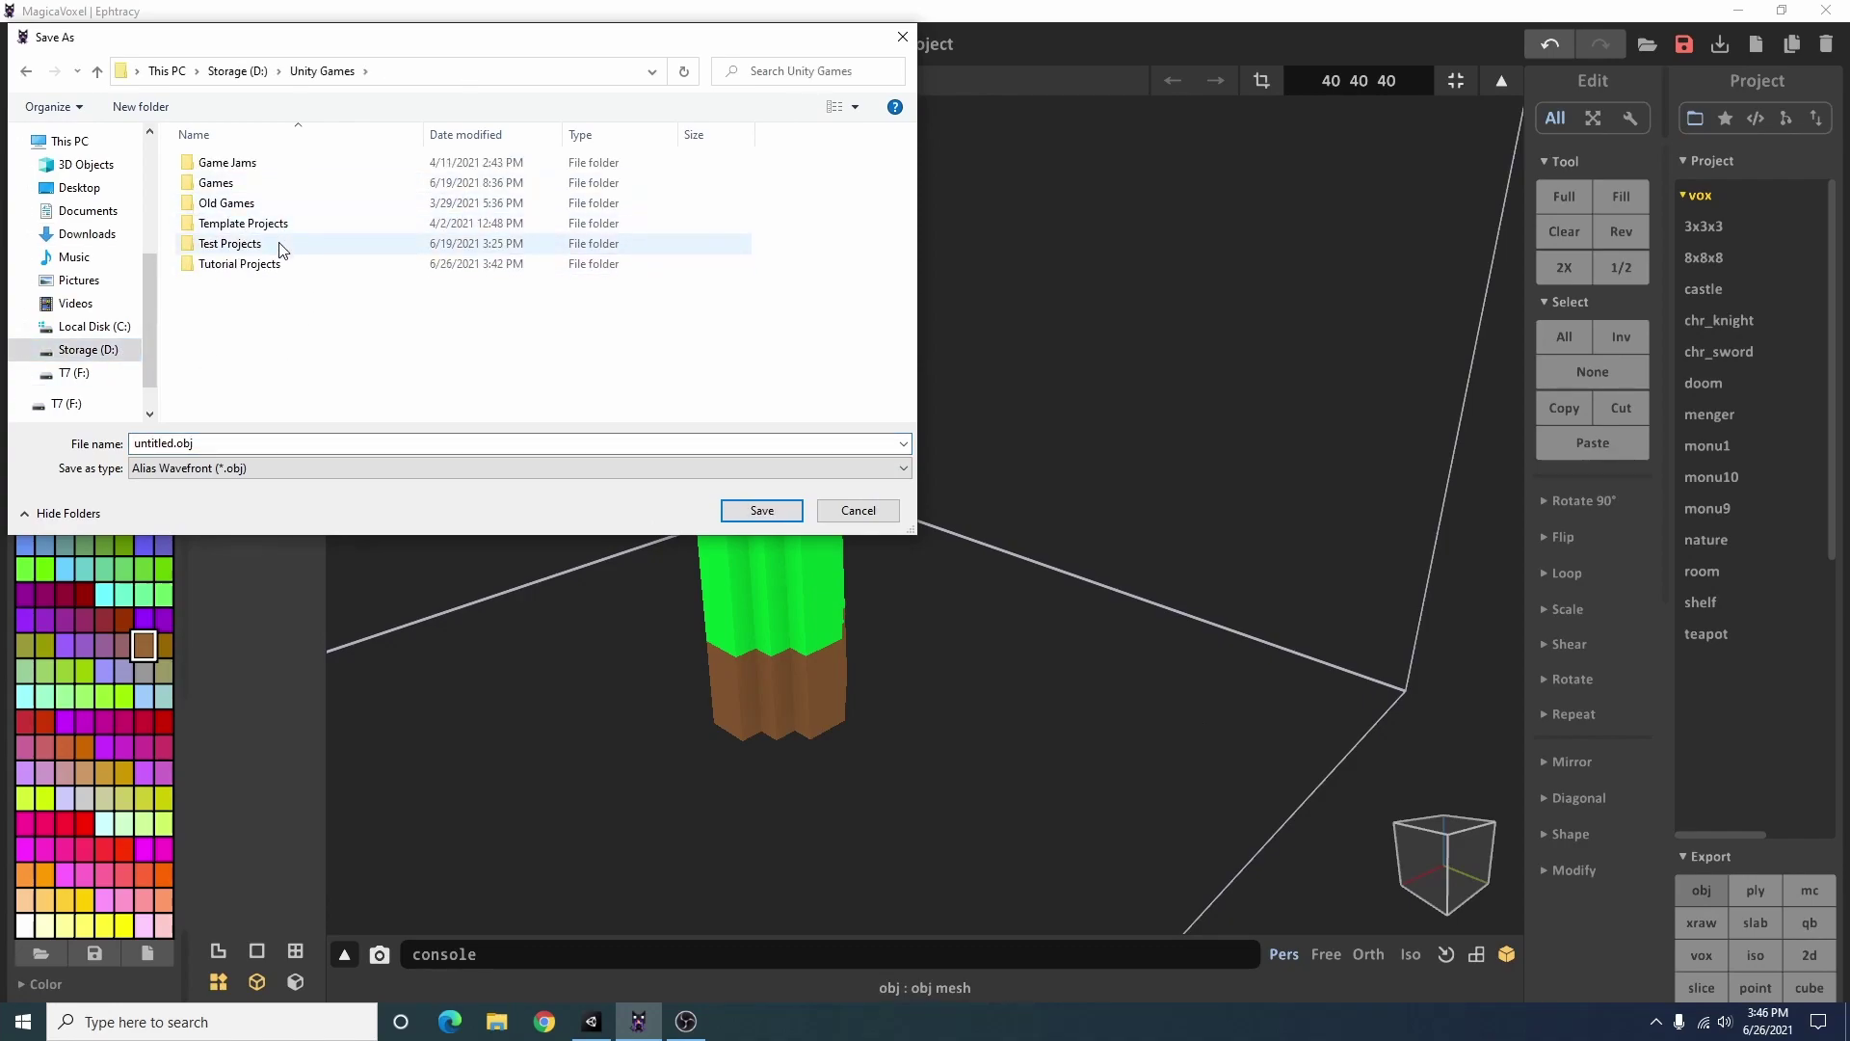
double_click(260, 265)
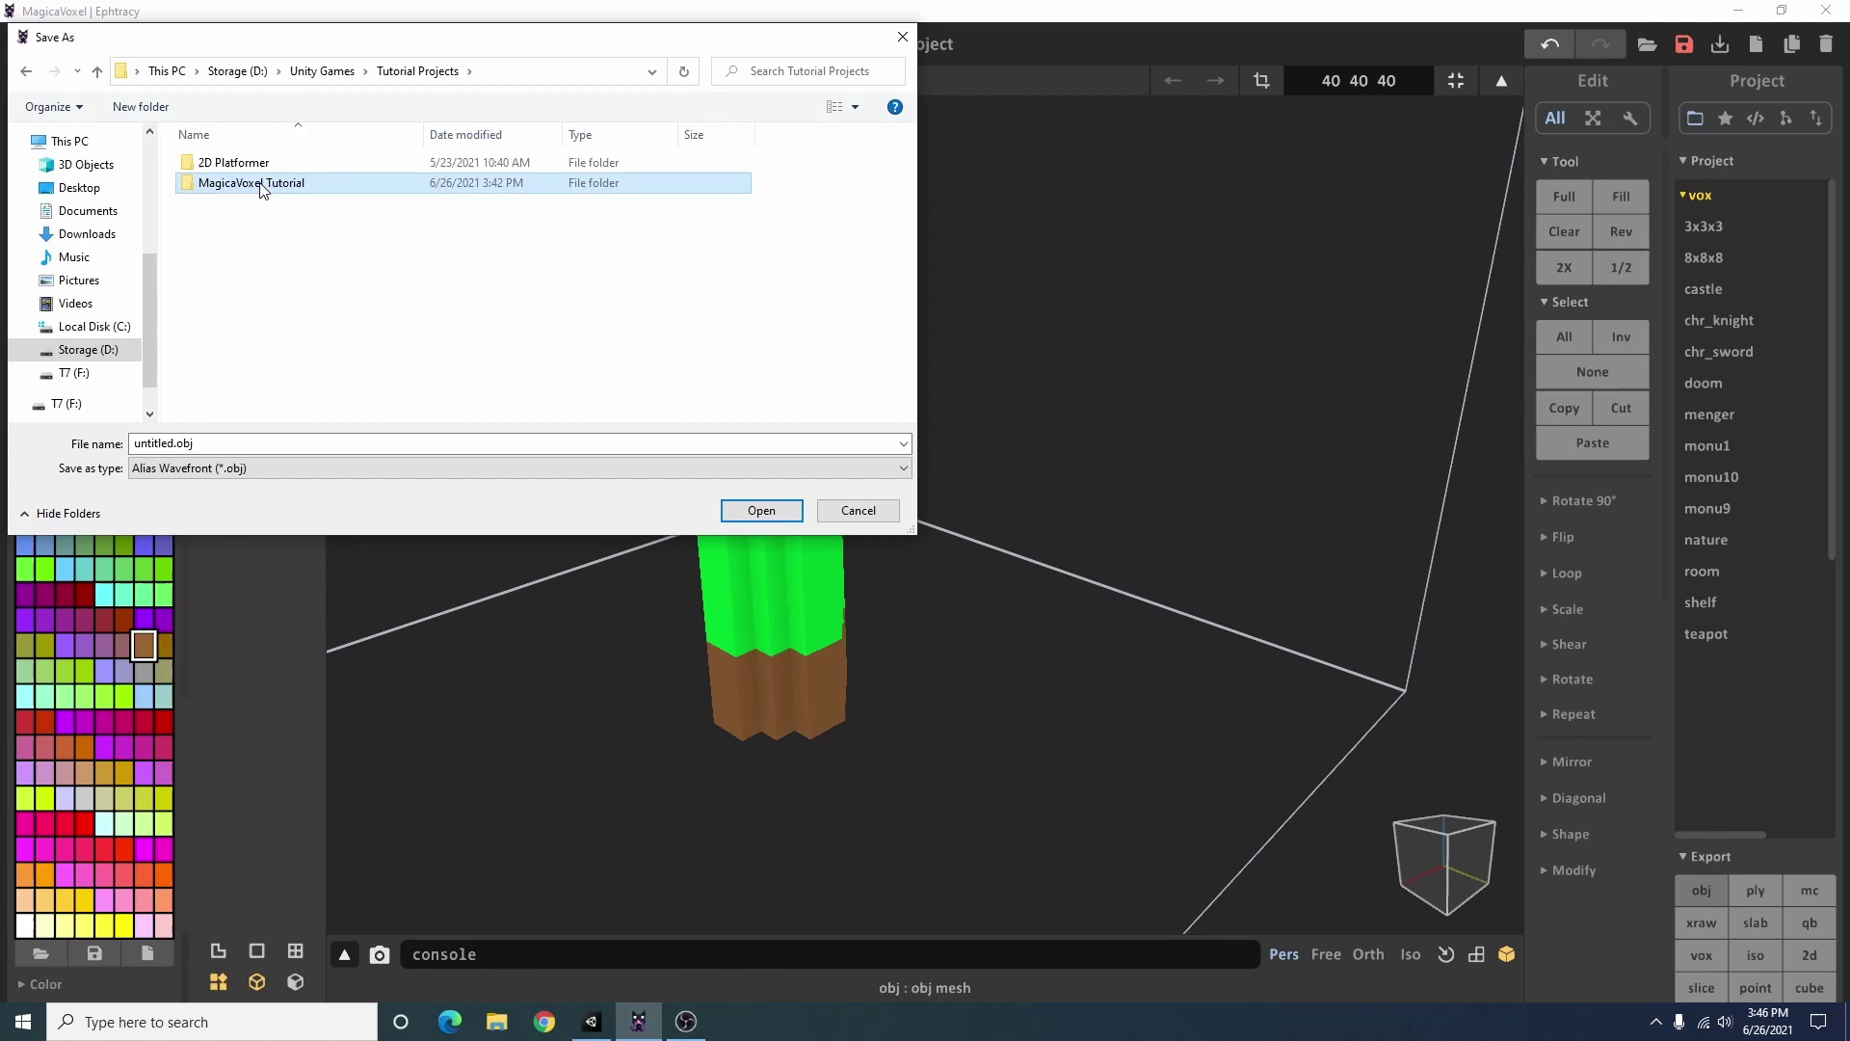
double_click(262, 183)
double_click(239, 164)
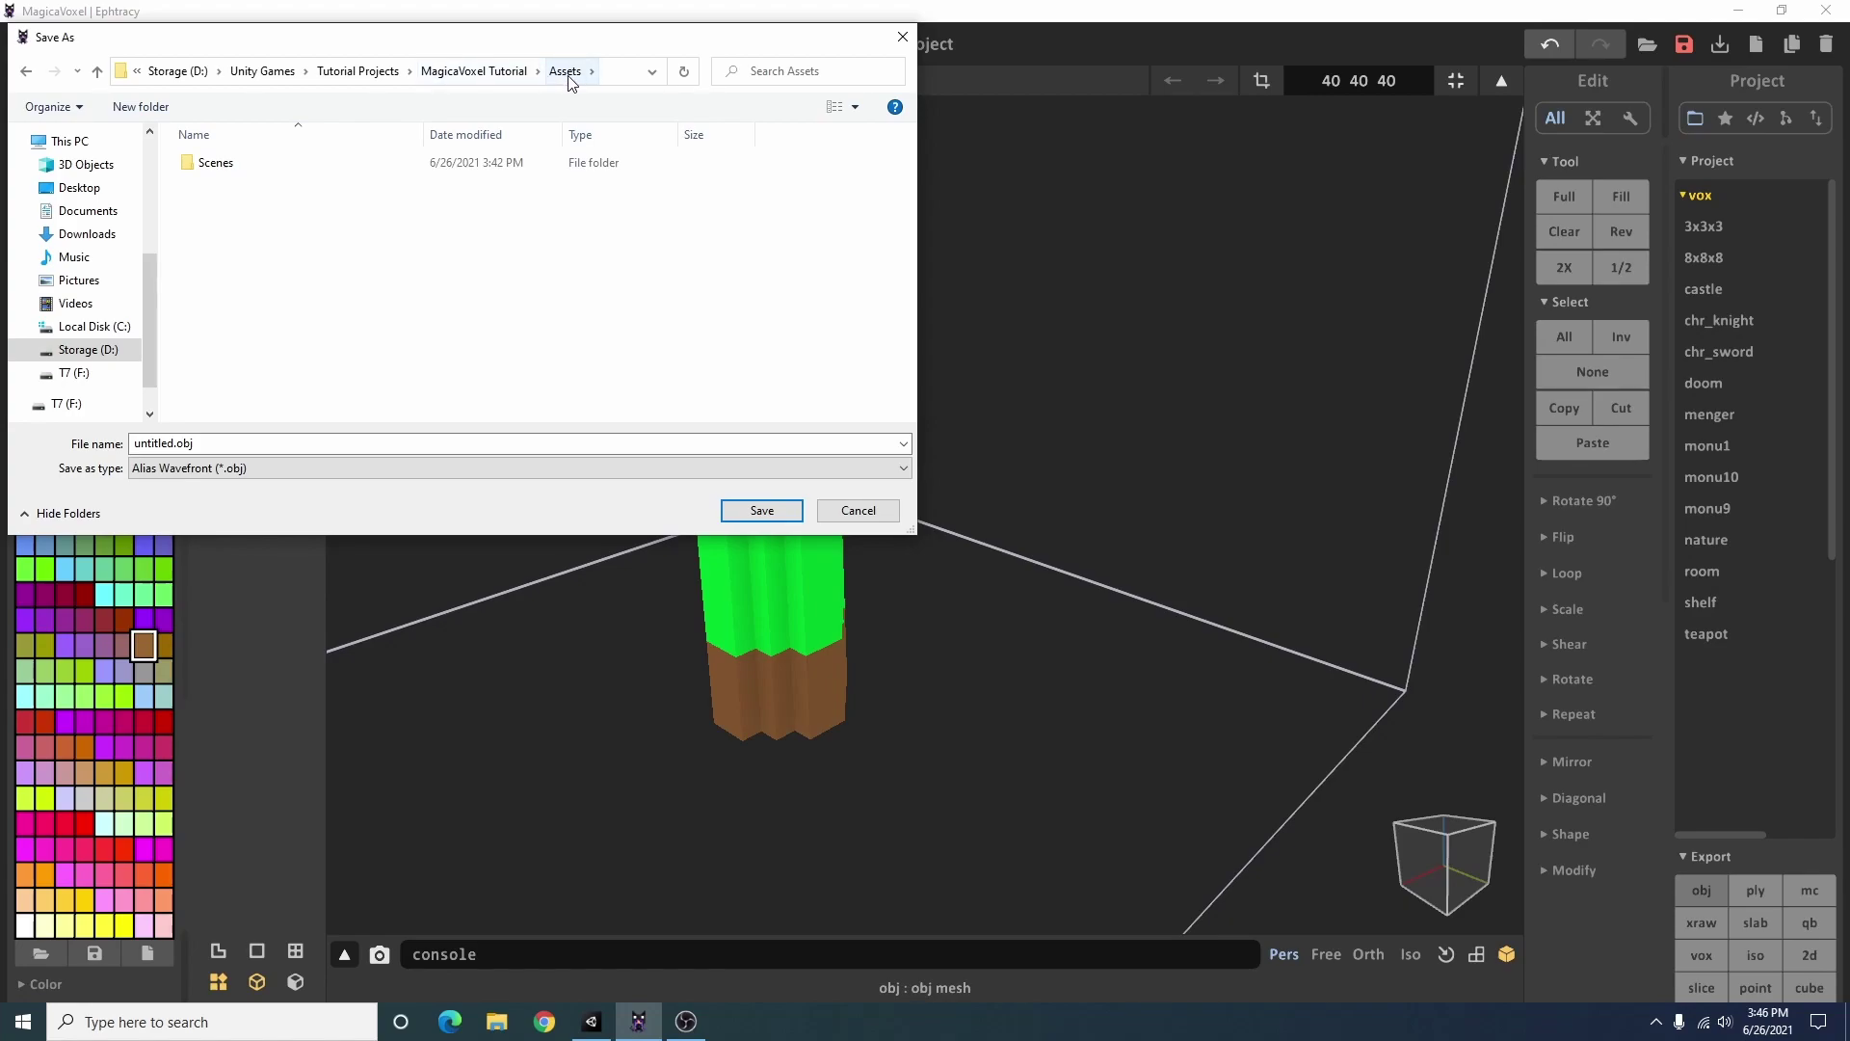
Name the export Cactus and save it as Cactus.obj
click(257, 441)
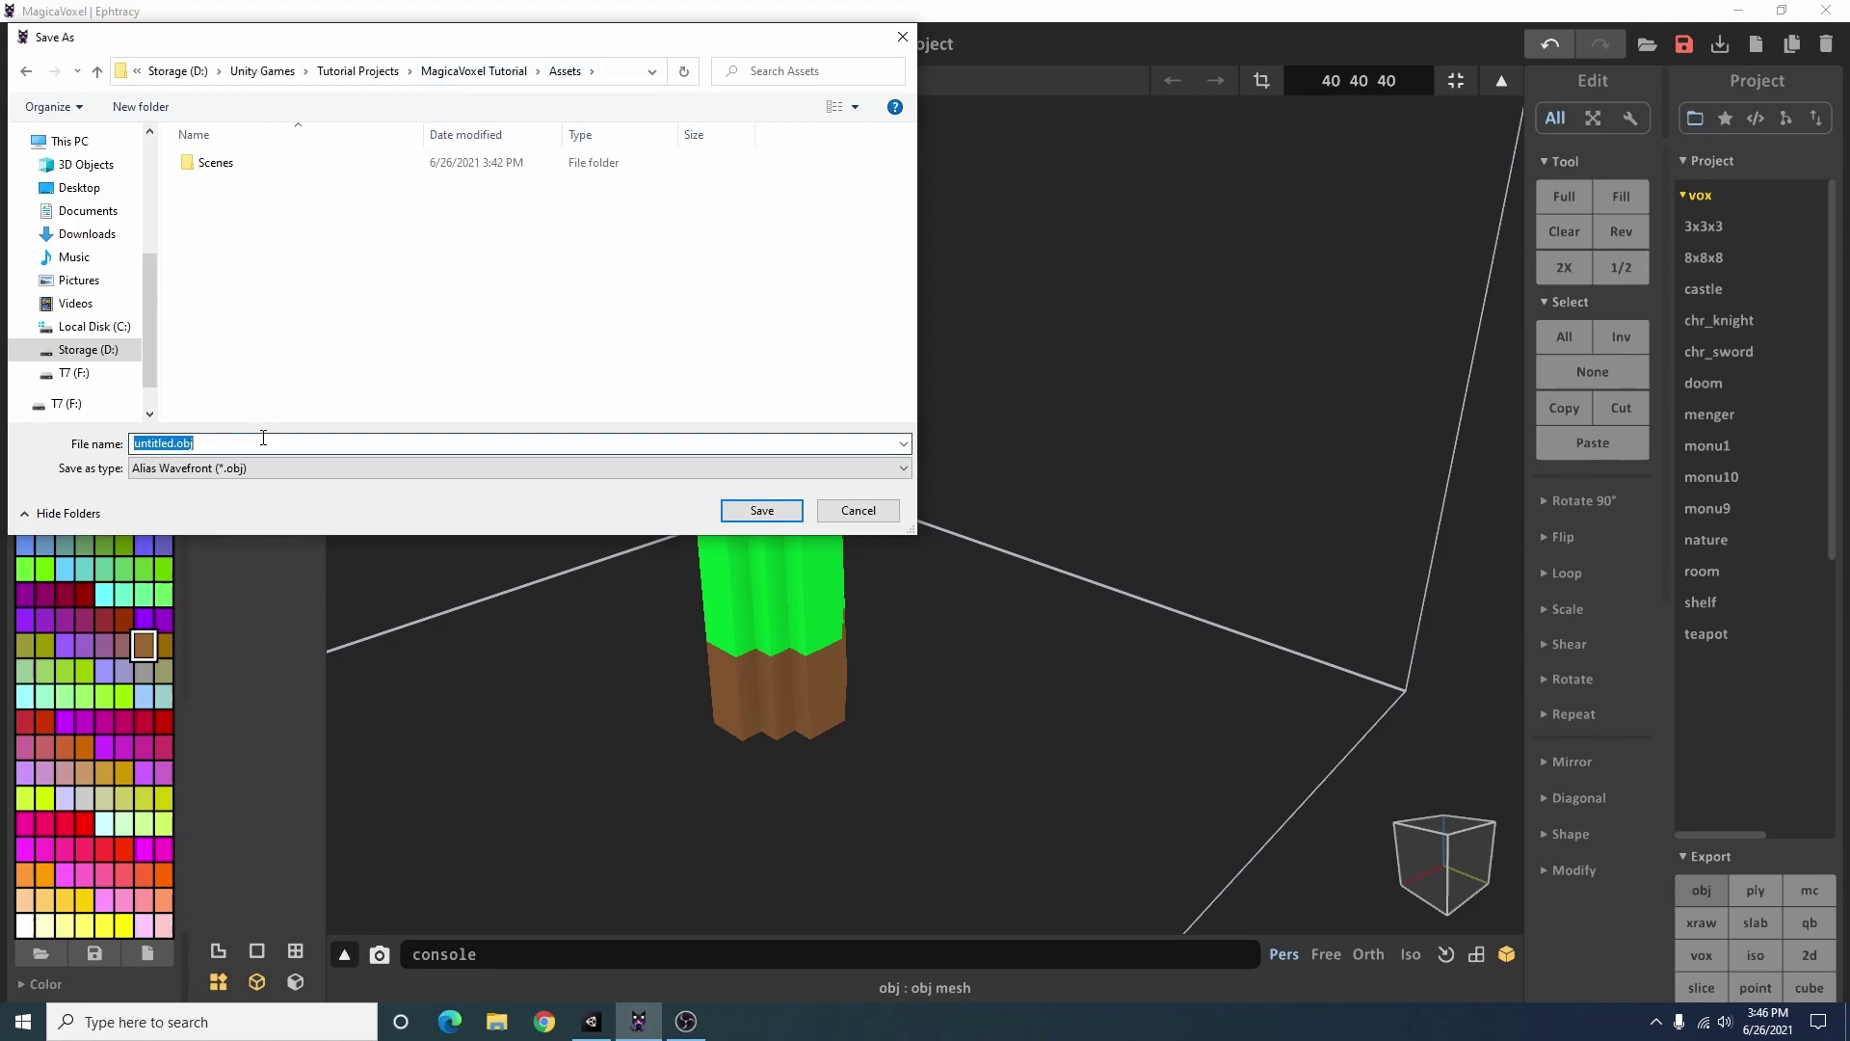
key(Home)
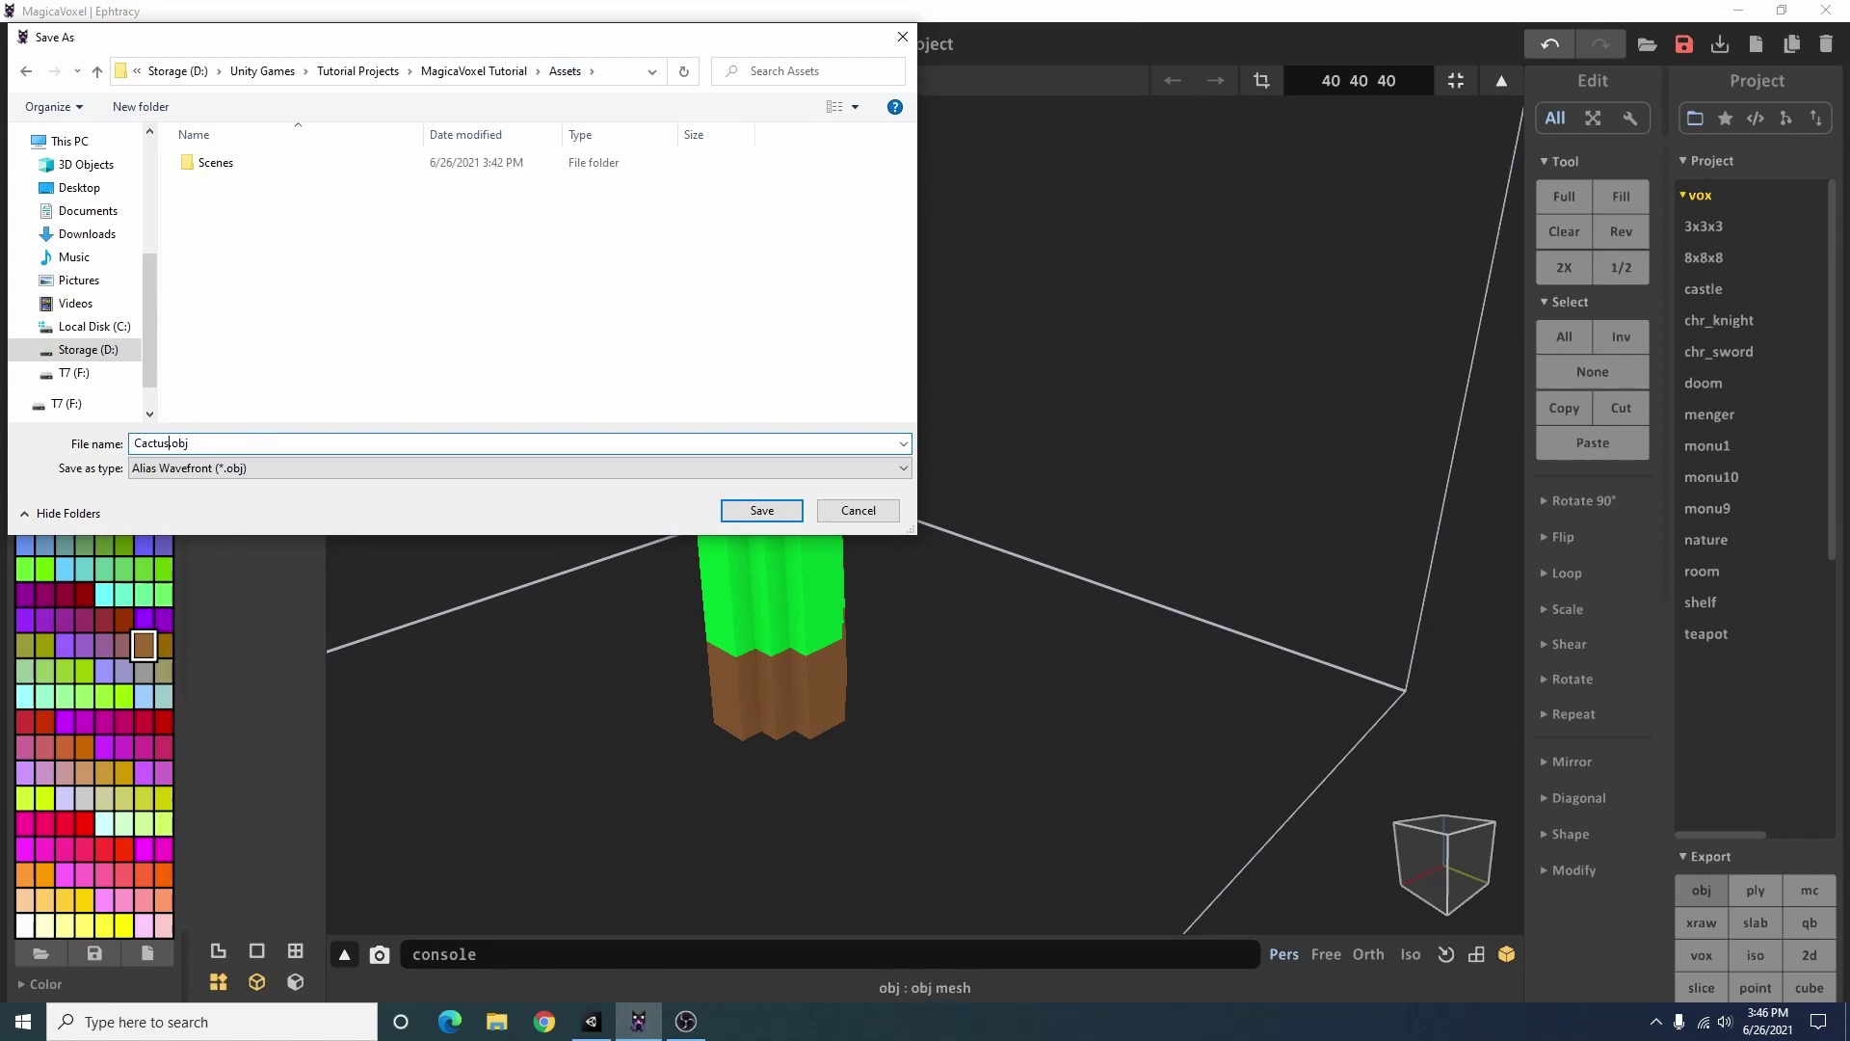
key(Return)
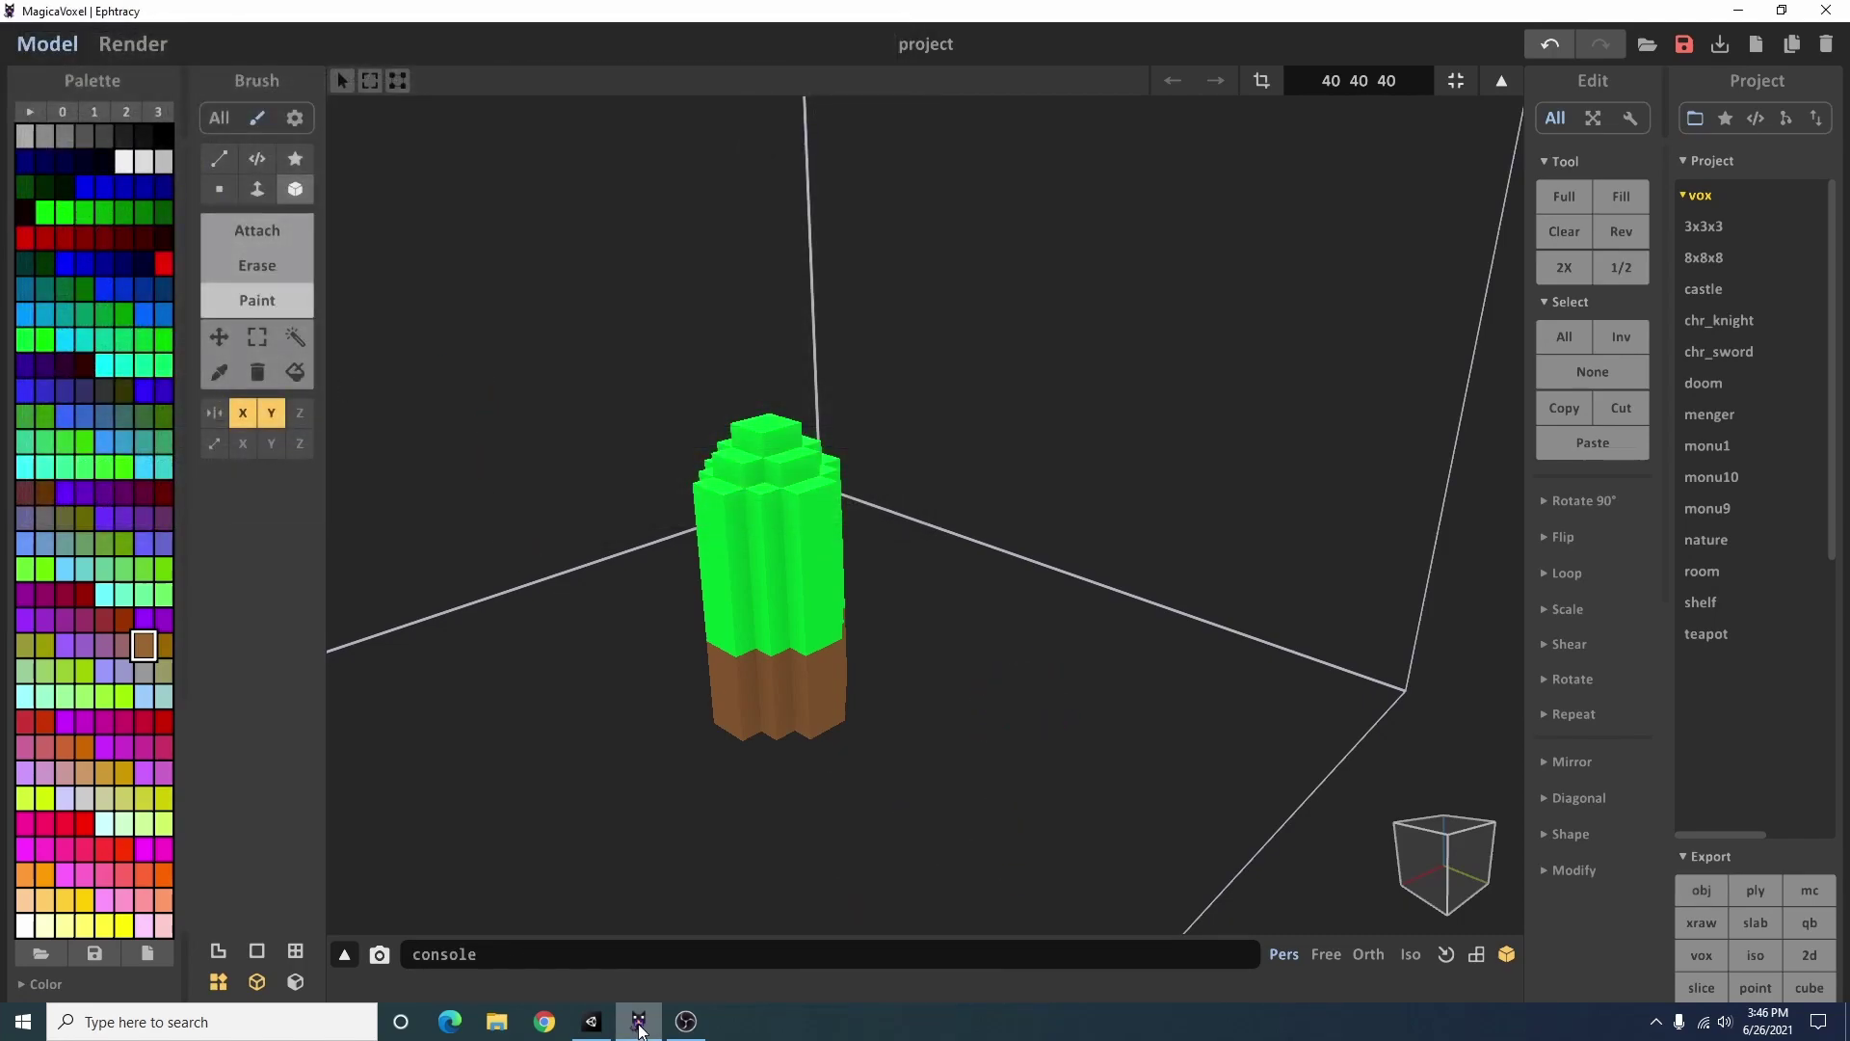
In Unity, rotate the imported Cactus model's Inspector preview to see its top and side
click(591, 1020)
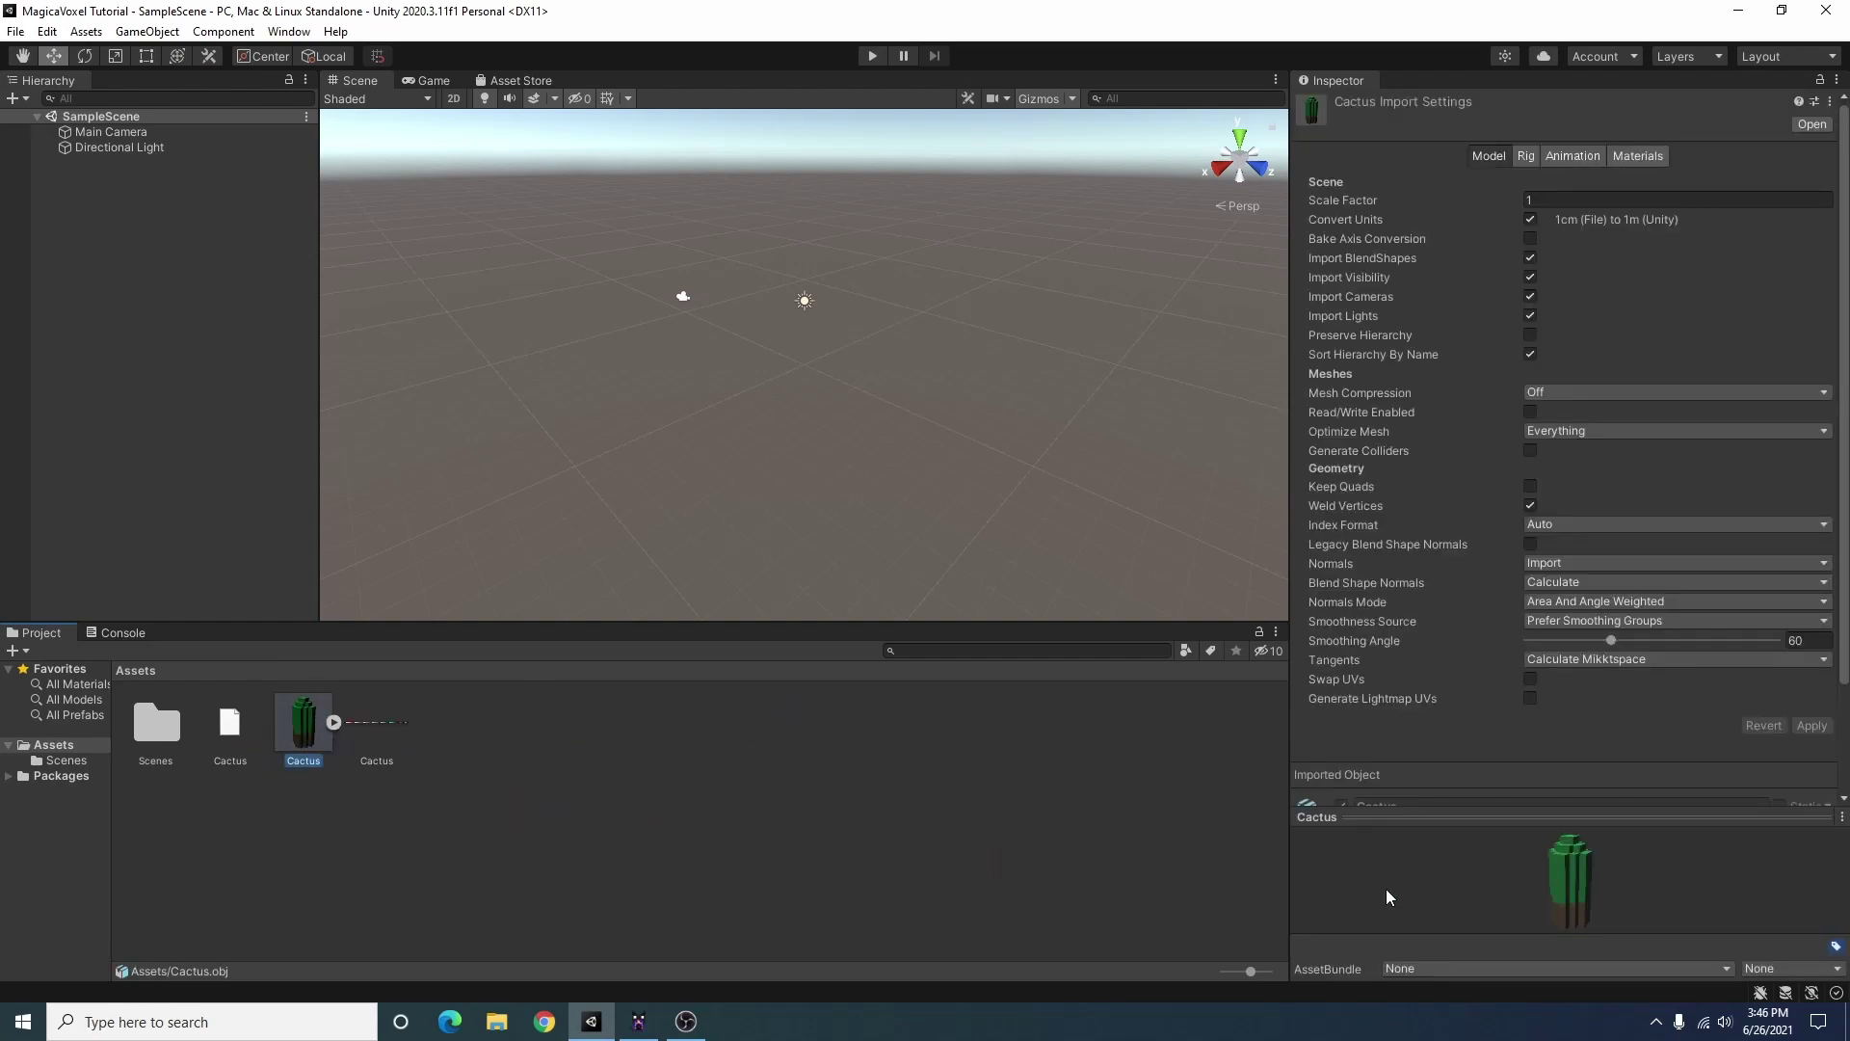
drag(1553, 898, 1528, 823)
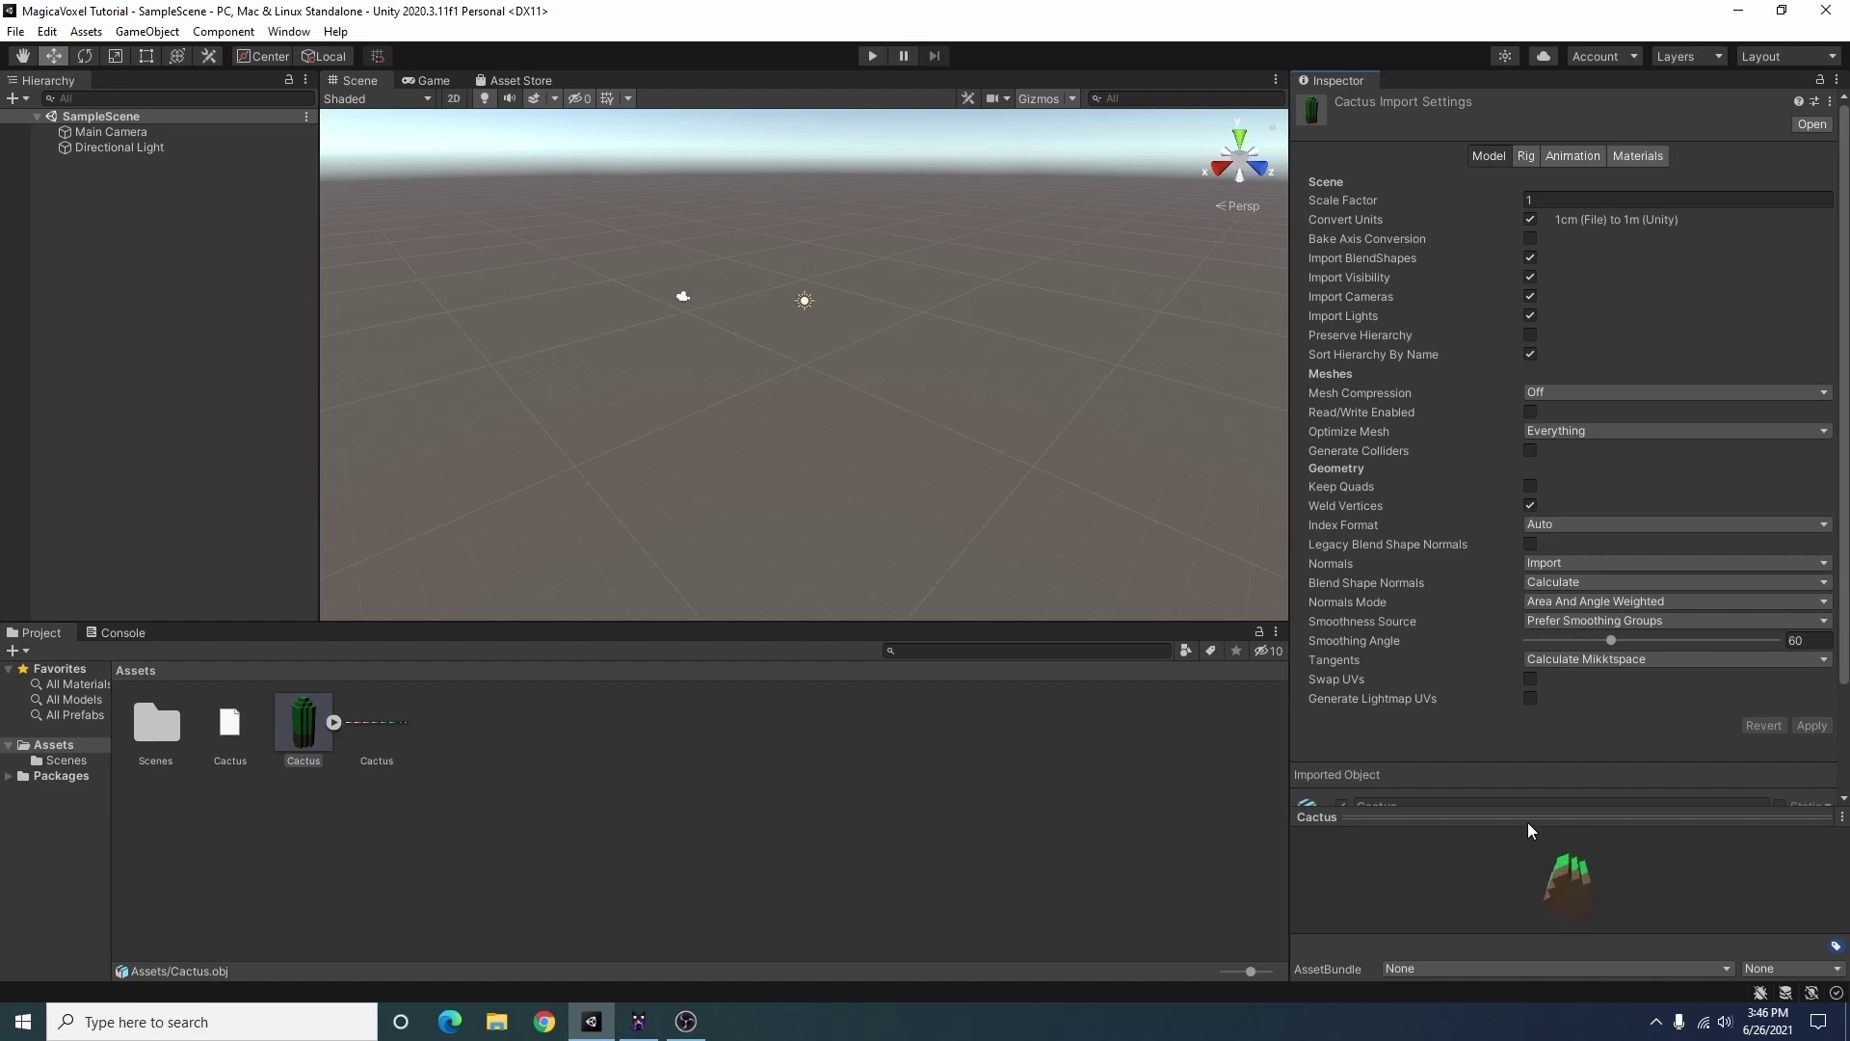
drag(1551, 950, 1495, 872)
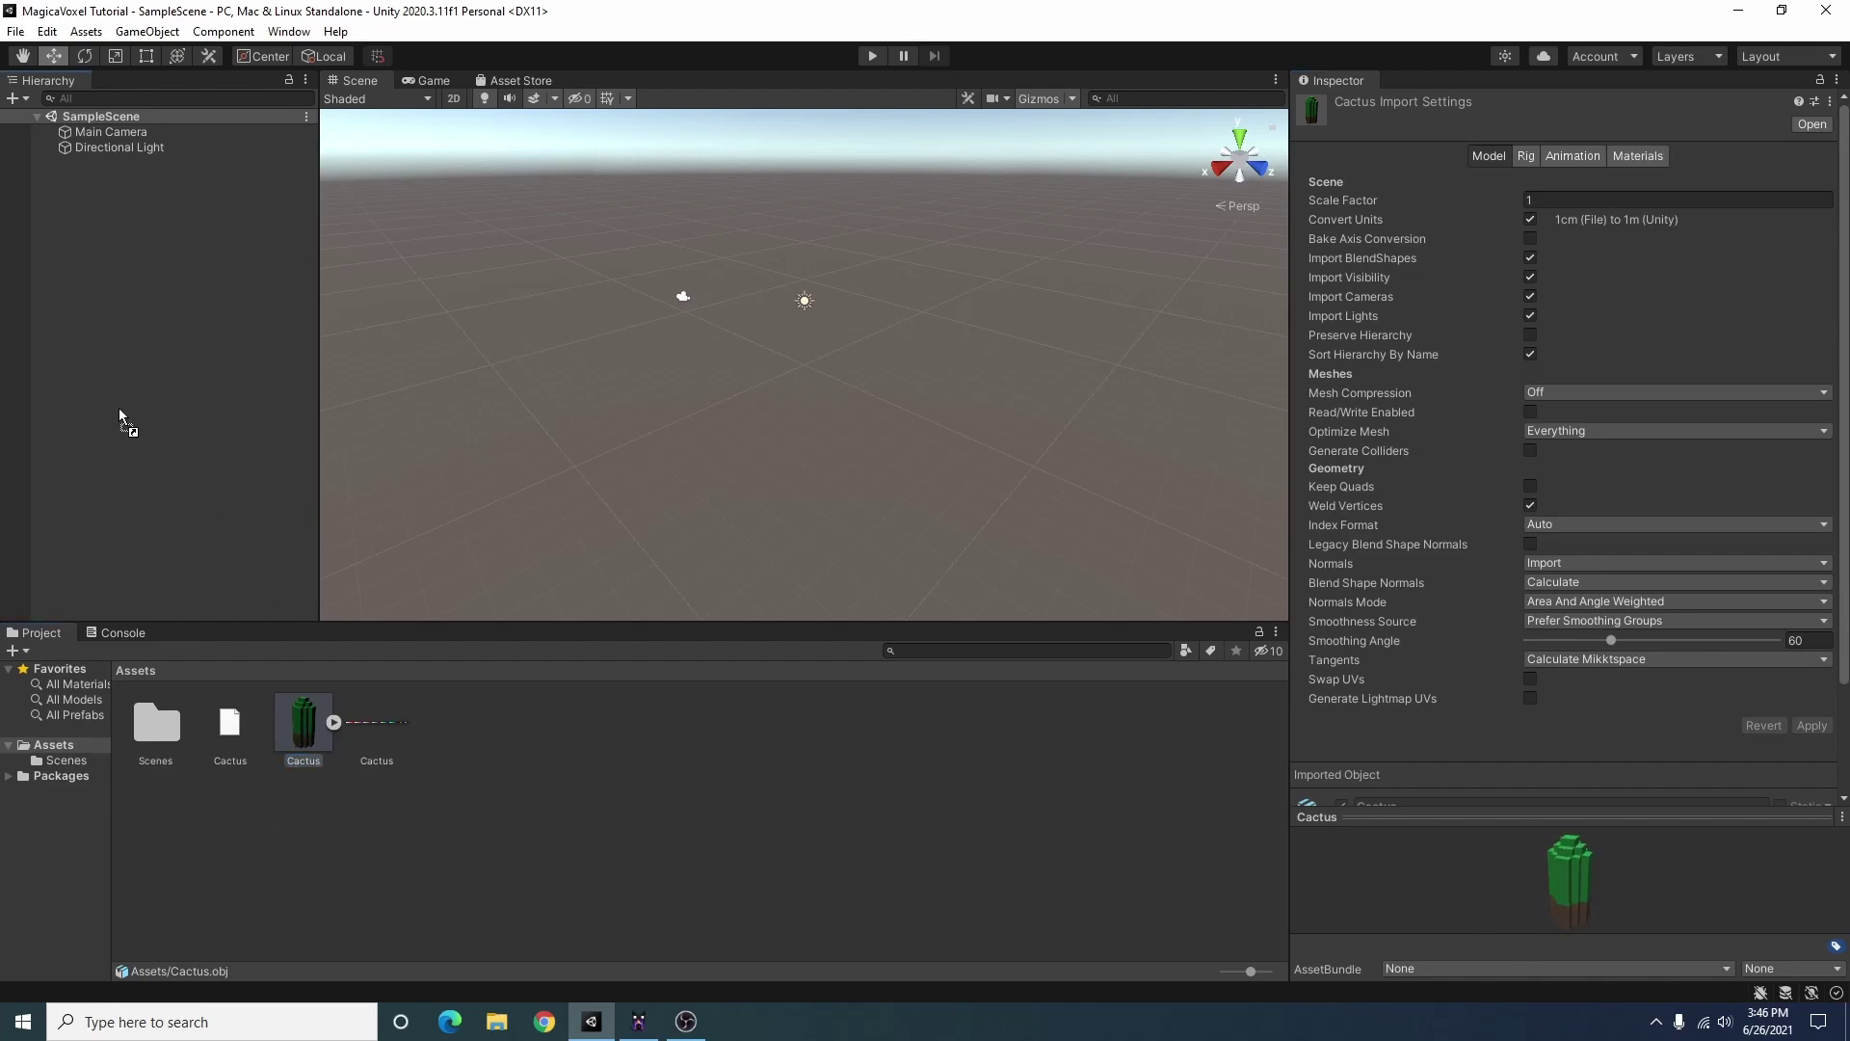
Drag the Cactus model into the Hierarchy and frame it in the Scene view
drag(119, 411, 72, 364)
key(f)
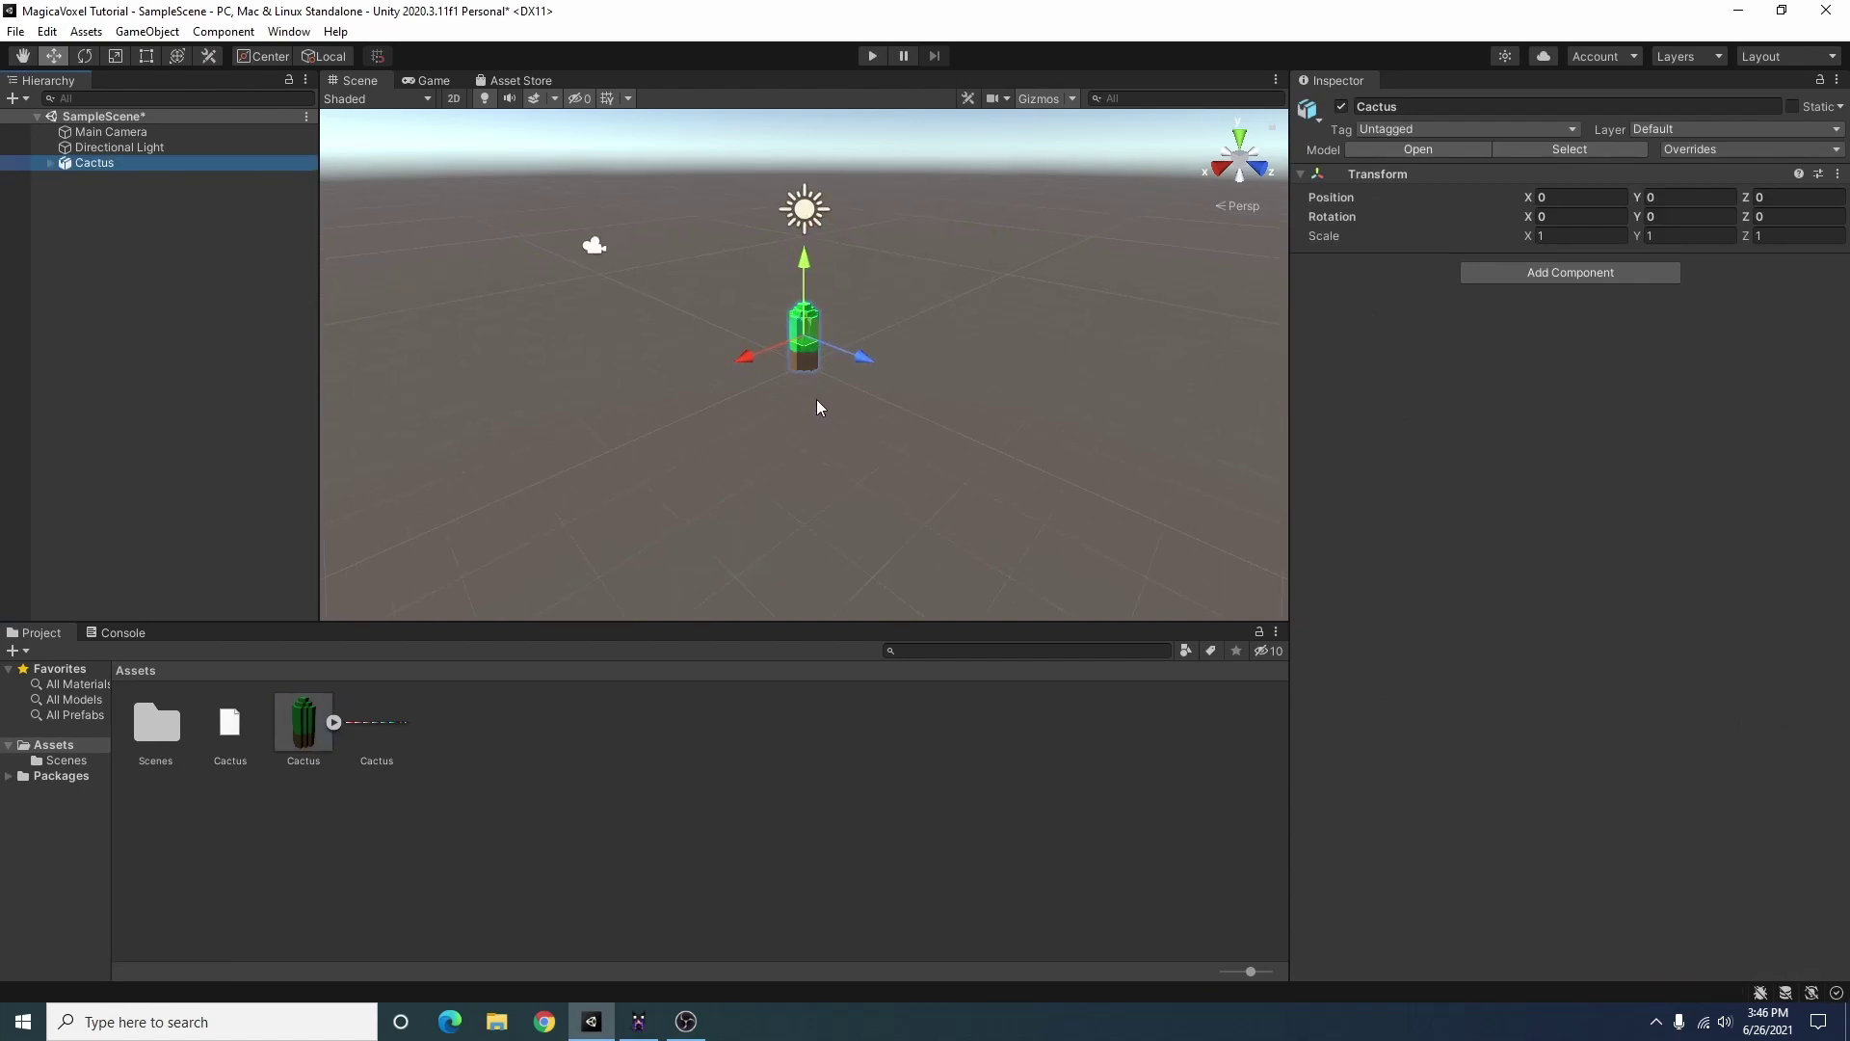
scroll(817, 405, up, 5)
scroll(903, 443, down, 3)
alt+drag(879, 501, 607, 463)
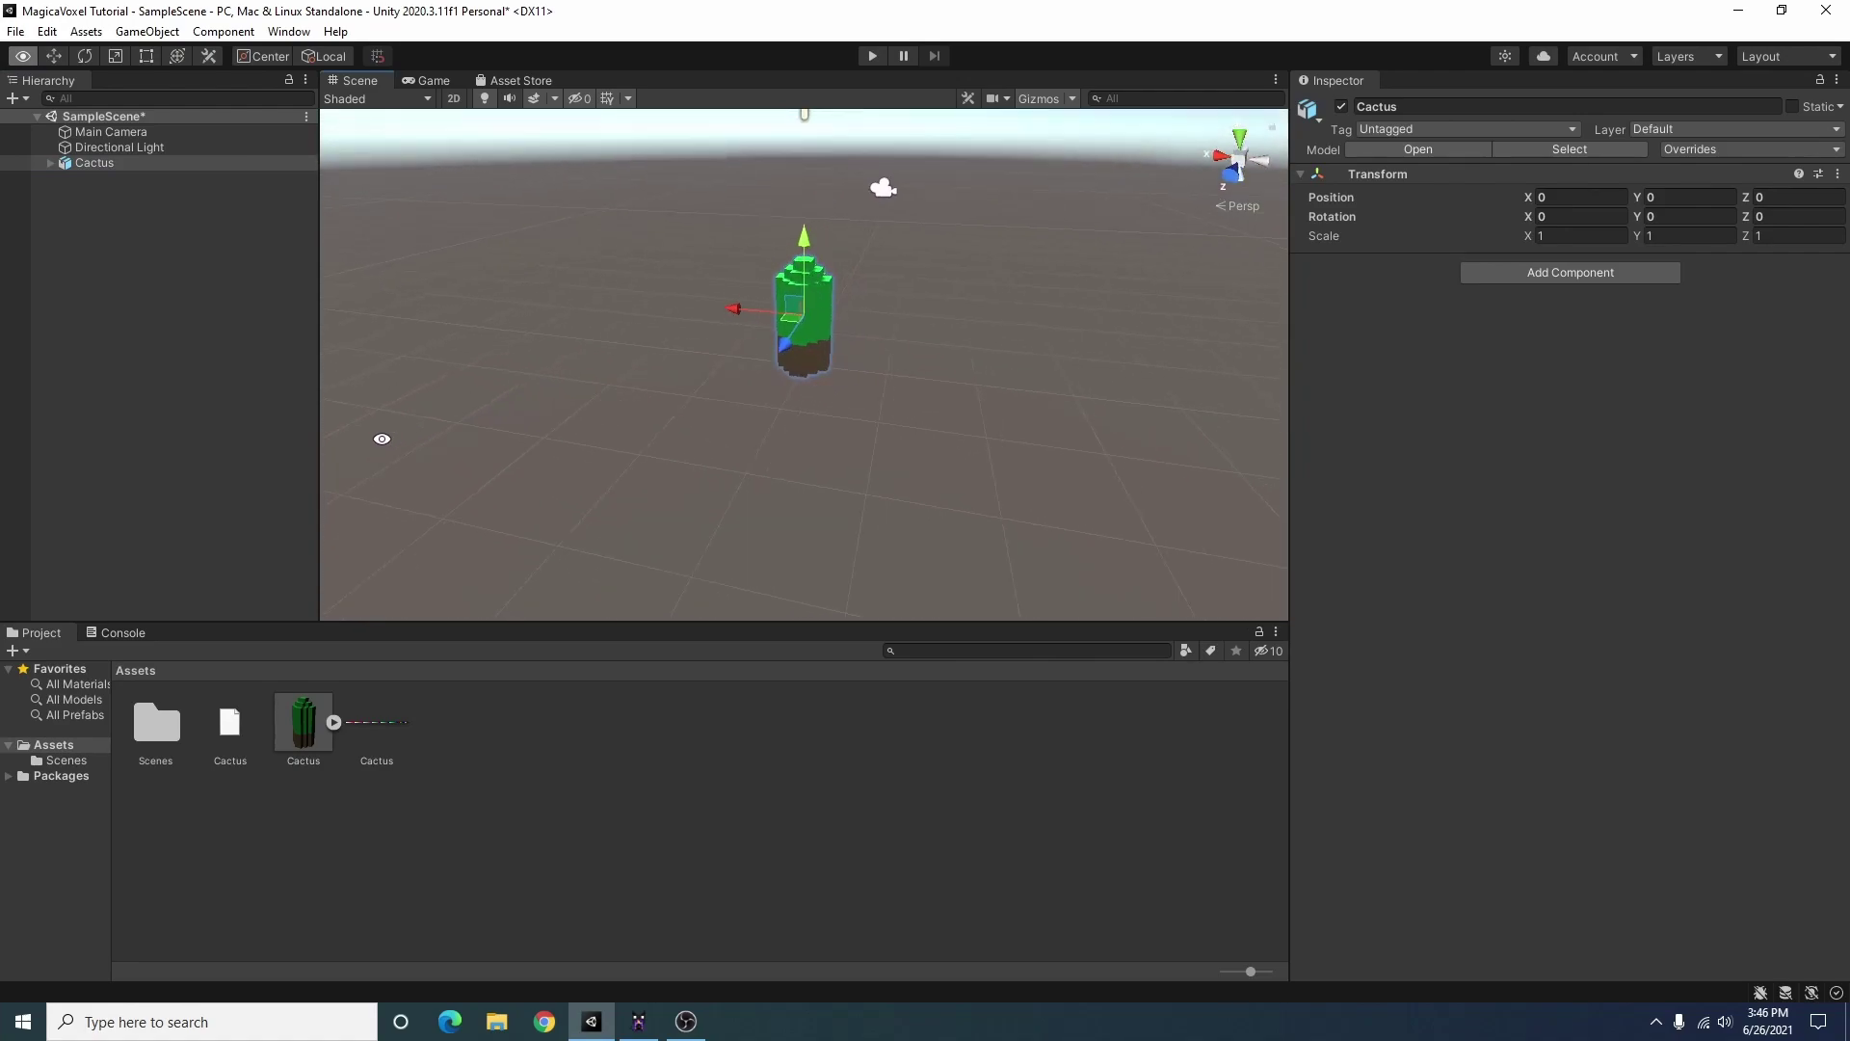
alt+drag(607, 465, 813, 540)
mouse_move(1394, 484)
alt+mouse_down()
mouse_move(1508, 465)
mouse_move(1533, 413)
alt+mouse_up()
scroll(1077, 388, up, 2)
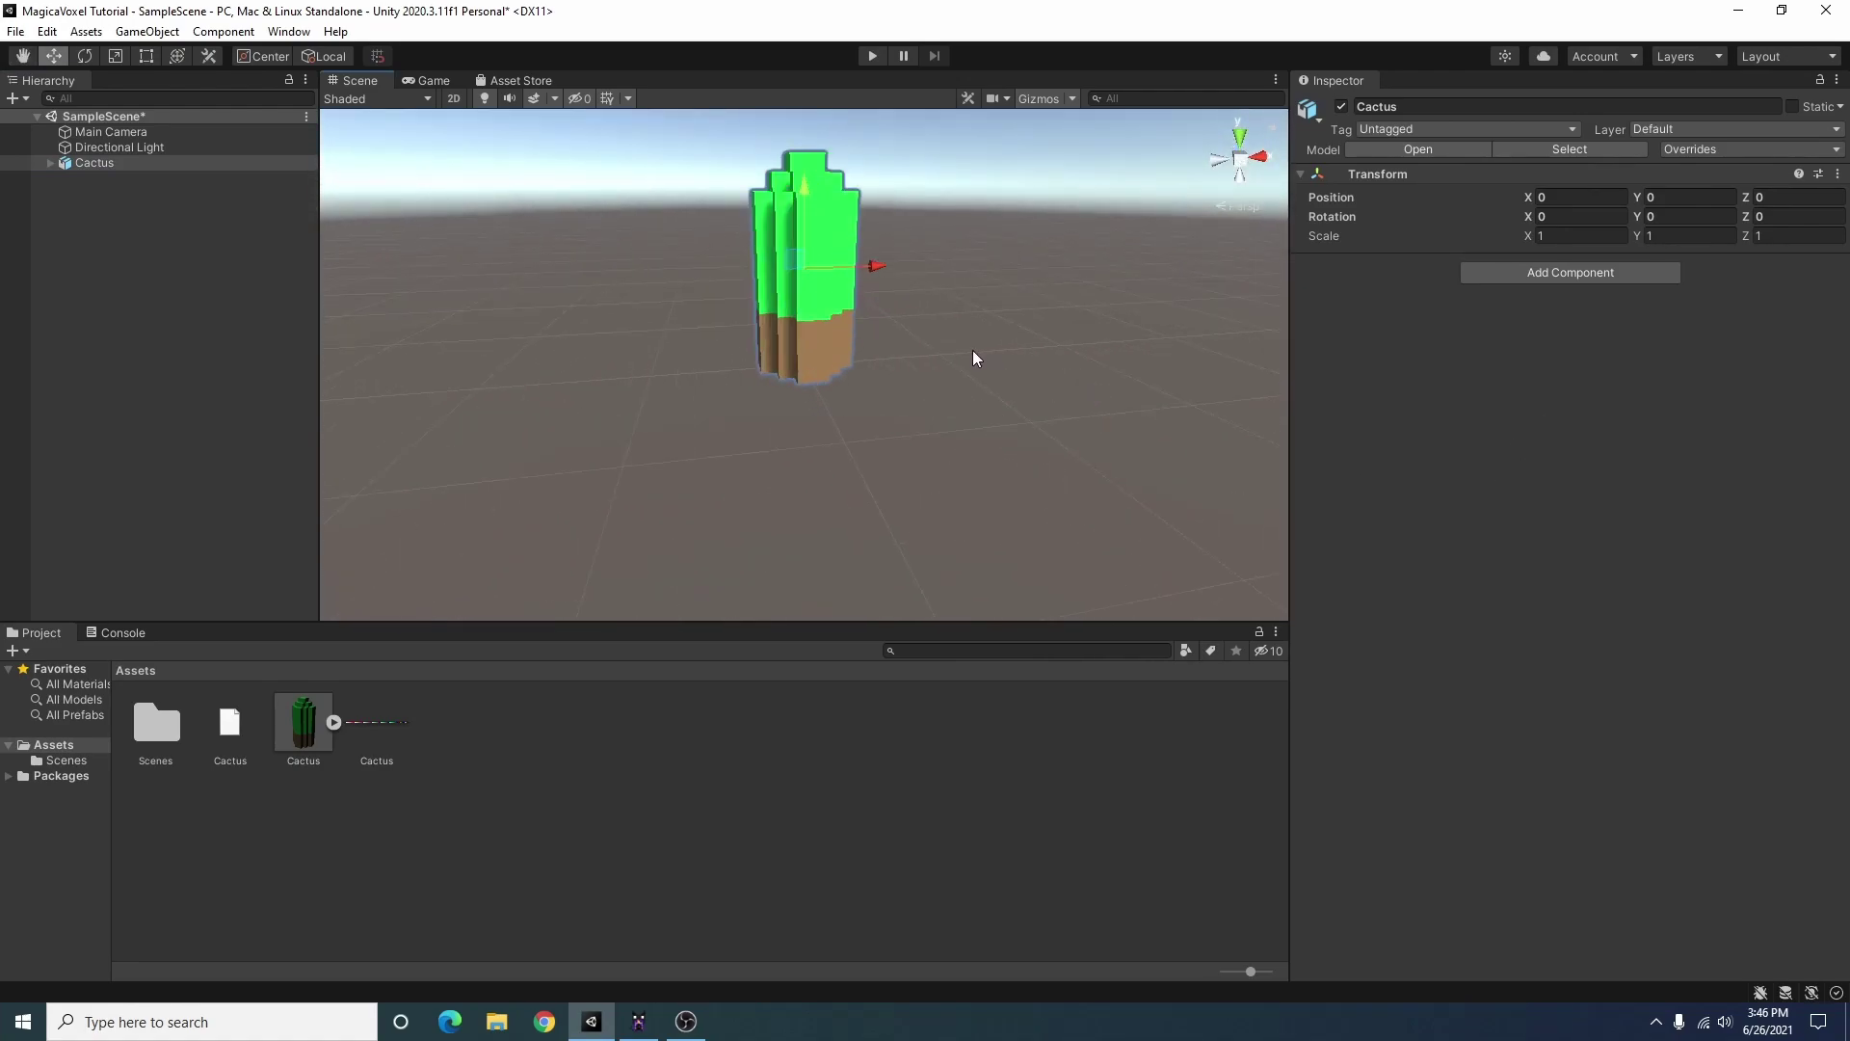
Orbit the Scene view to inspect the cactus from above and around
alt+drag(1034, 350, 1170, 426)
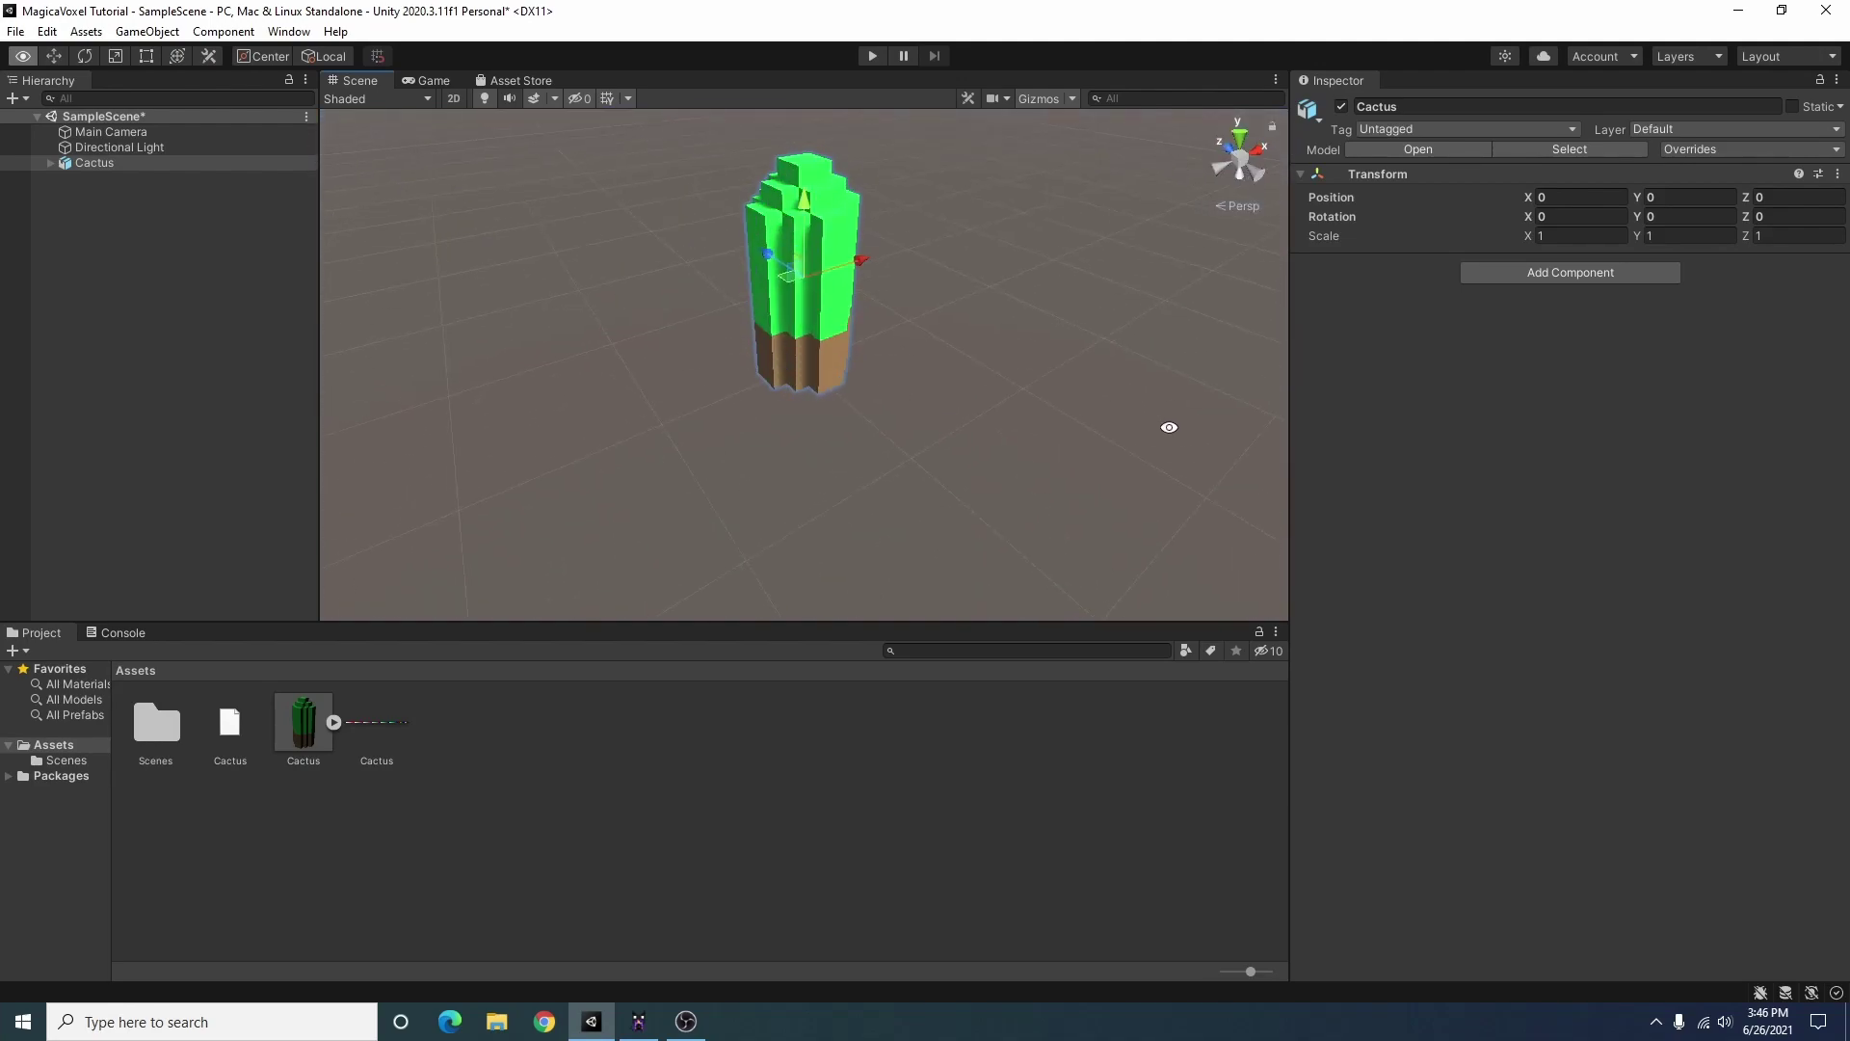
mouse_move(939, 256)
alt+mouse_down()
mouse_move(253, 463)
mouse_move(1048, 232)
alt+mouse_up()
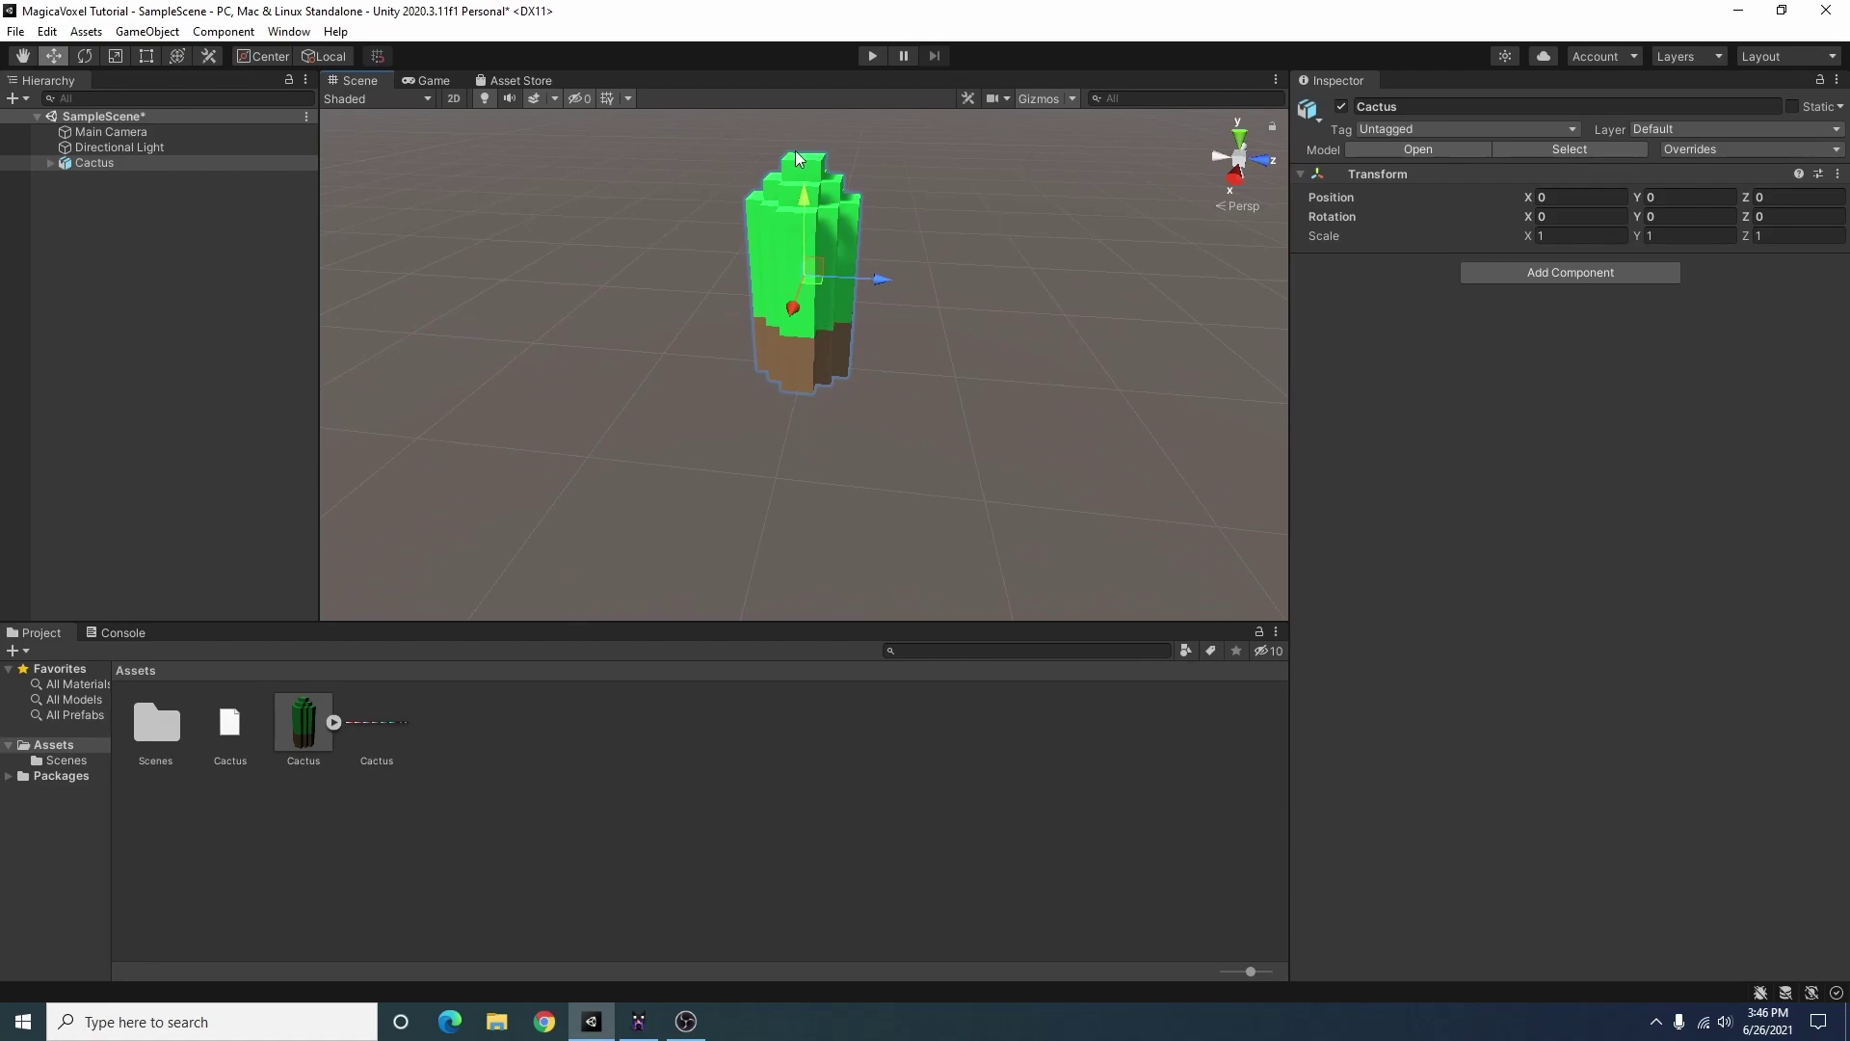
mouse_move(972, 464)
mouse_down()
mouse_move(548, 469)
mouse_move(881, 434)
mouse_up()
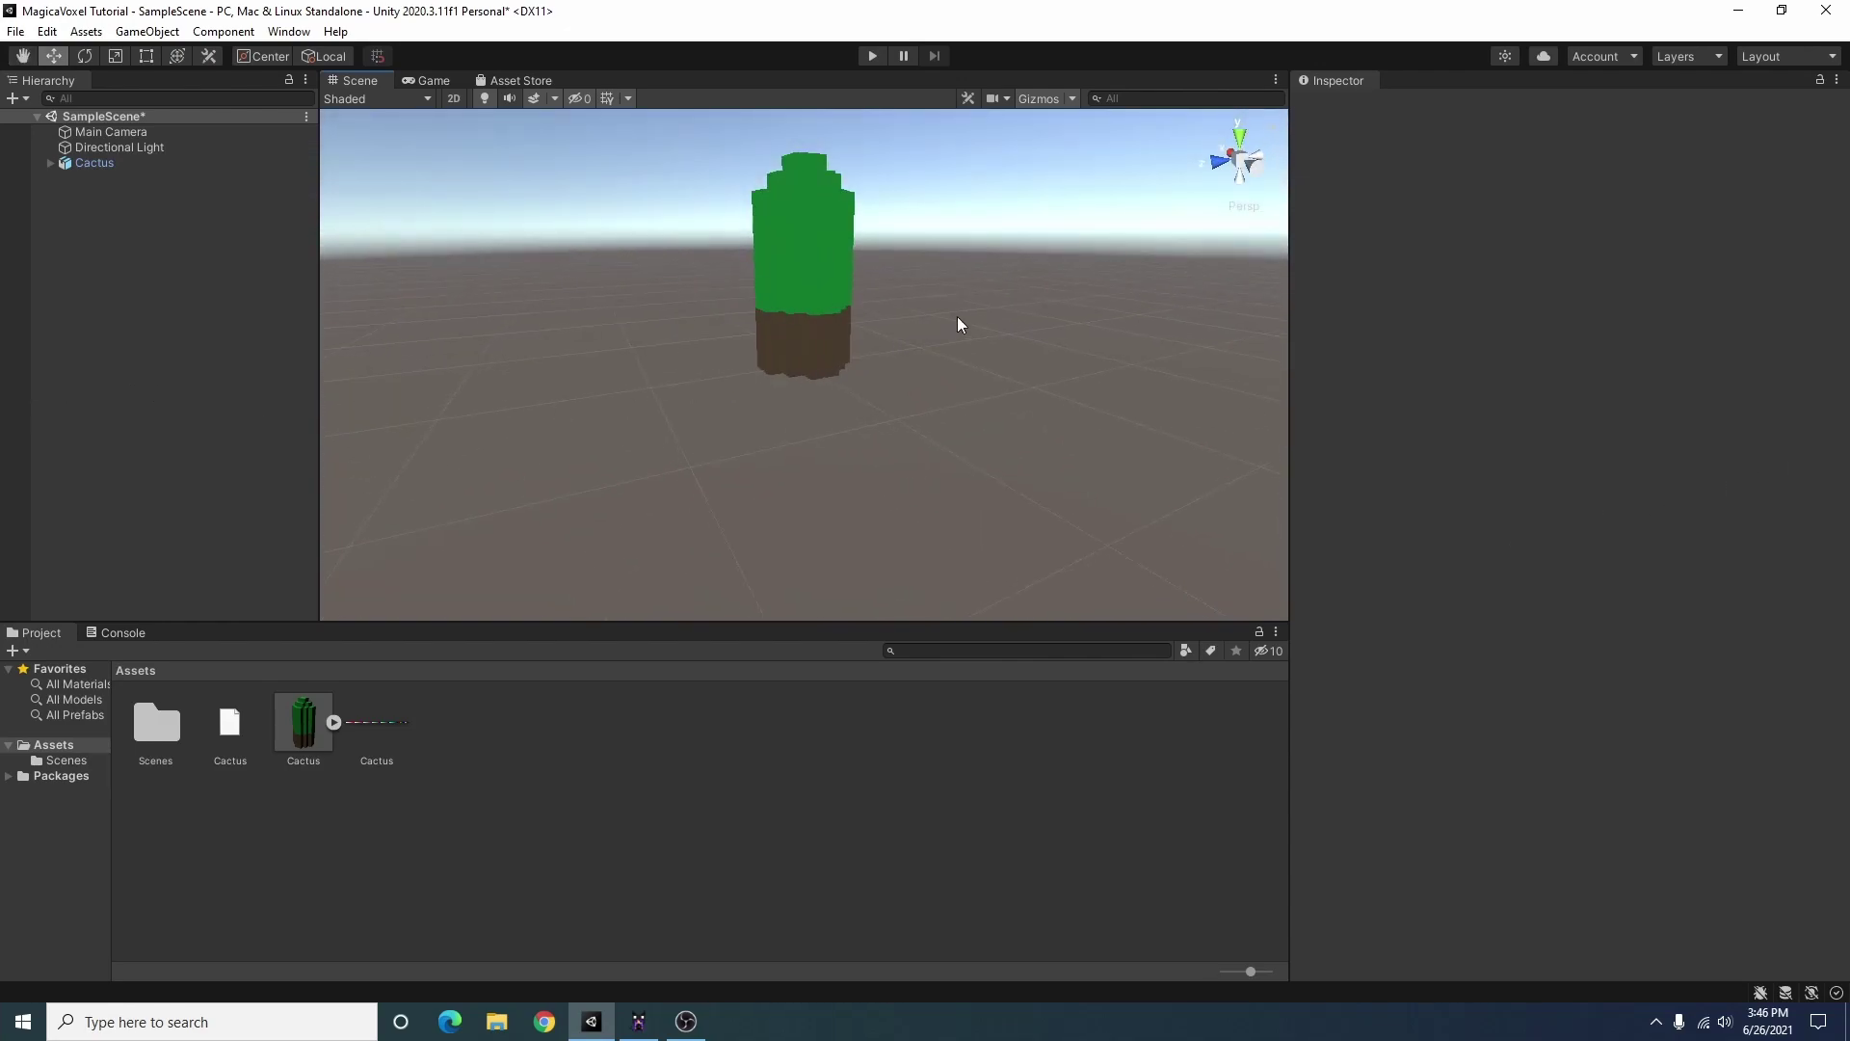
mouse_move(898, 337)
alt+mouse_down()
mouse_move(666, 443)
mouse_move(473, 401)
alt+mouse_up()
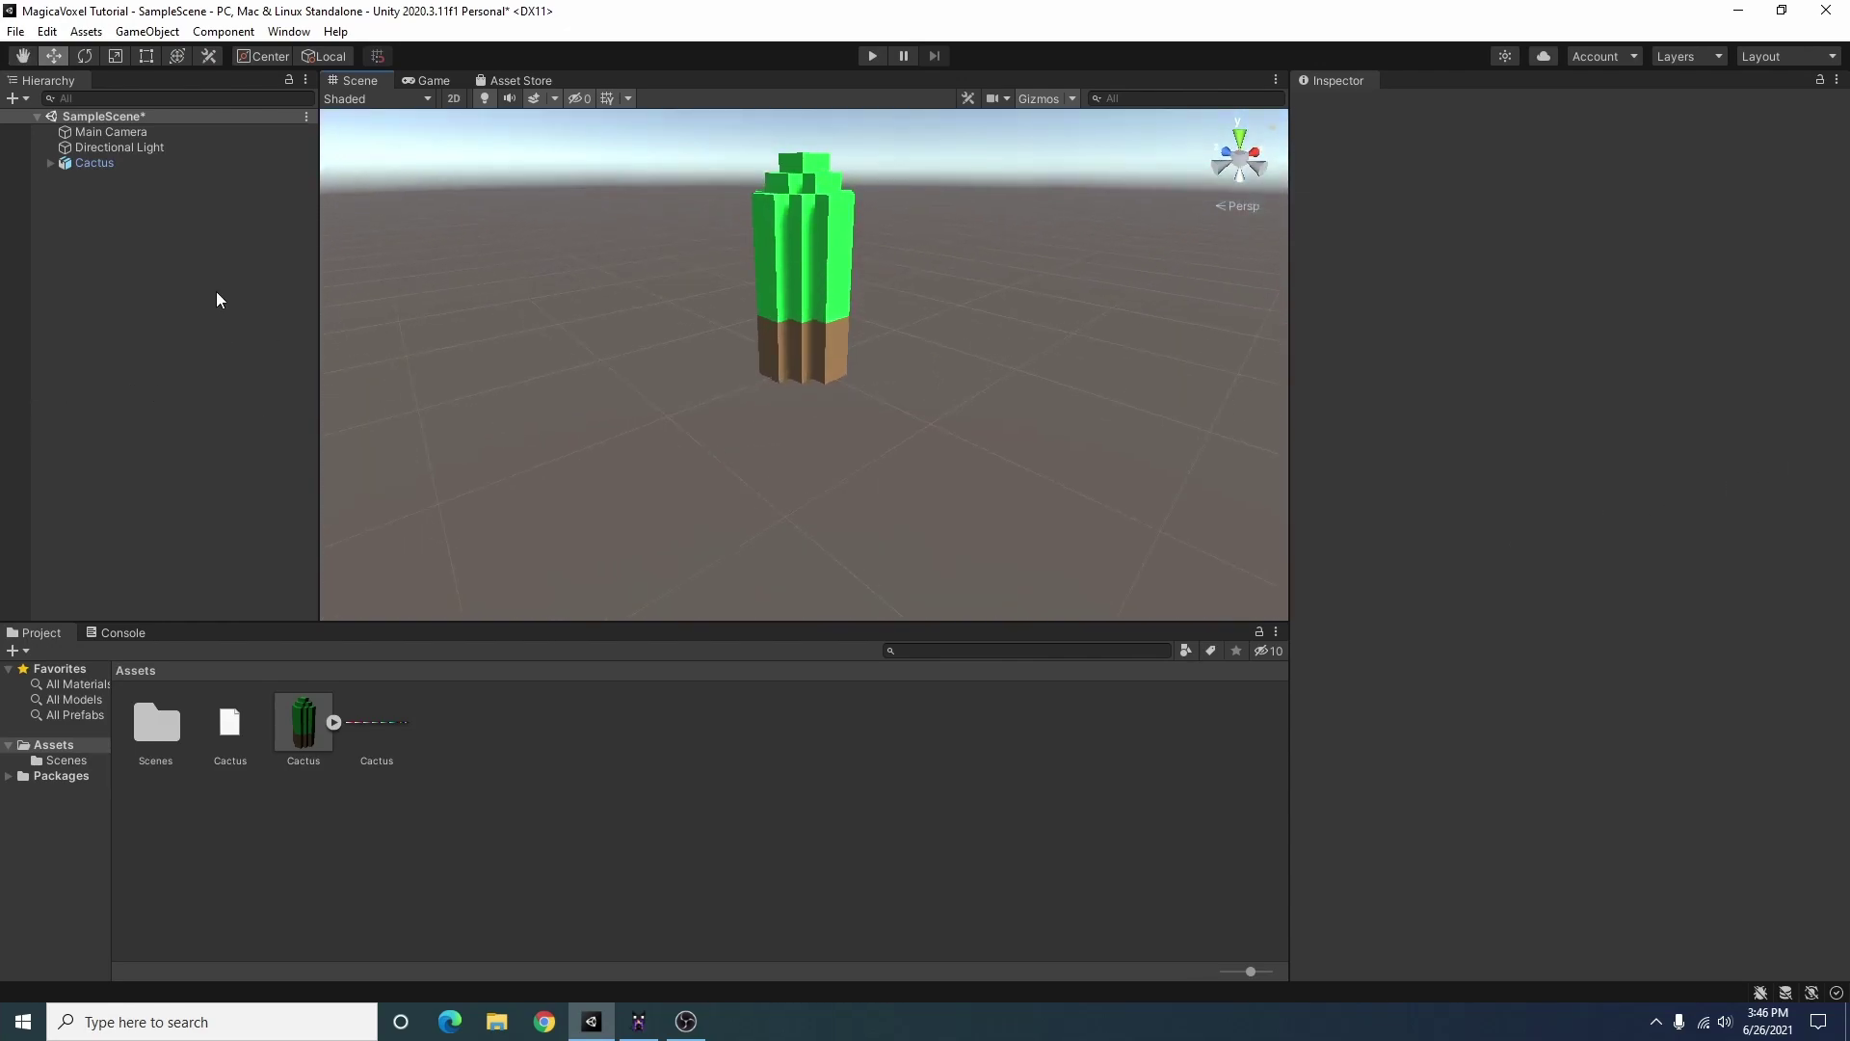
Install the Universal RP package from a docked Package Manager, returning to the Scene view
click(290, 30)
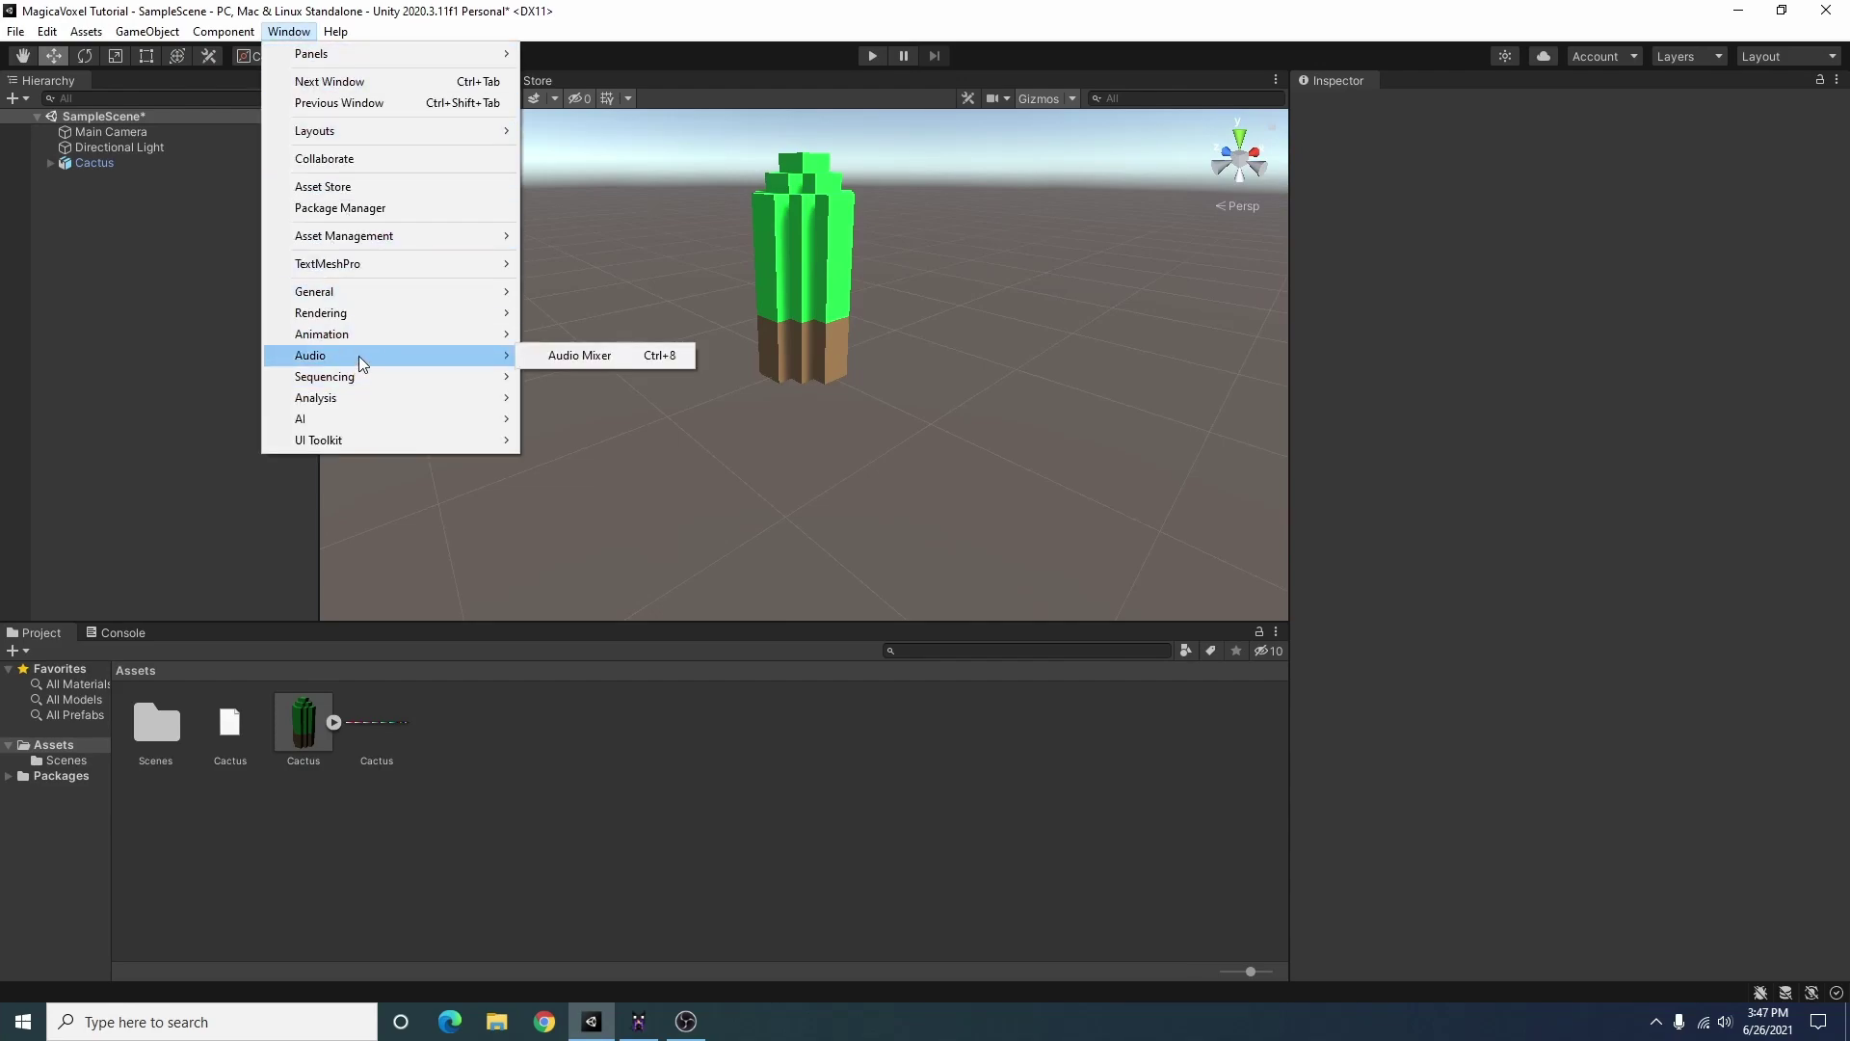
mouse_move(333, 292)
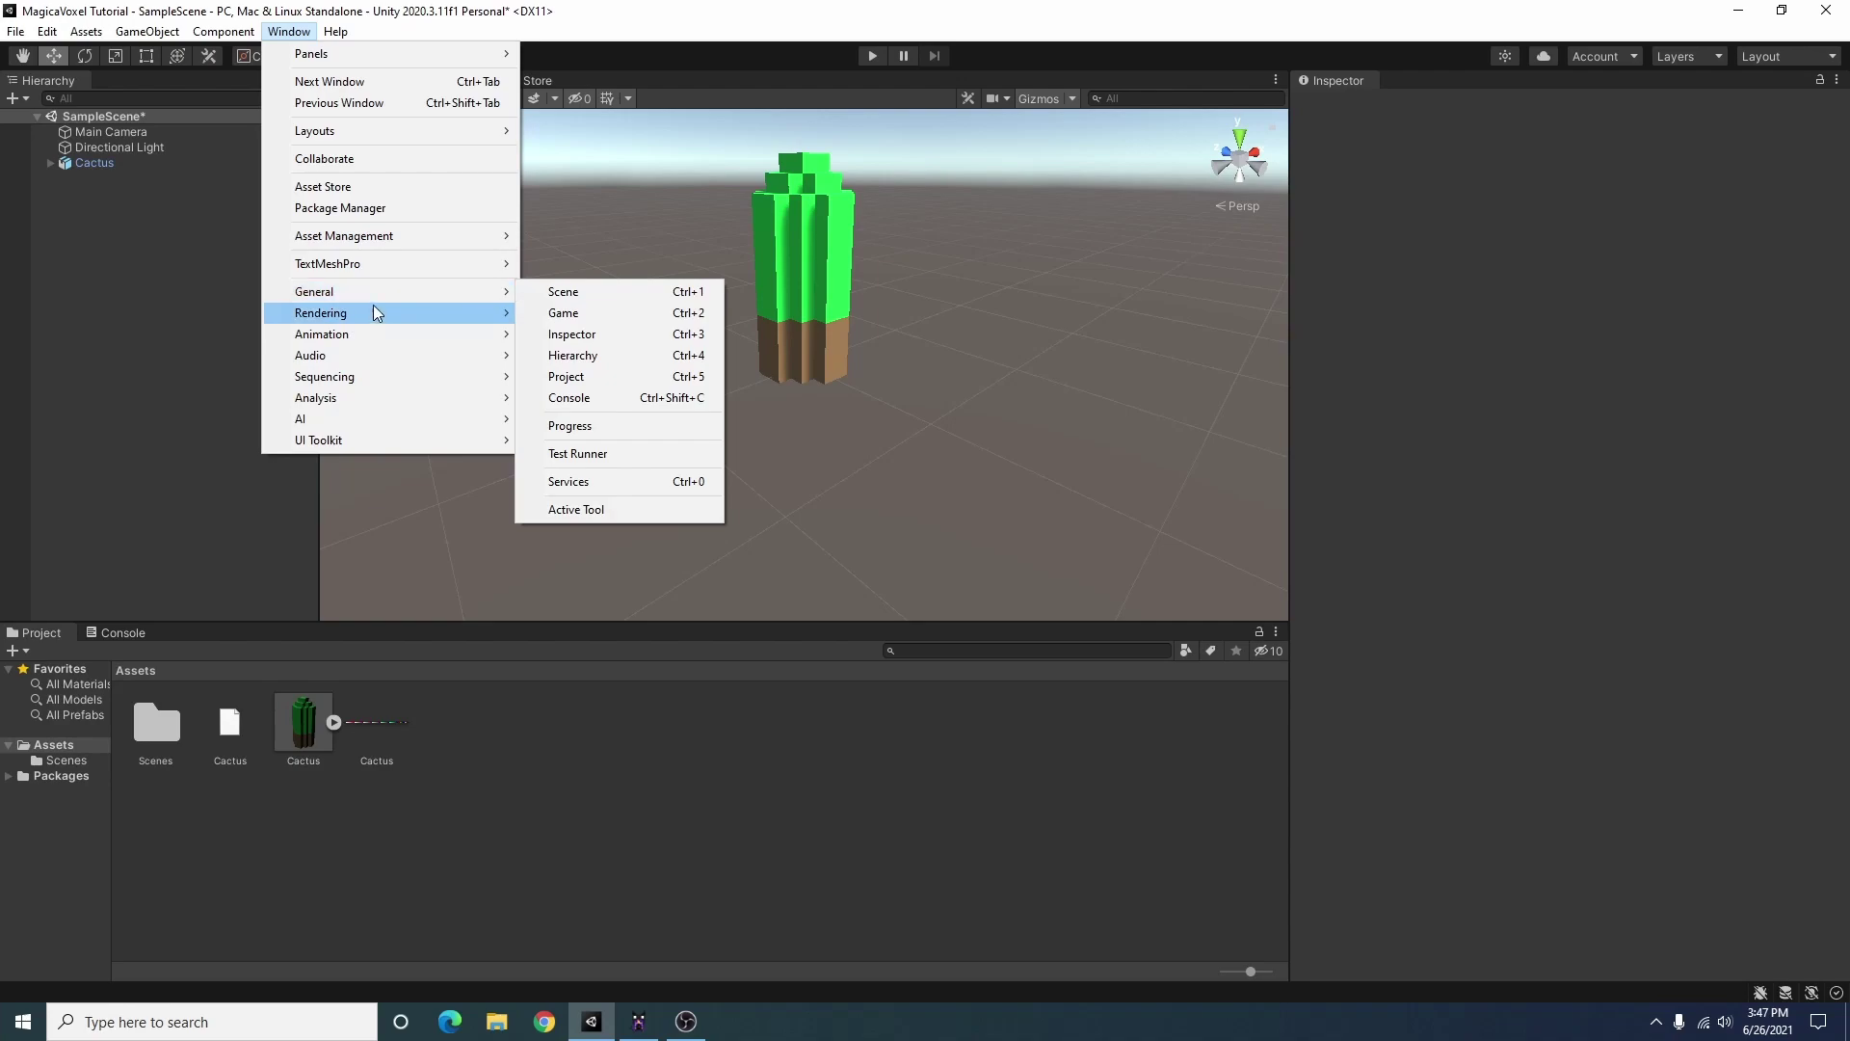
click(356, 211)
drag(640, 178, 643, 77)
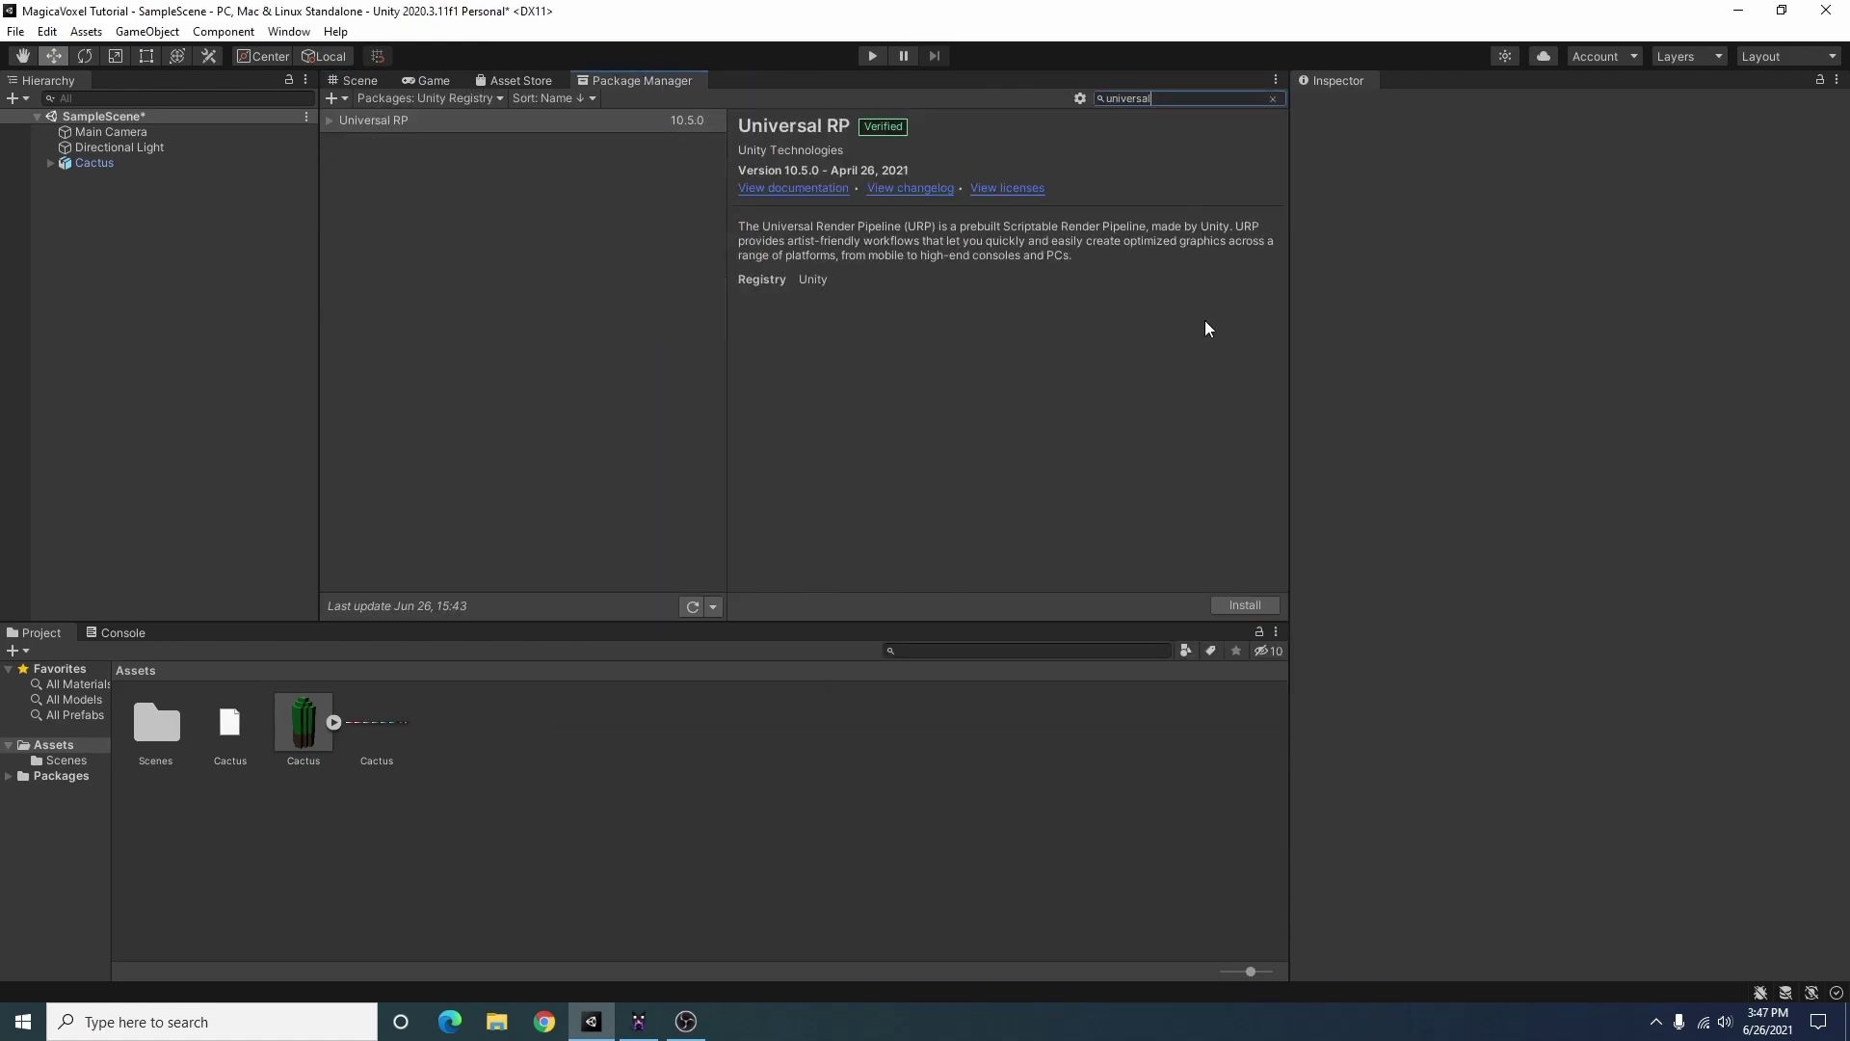
click(1221, 605)
click(361, 80)
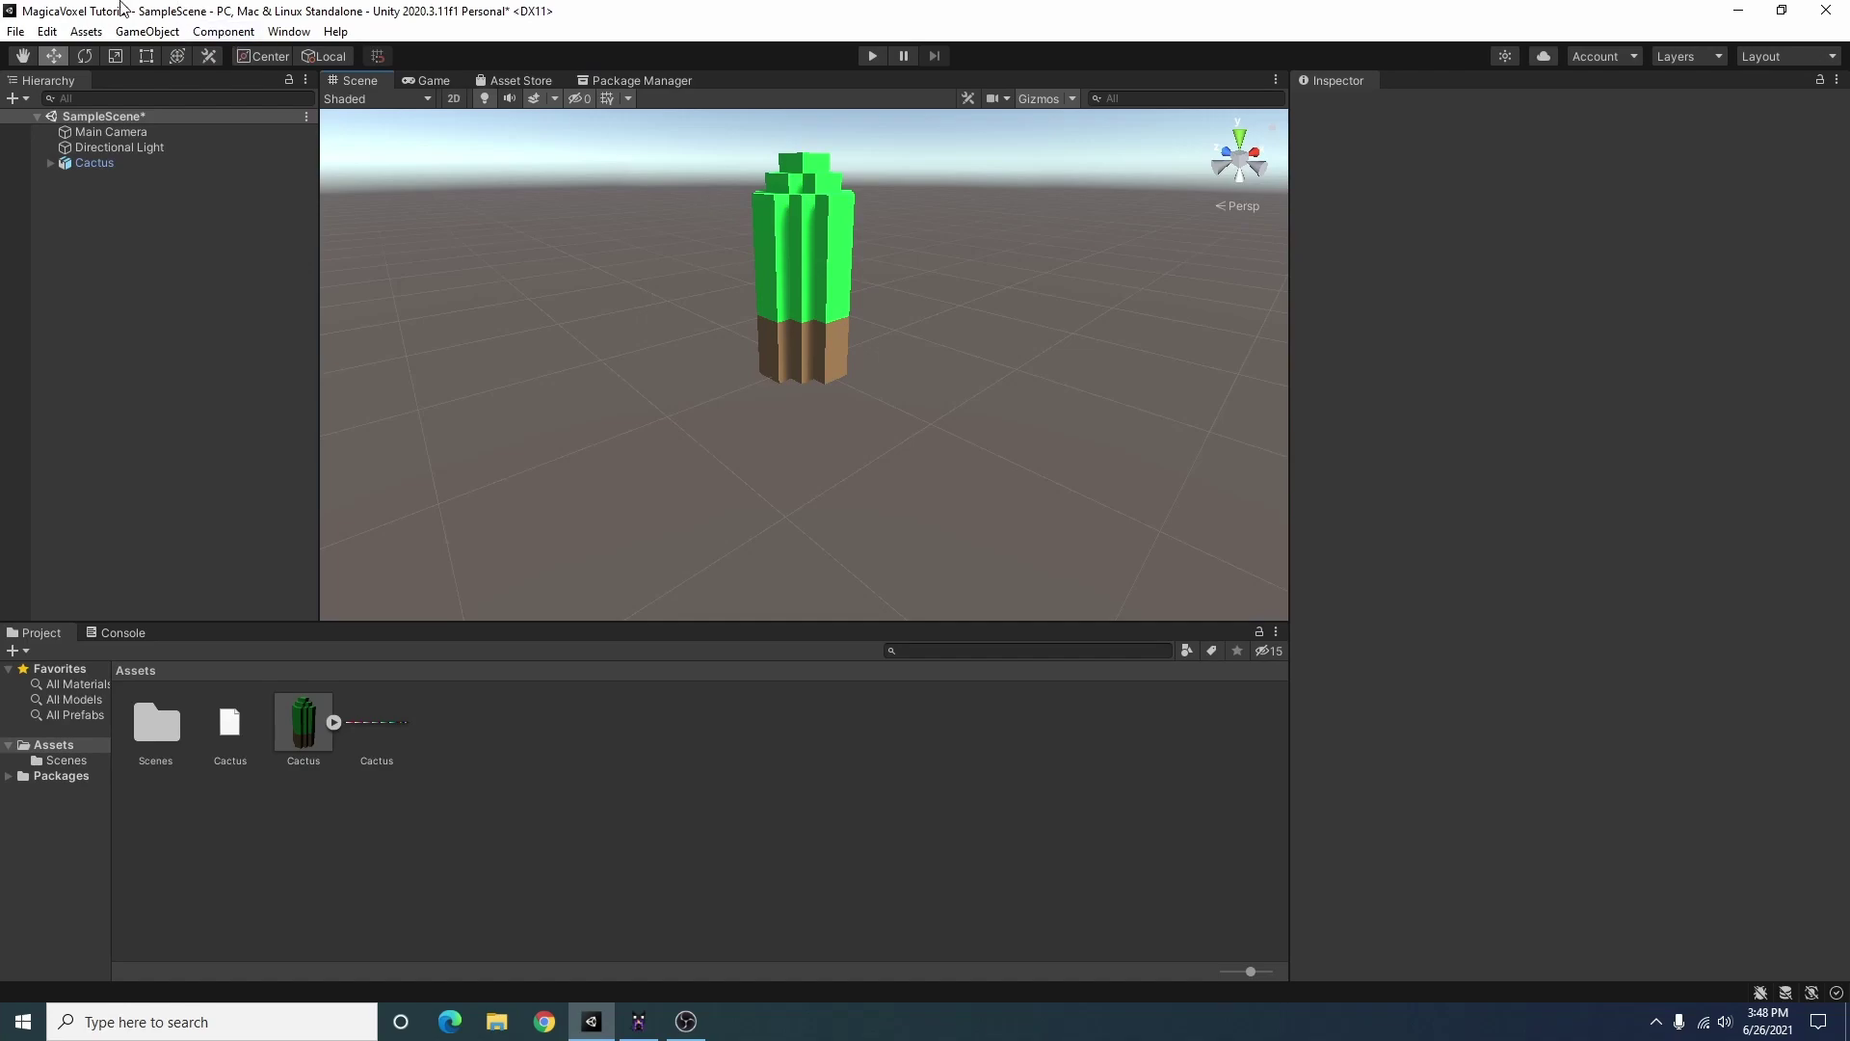
click(85, 31)
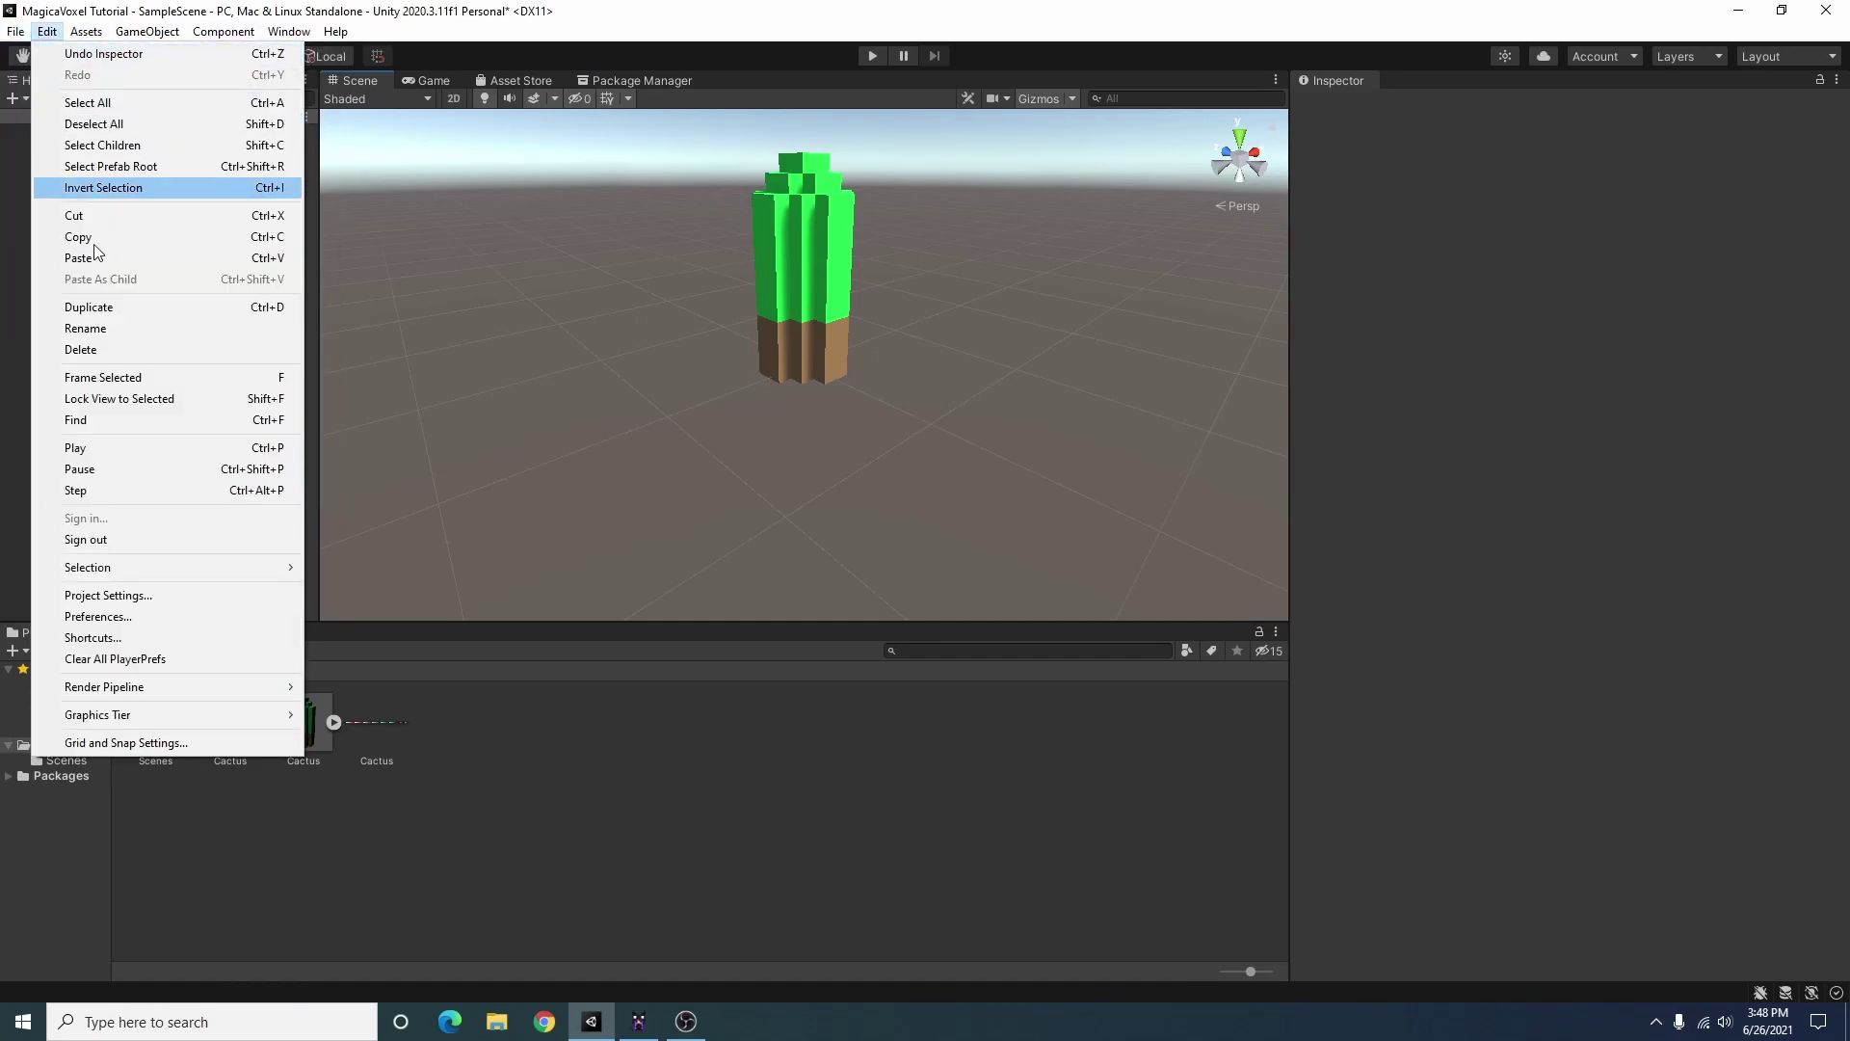
Dock the Project Settings window and show its Graphics page
click(102, 593)
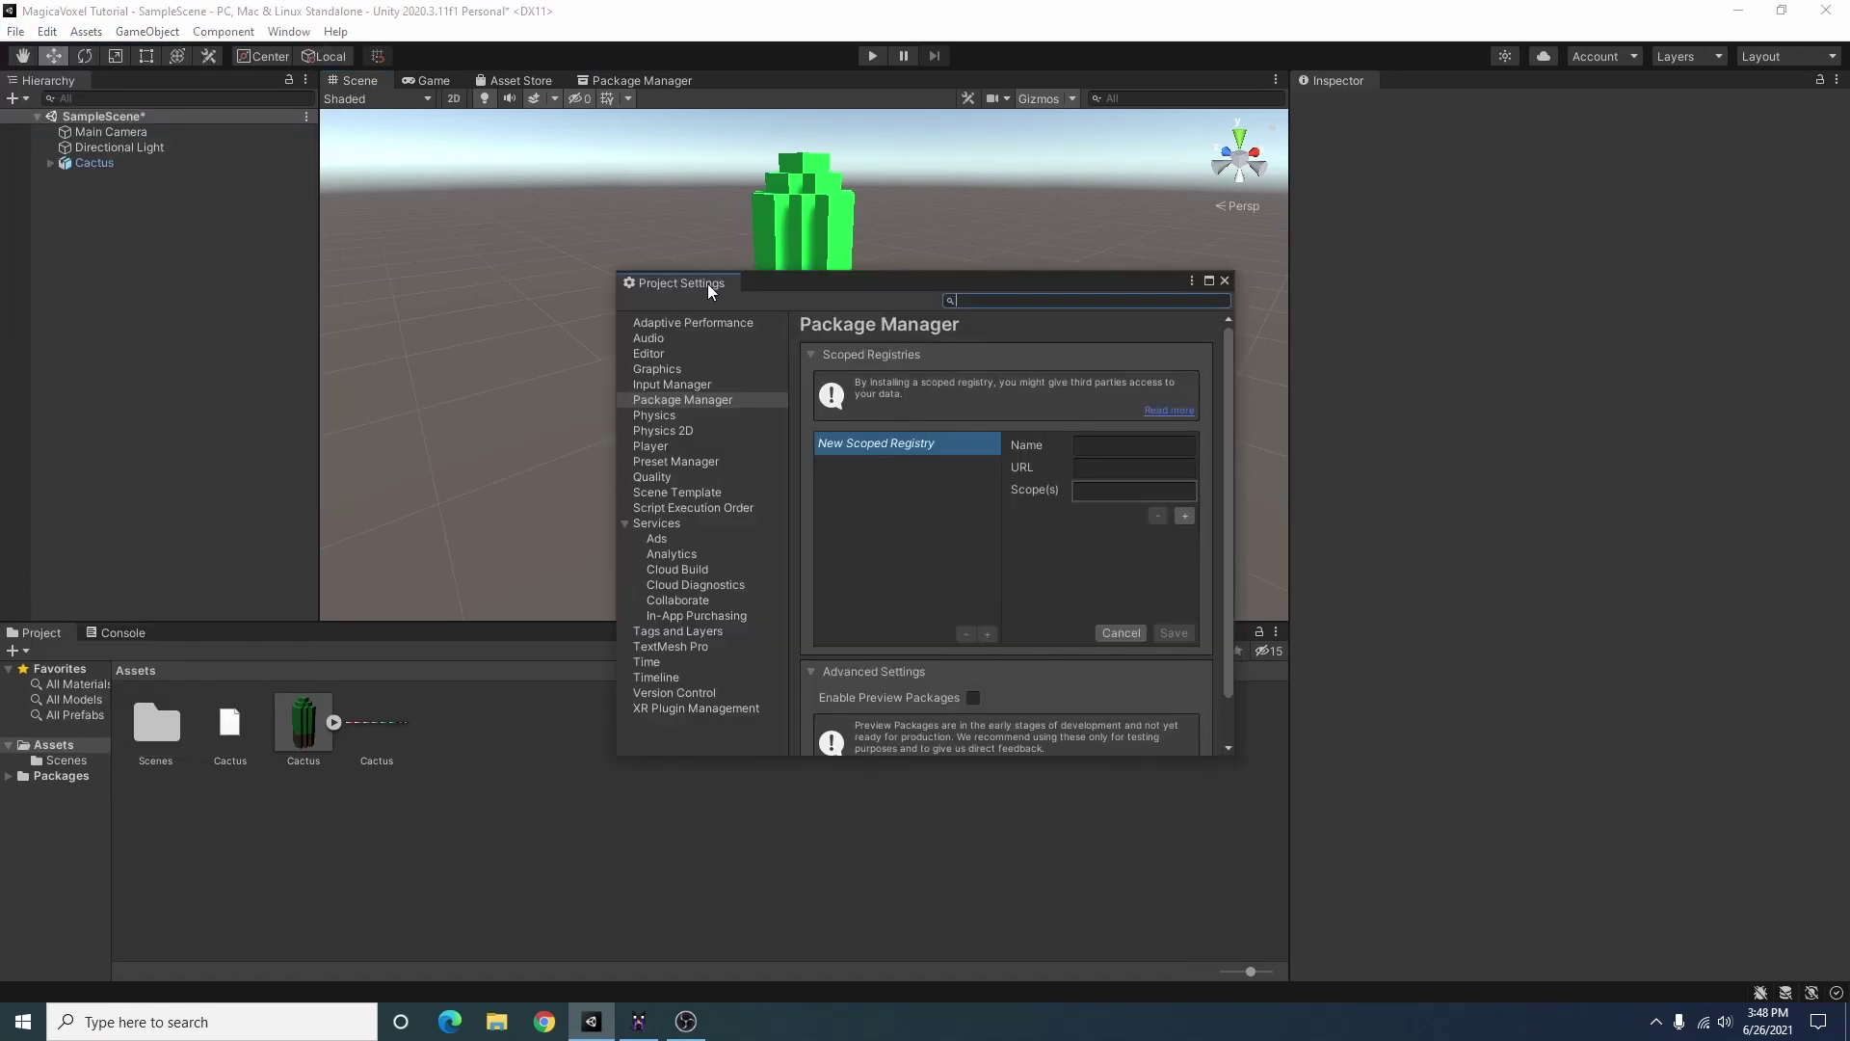
drag(707, 283, 1448, 92)
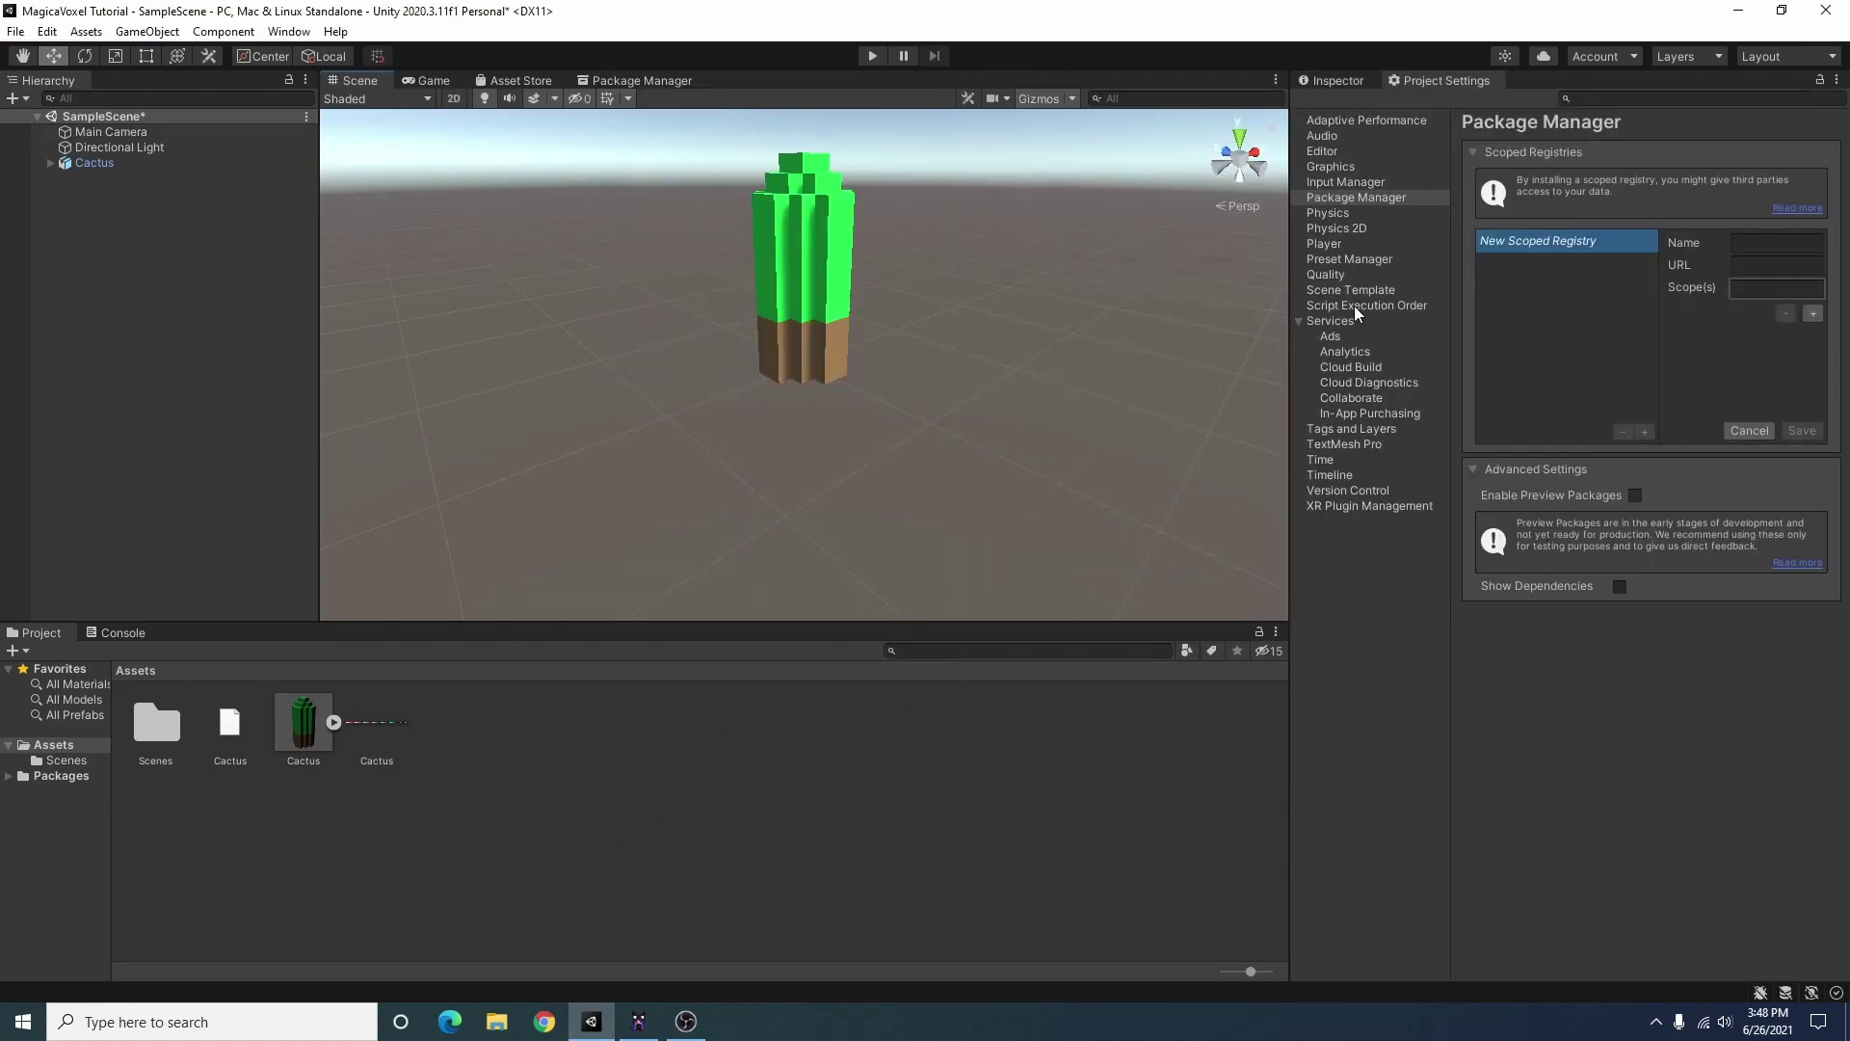
click(1332, 168)
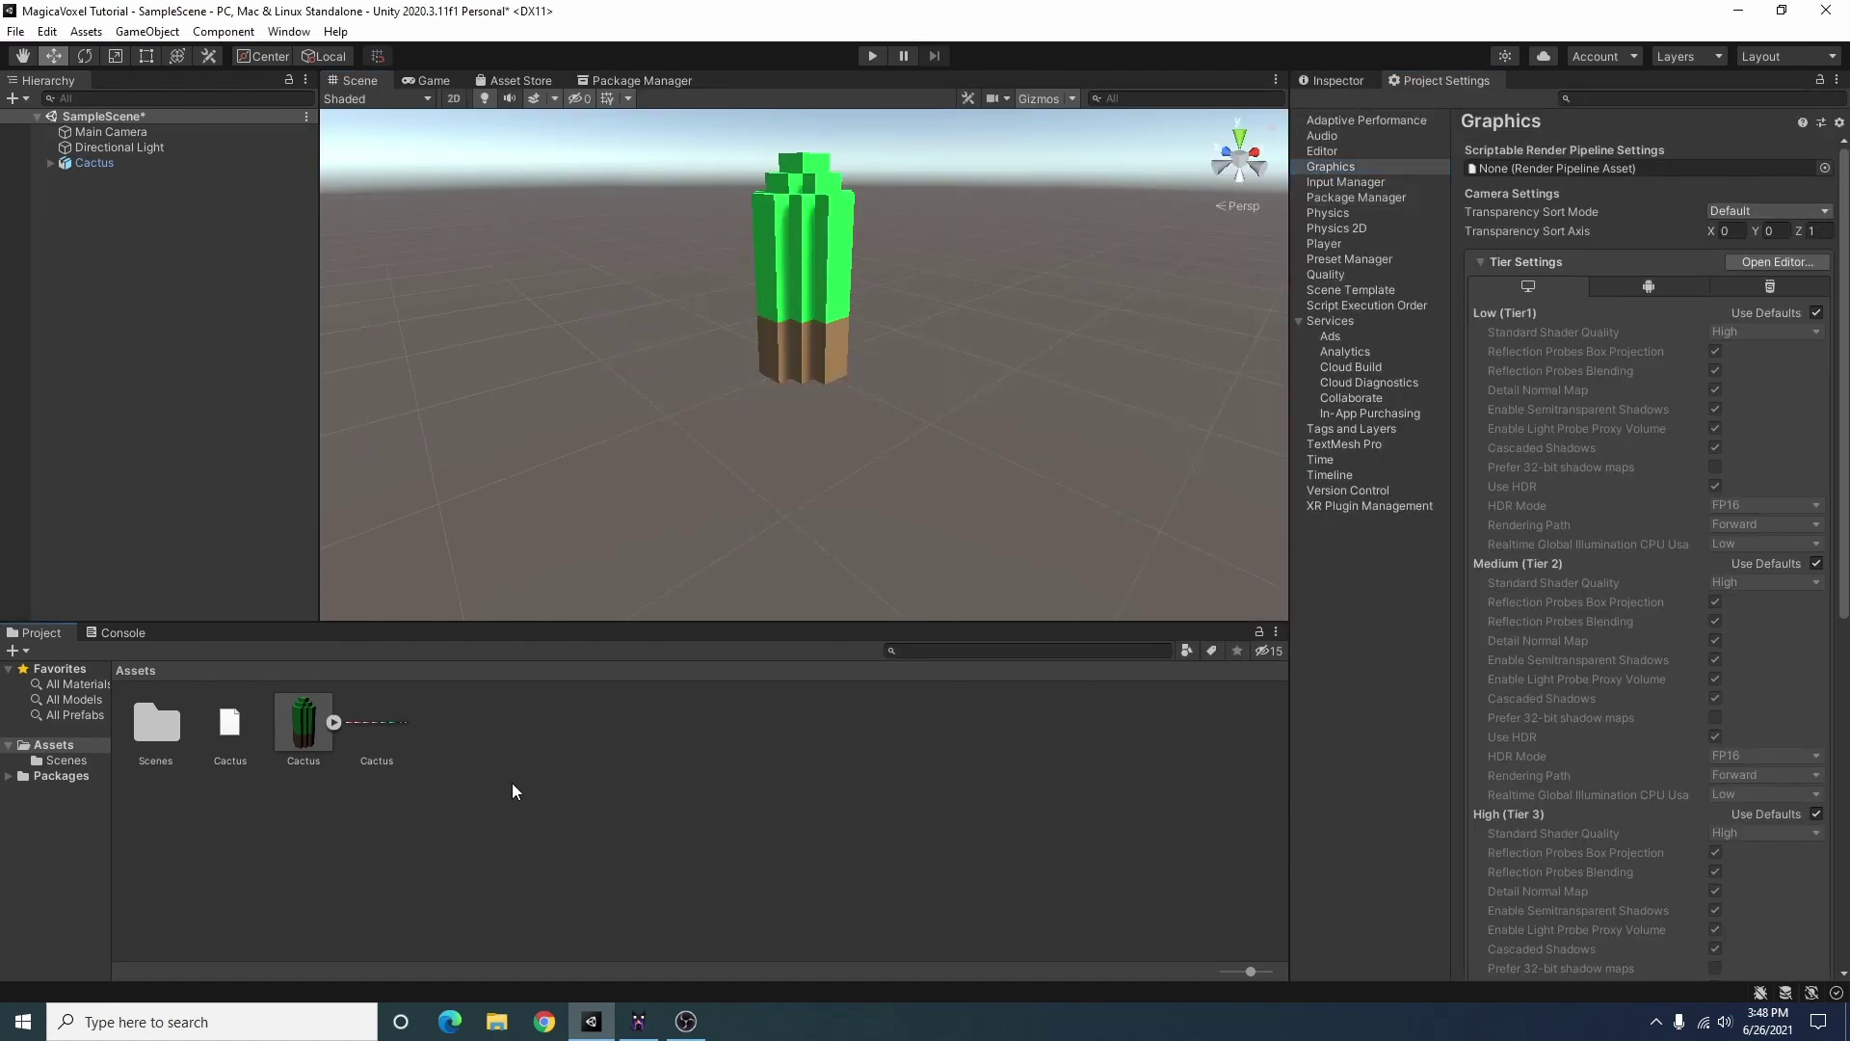
Create a URP Pipeline Asset (Forward Renderer) in the Assets folder
right_click(486, 741)
mouse_move(619, 237)
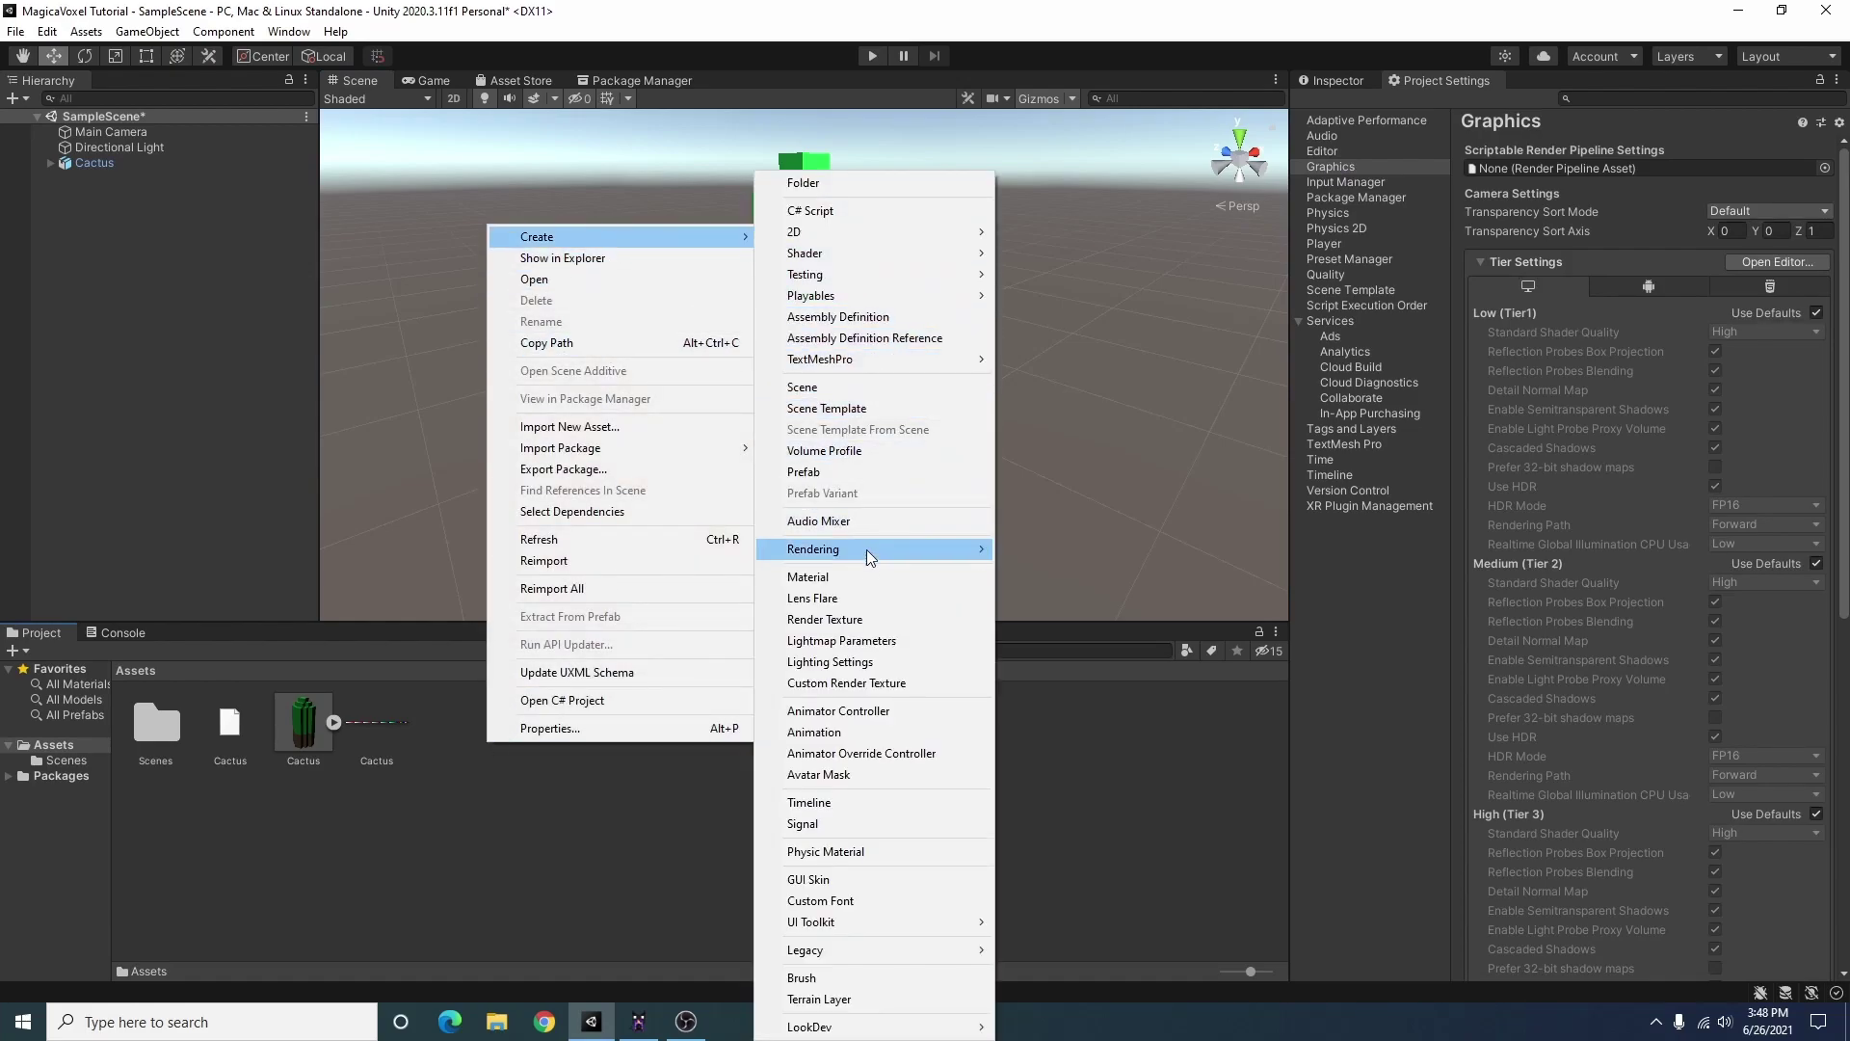
mouse_move(812, 549)
mouse_move(1086, 549)
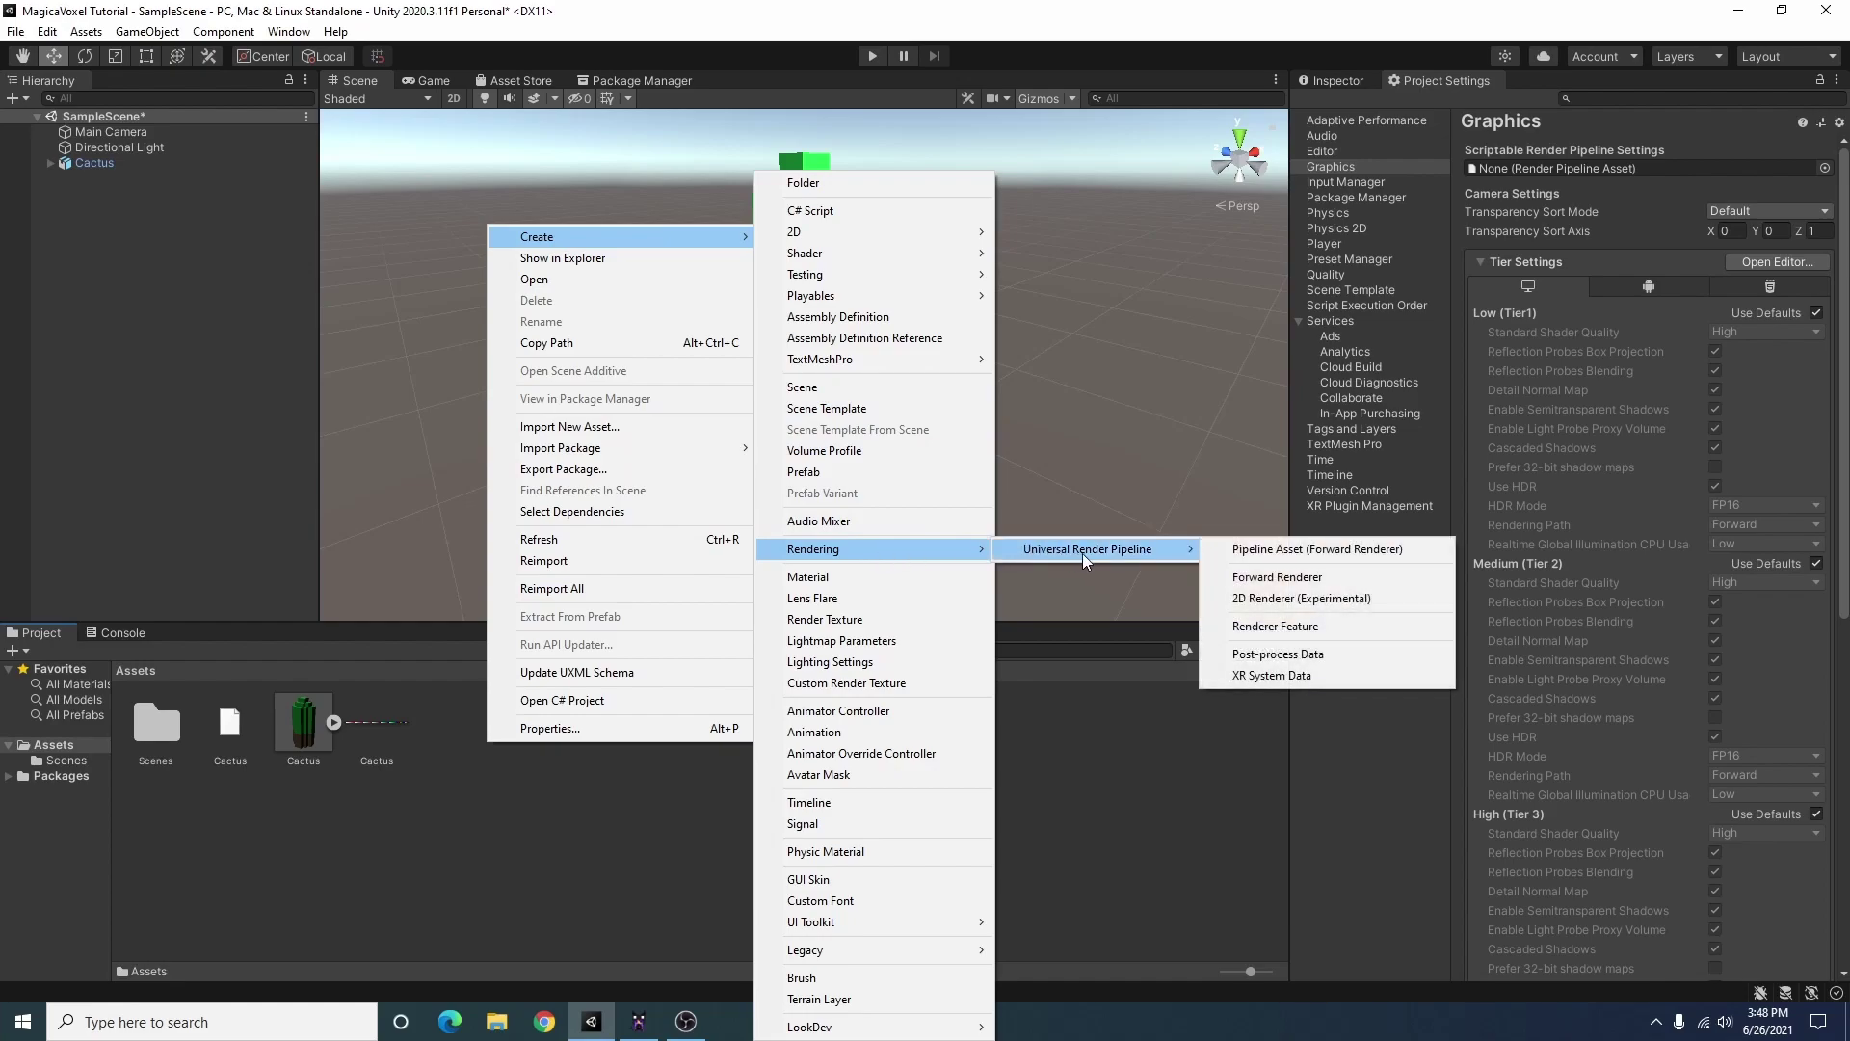
click(1326, 554)
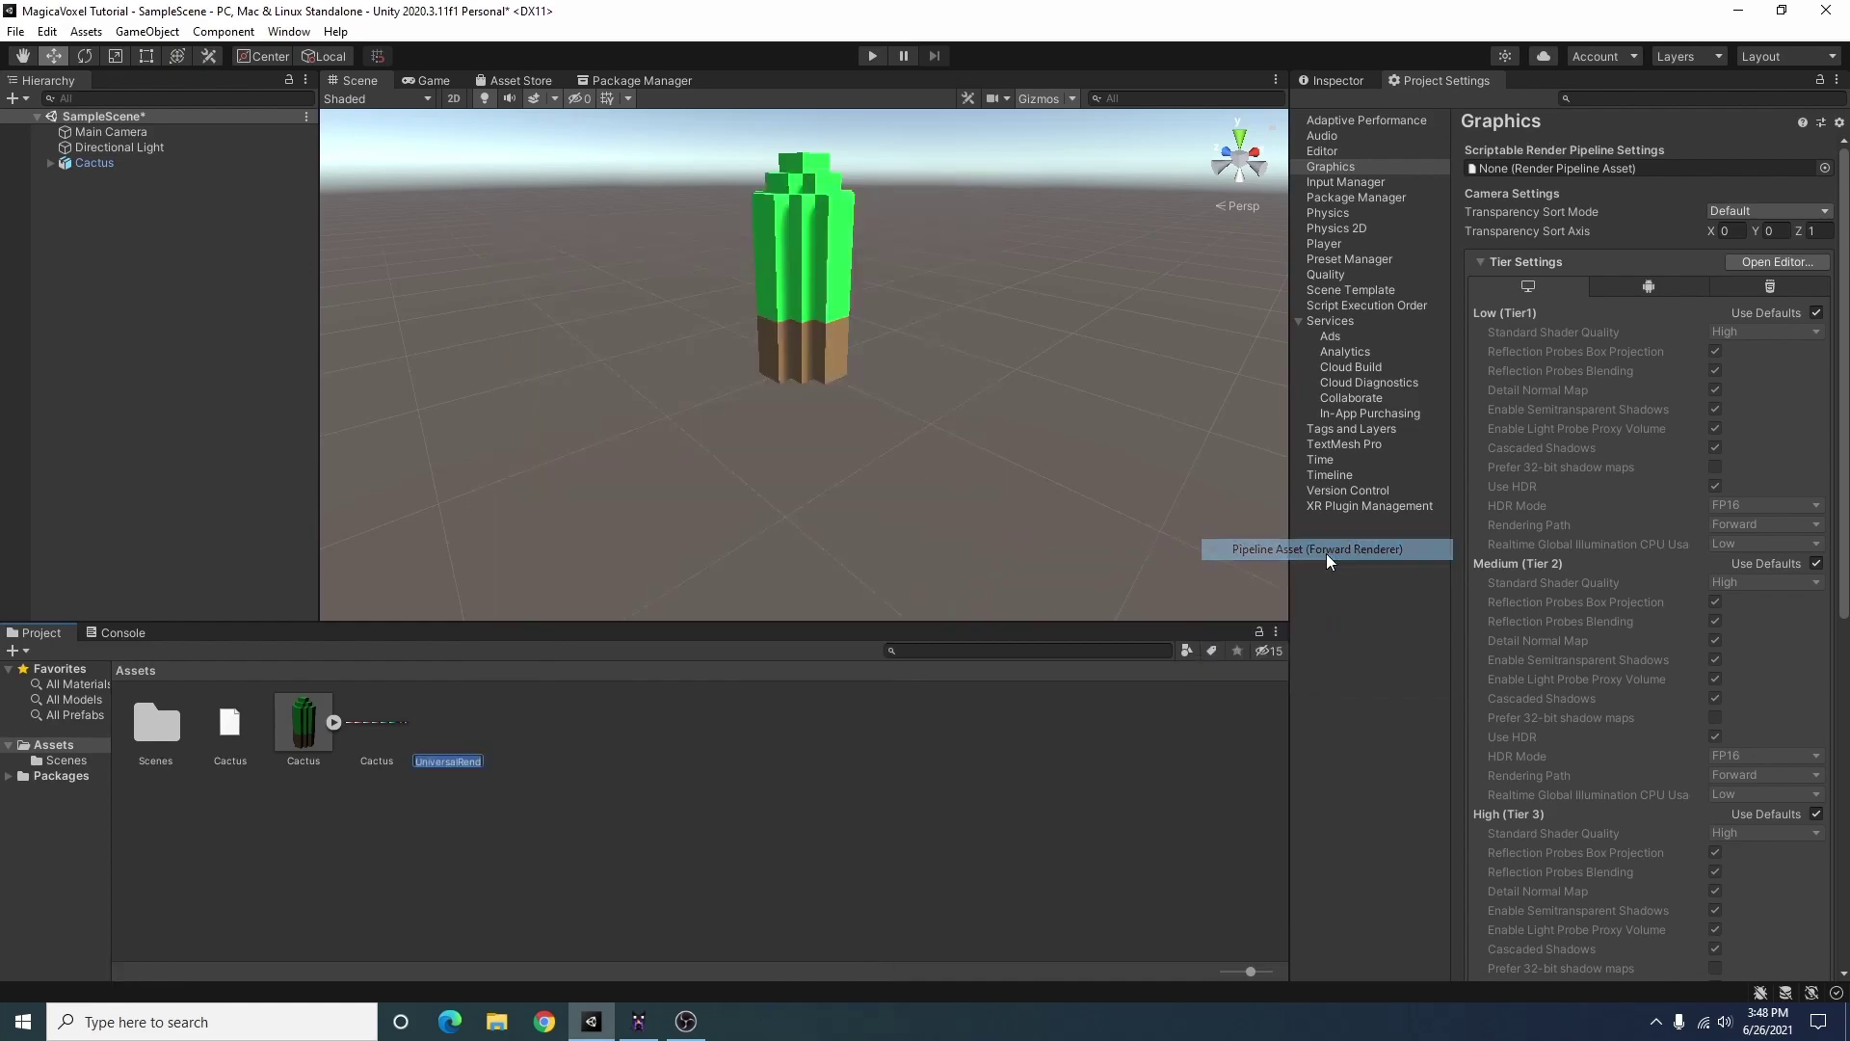
click(725, 825)
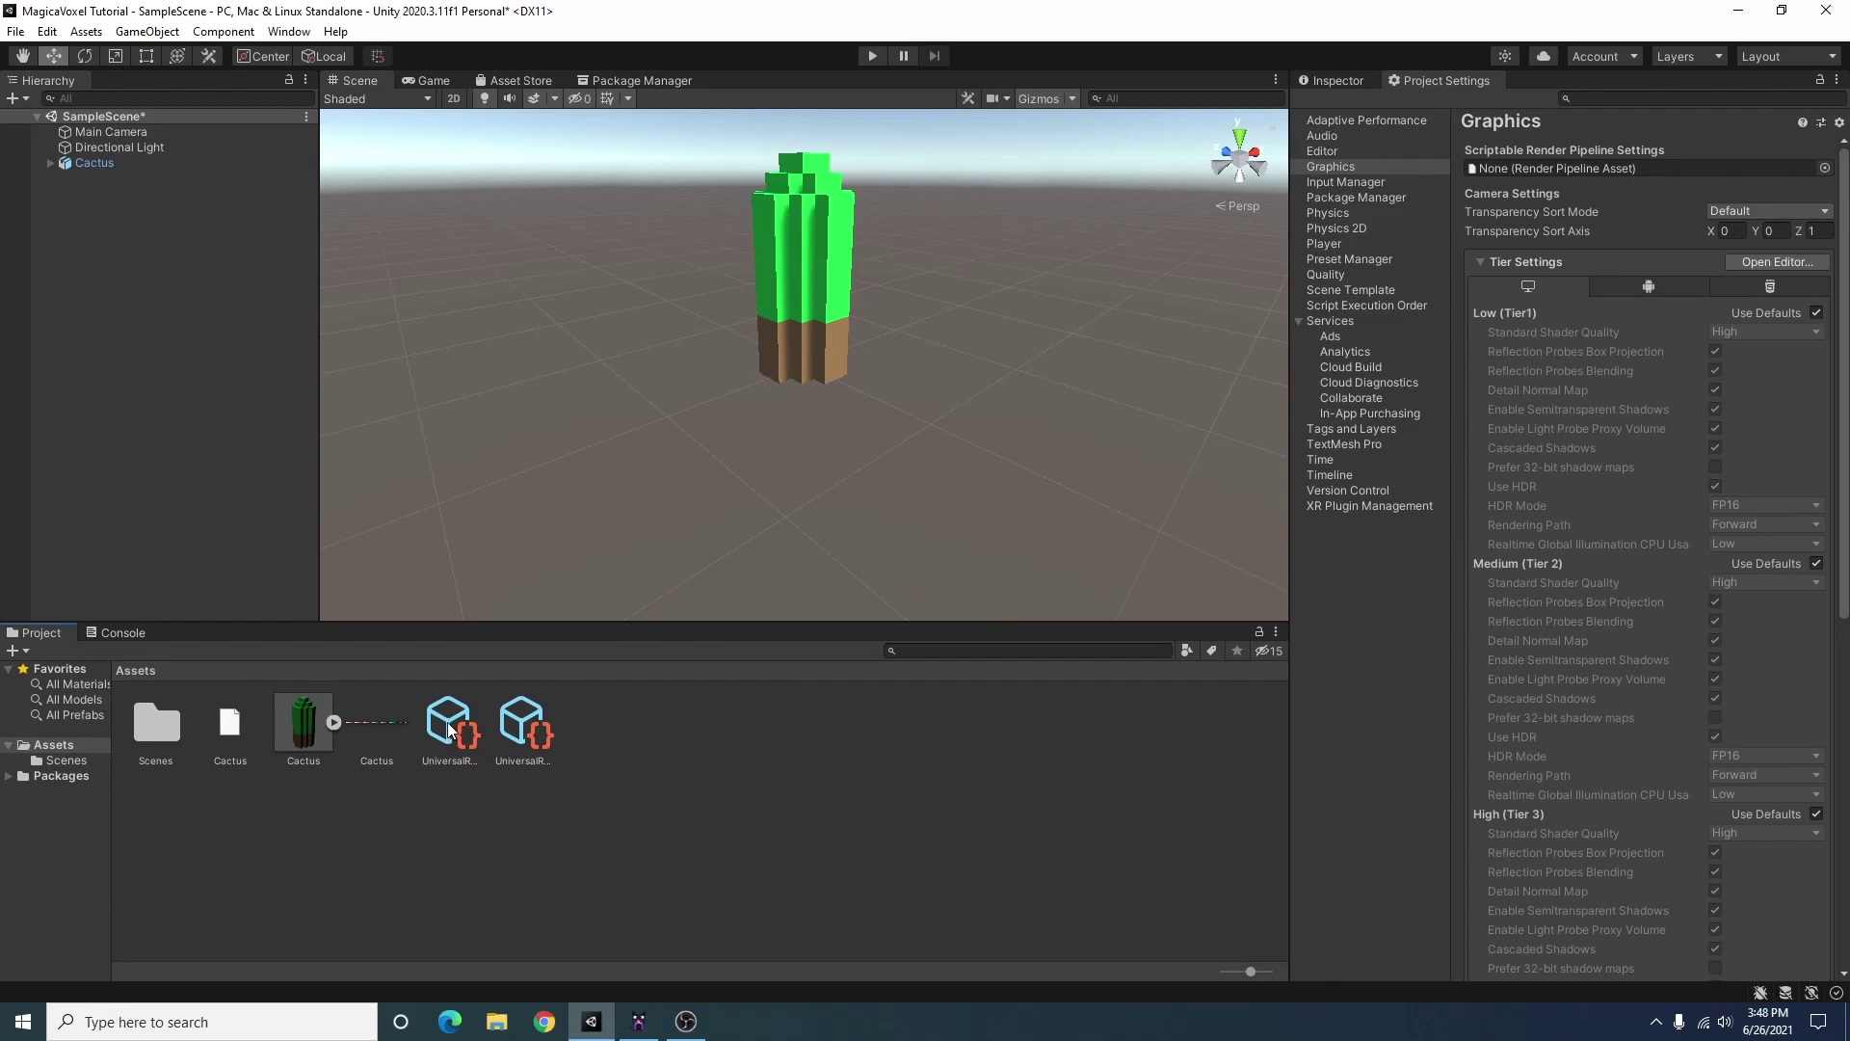
Assign UniversalRenderPipelineAsset as the Scriptable Render Pipeline, then orbit the magenta cactus
drag(449, 726, 1587, 169)
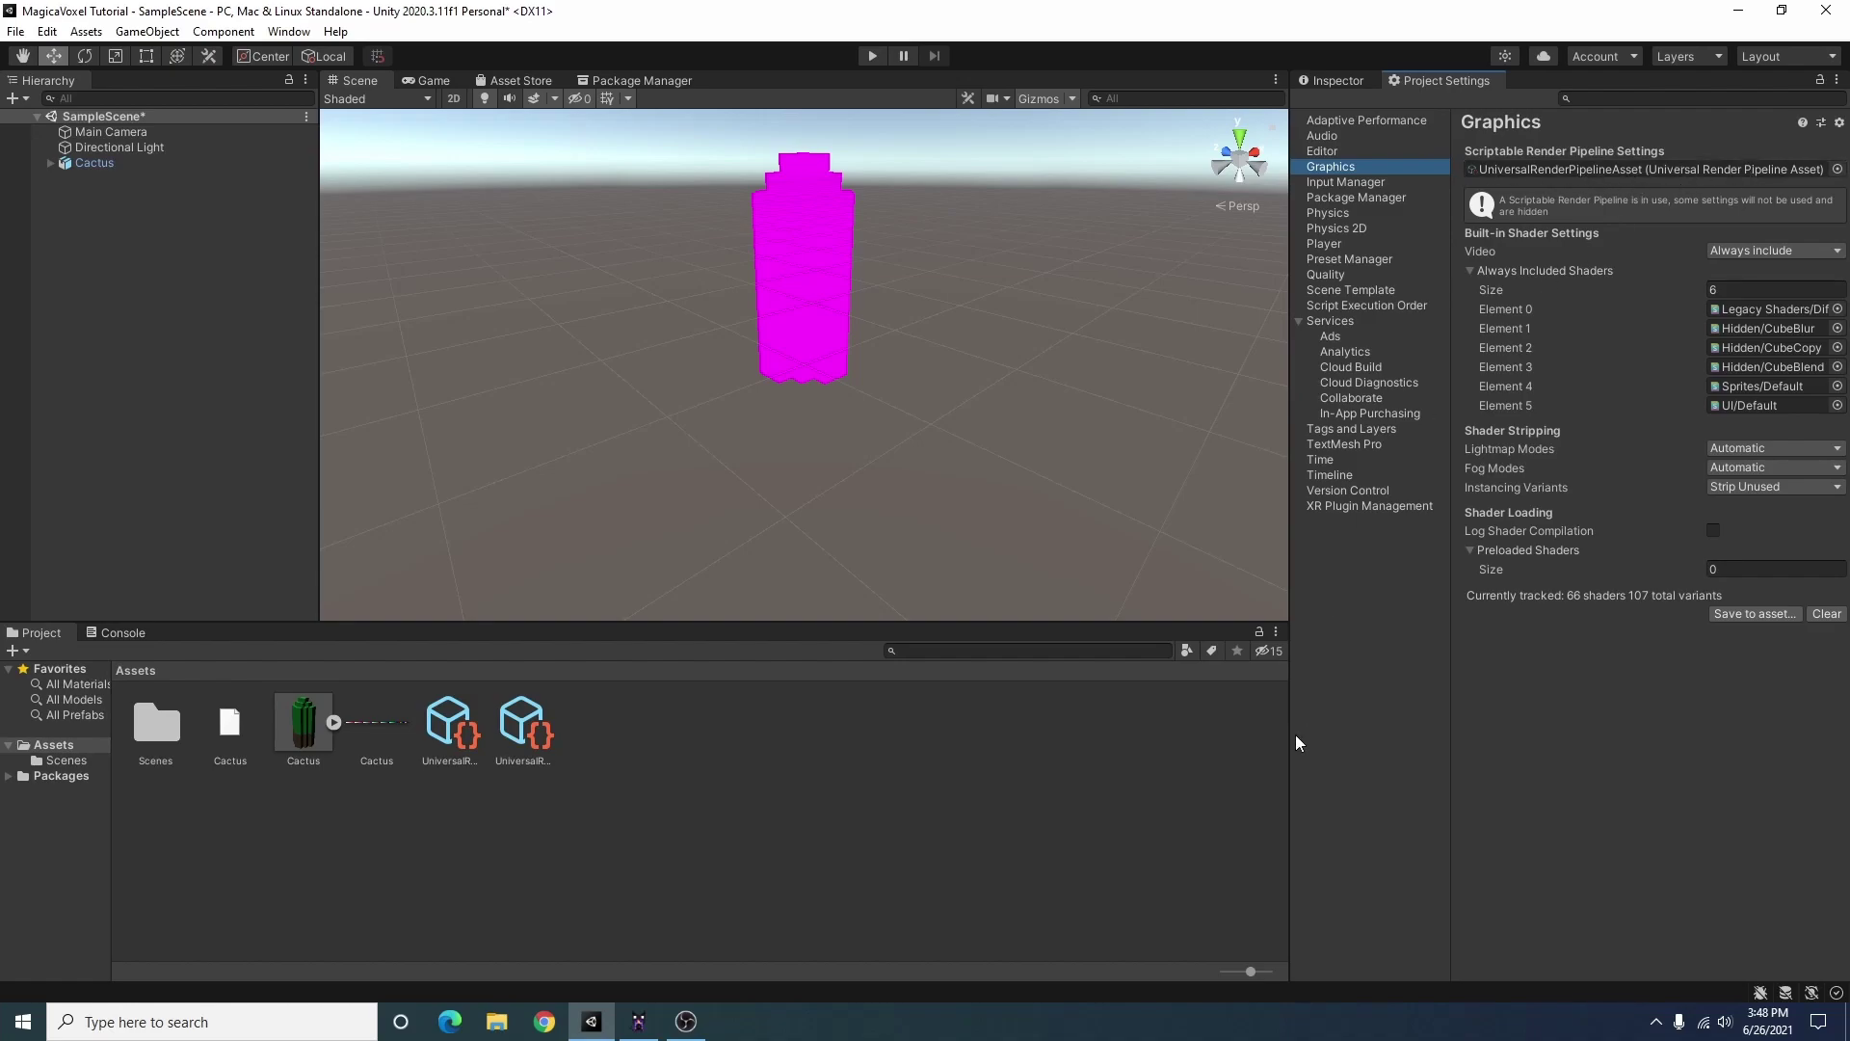
alt+drag(694, 446, 1406, 548)
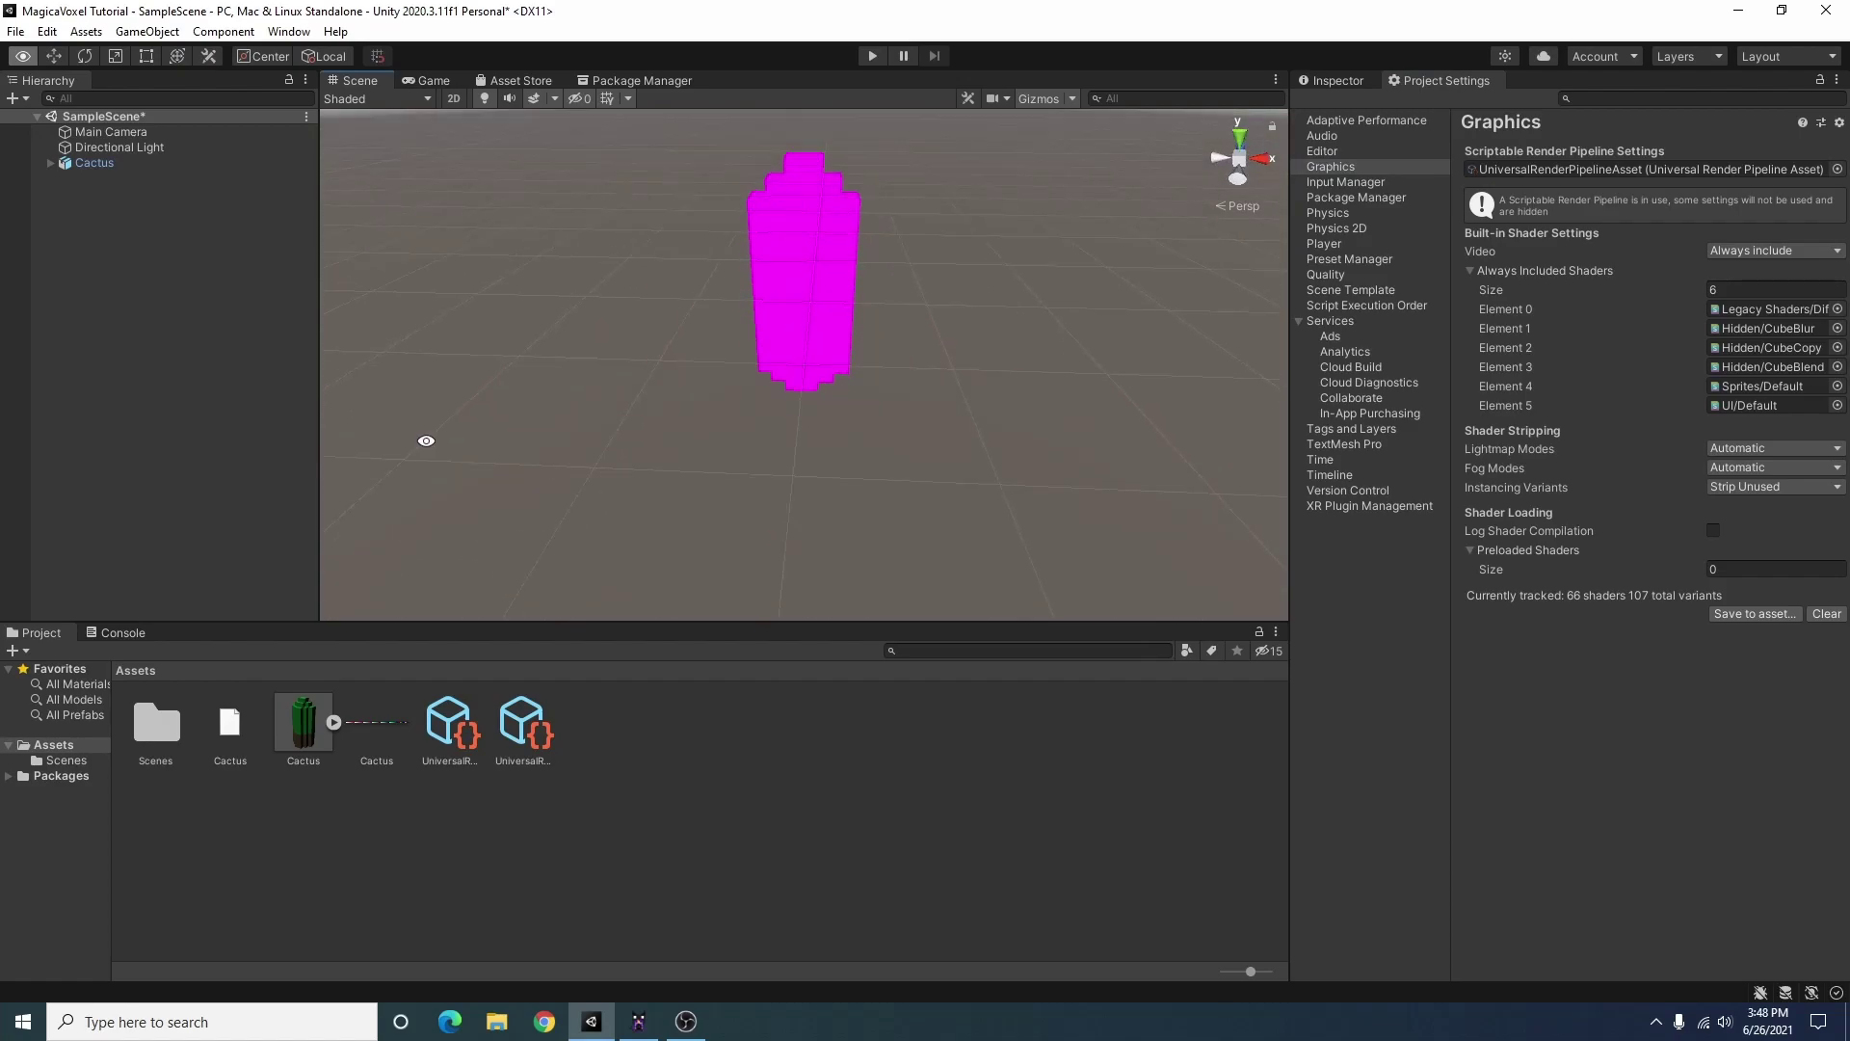
alt+drag(425, 438, 707, 401)
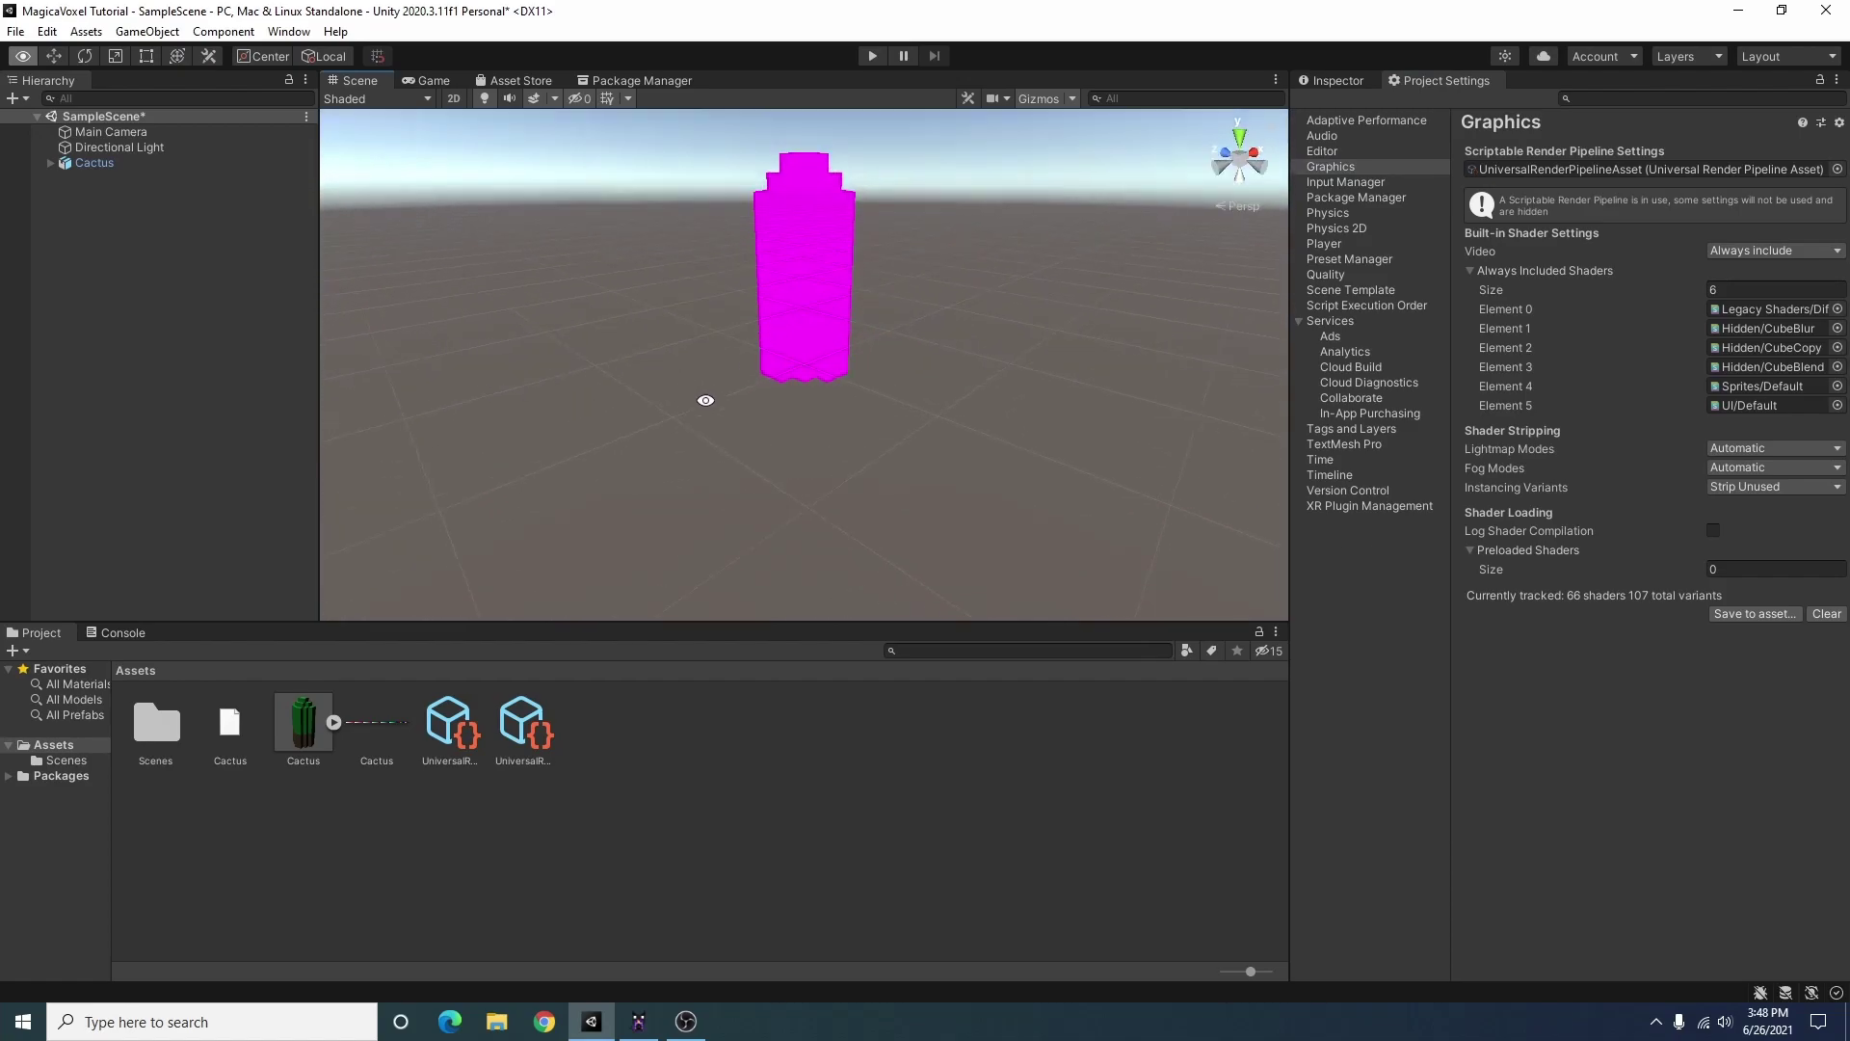
Upgrade all project materials to UniversalRP Materials, confirming with Proceed
click(49, 31)
mouse_move(104, 687)
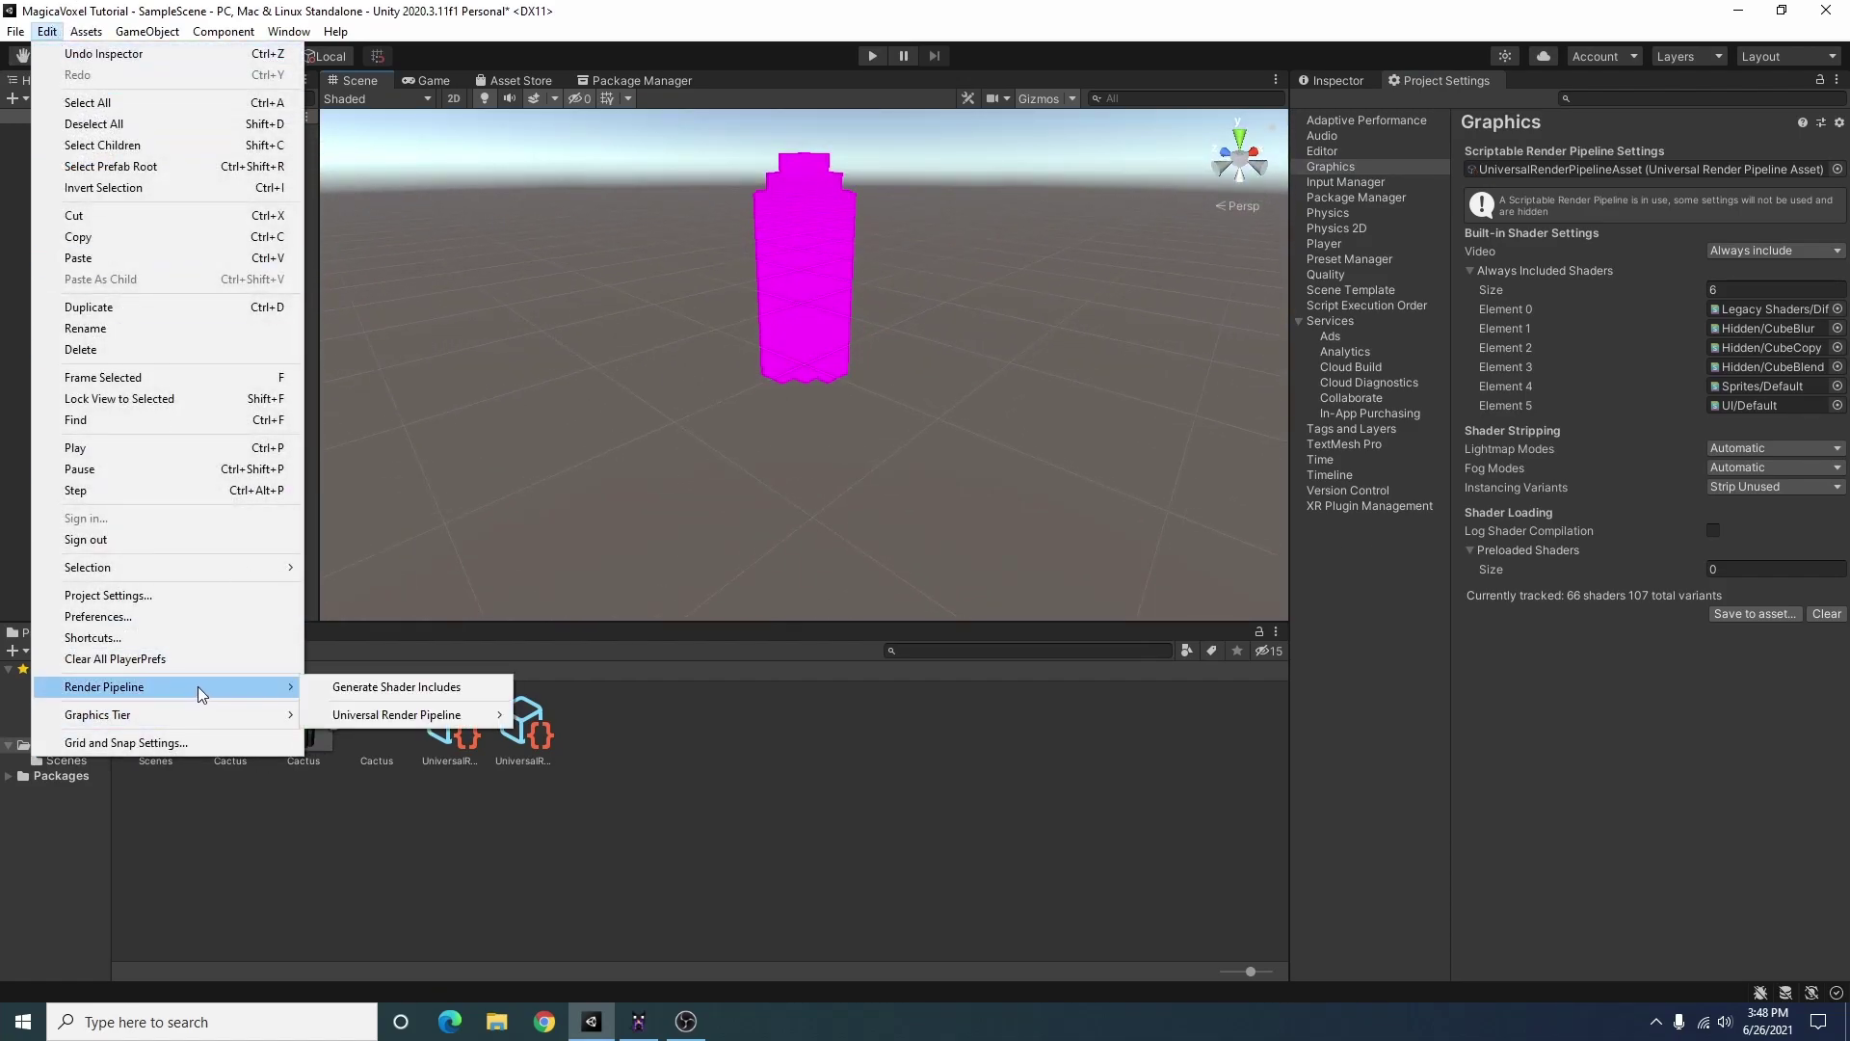
mouse_move(397, 714)
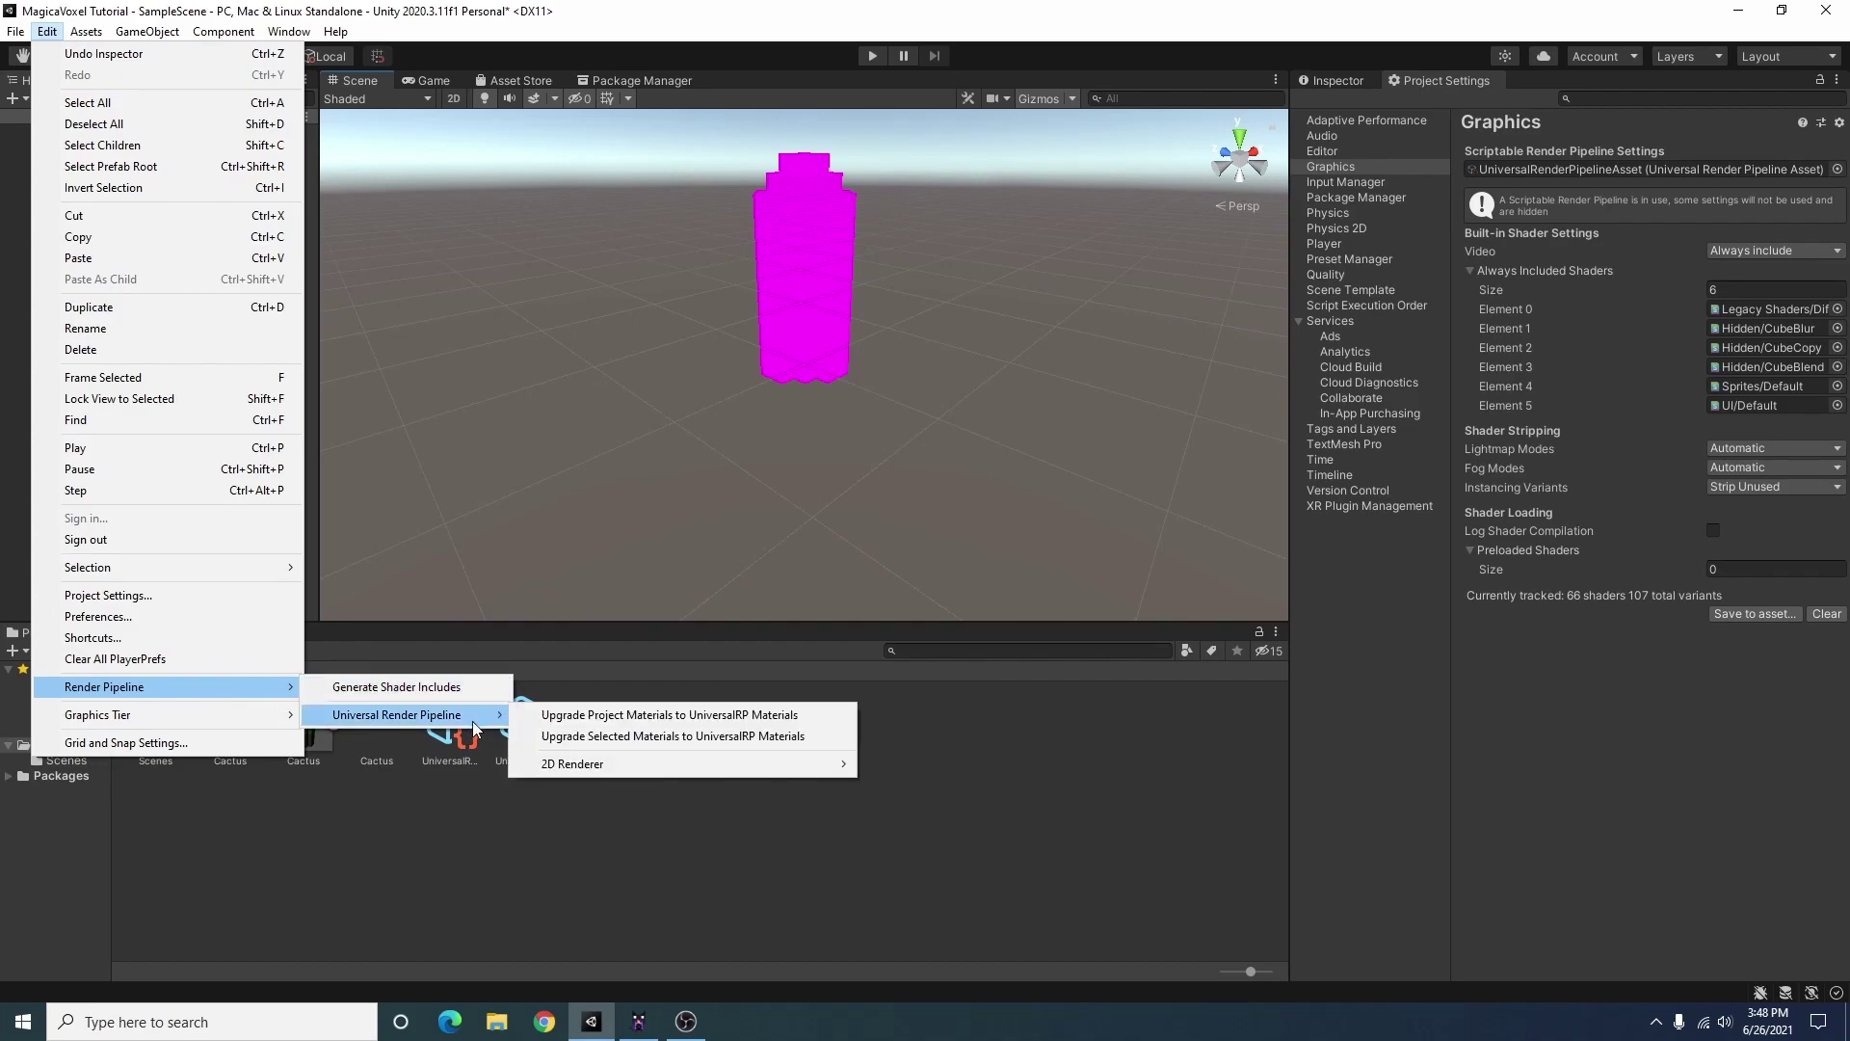
click(609, 718)
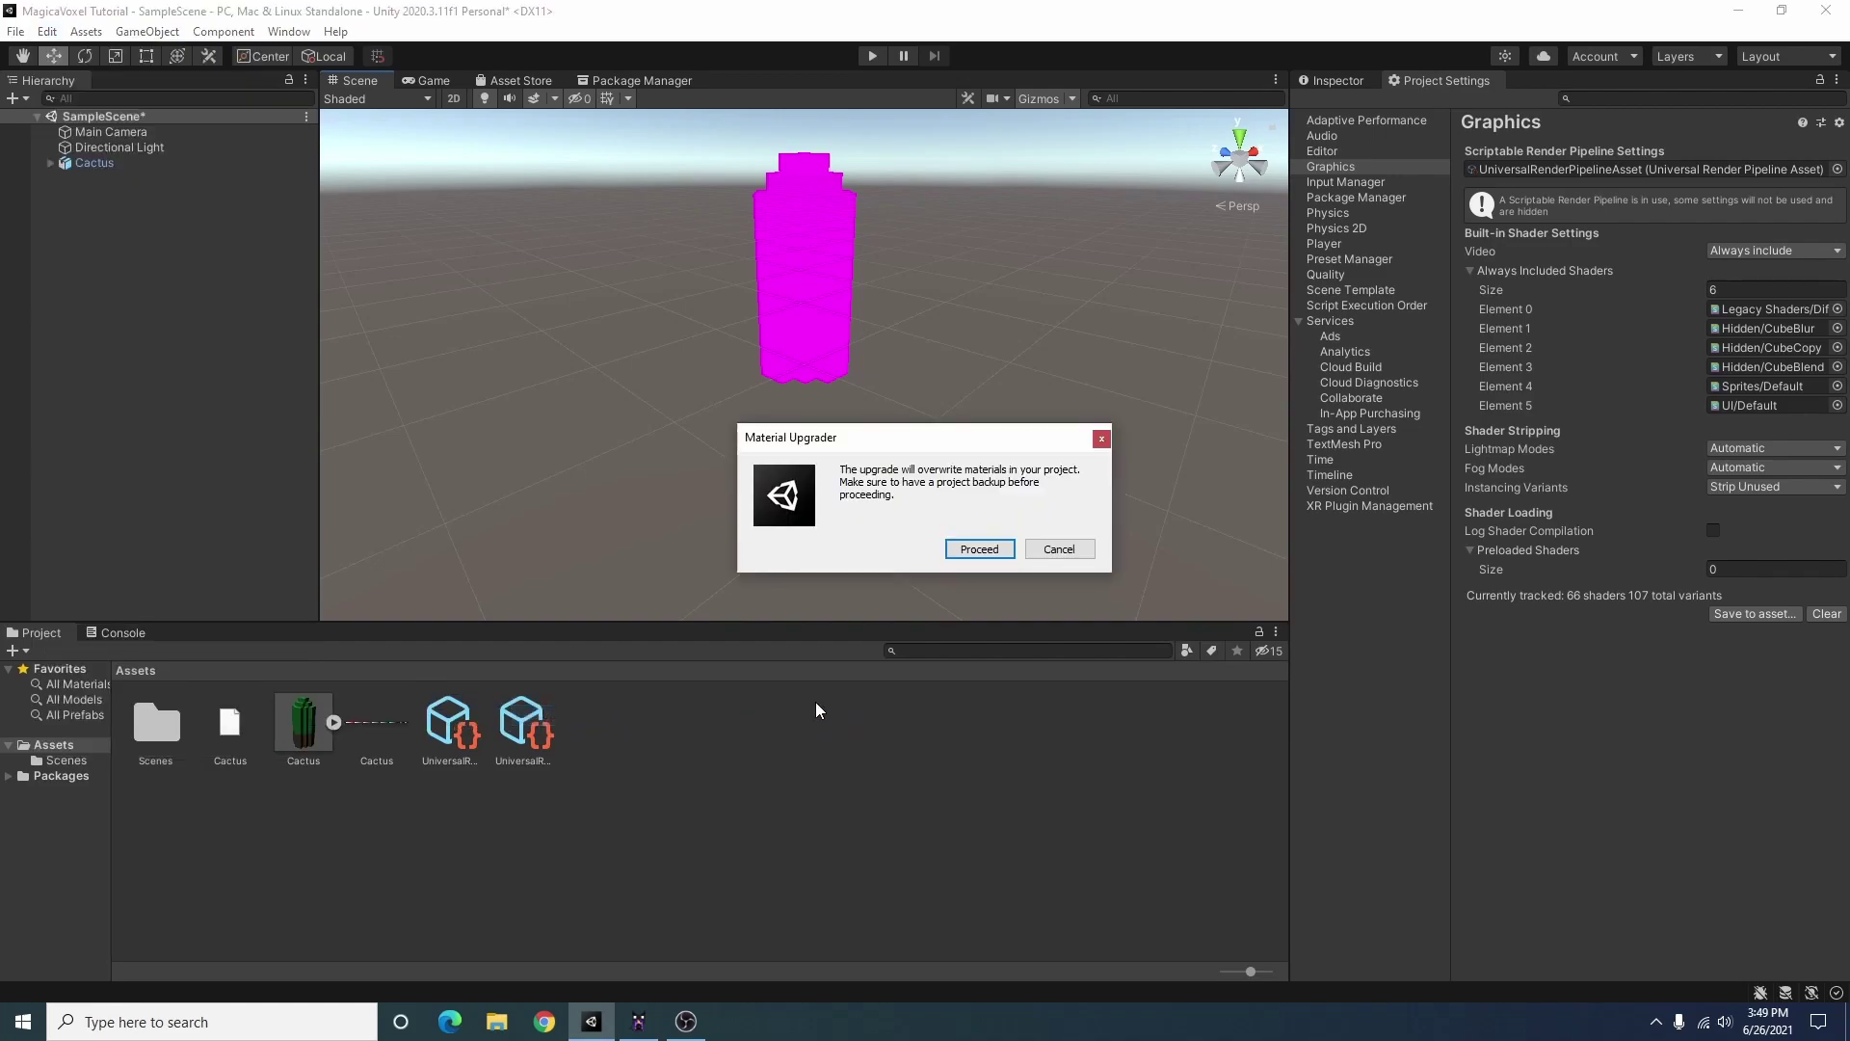
click(983, 556)
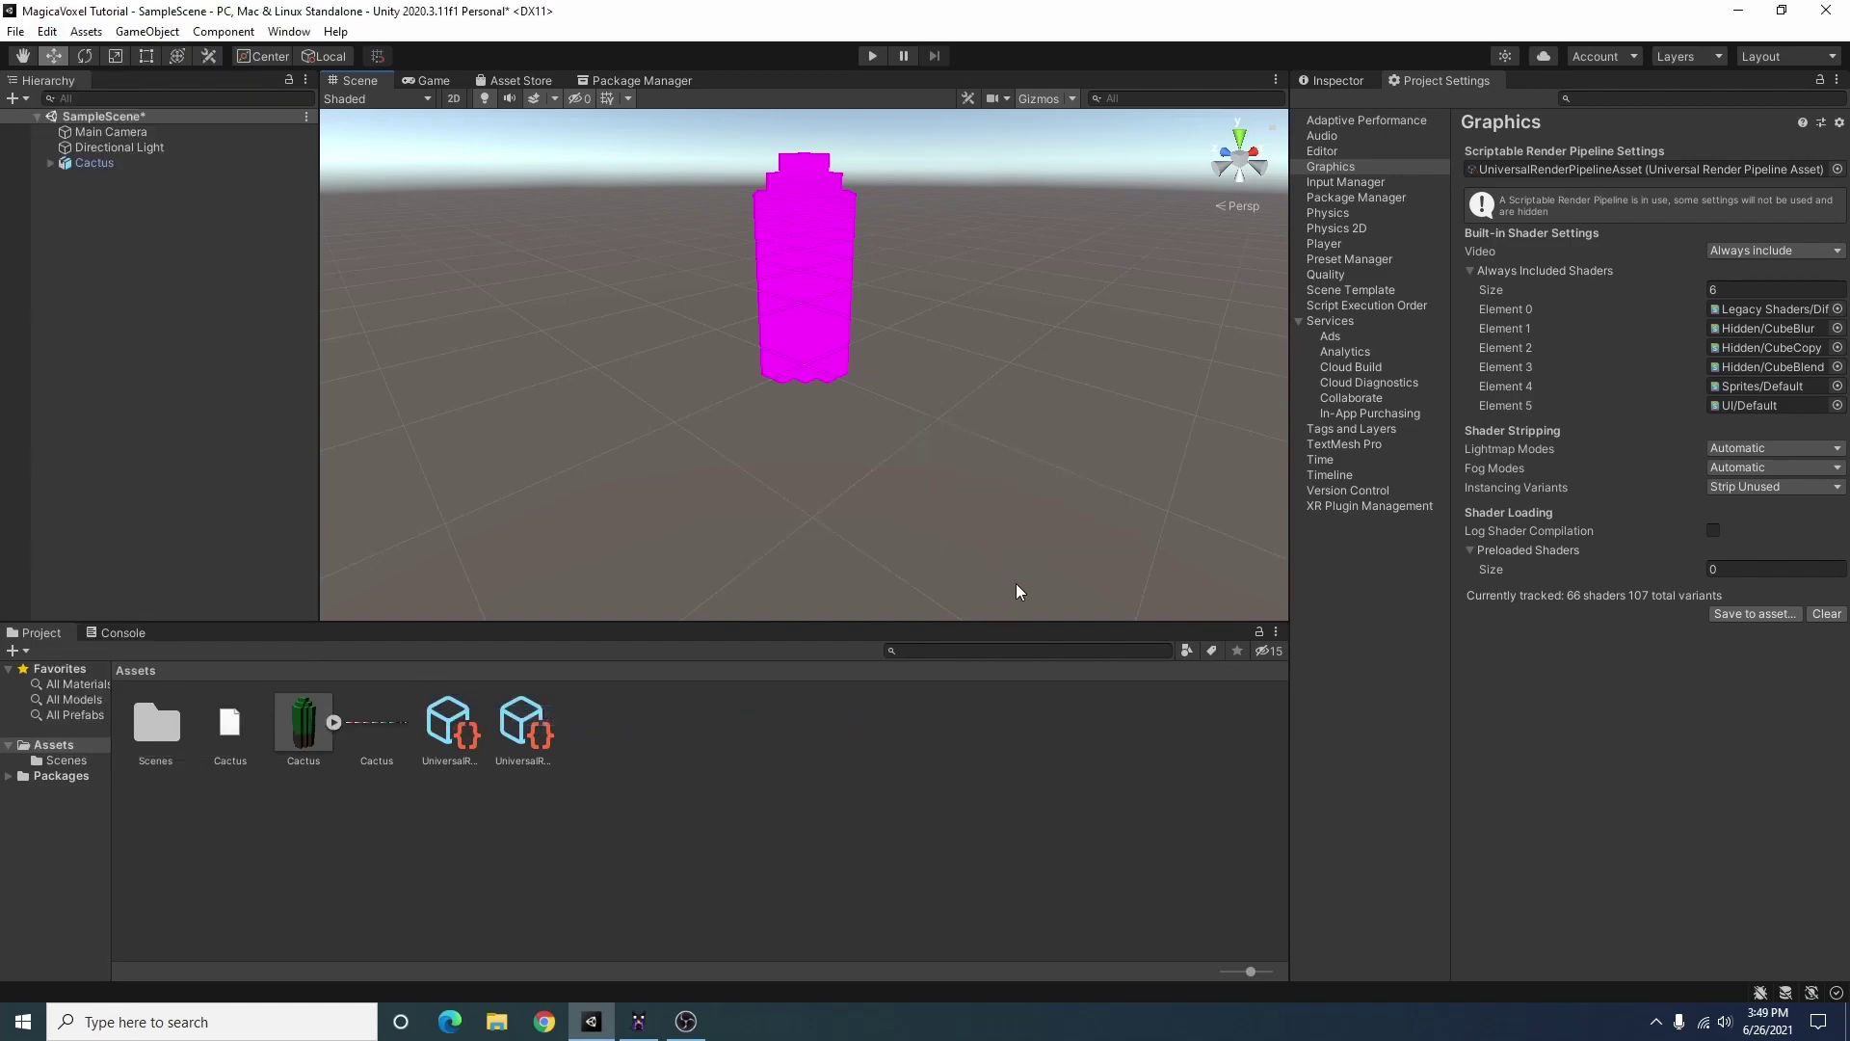
mouse_move(648, 425)
alt+mouse_down()
mouse_move(1057, 274)
mouse_move(459, 429)
alt+mouse_up()
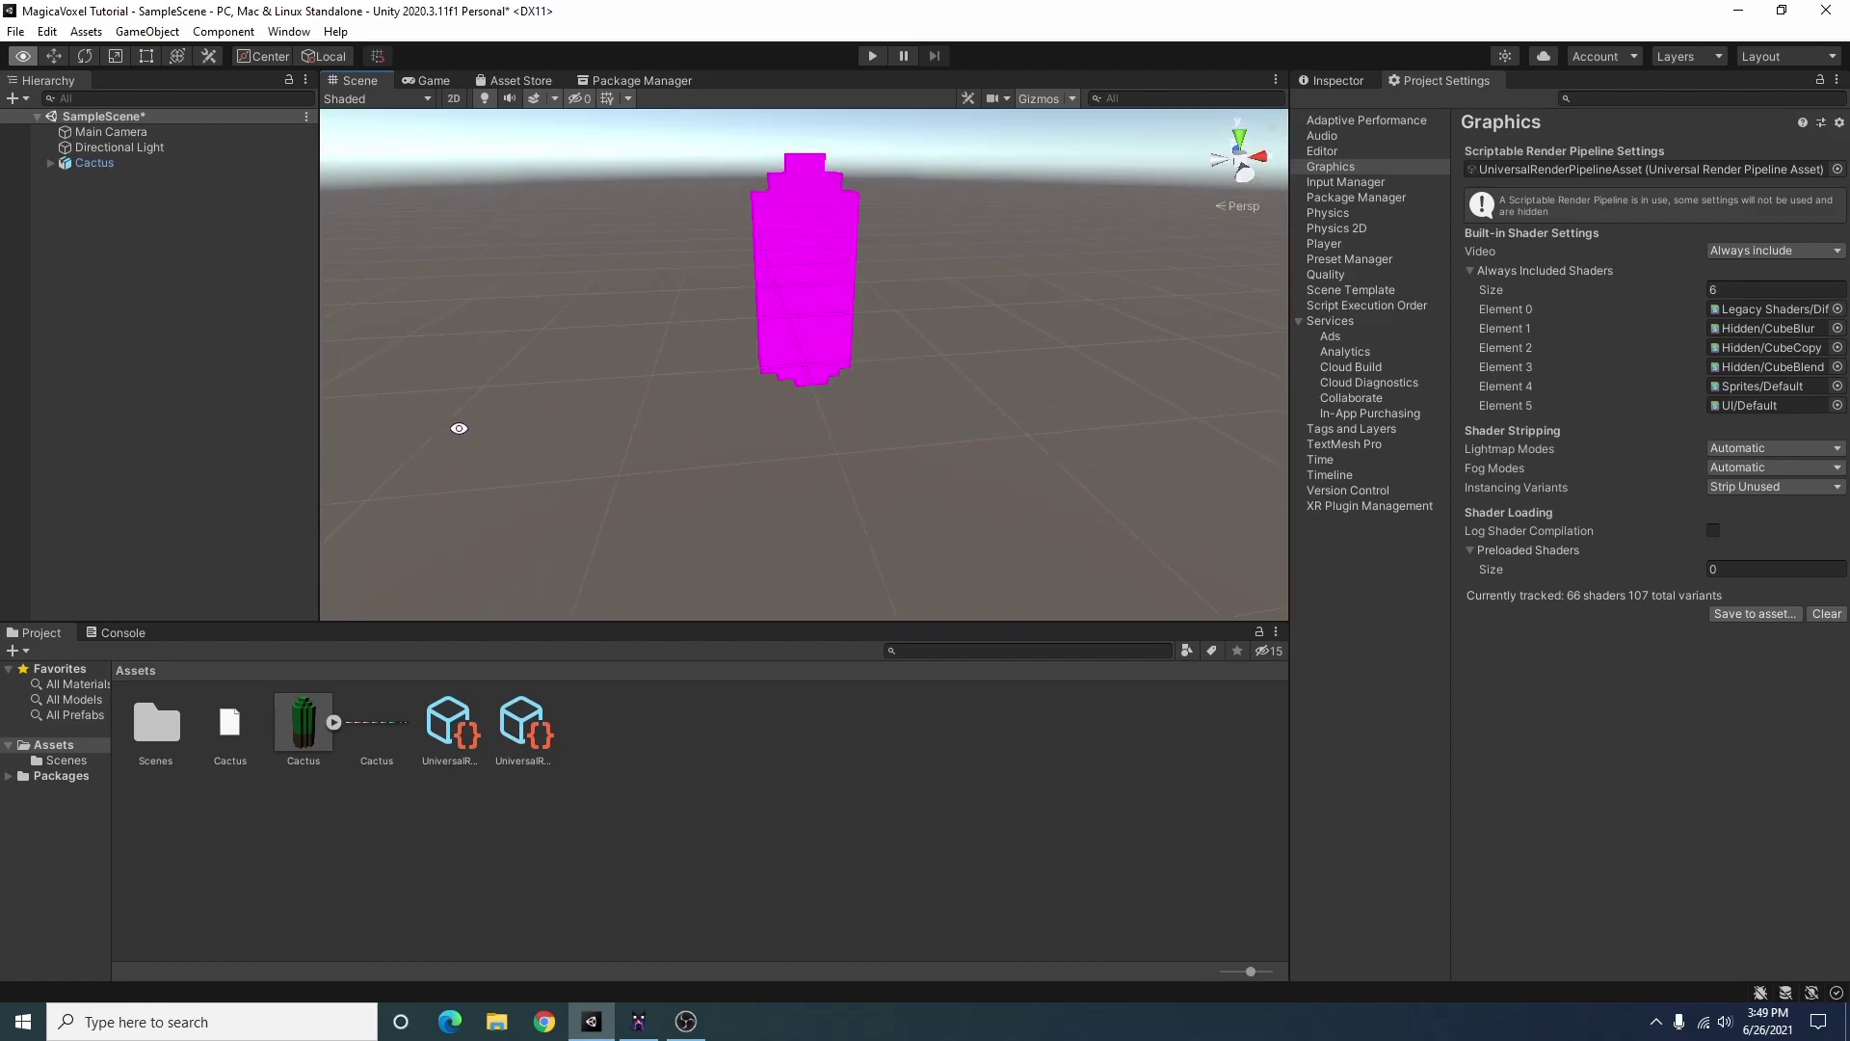
Create a URP Lit Shader Graph asset named MagicaVoxel in Assets and view the cactus
right_click(725, 818)
mouse_move(774, 304)
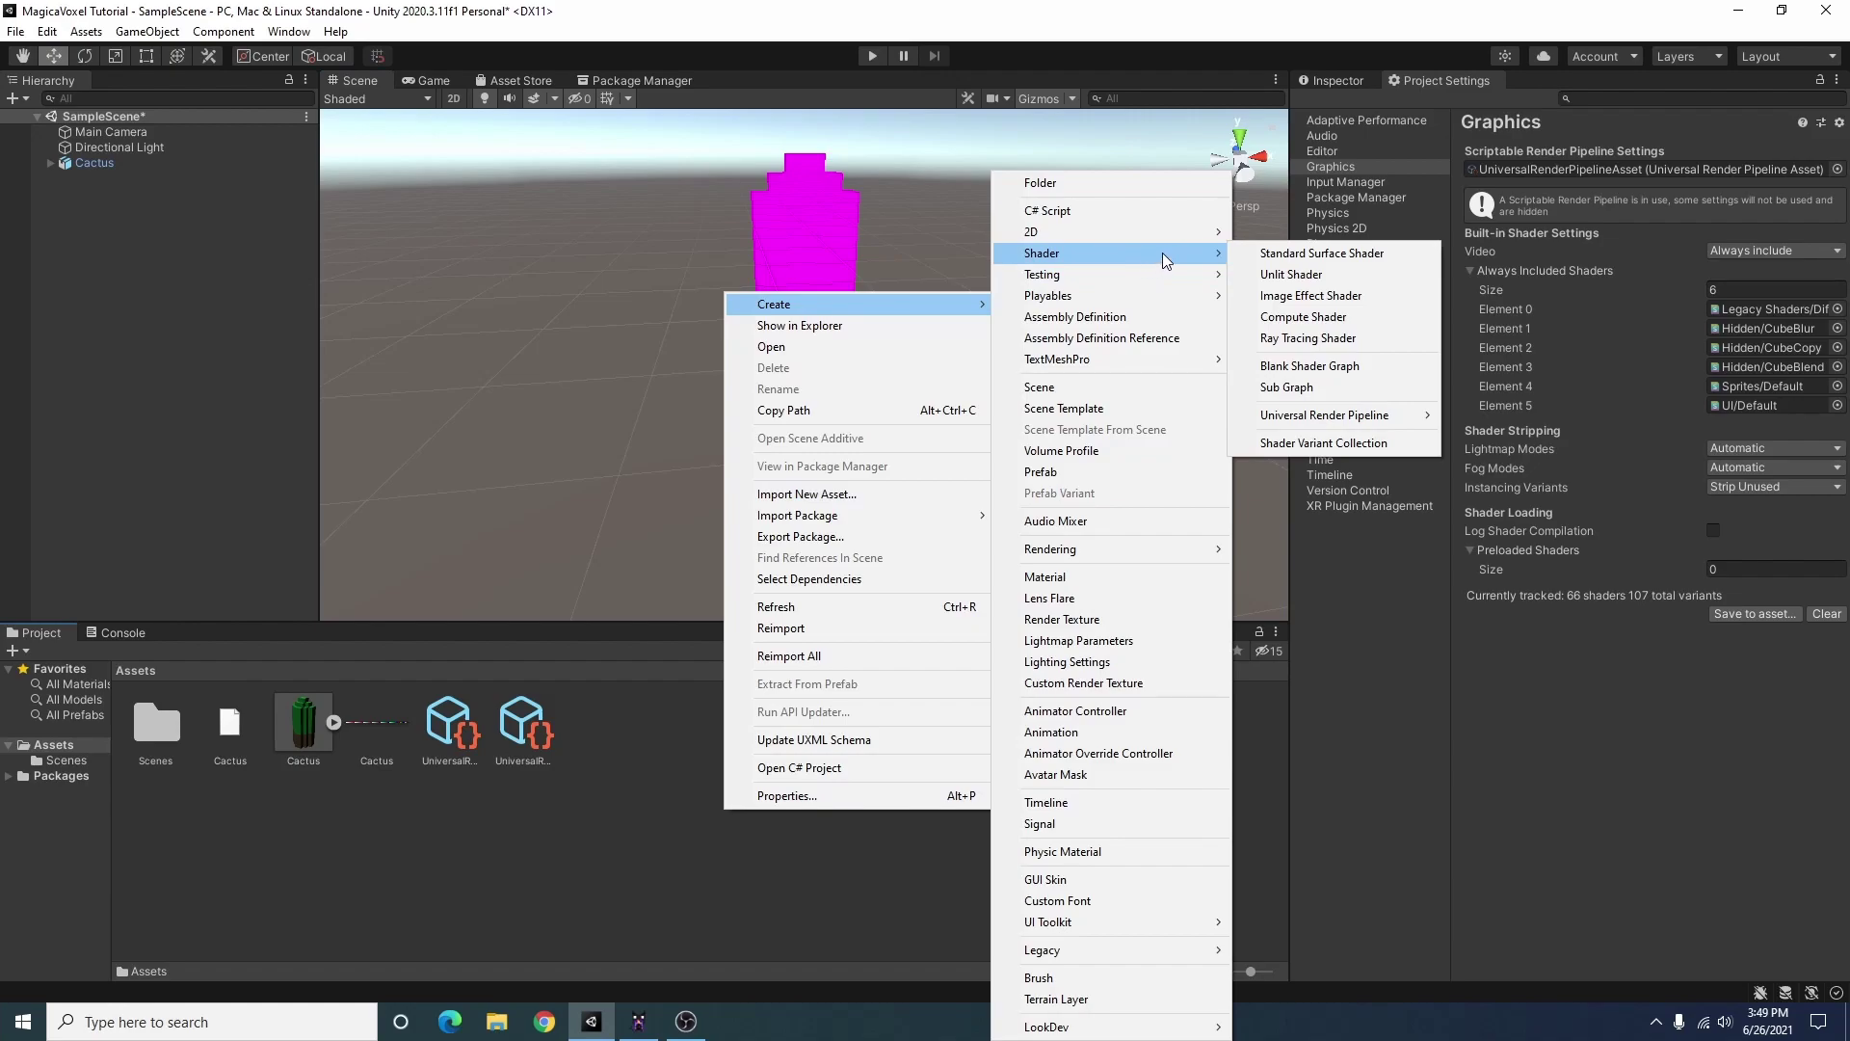
mouse_move(1040, 254)
mouse_move(1324, 414)
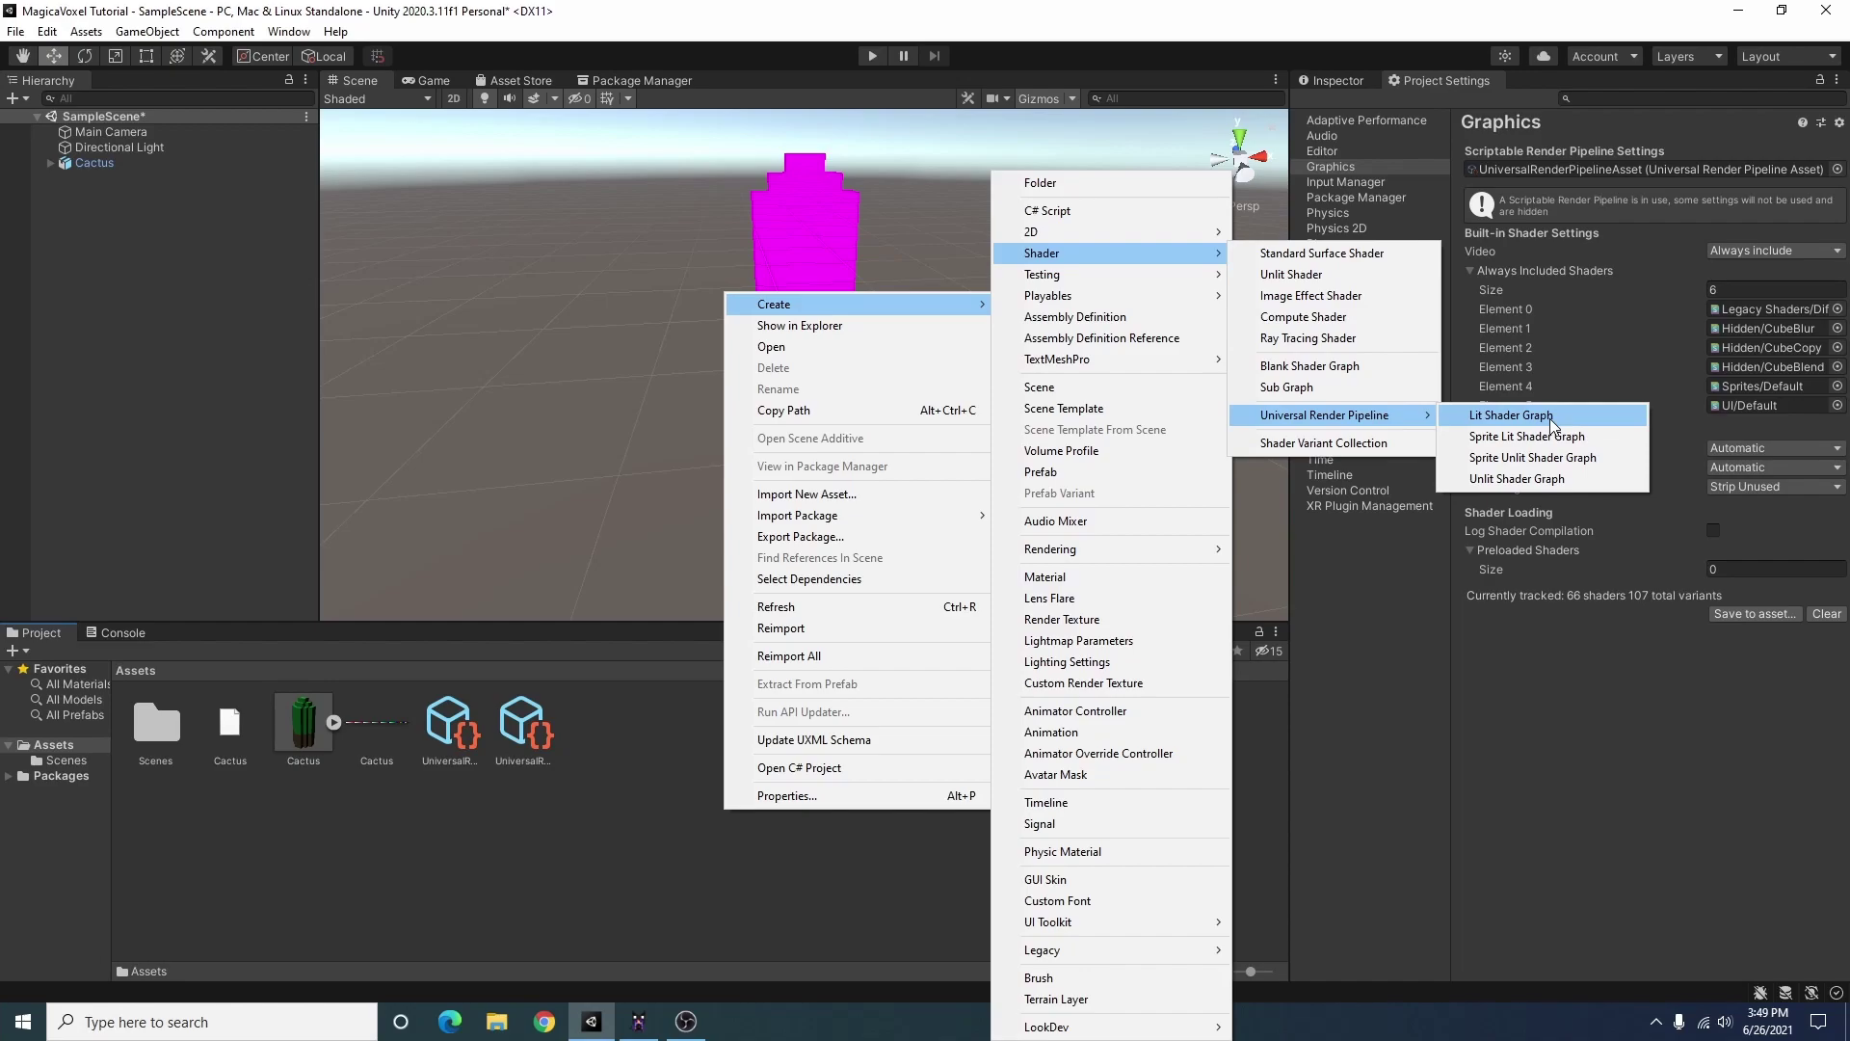
click(1552, 420)
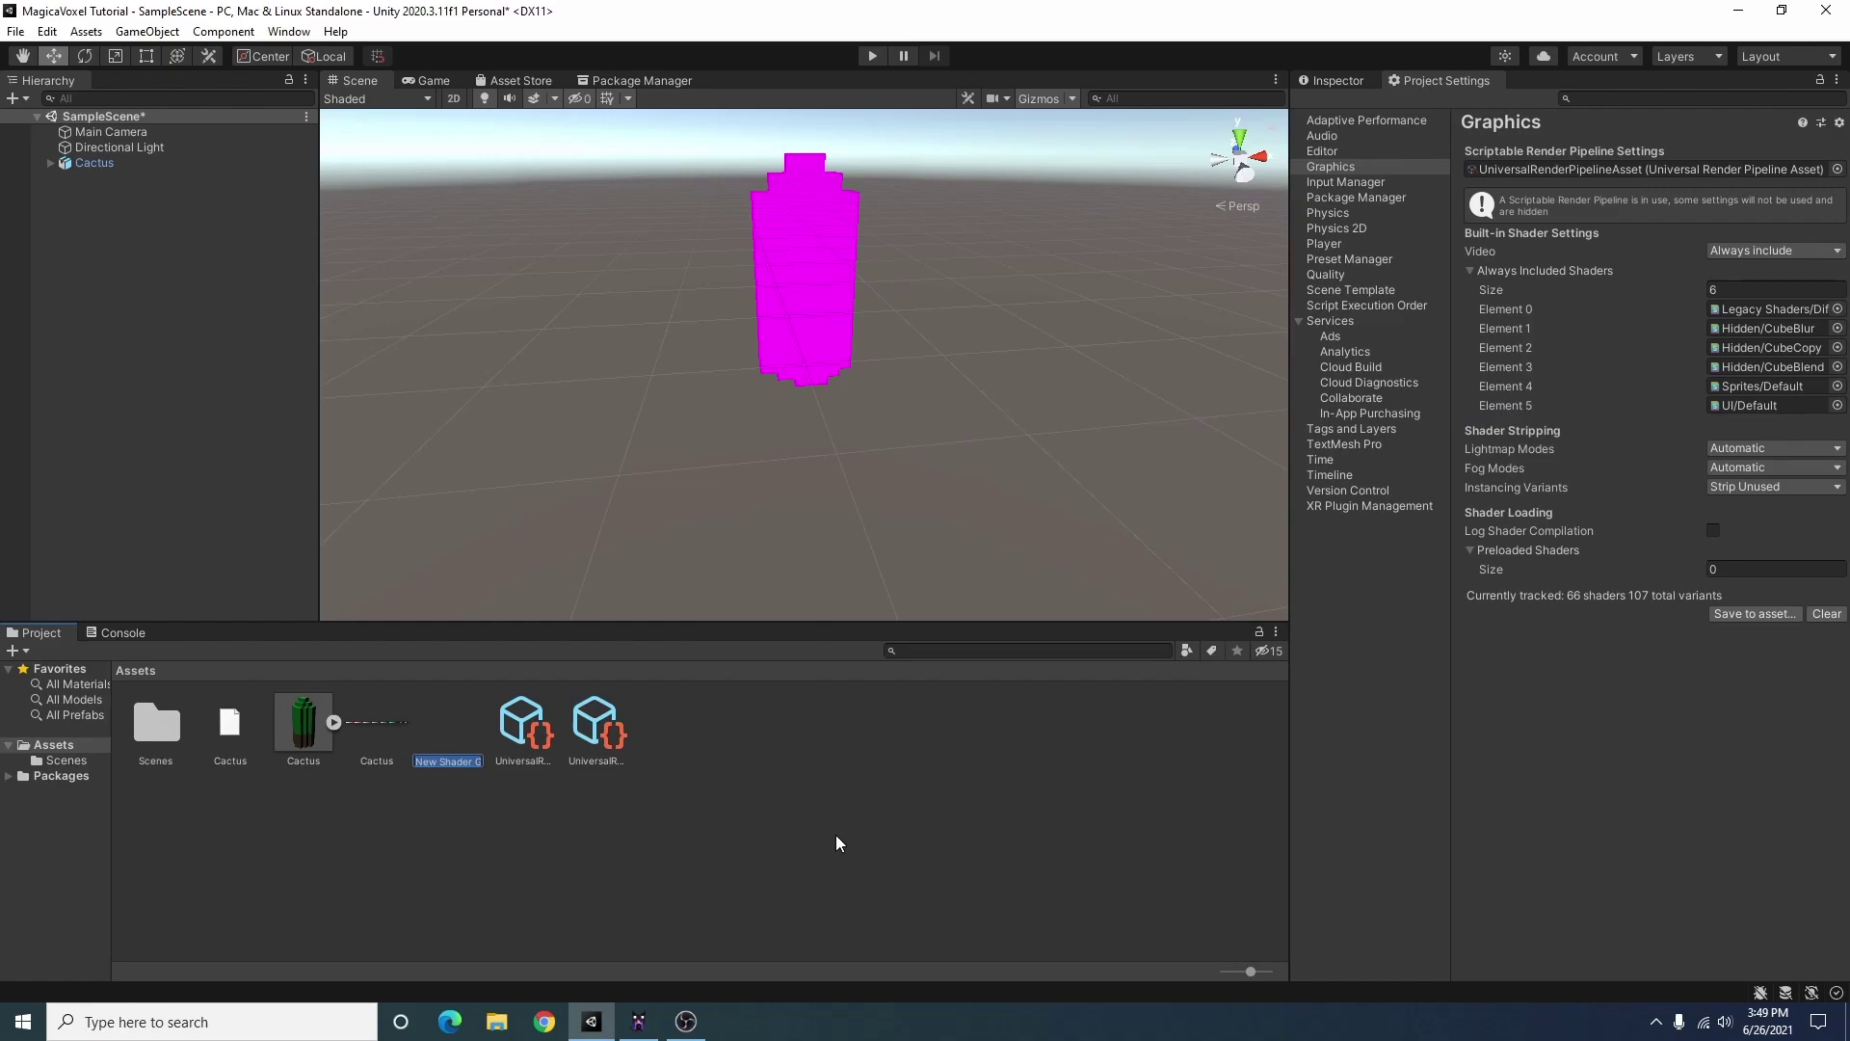
text(MagicaVo...)
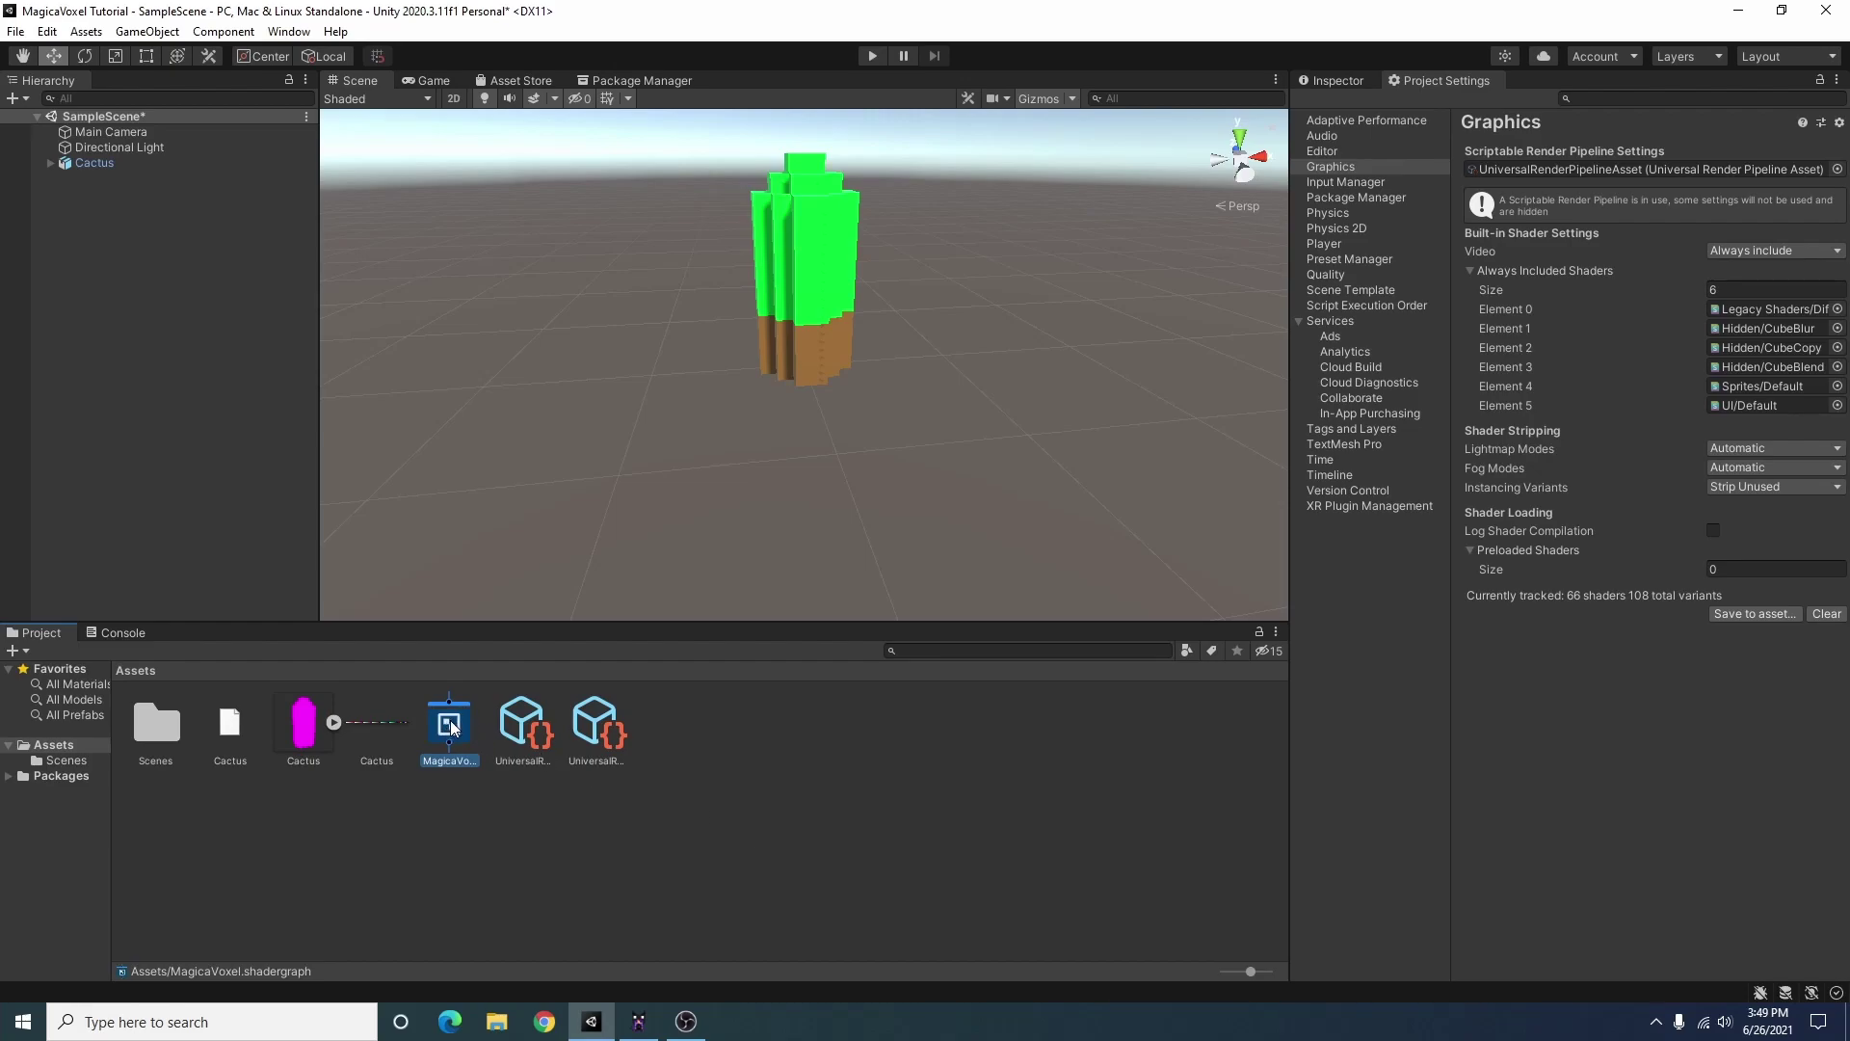
mouse_move(703, 392)
alt+mouse_down()
mouse_move(1062, 339)
mouse_move(718, 447)
mouse_move(843, 314)
alt+mouse_up()
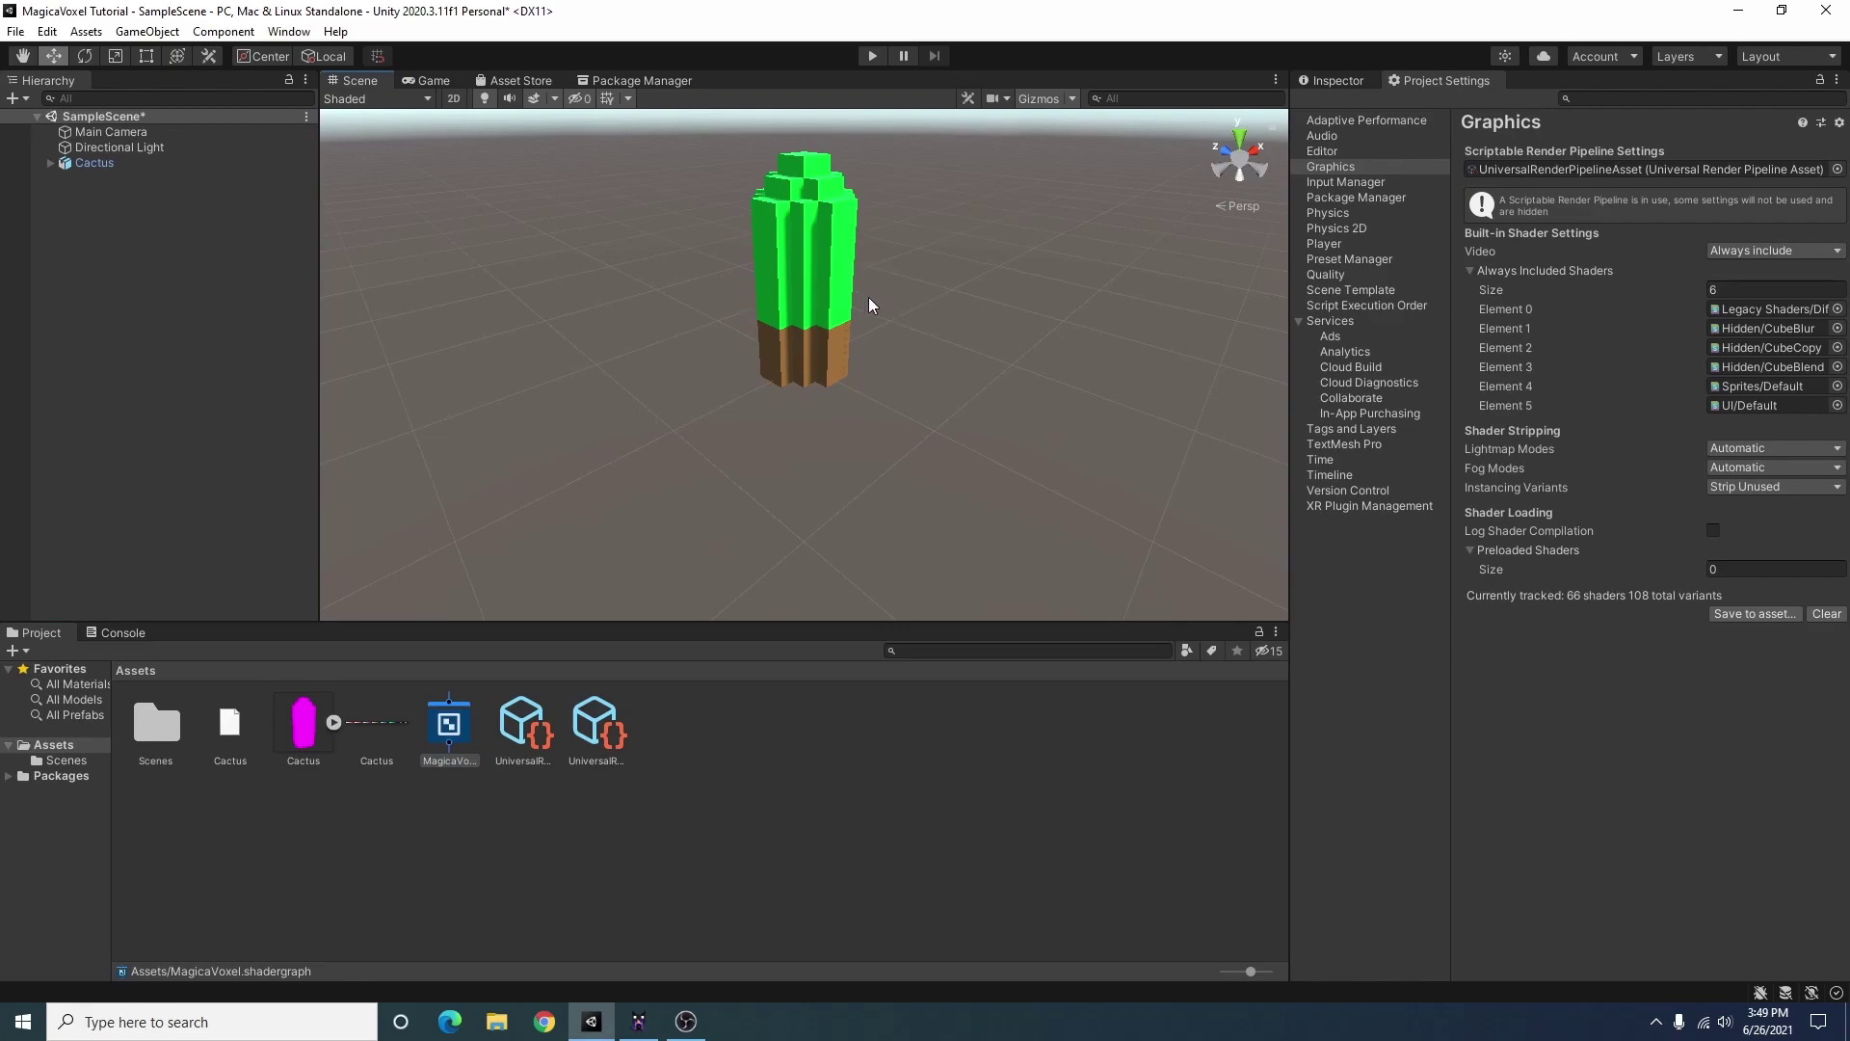
Open the MagicaVoxel graph maximized in its own window, with Vertex and Fragment nodes moved right
double_click(453, 728)
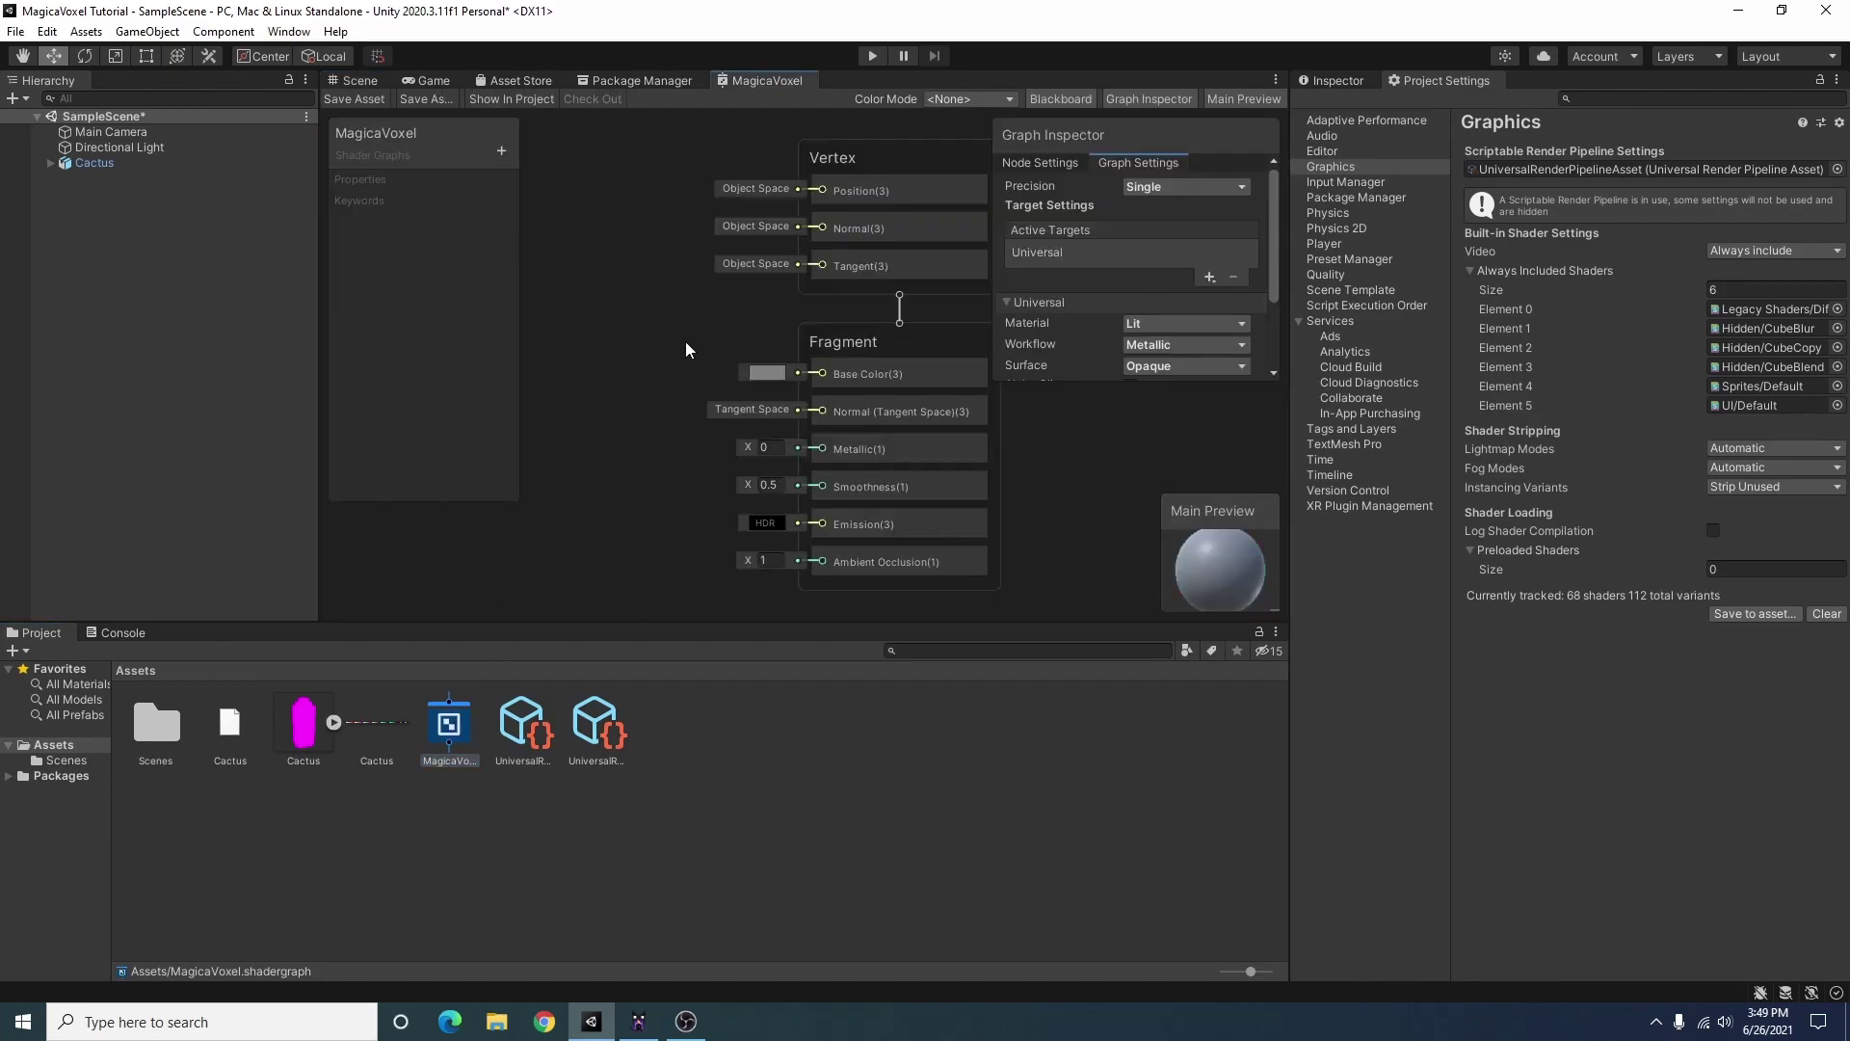
scroll(685, 343, down, 2)
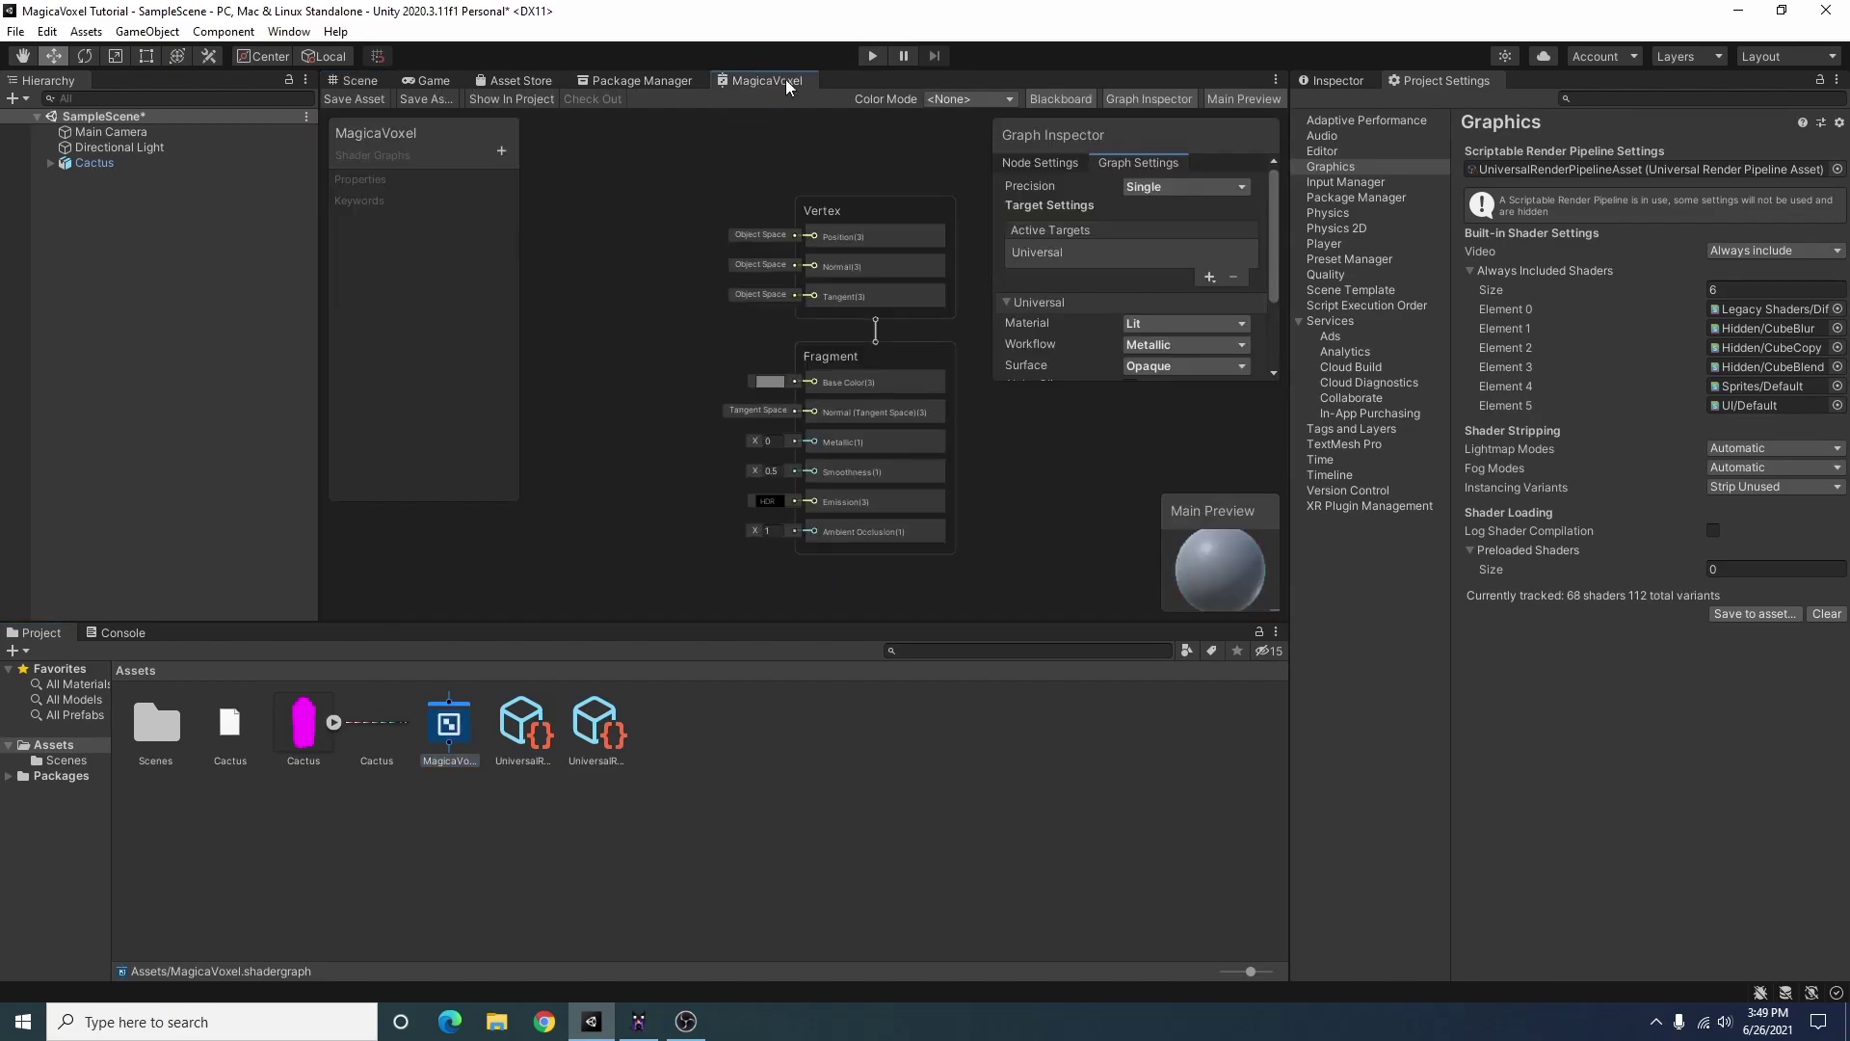
drag(784, 79, 707, 308)
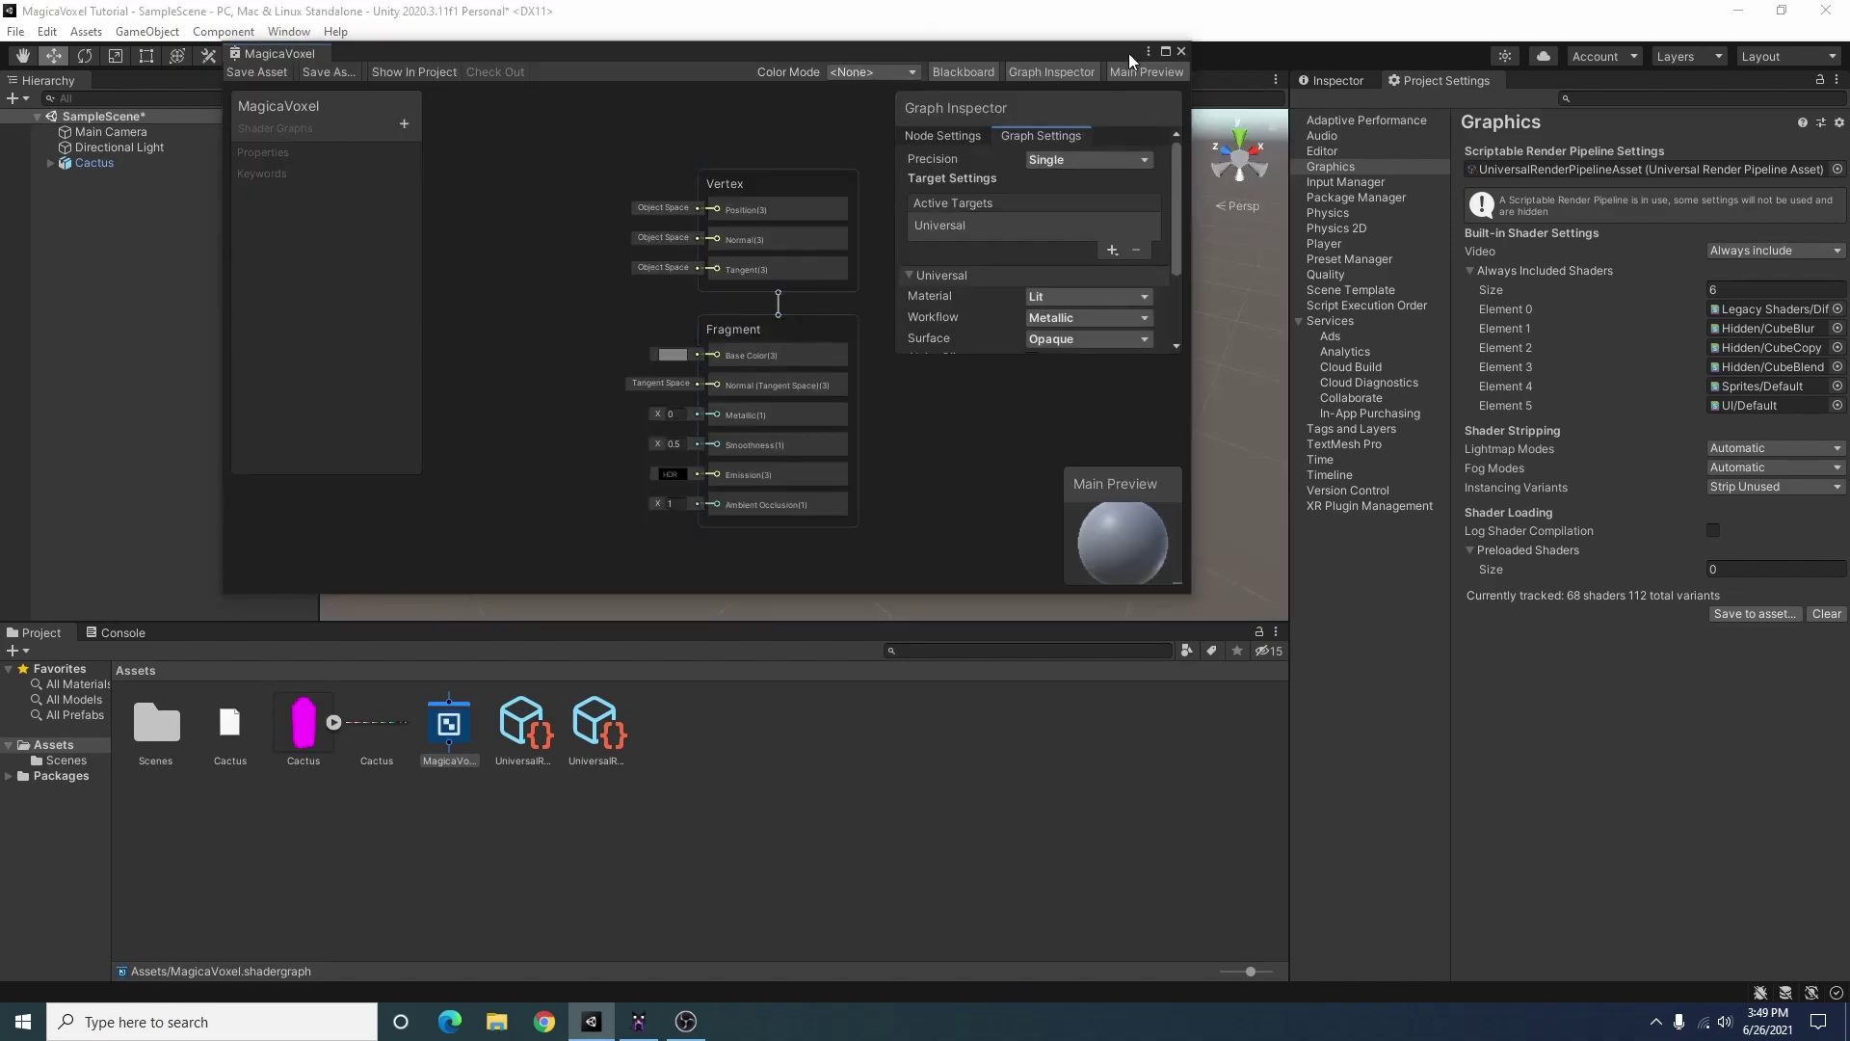
click(1166, 52)
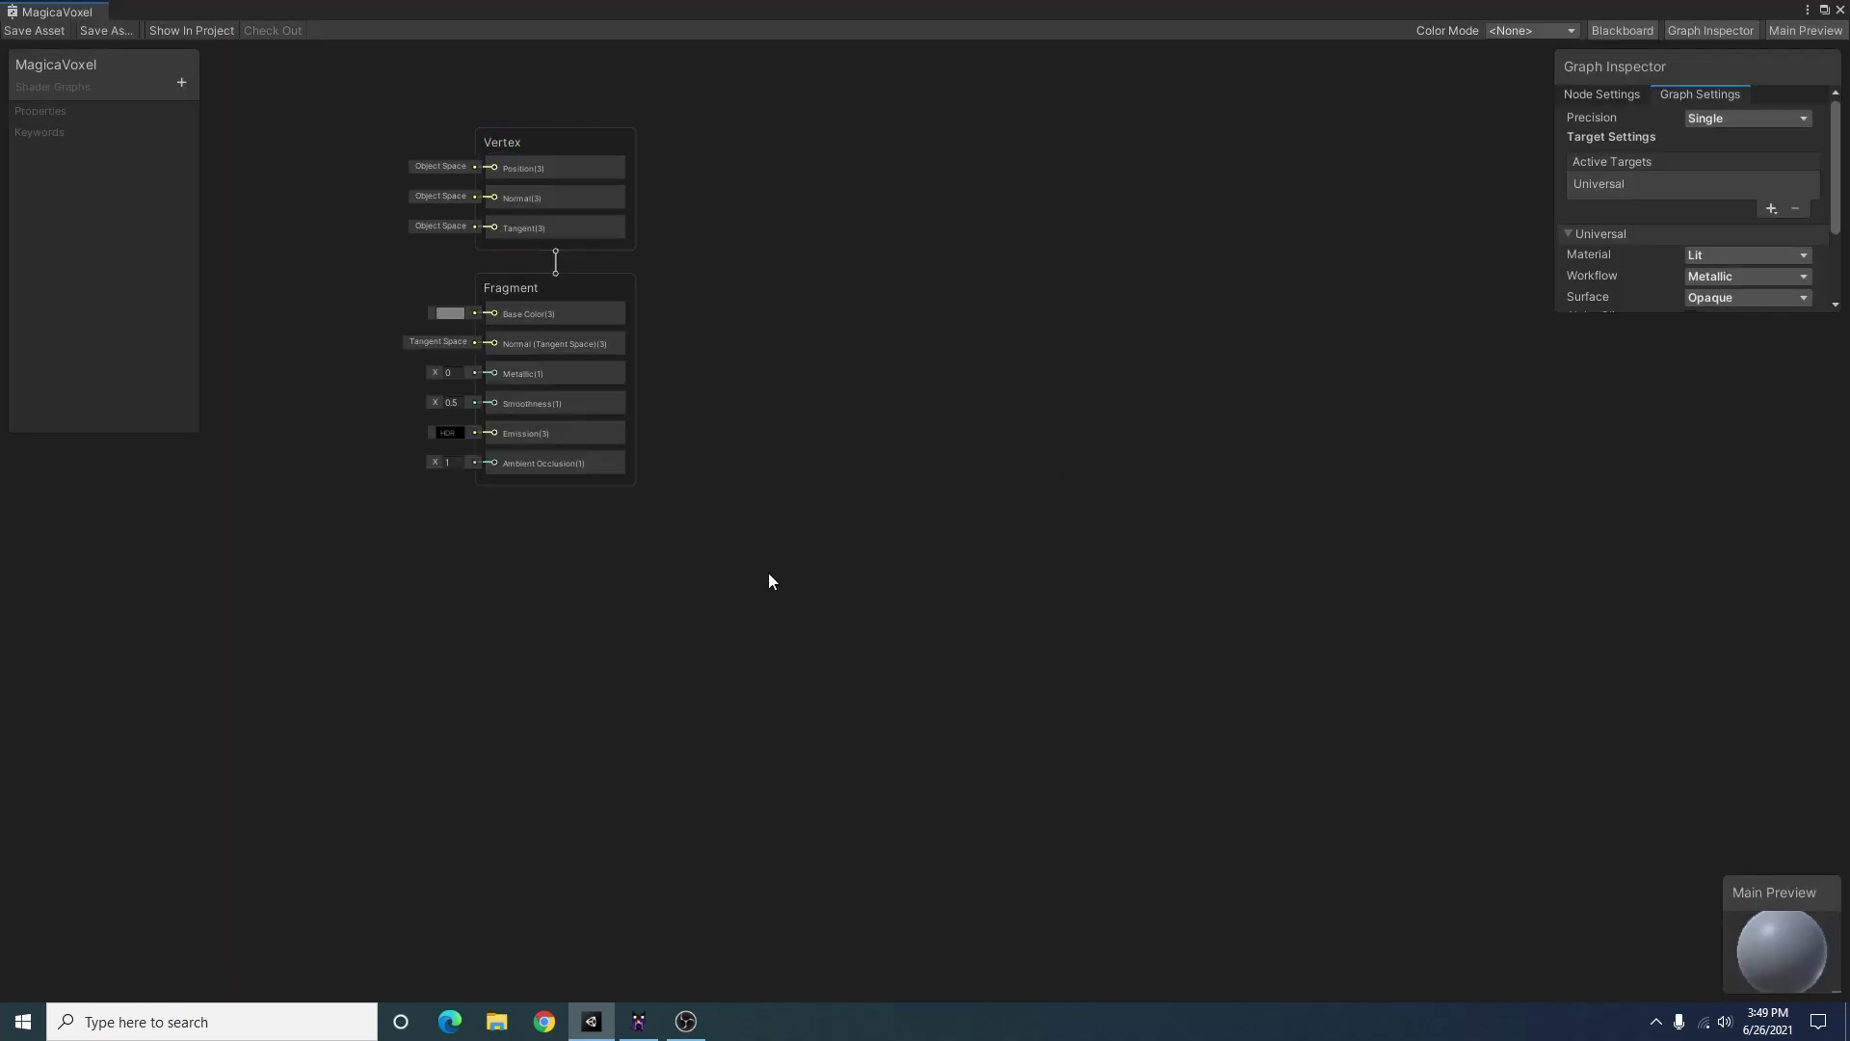
drag(768, 572, 319, 11)
drag(533, 147, 1201, 246)
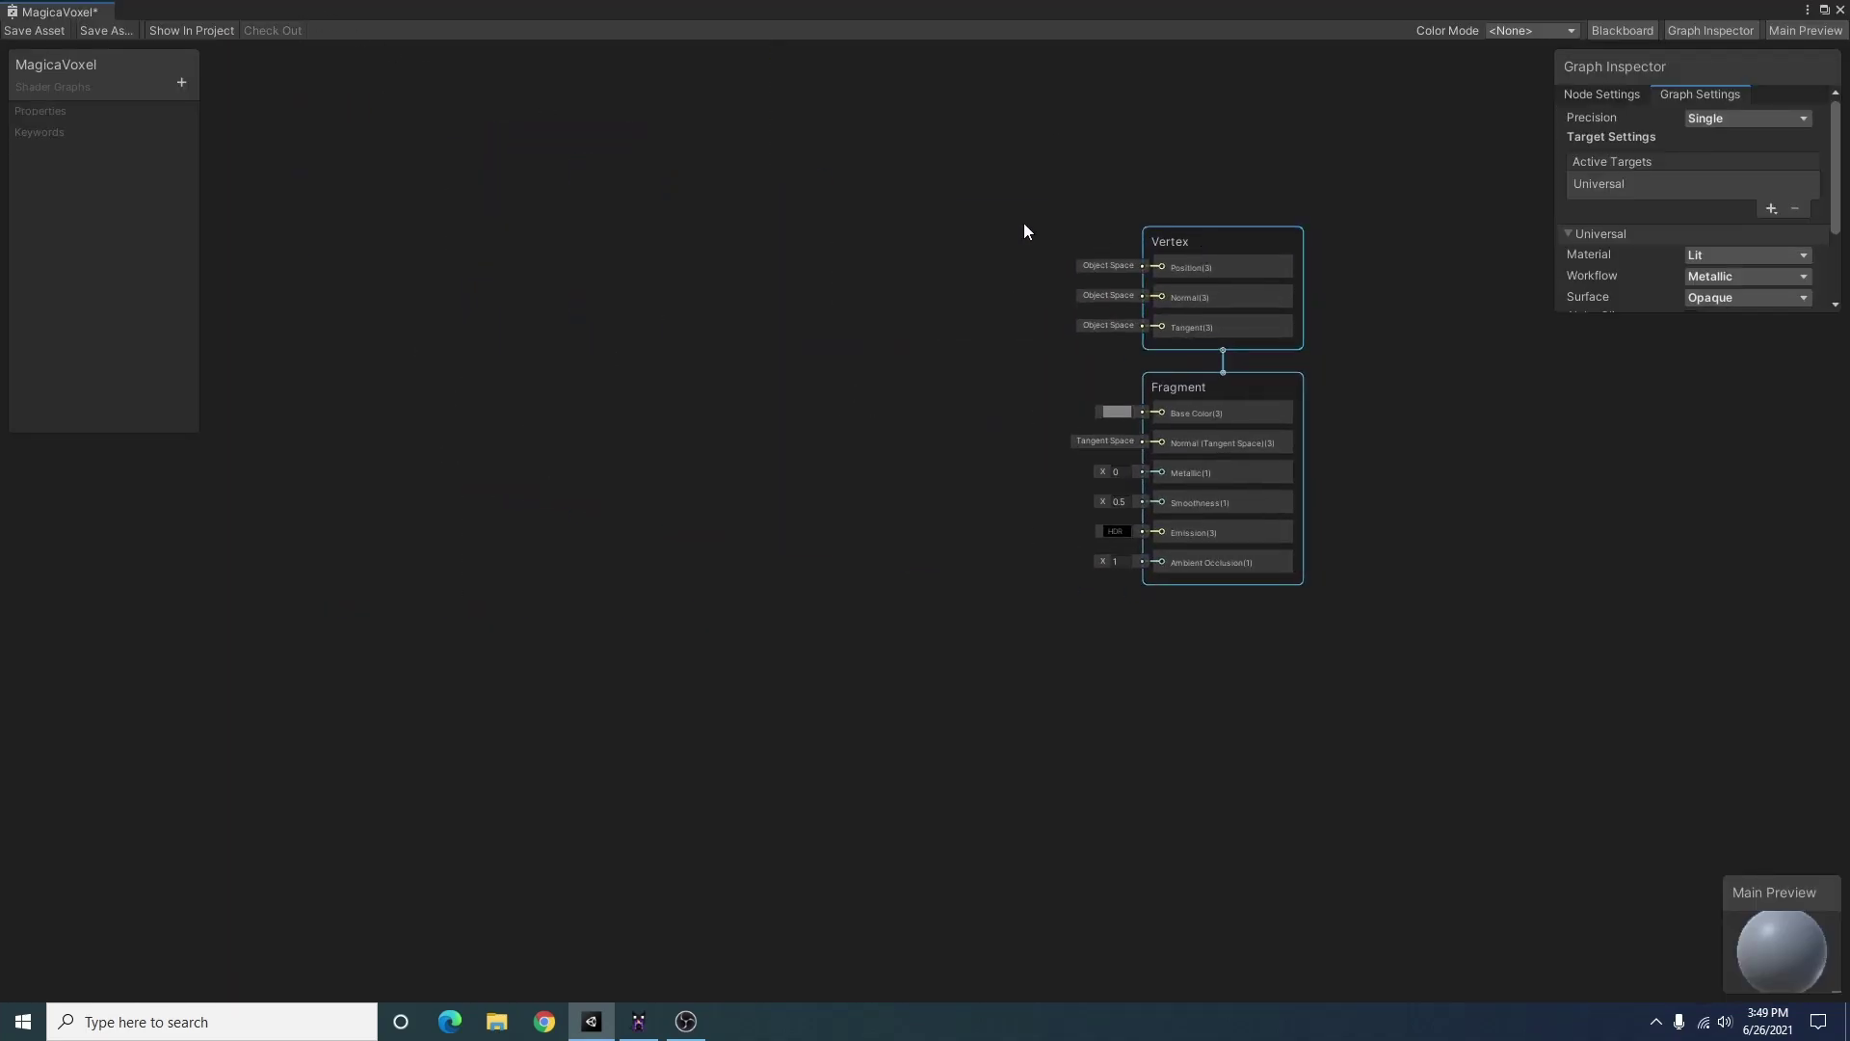
Add a Texture 2D property named Pallete to the Blackboard
click(180, 81)
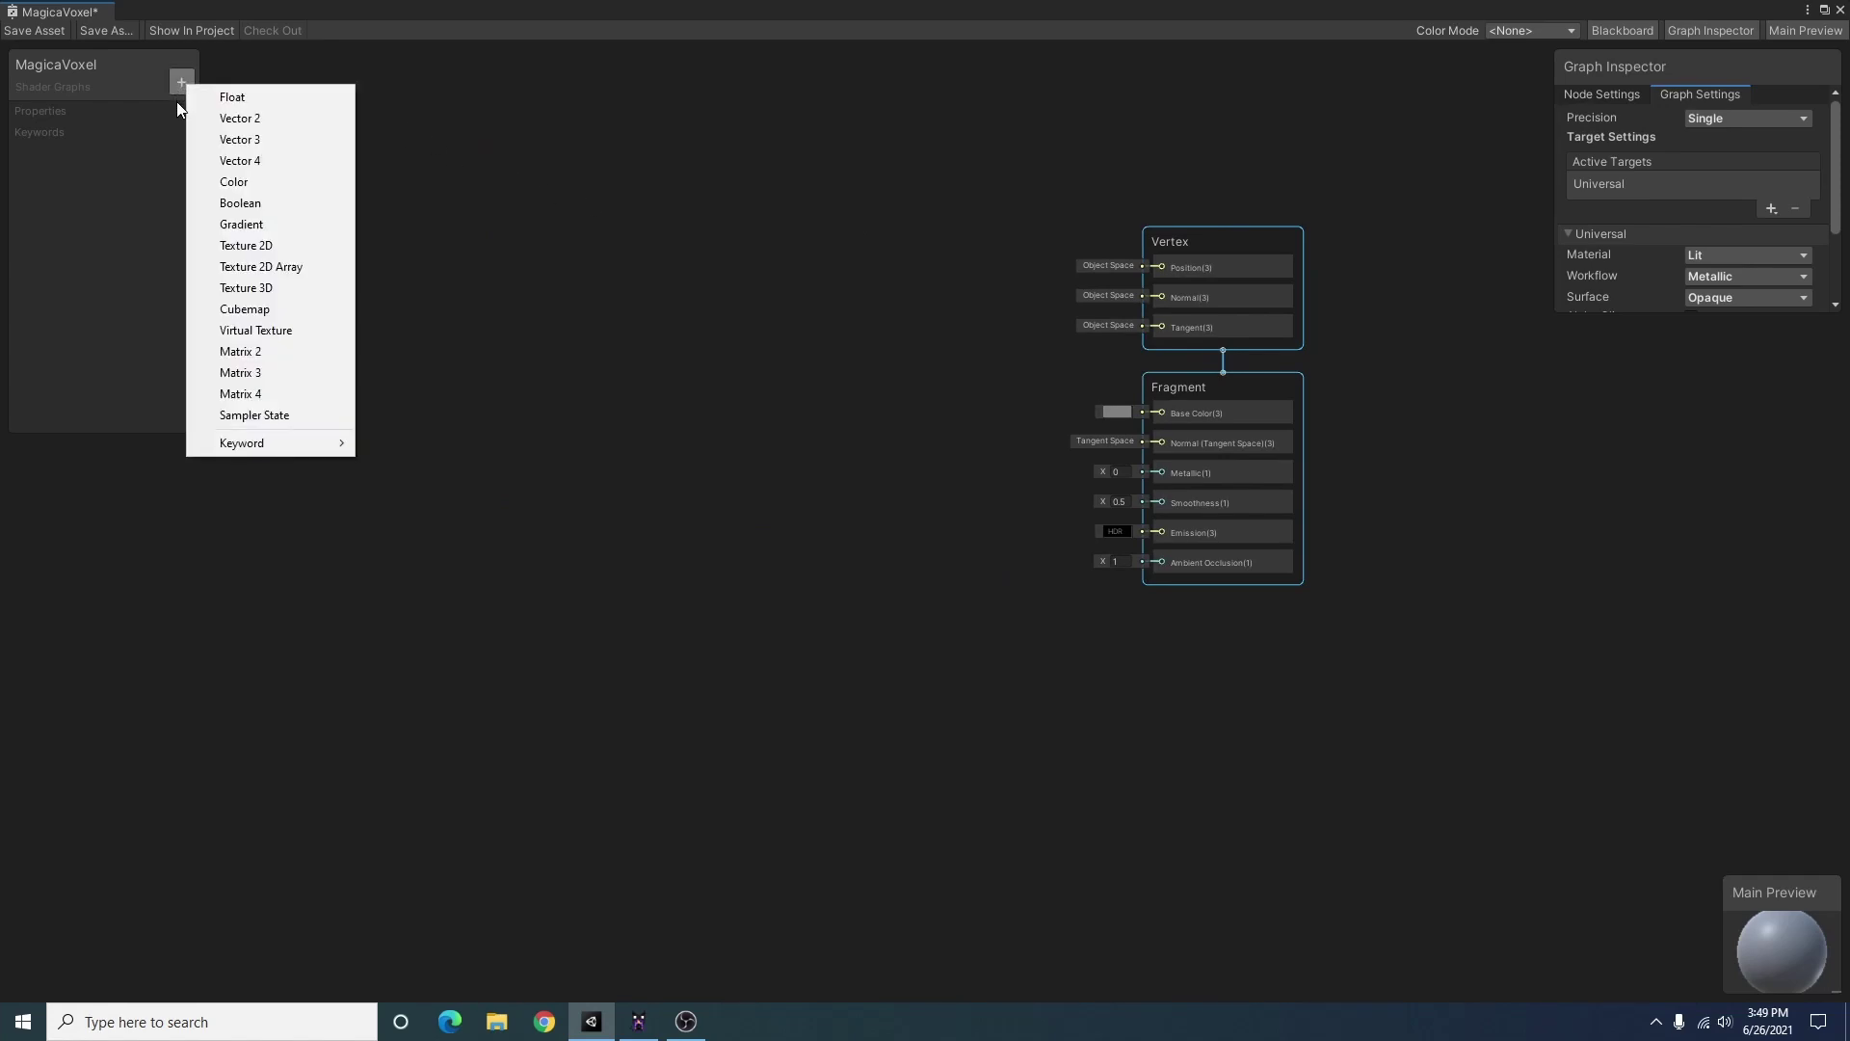
click(280, 247)
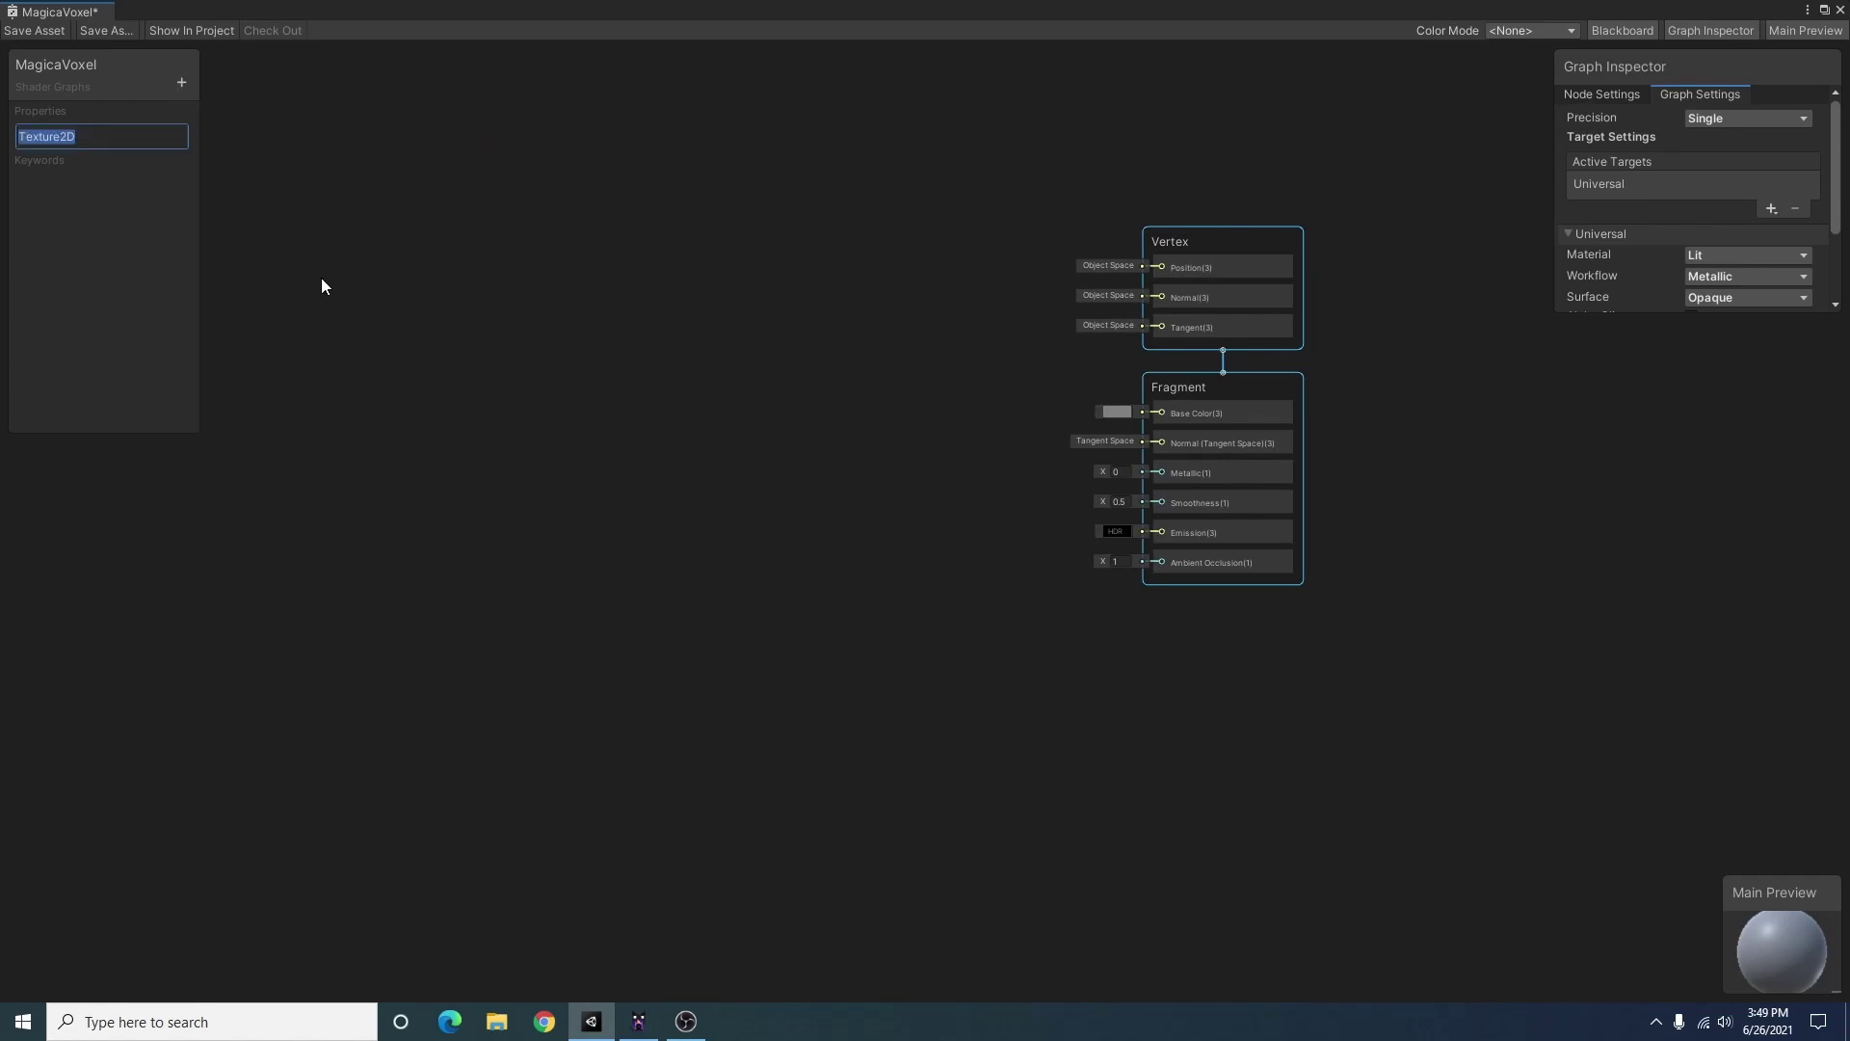
key(BackSpace)
text(Pallete)
key(Return)
click(47, 141)
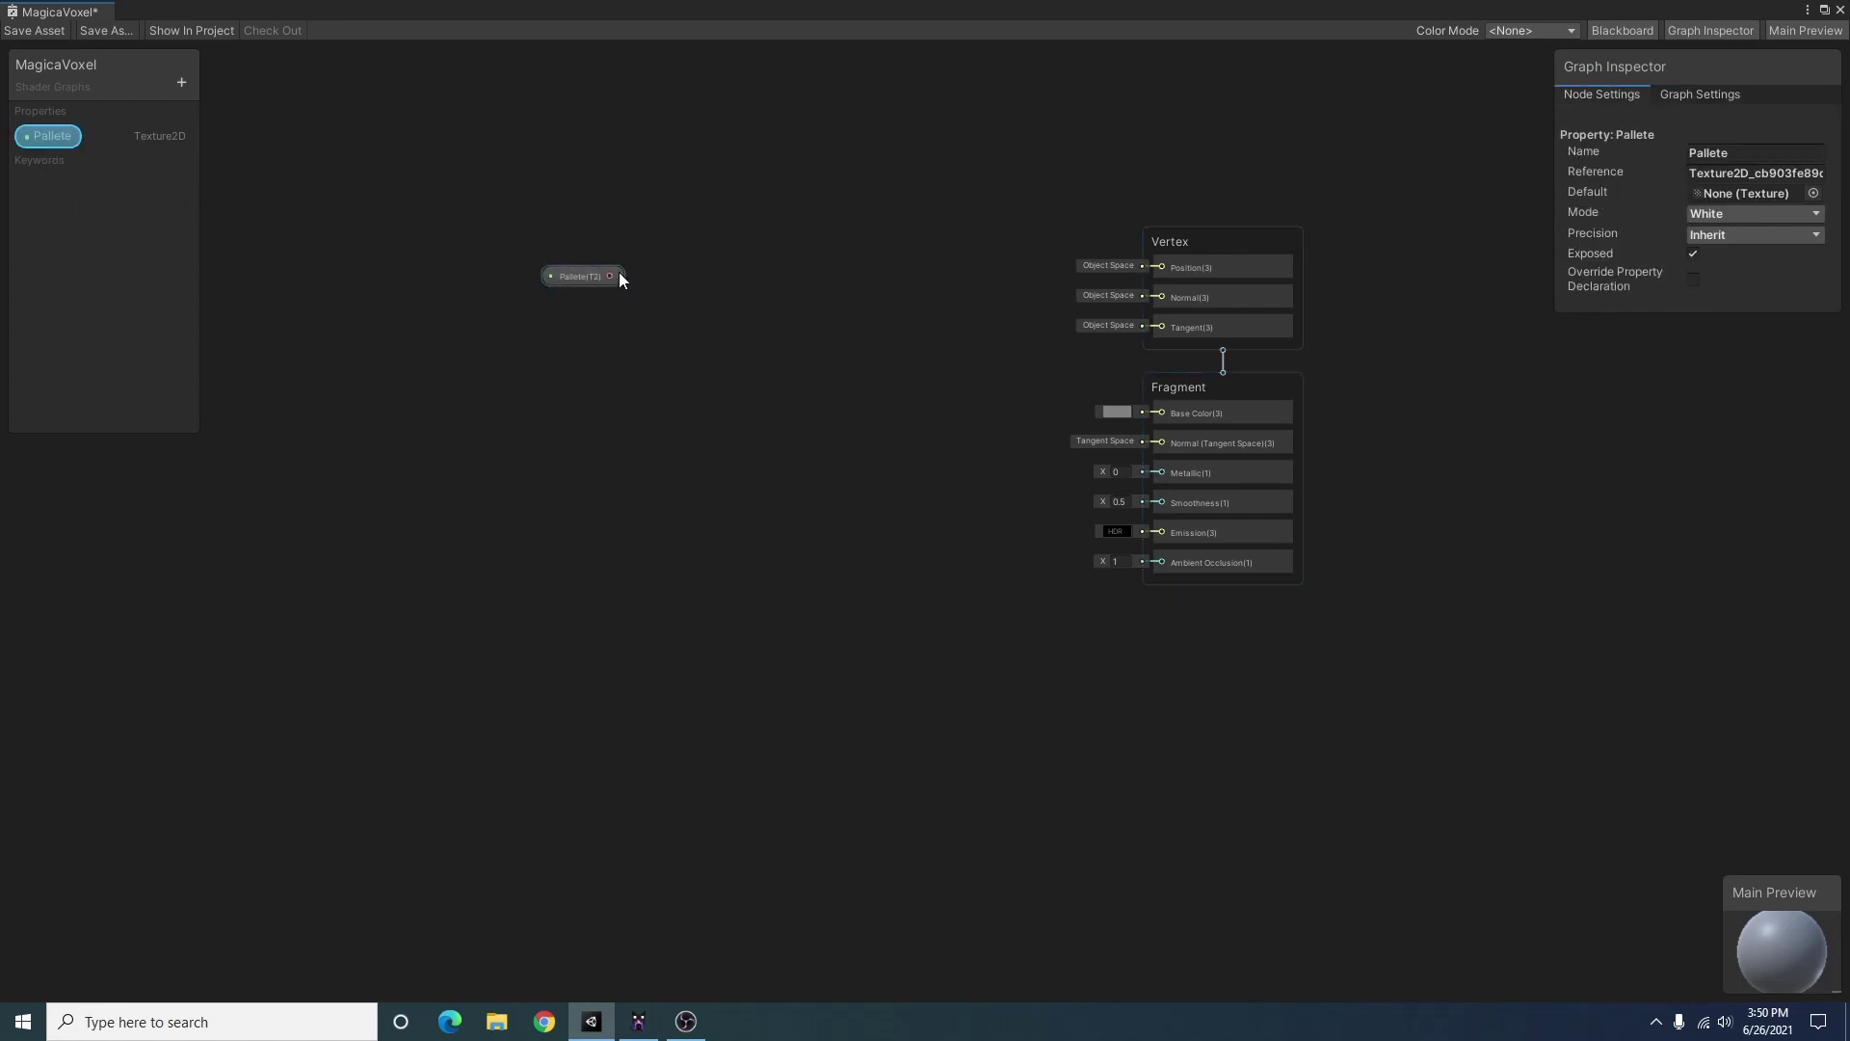
Add a Sample Texture 2D node and wire its RGBA into Base Color
key(space)
text(samp)
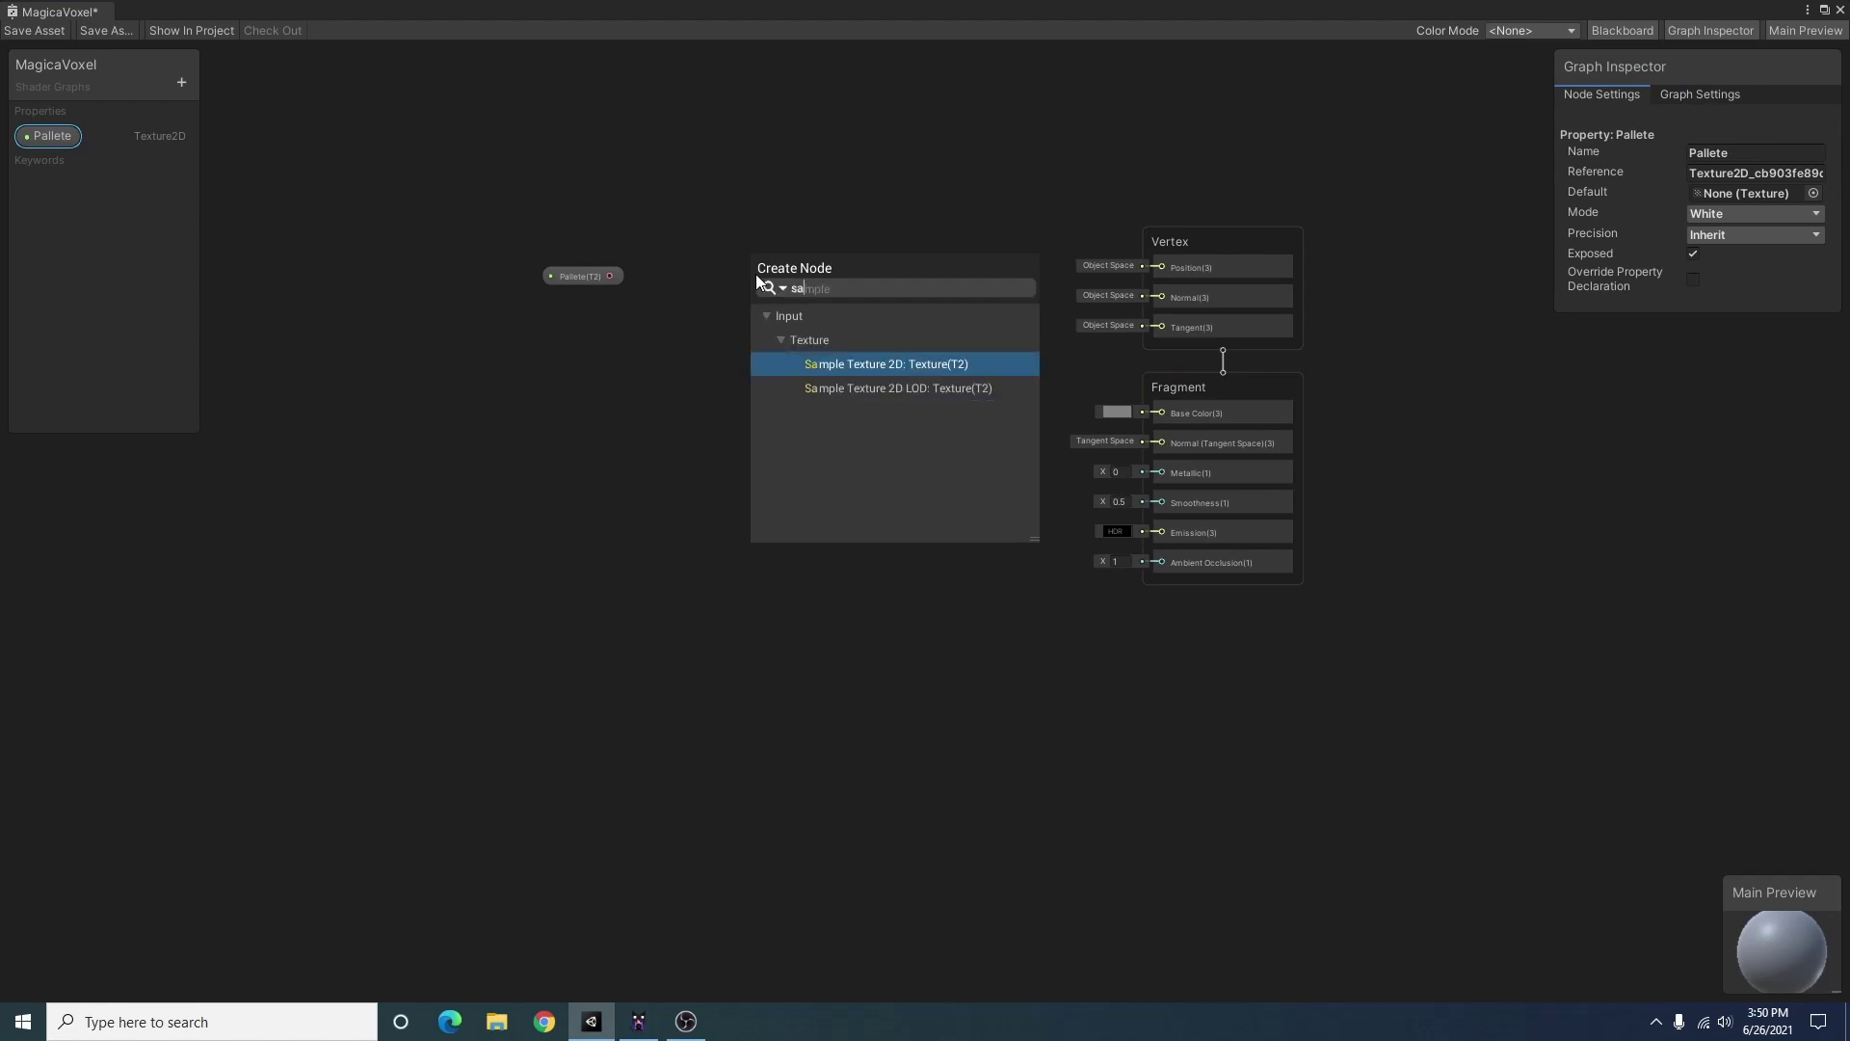
key(Return)
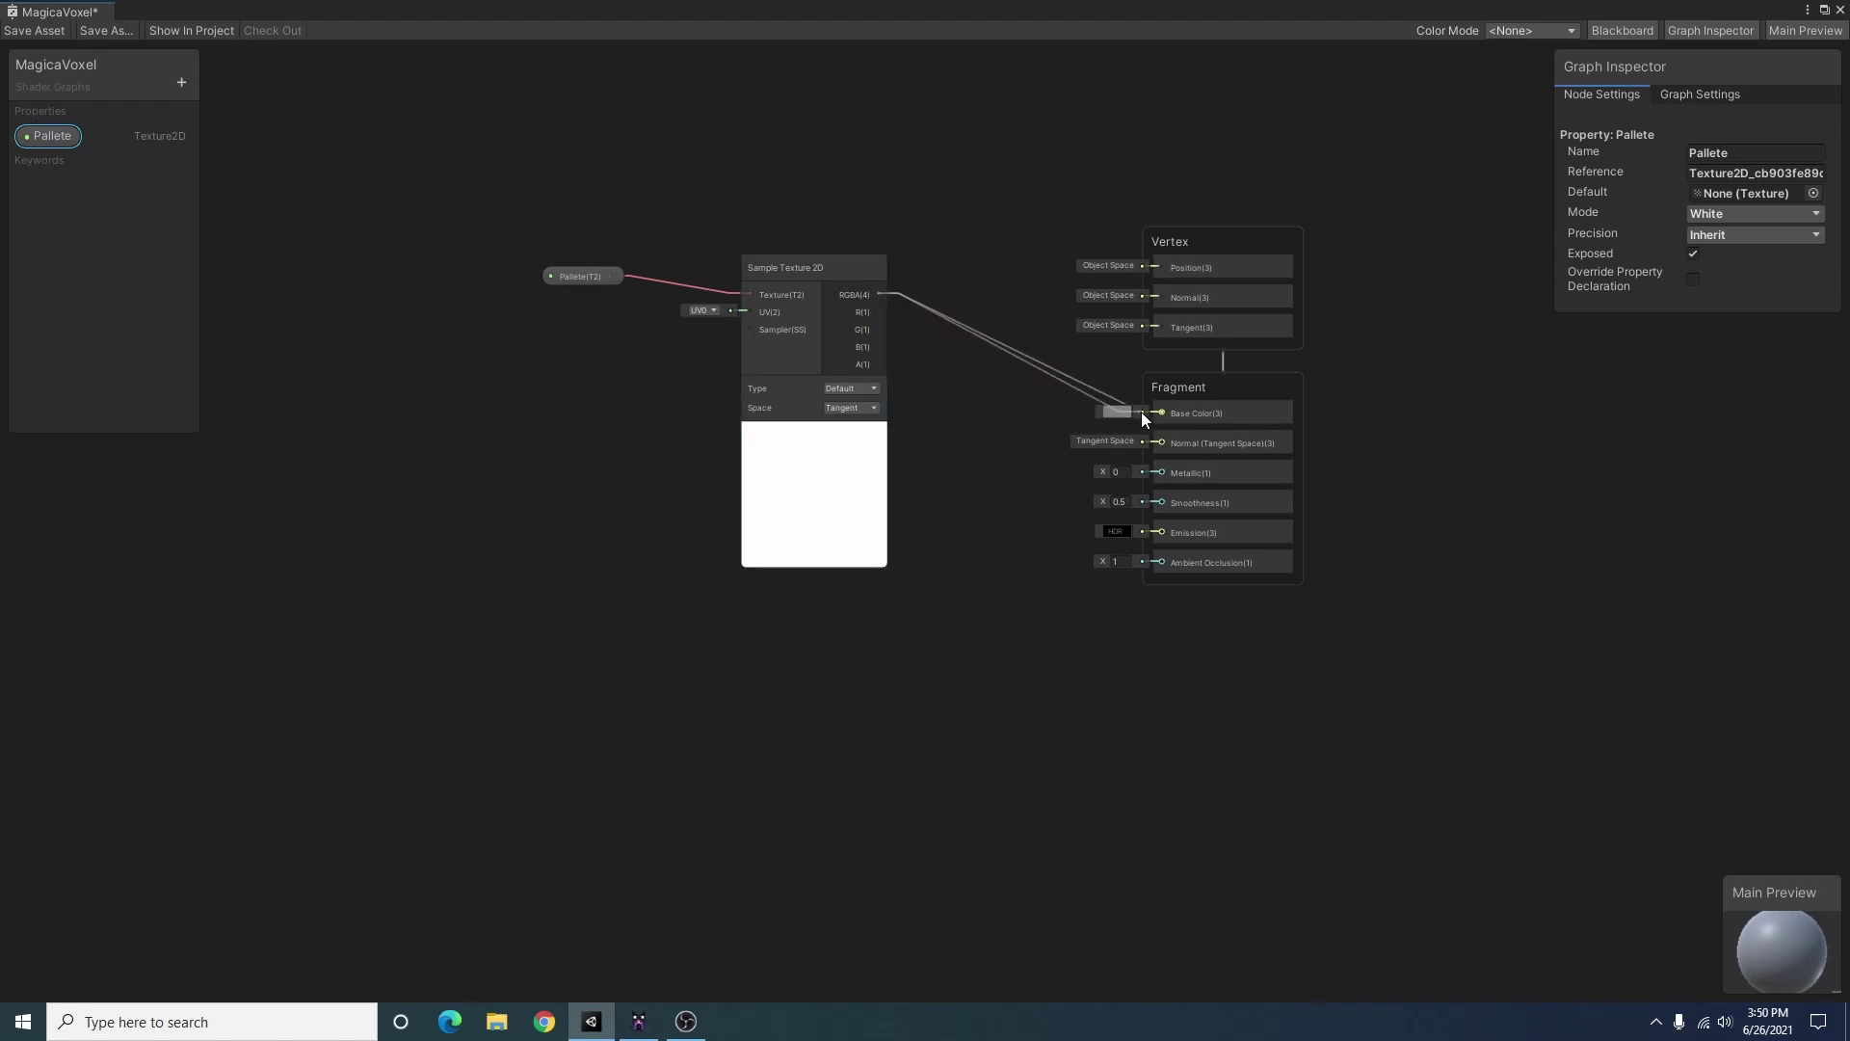
drag(880, 293, 1157, 413)
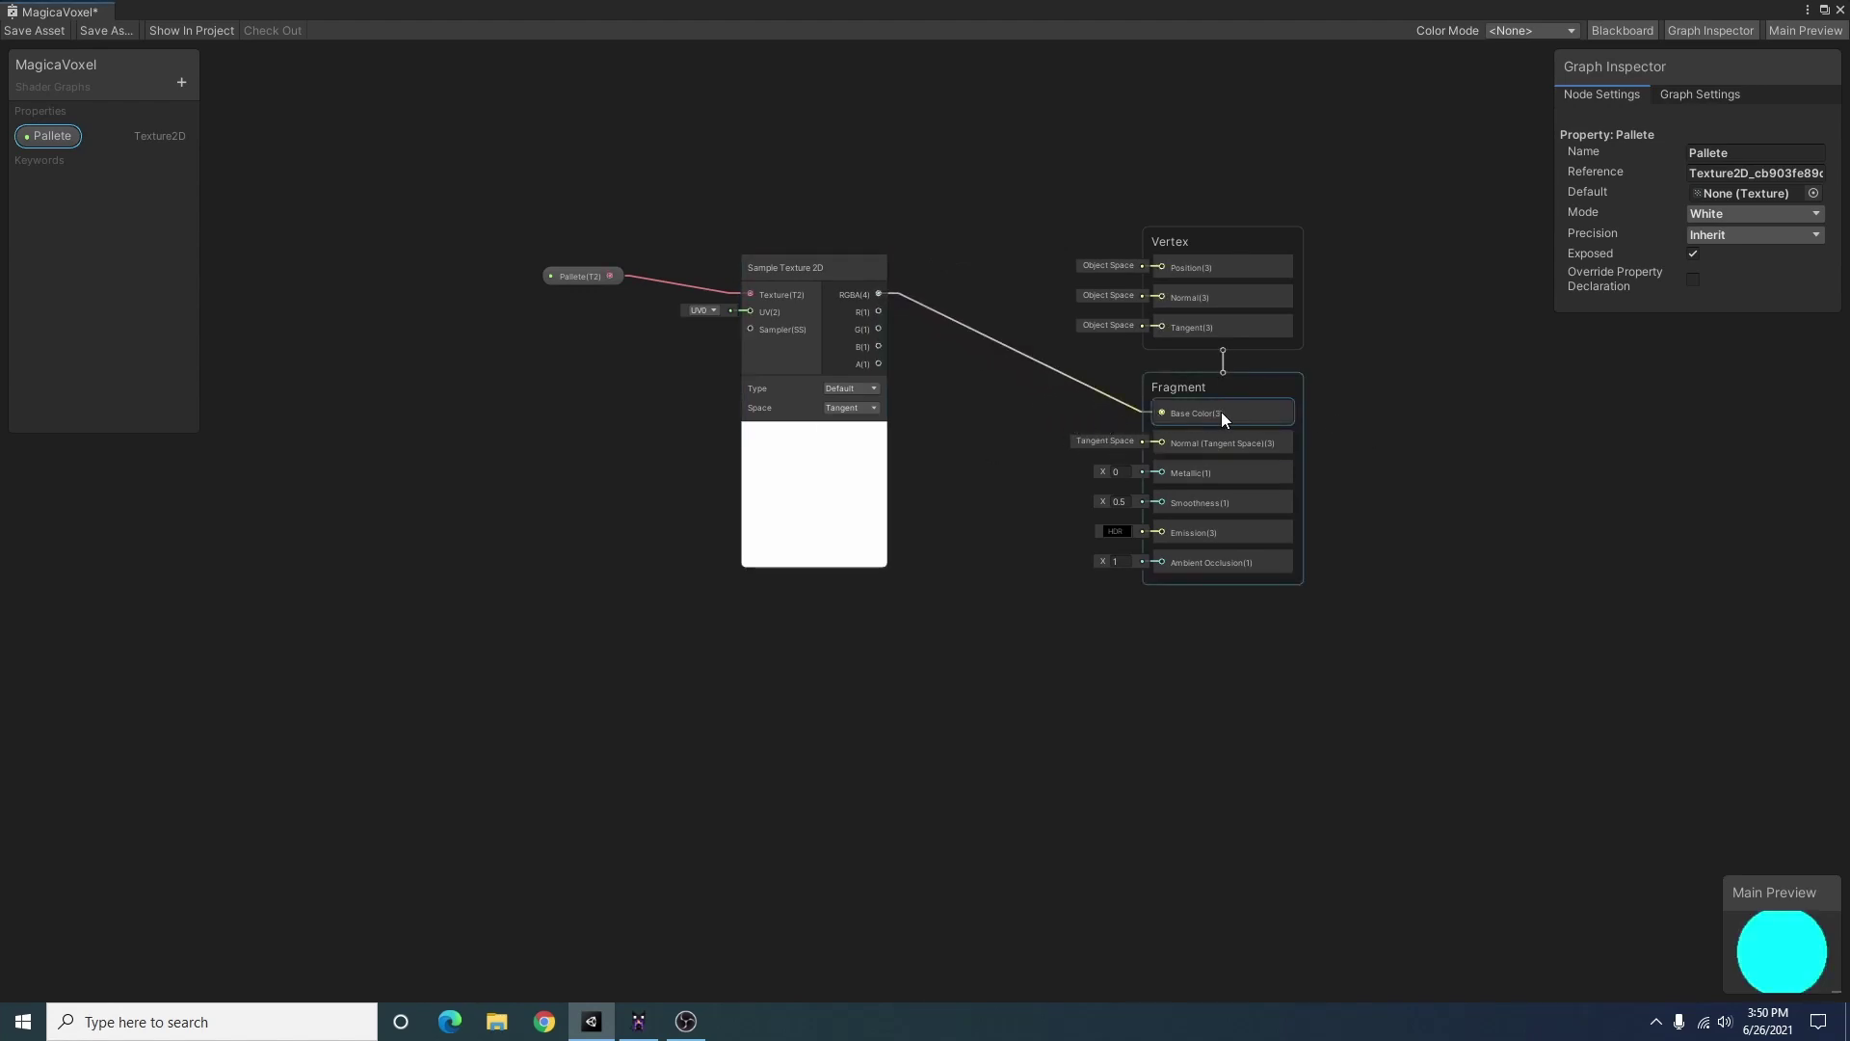
Save the MagicaVoxel shader graph asset, dismissing the save-as dialog
click(111, 28)
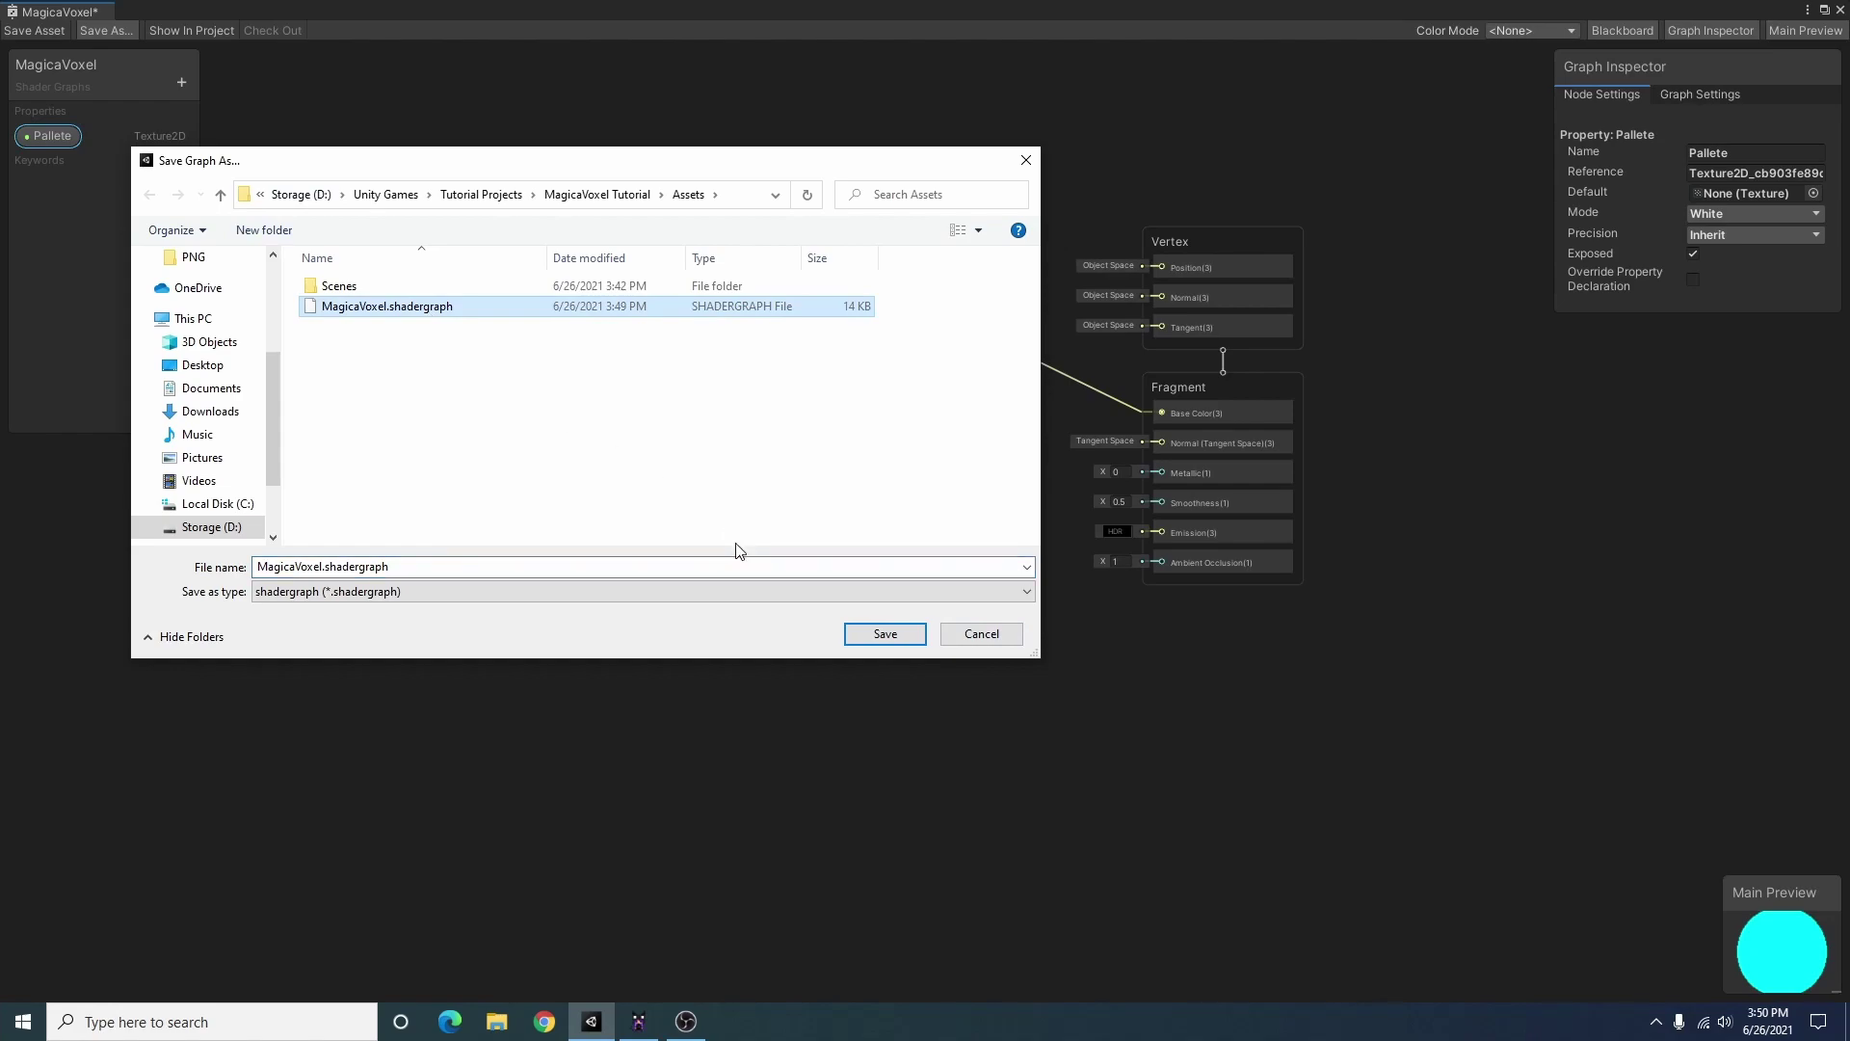
click(982, 636)
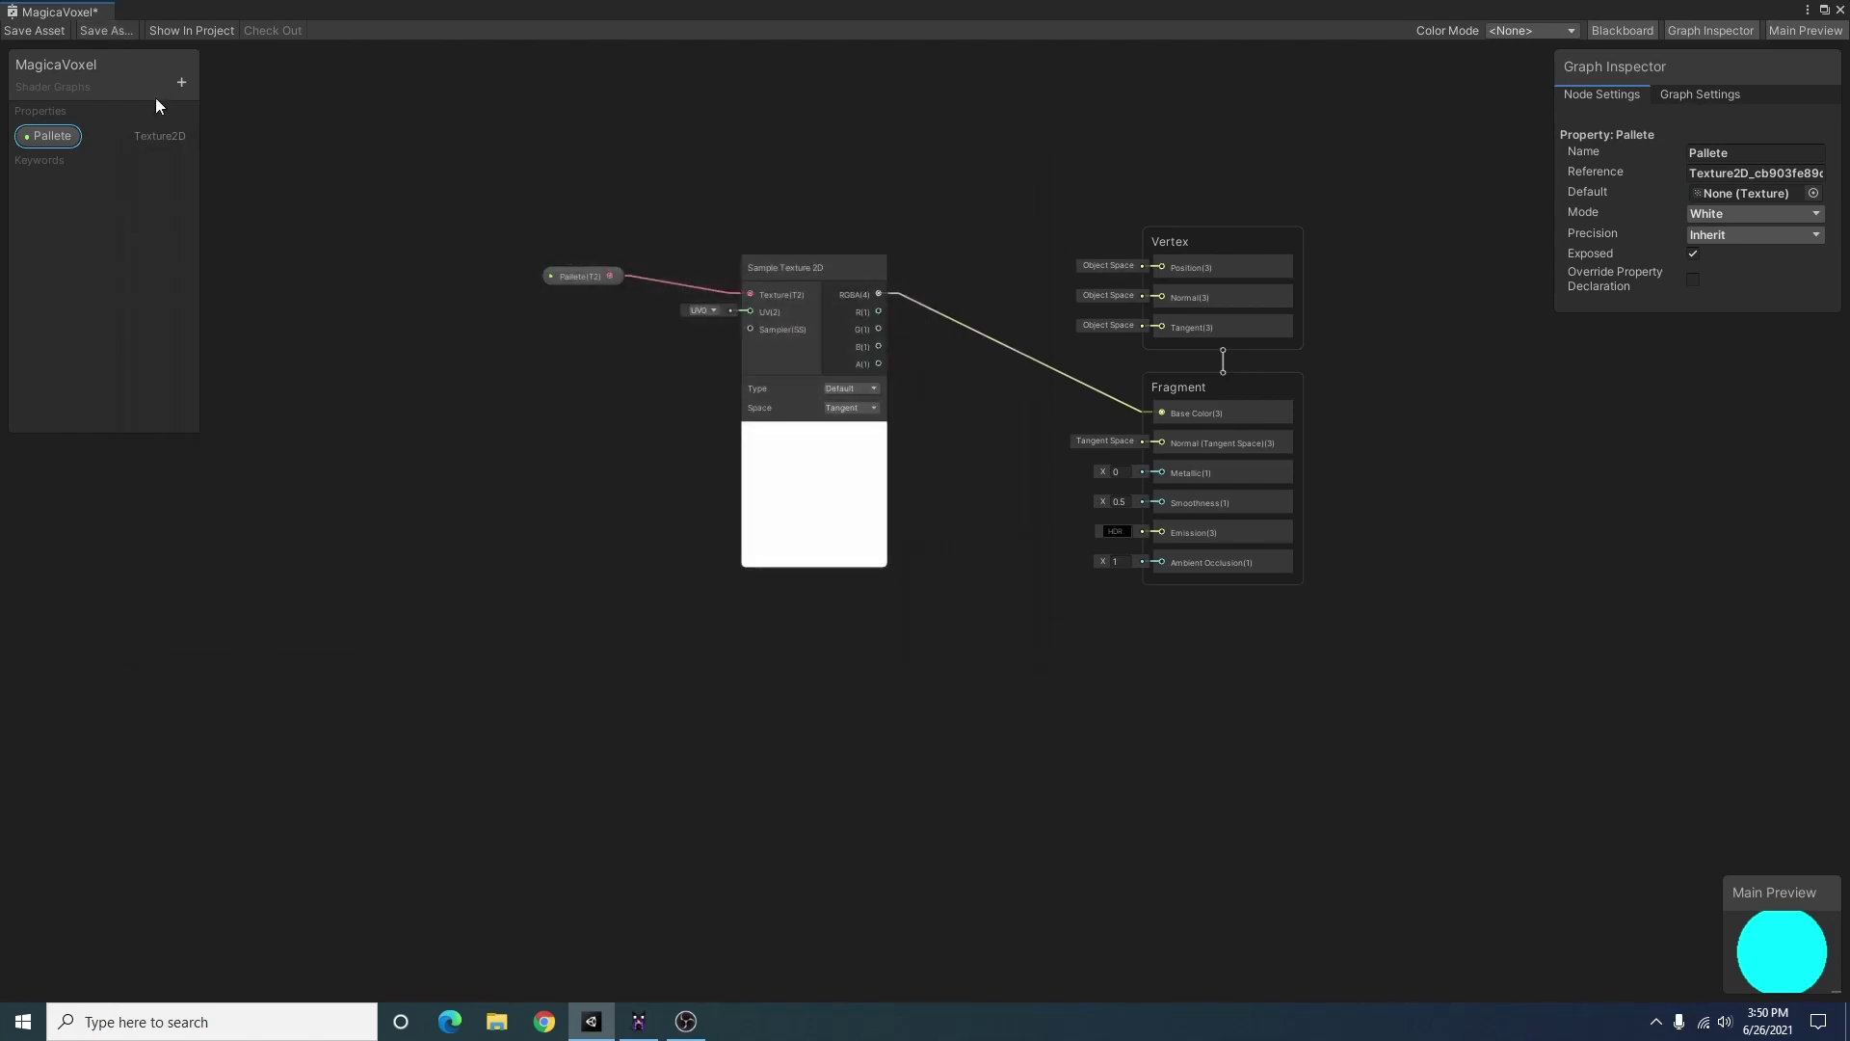
click(27, 33)
Restore the graph window and create a Shader Graphs_MagicaVoxel material from the shader
click(1825, 11)
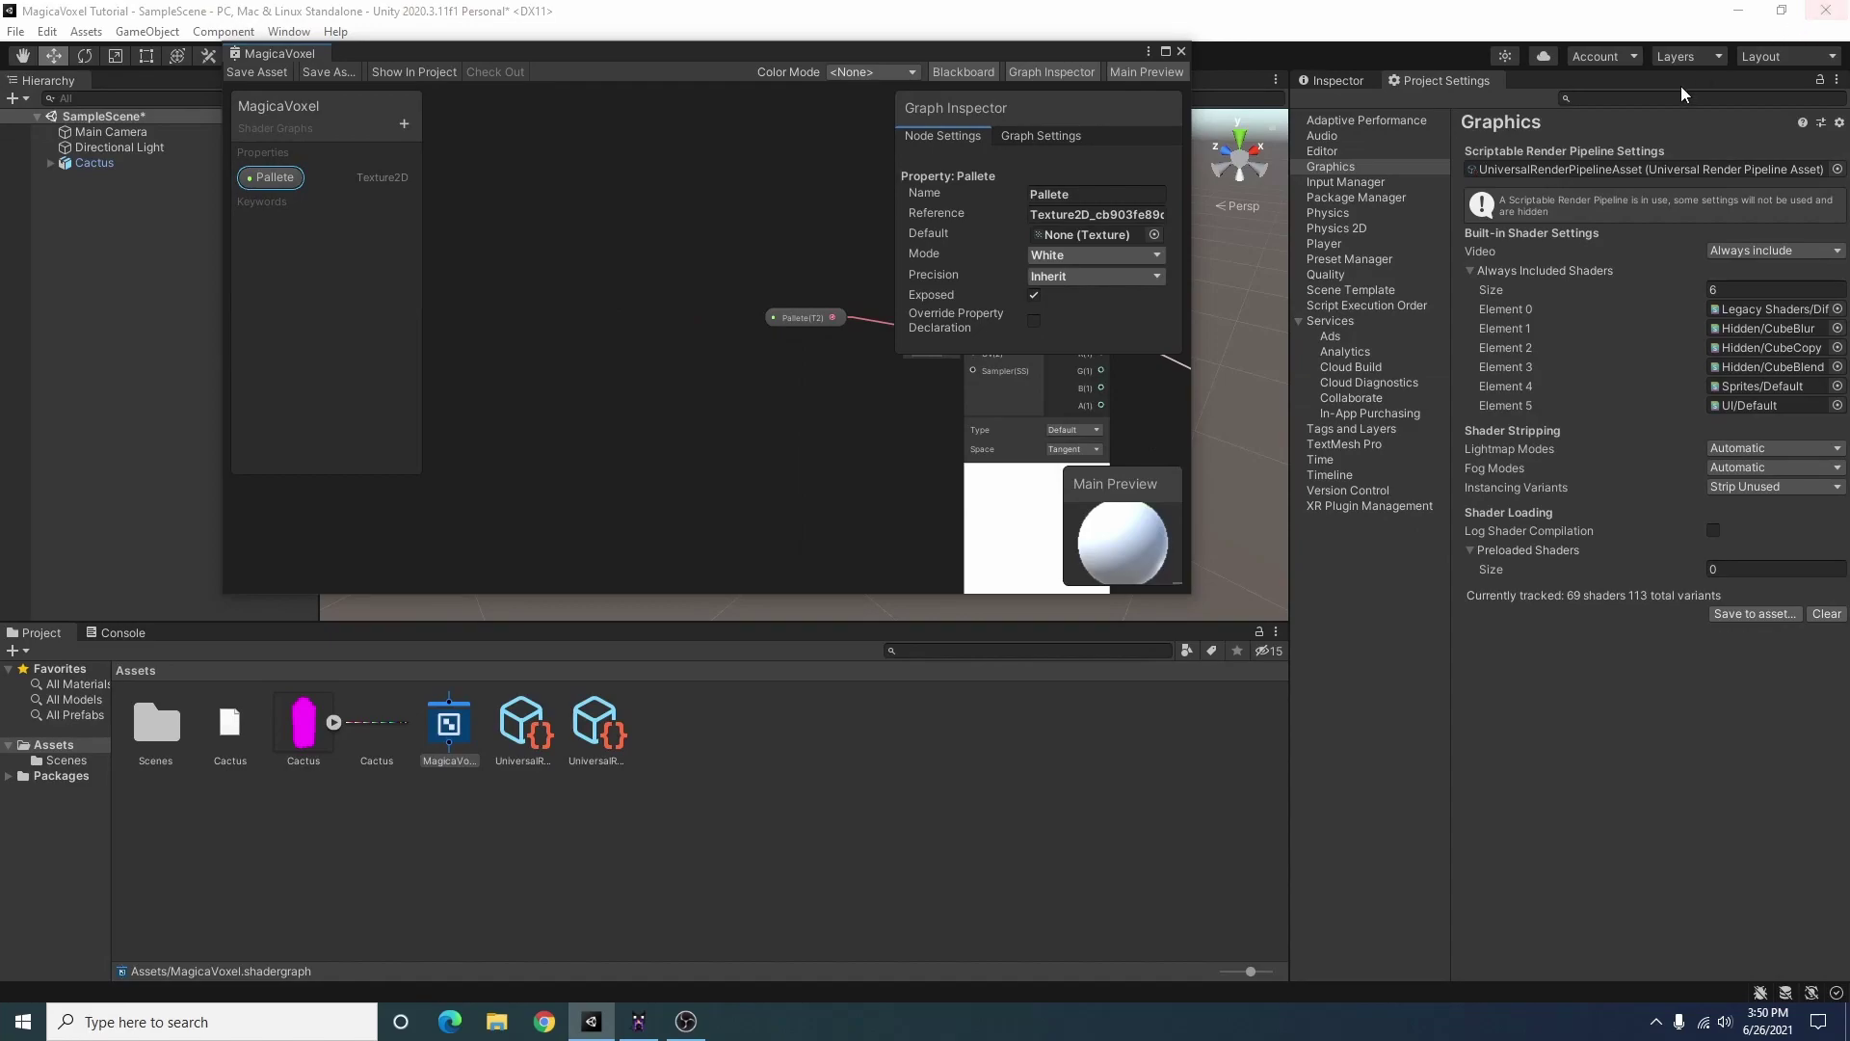
click(1344, 83)
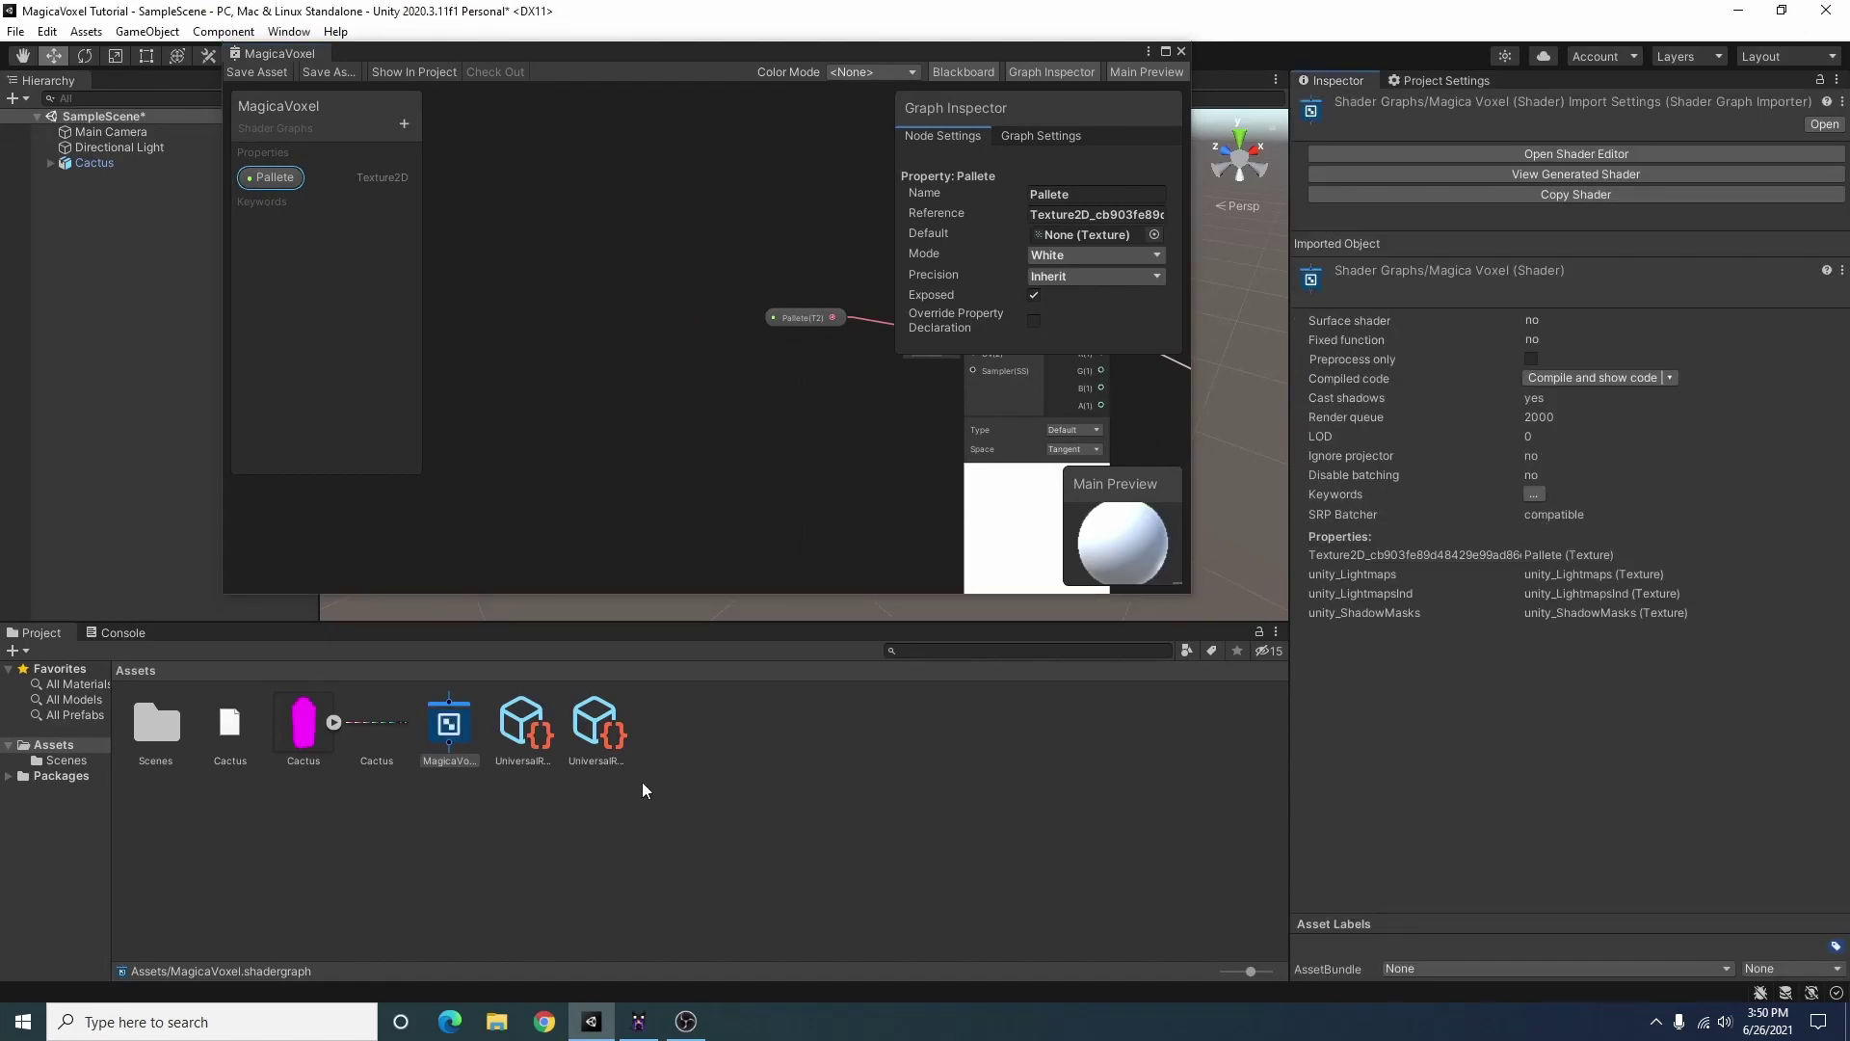
right_click(452, 716)
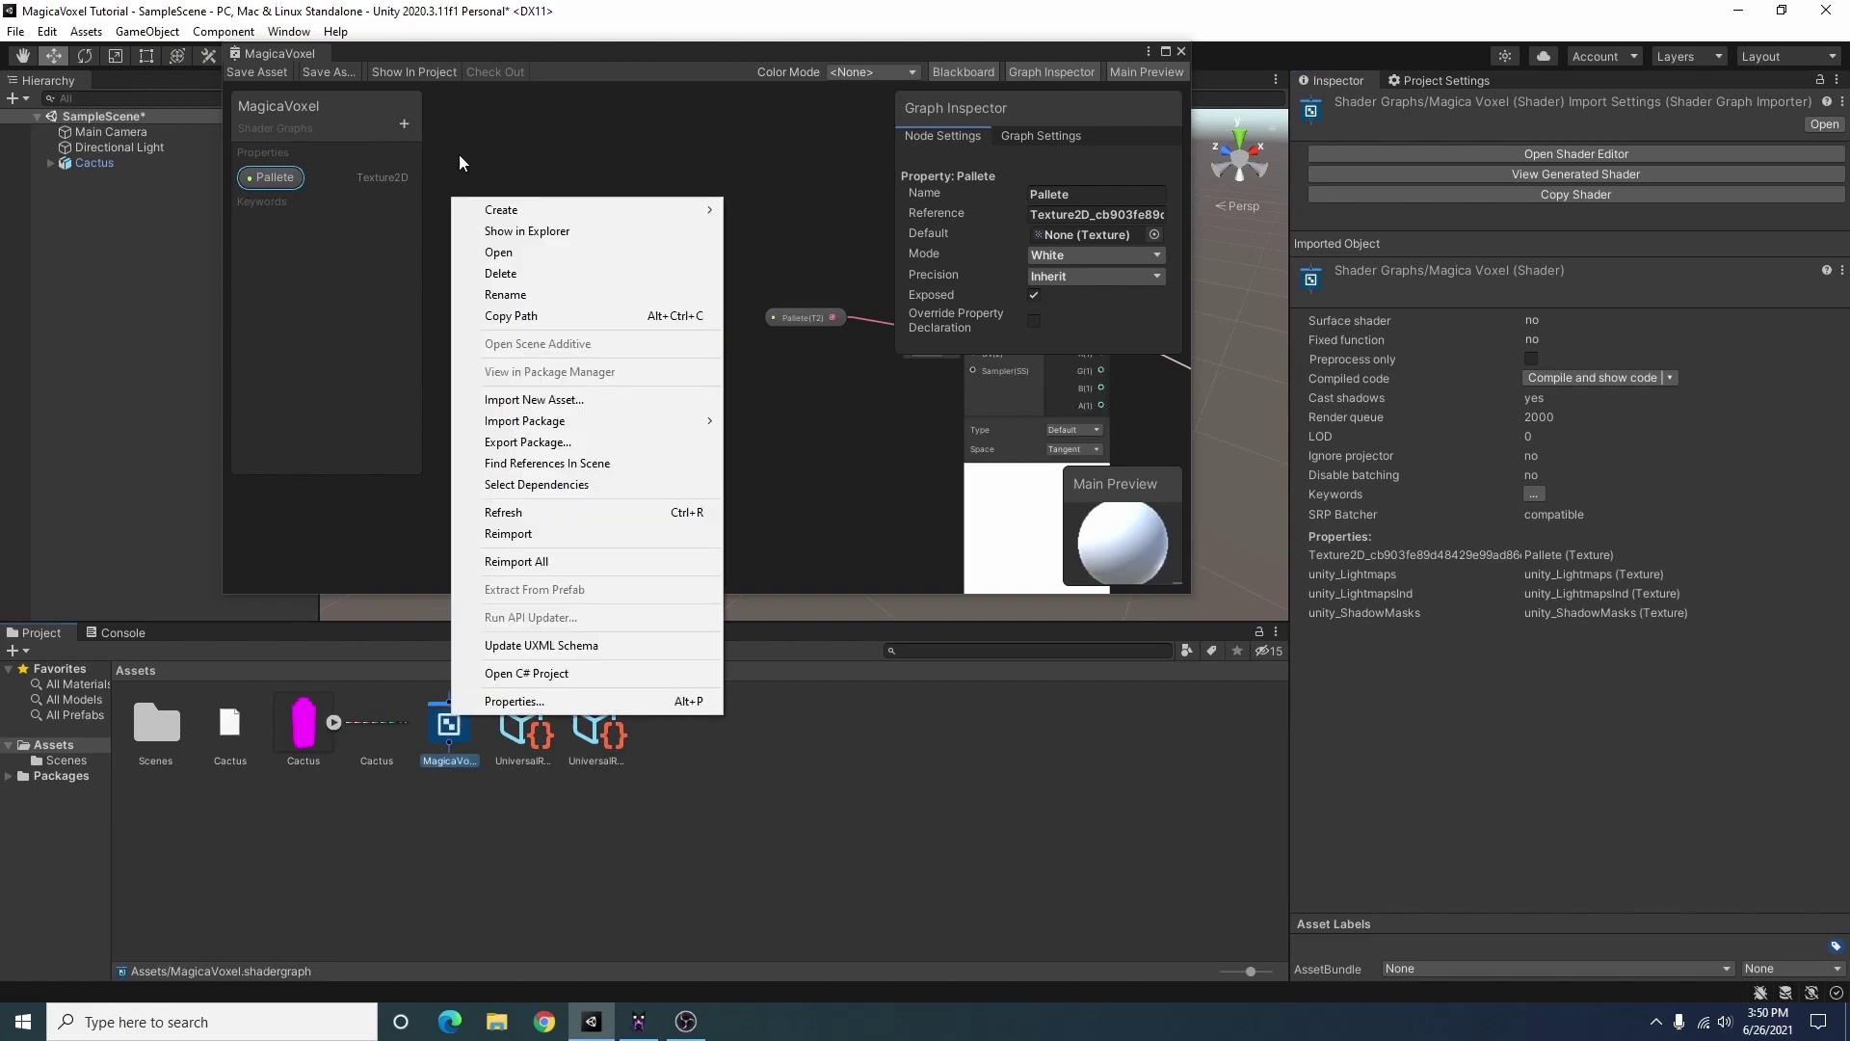
mouse_move(500, 209)
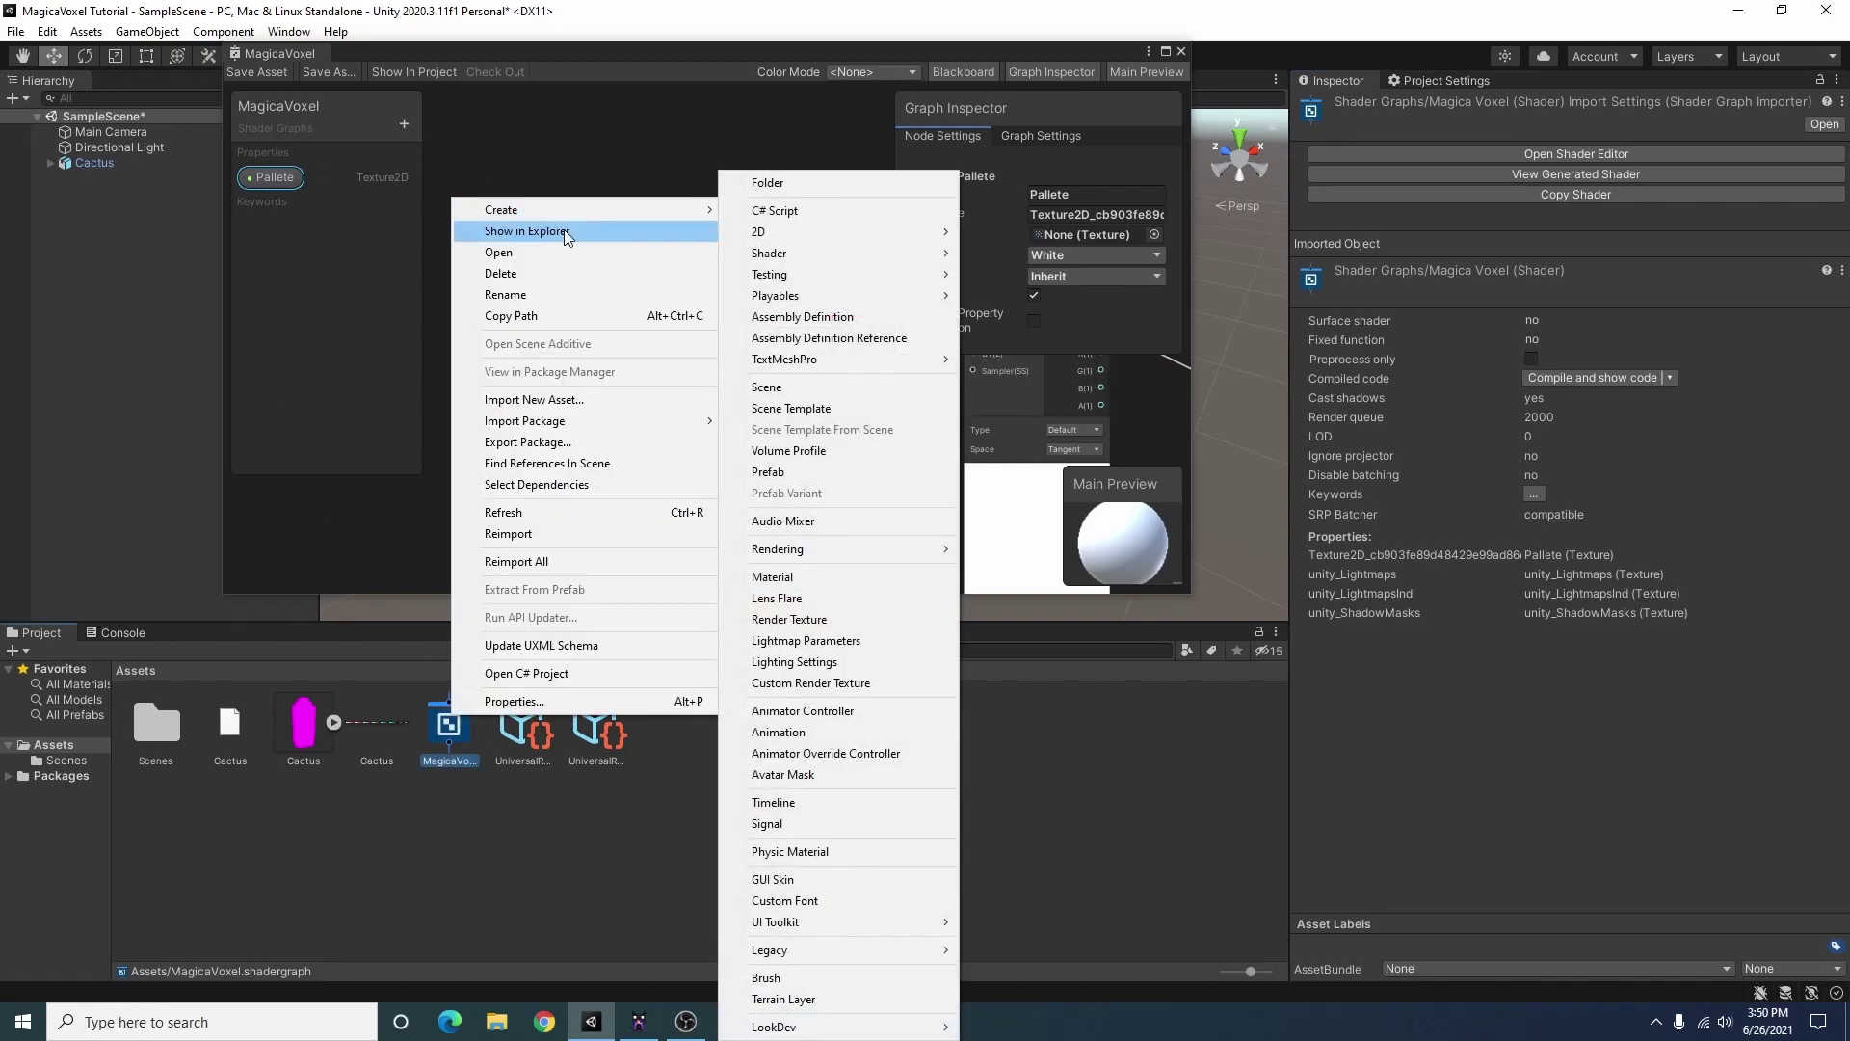
click(802, 573)
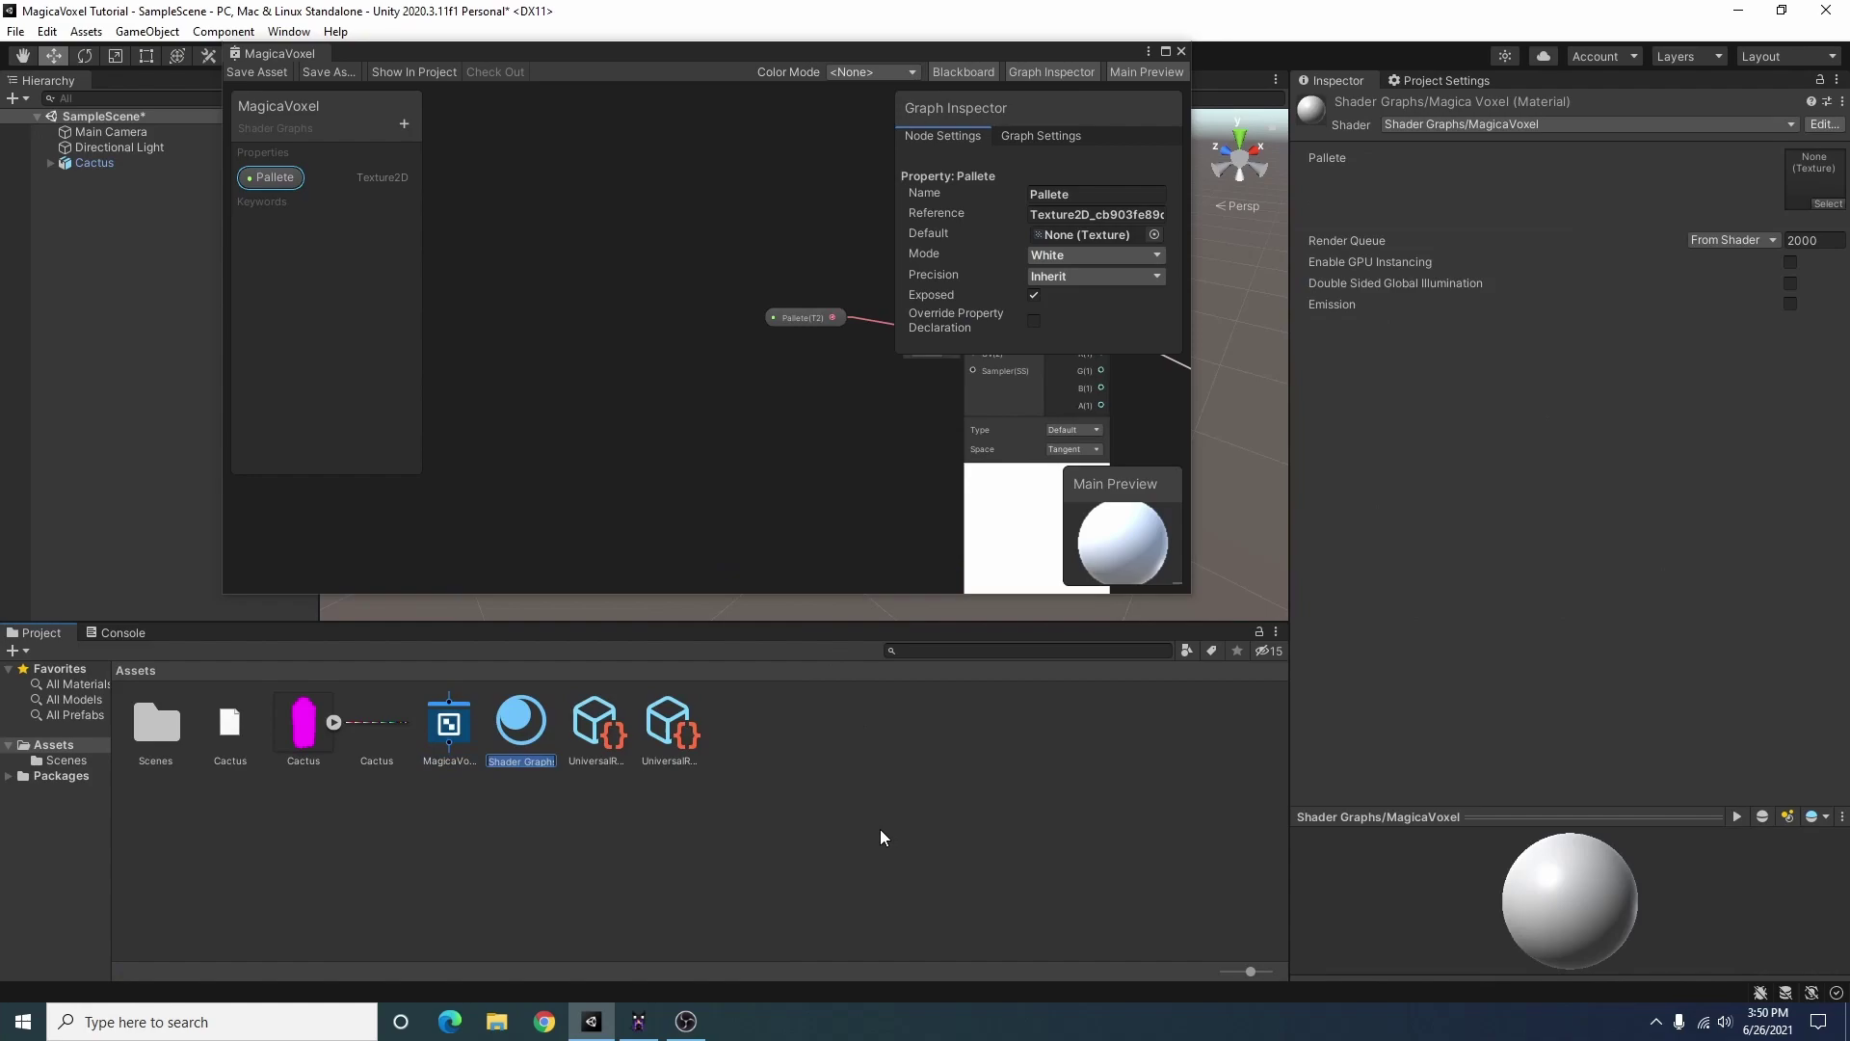
key(Return)
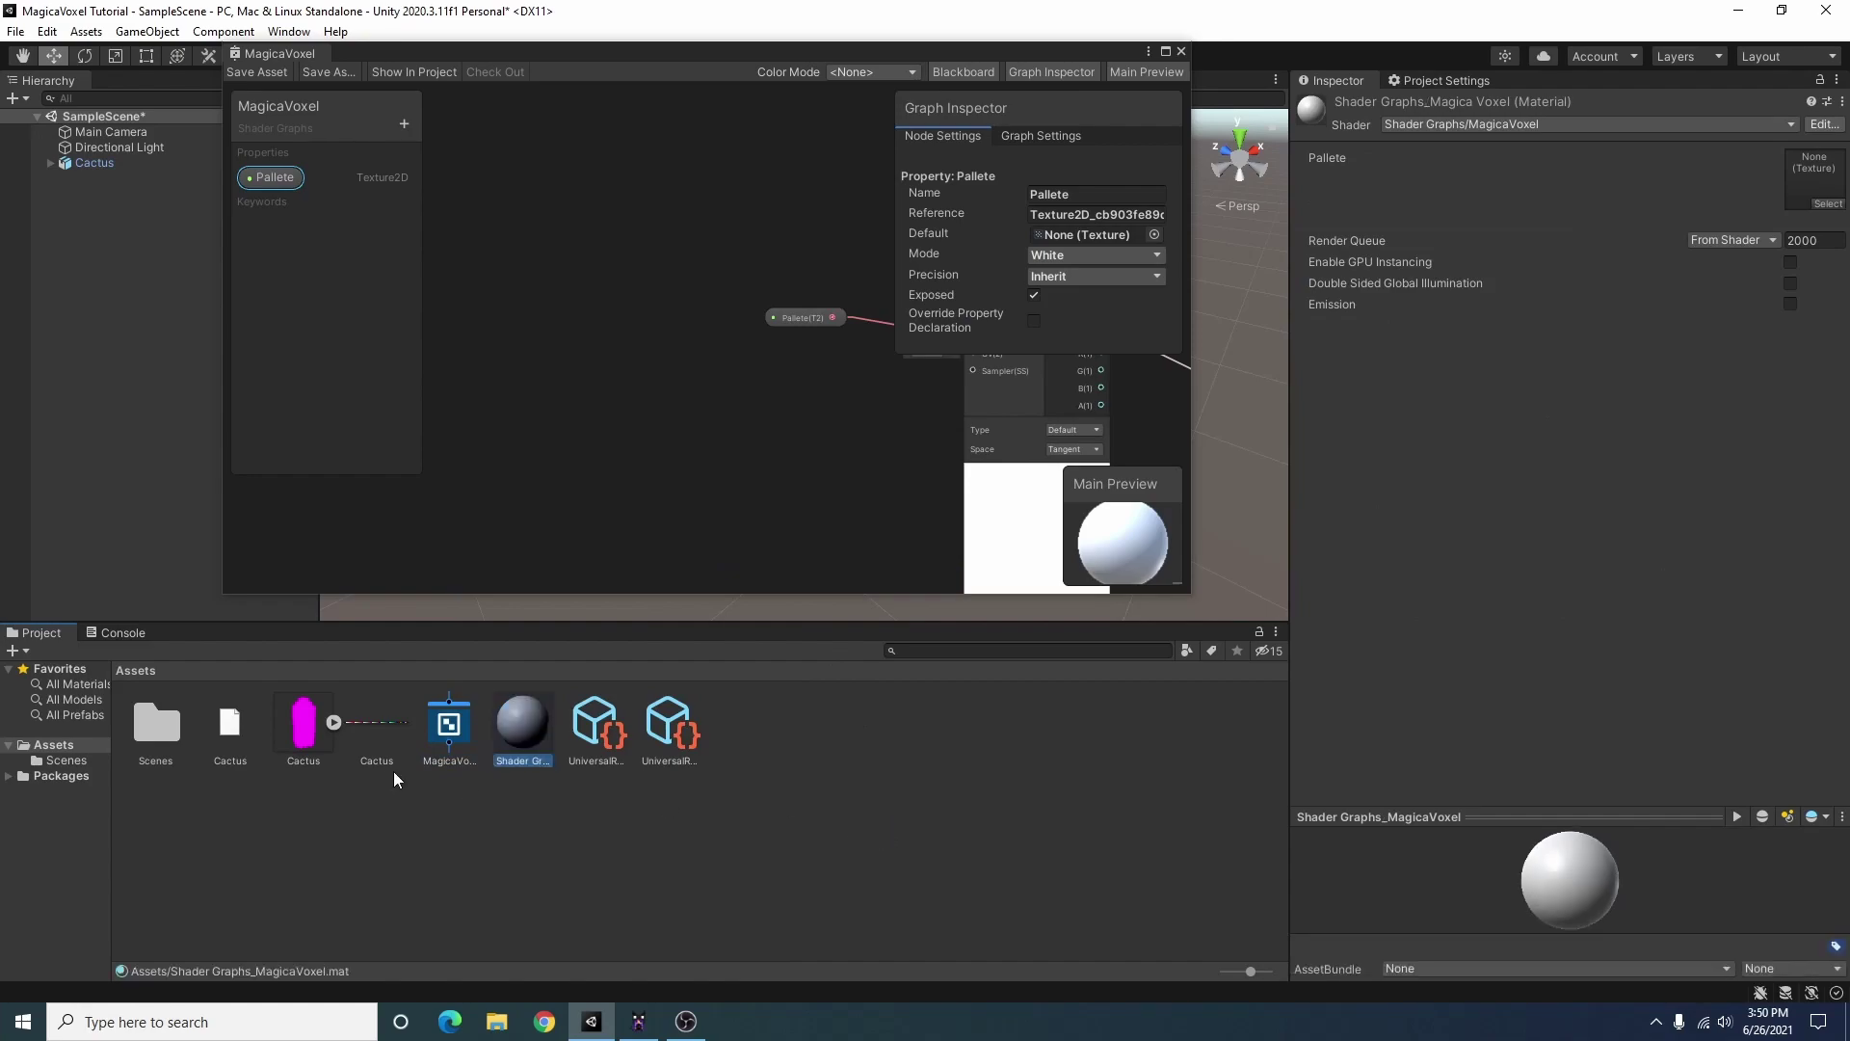
Set the material's Pallete to the Cactus texture and redock the Shader Graph tab
click(1828, 203)
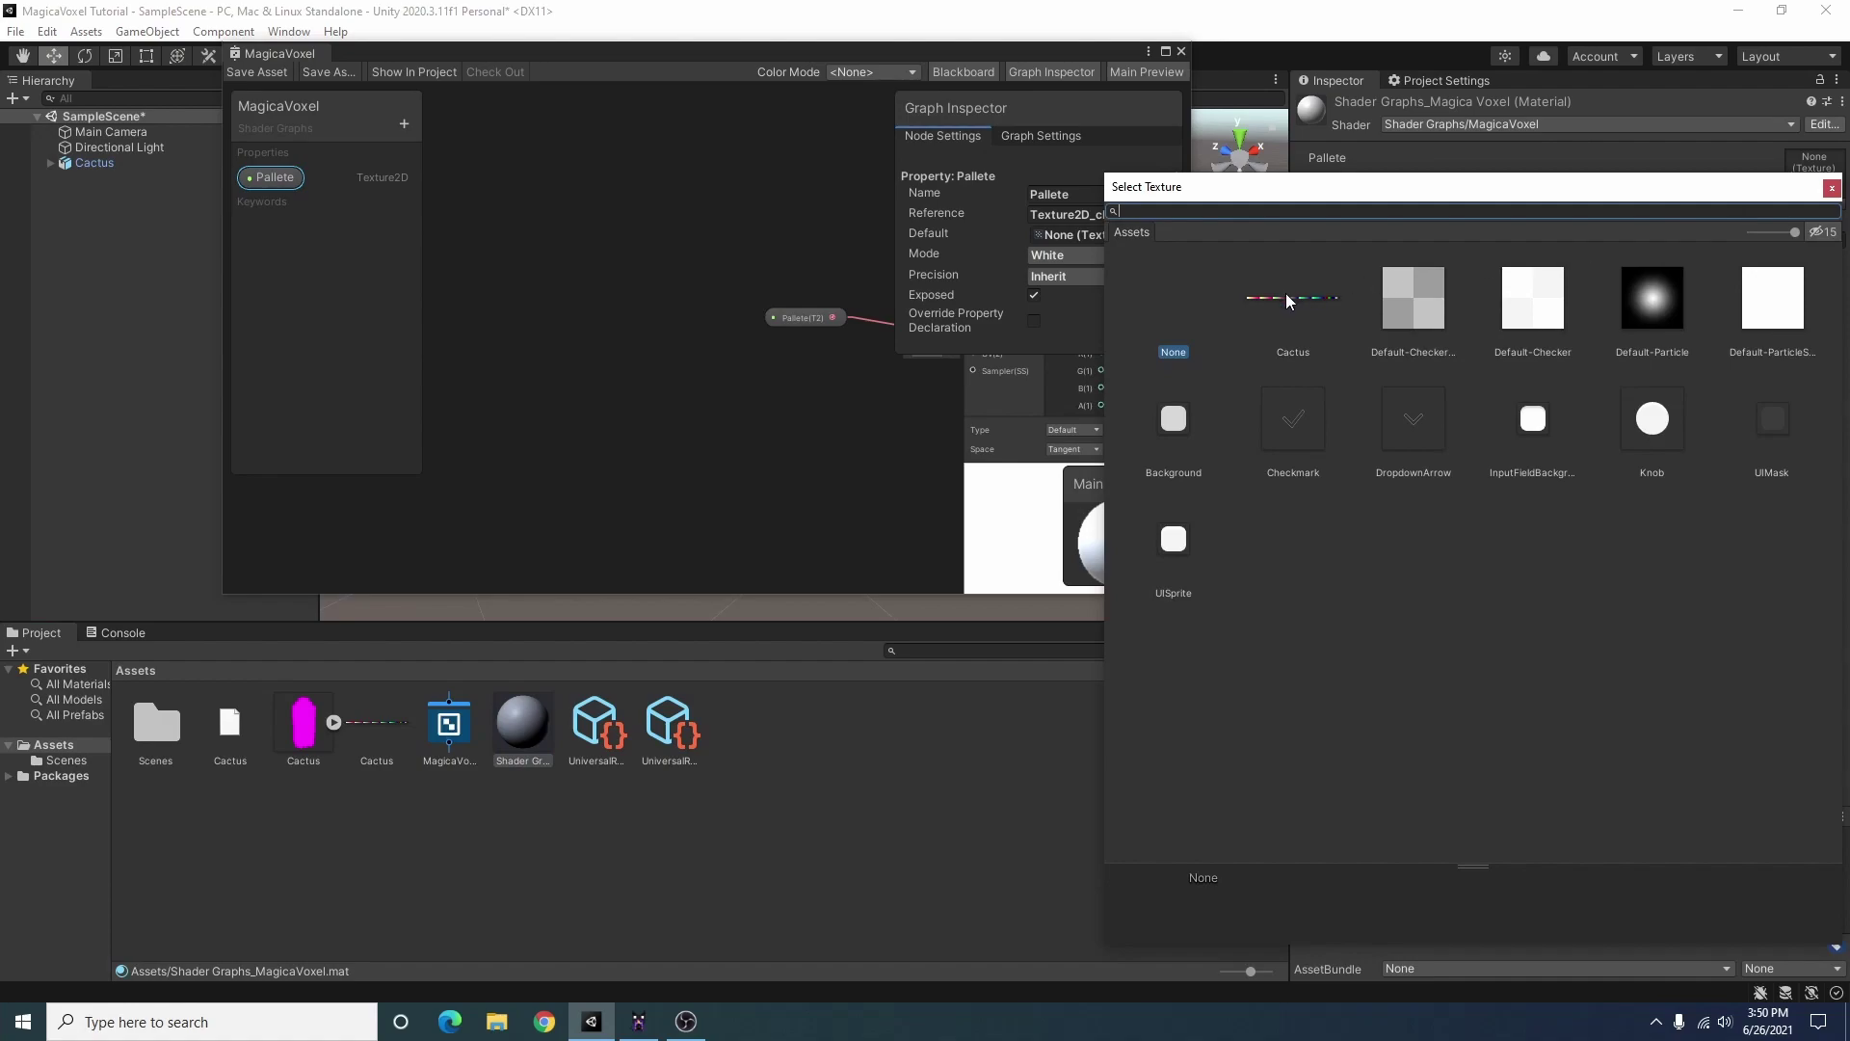
click(1285, 293)
key(Return)
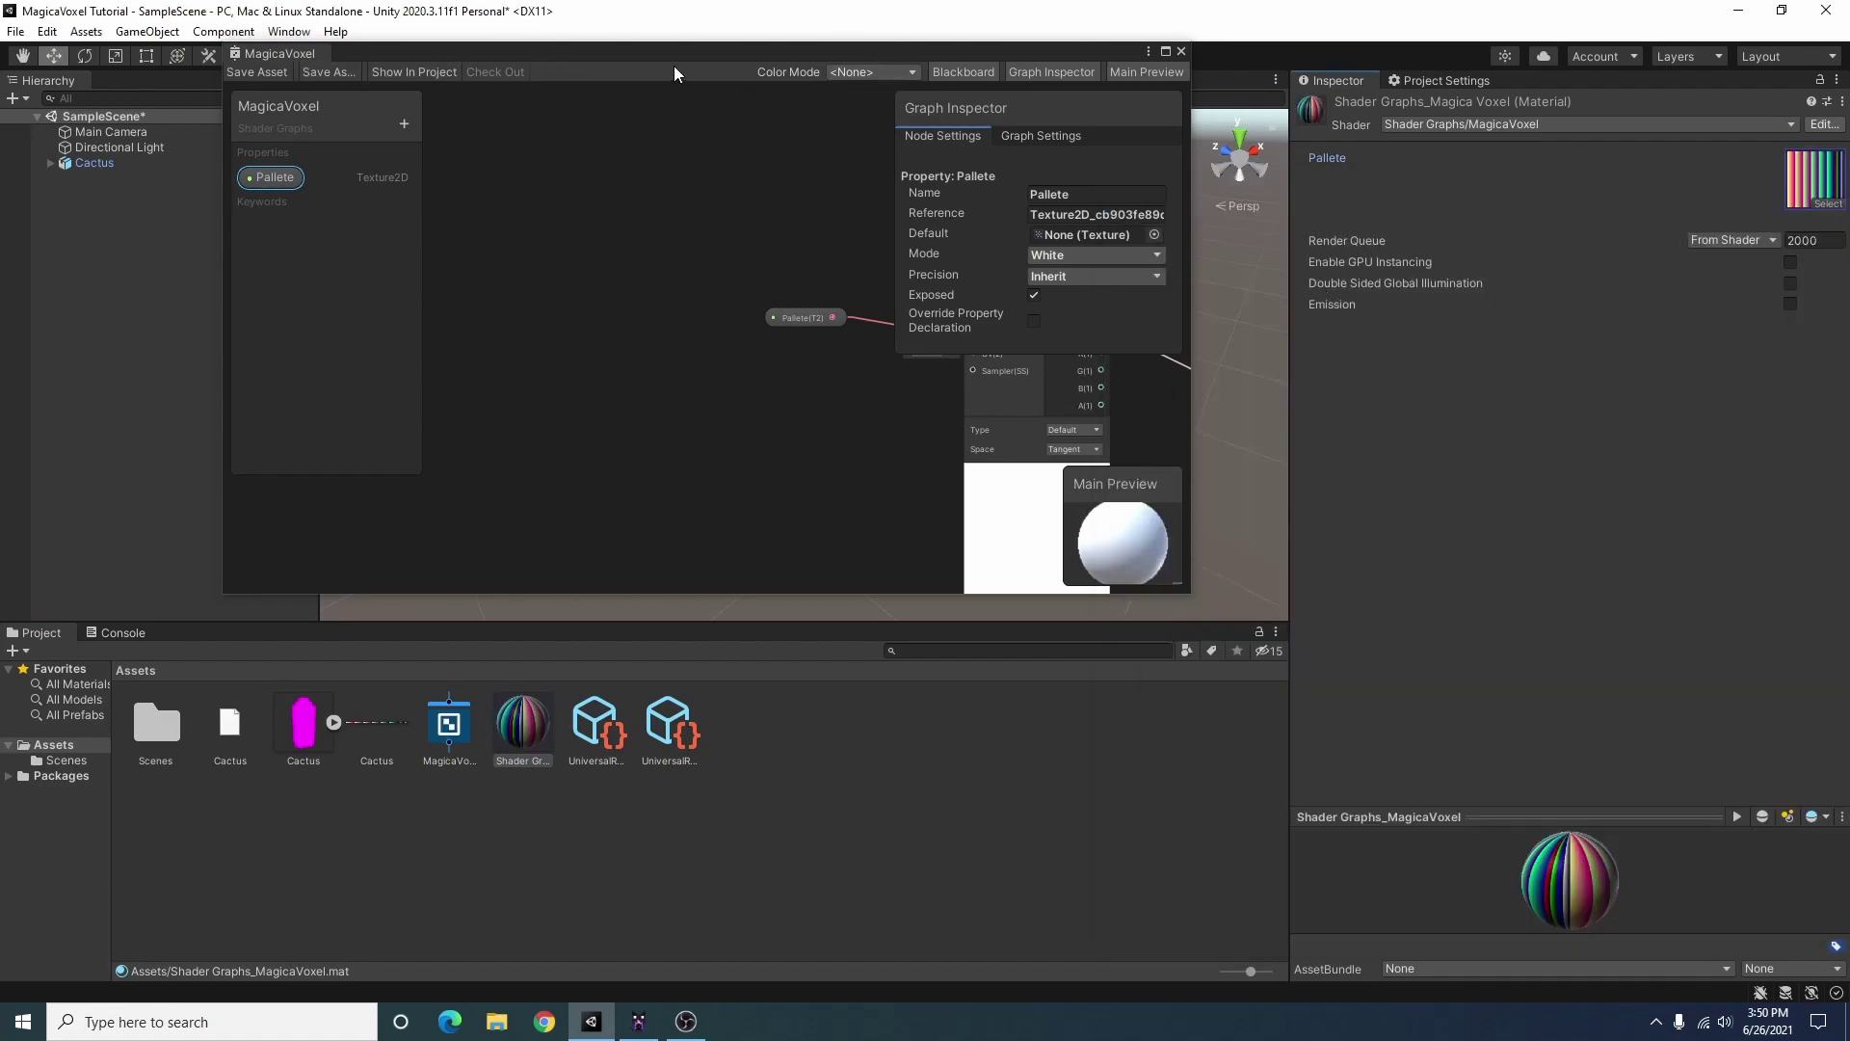
mouse_move(279, 54)
mouse_down()
mouse_move(1006, 179)
mouse_move(1202, 82)
mouse_up()
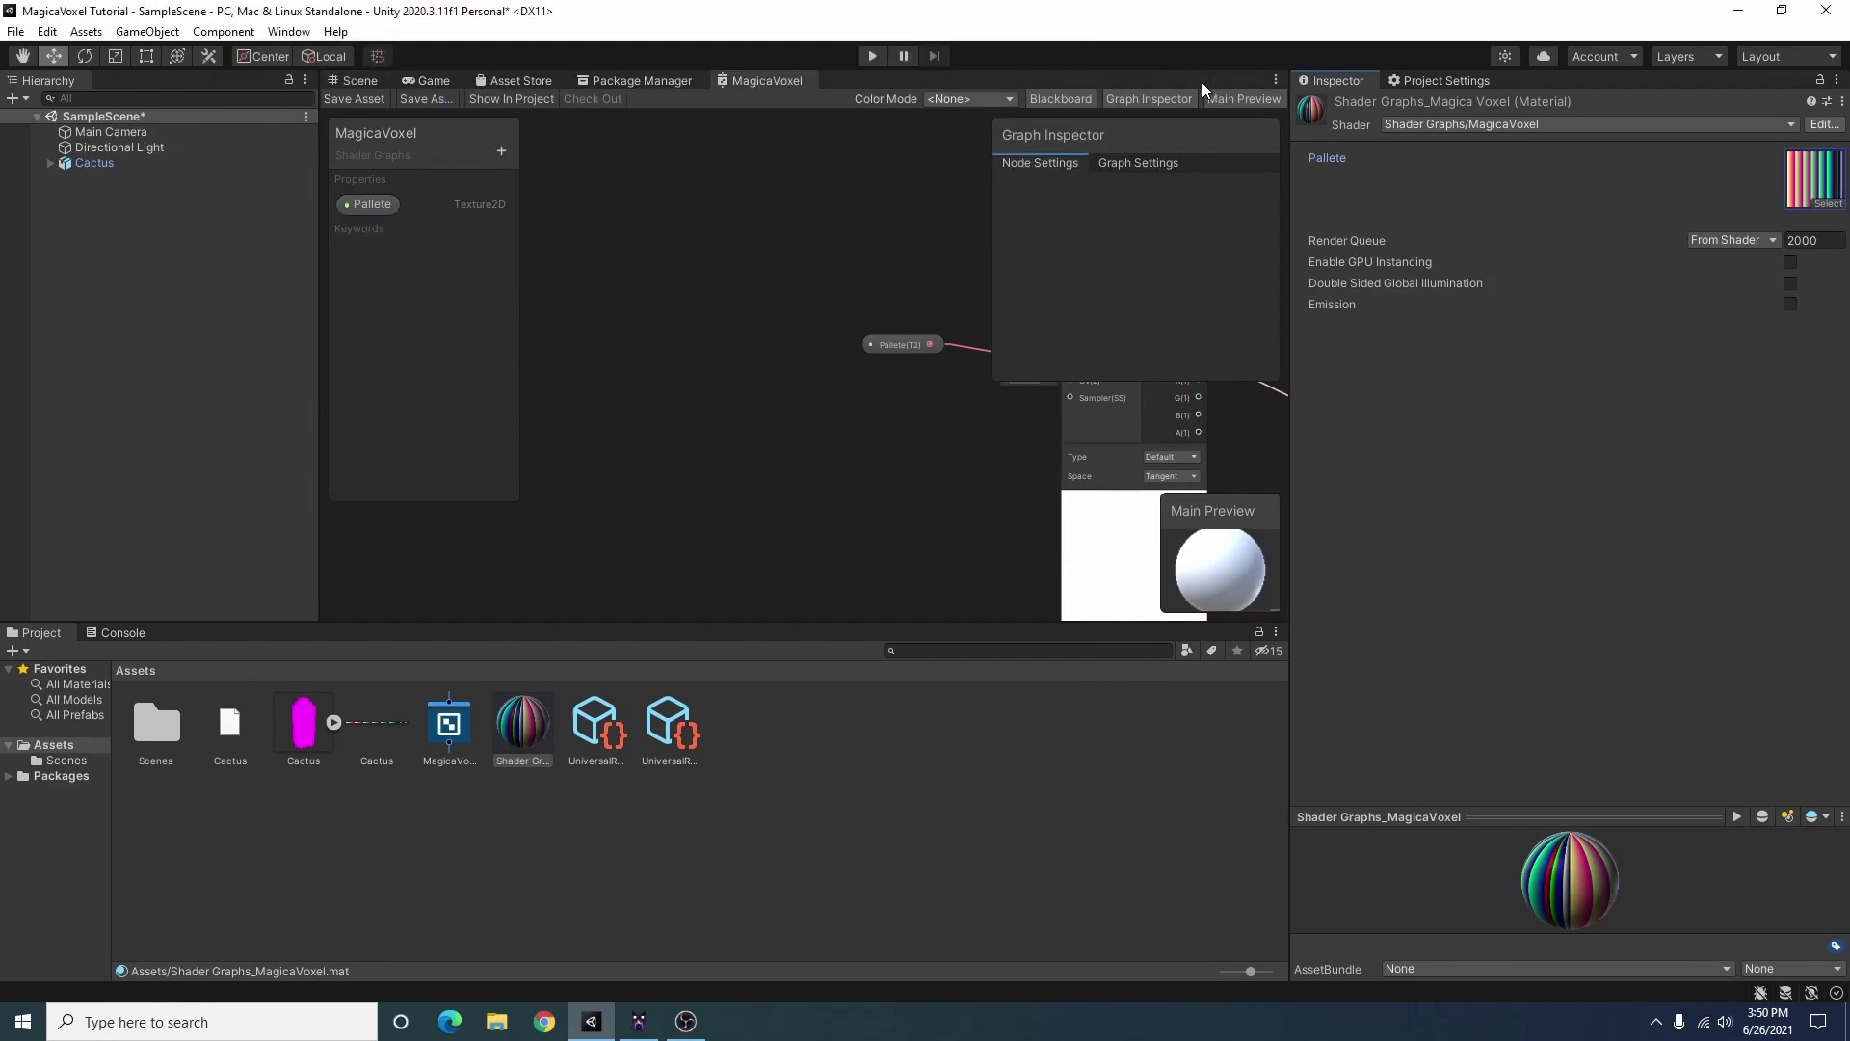
Apply the Shader Graphs_MagicaVoxel material to the Cactus's default mesh child
click(355, 82)
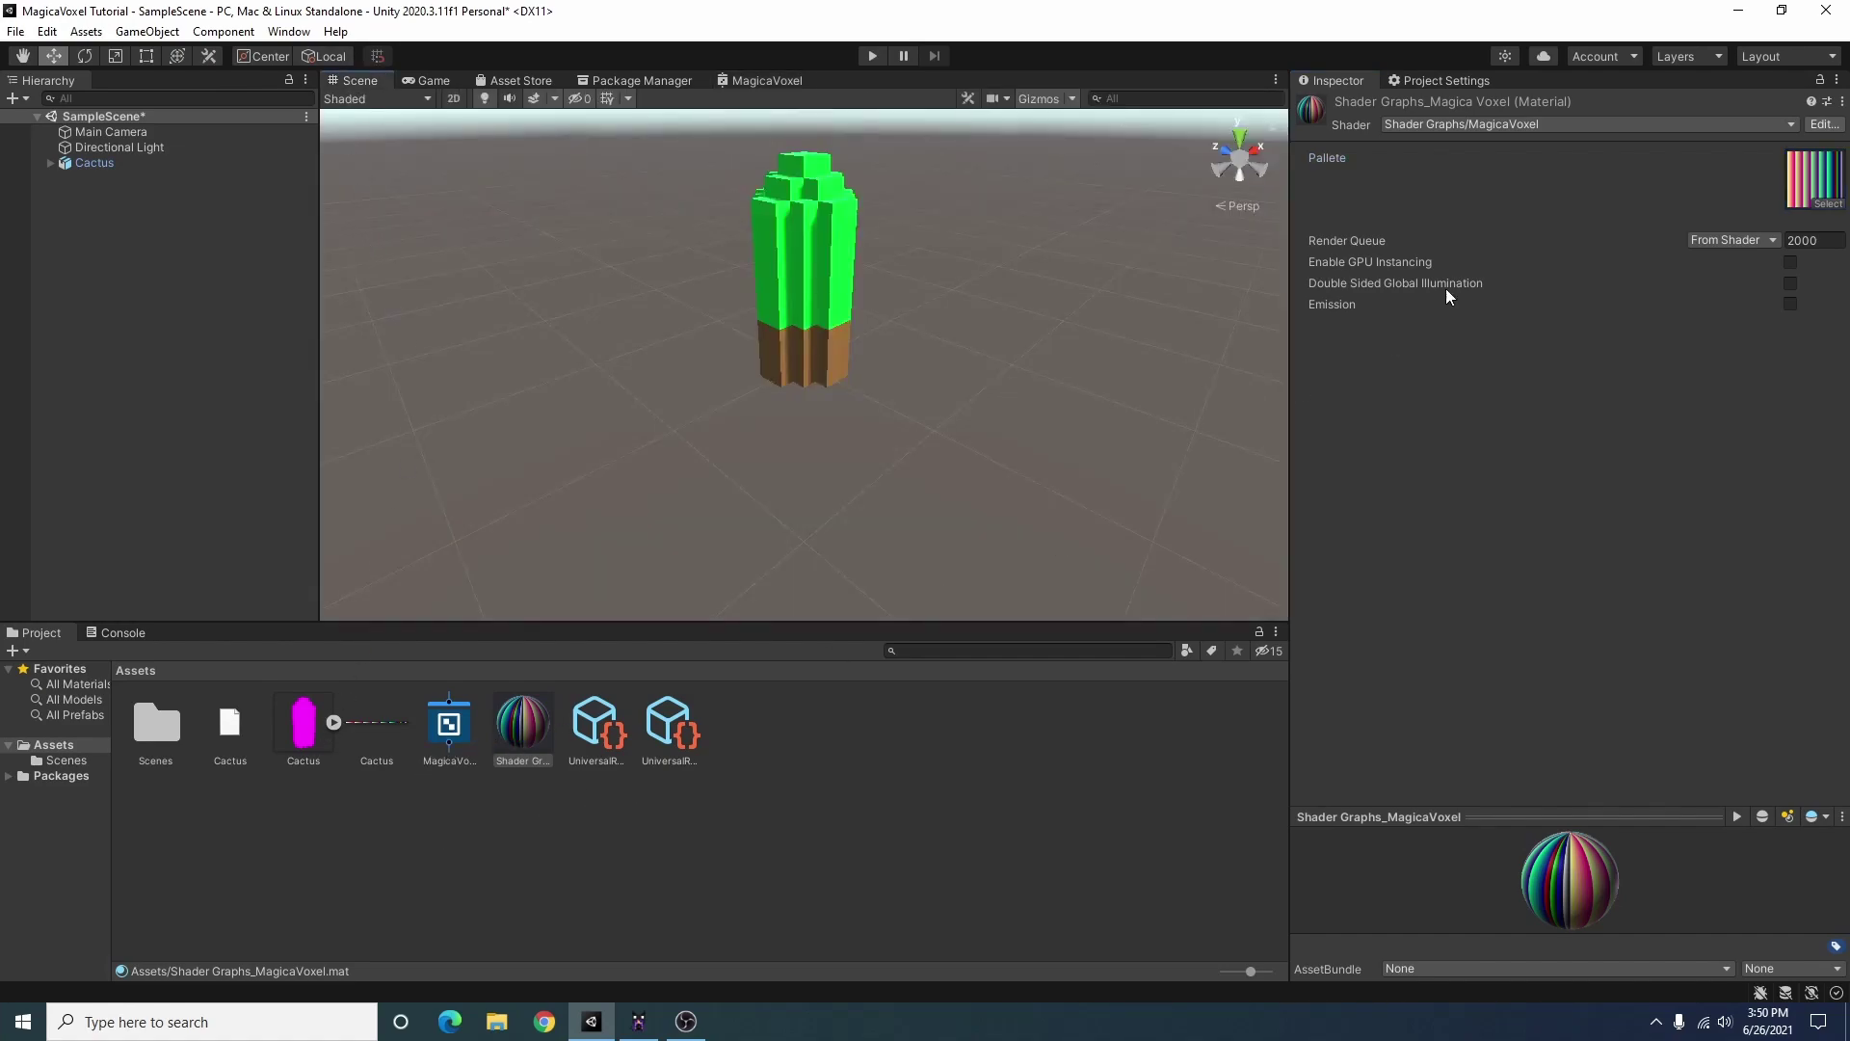
drag(507, 734, 87, 162)
click(513, 735)
click(51, 162)
click(75, 173)
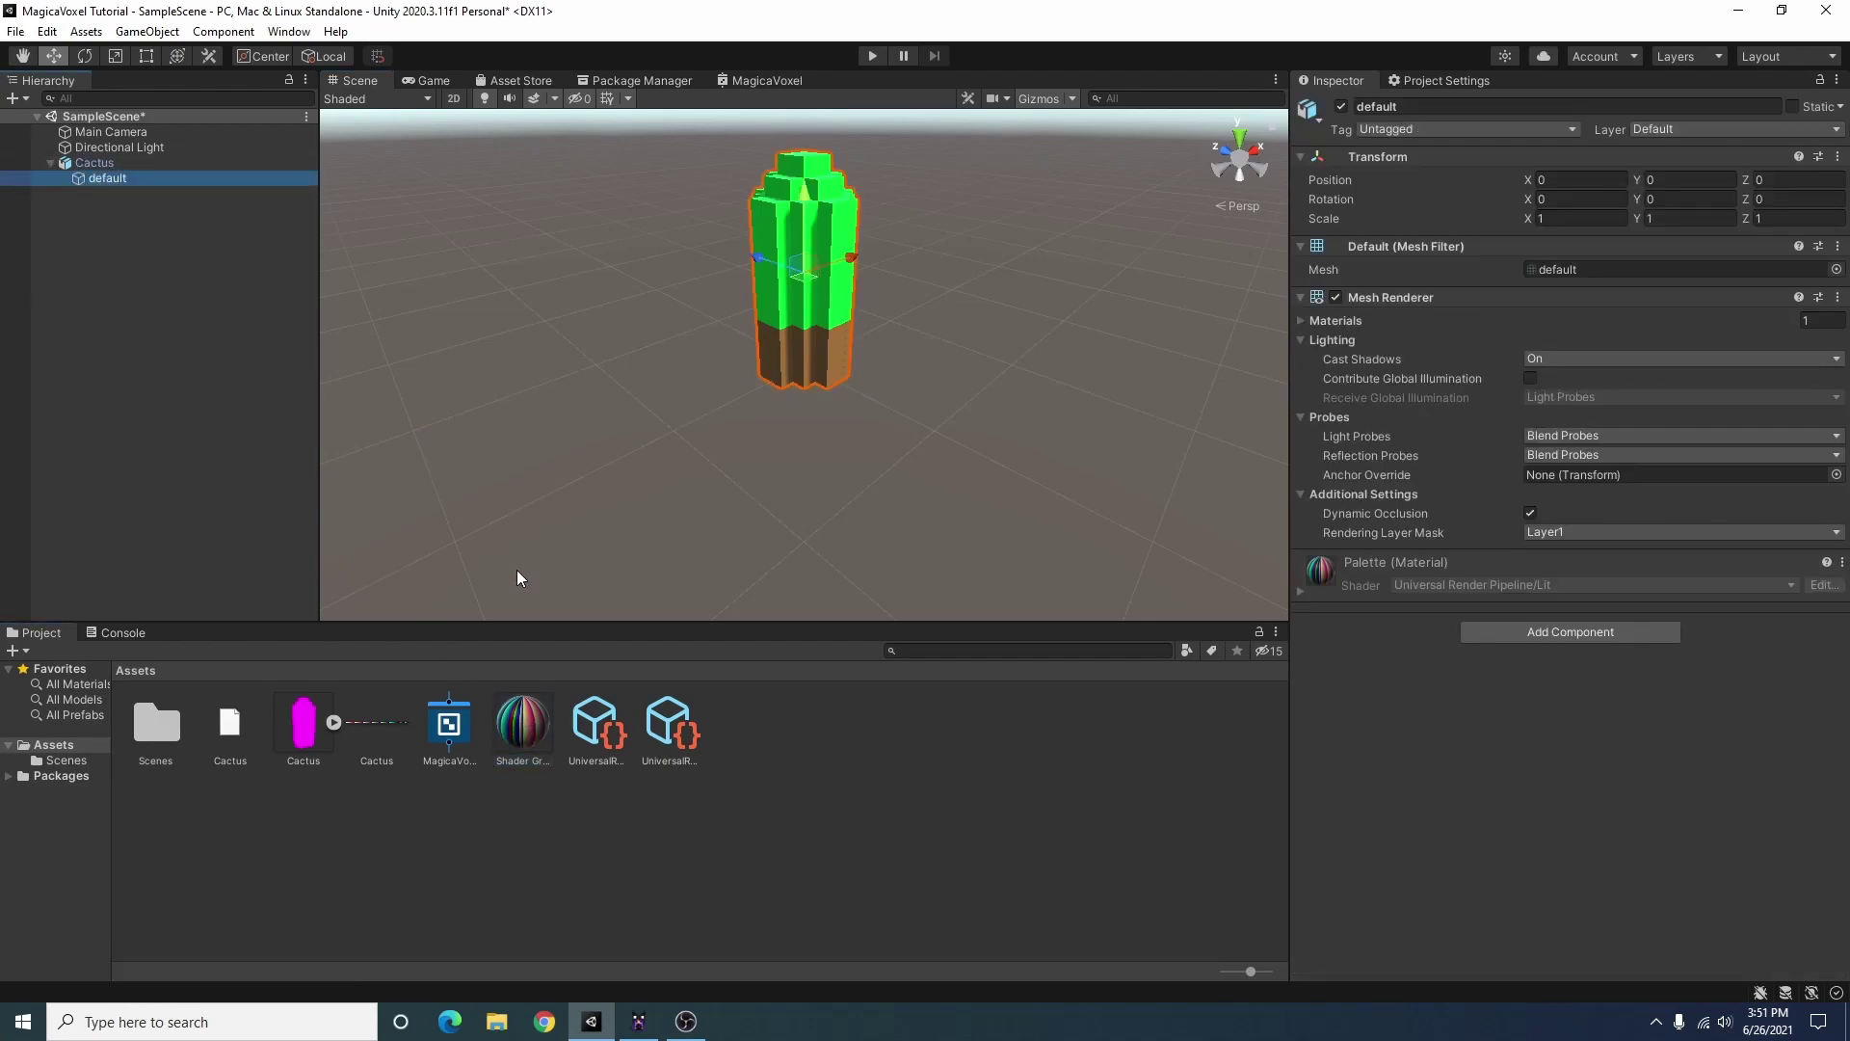
drag(523, 737, 101, 178)
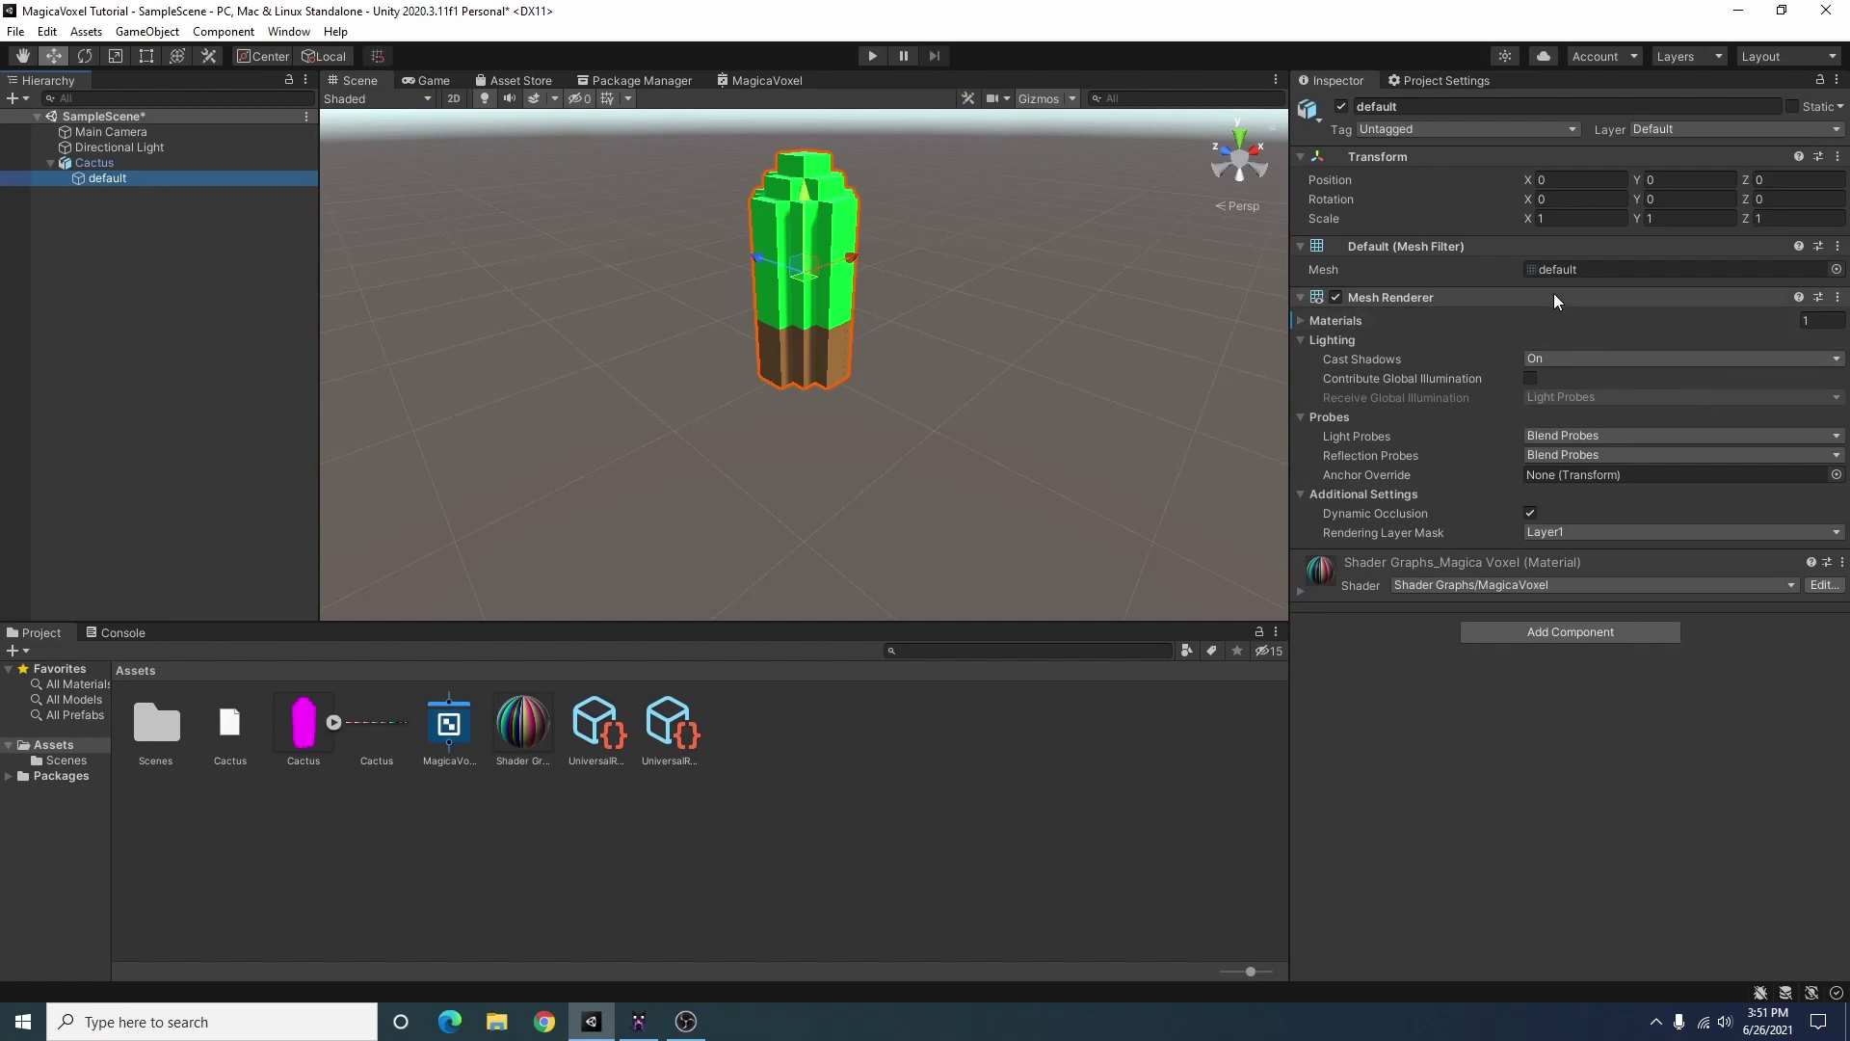
Remove the extra Element 1 material slot from the Mesh Renderer
mouse_move(523, 728)
mouse_down()
mouse_move(1380, 351)
mouse_move(1342, 319)
mouse_up()
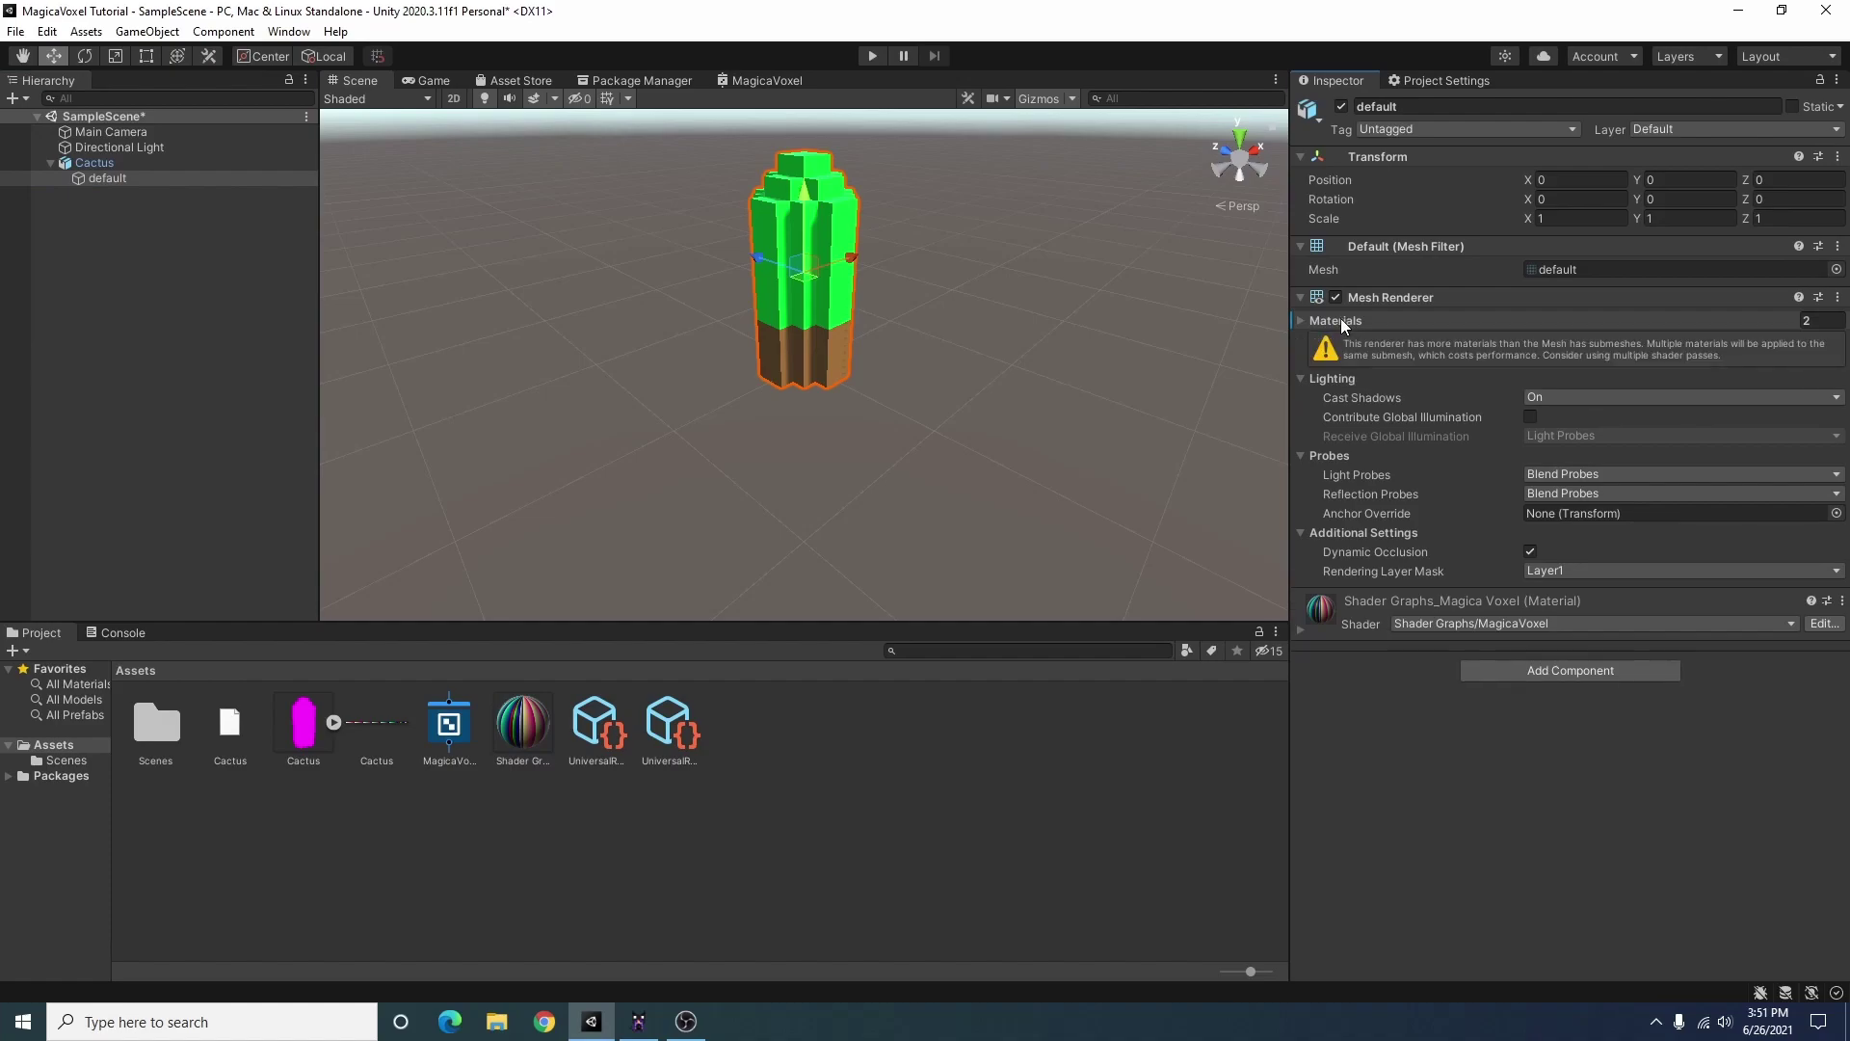
click(1383, 365)
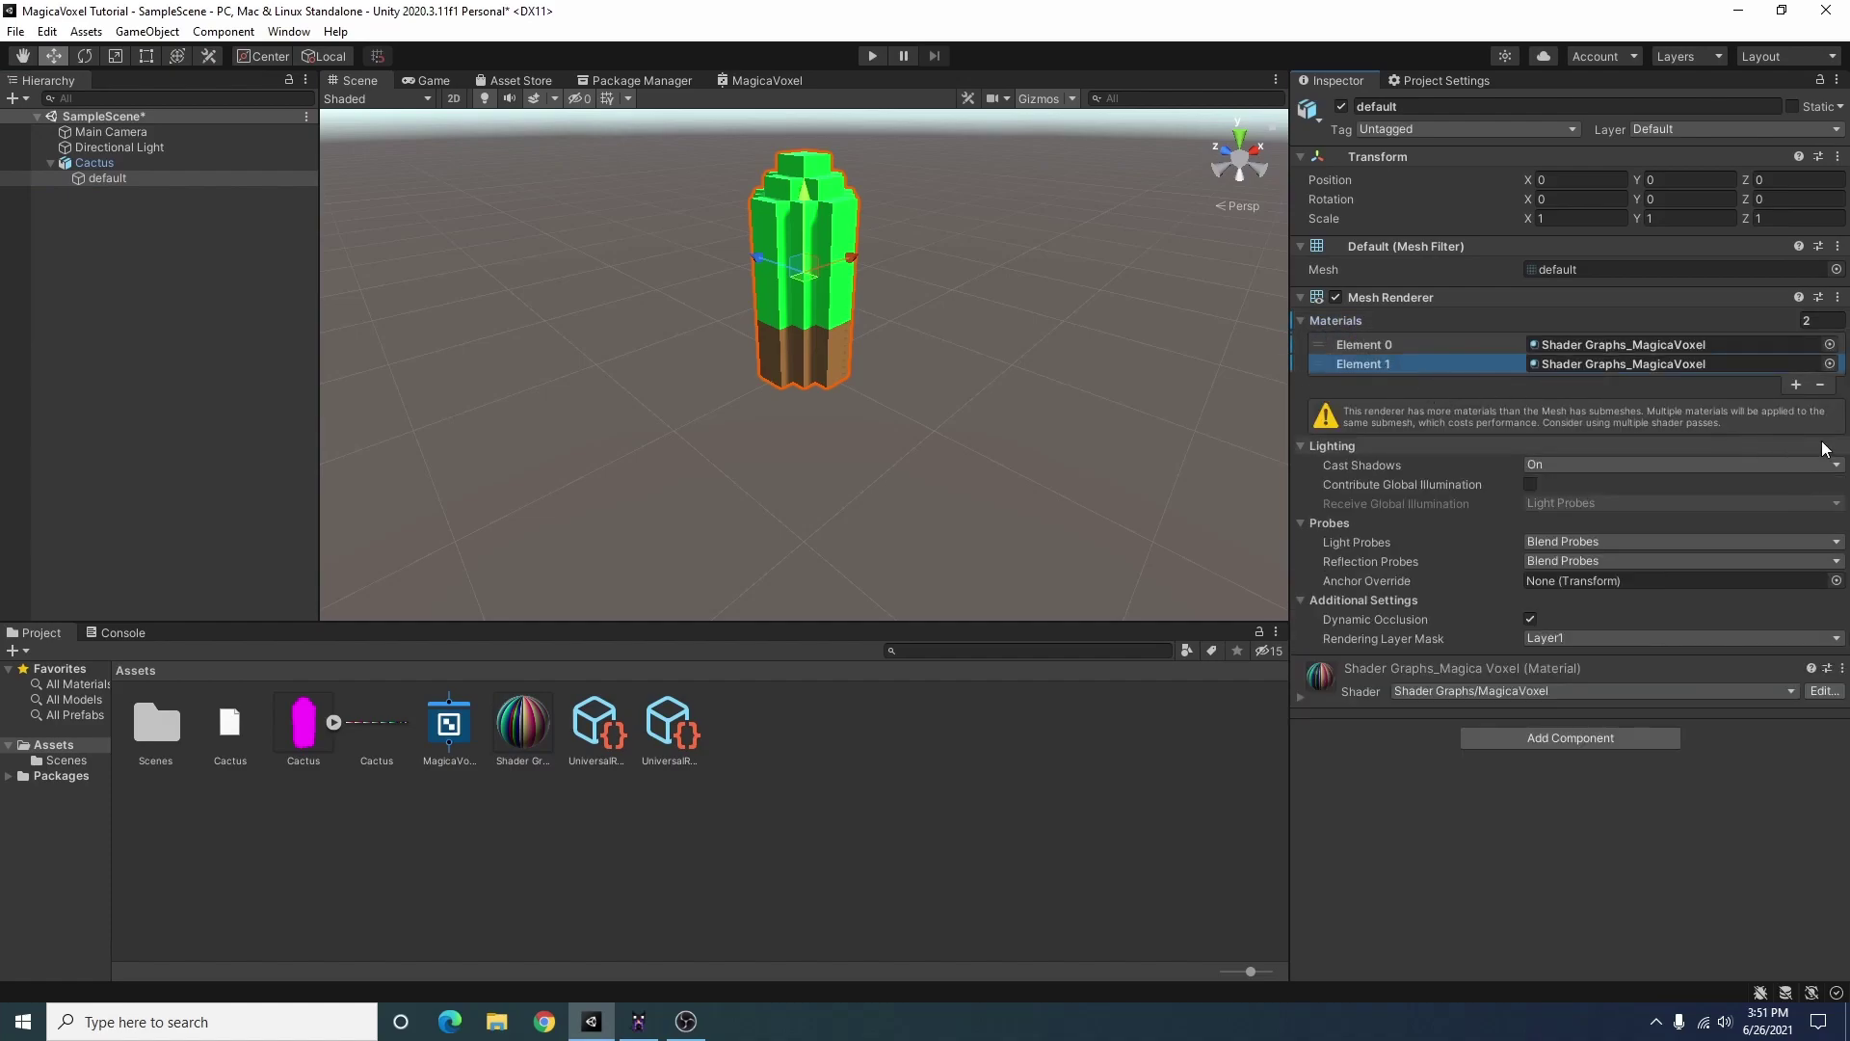
click(1819, 388)
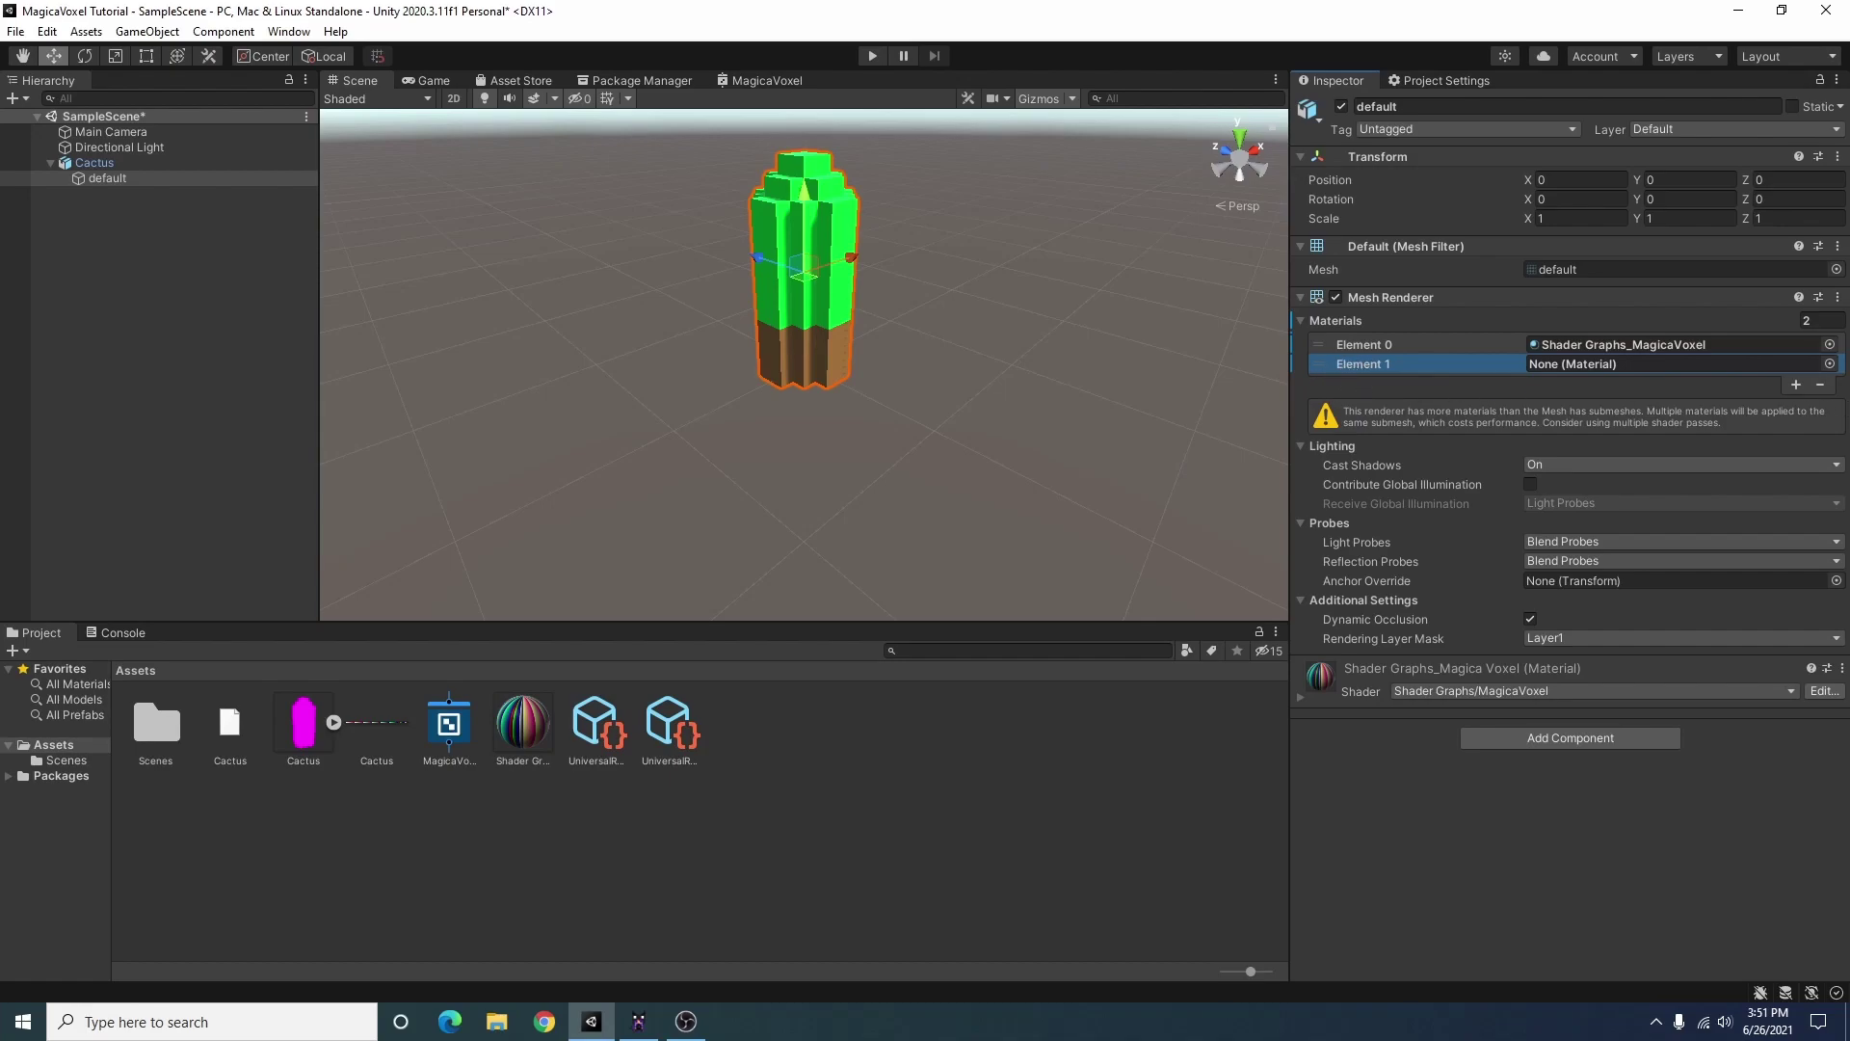
click(1821, 386)
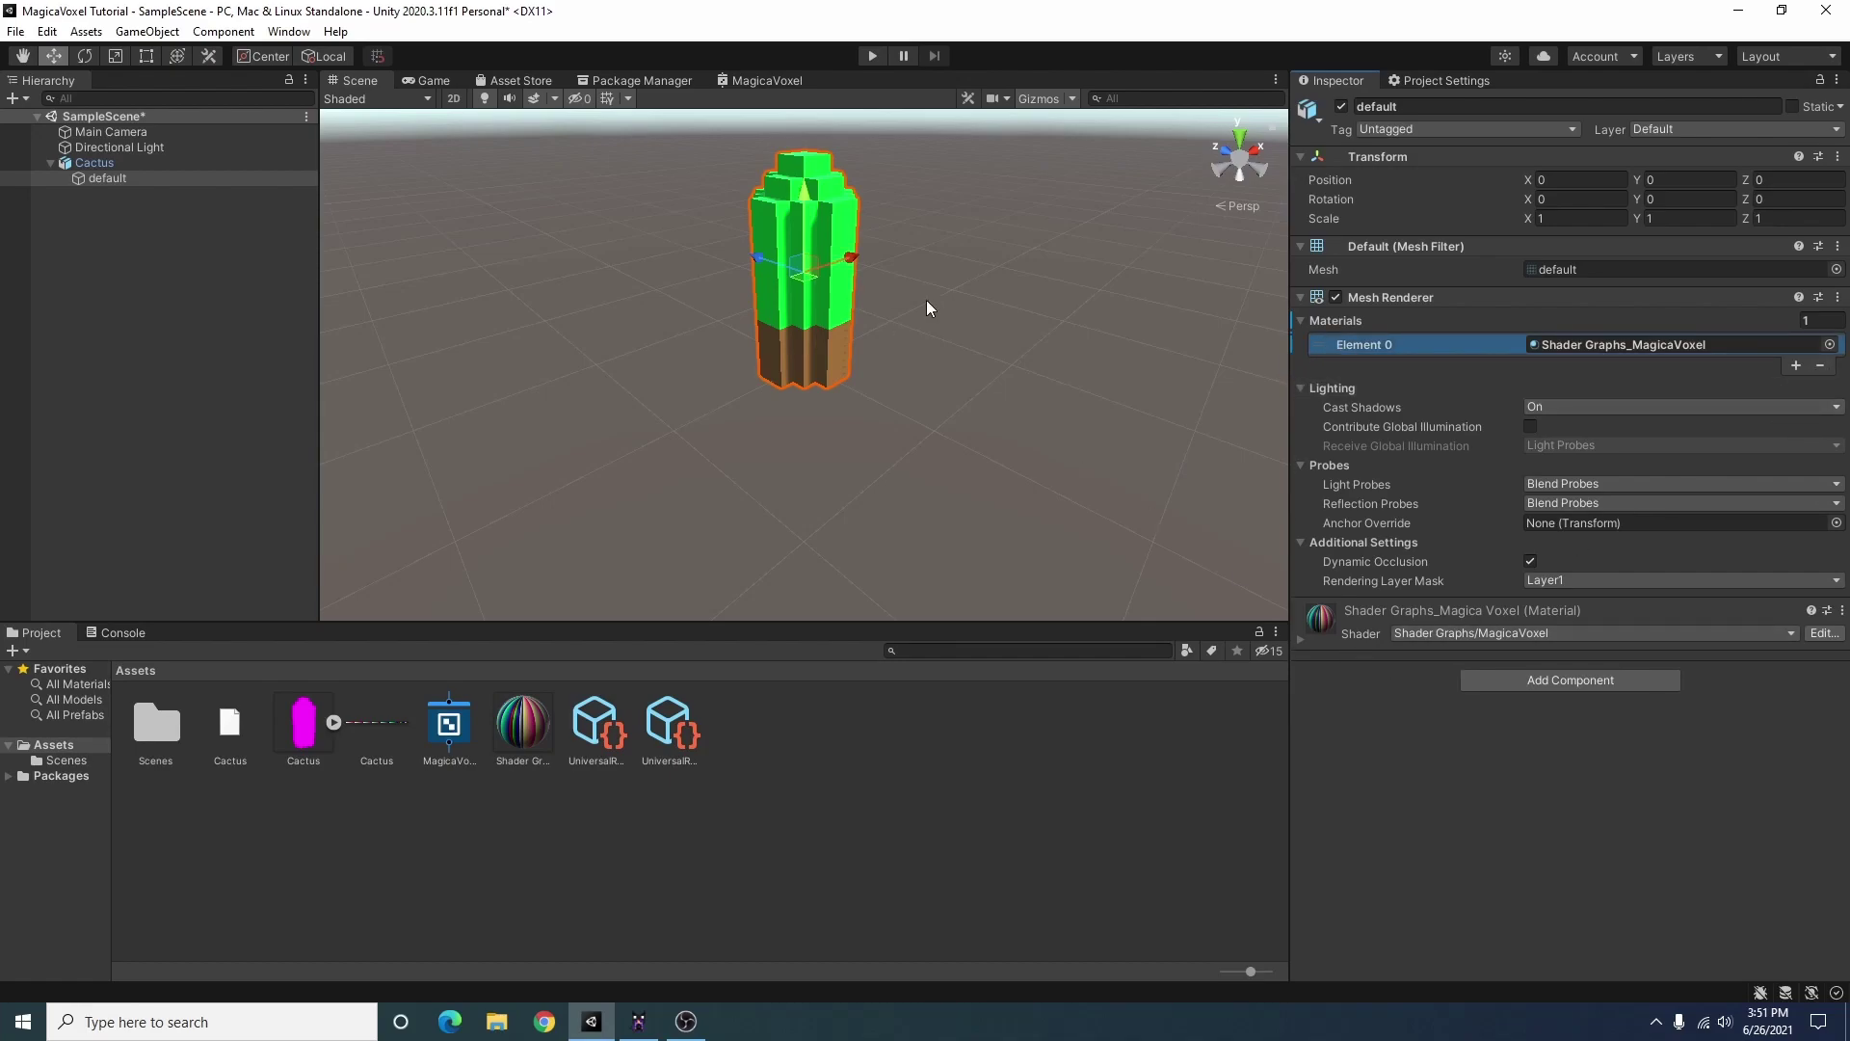
mouse_move(663, 415)
alt+mouse_down()
mouse_move(934, 274)
mouse_move(271, 349)
alt+mouse_up()
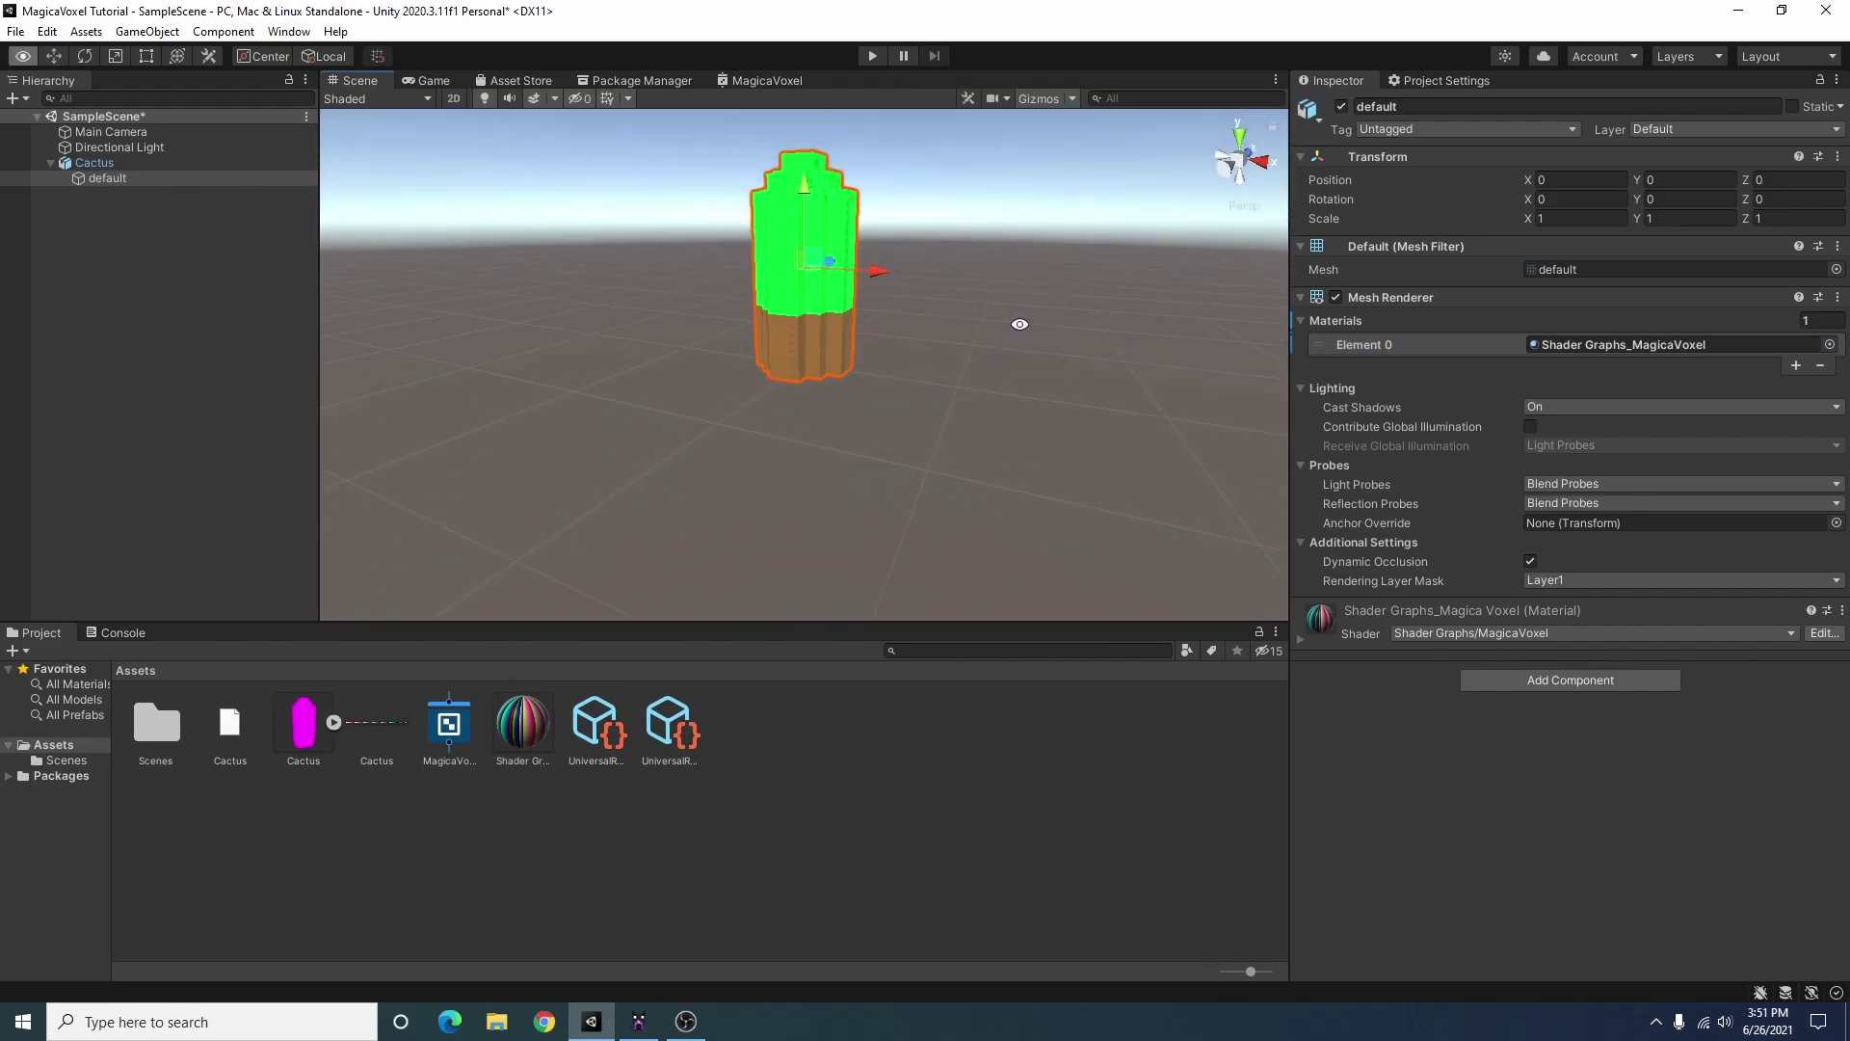
Orbit higher around the cactus and briefly inspect the Shader Graphs_MagicaVoxel material
alt+drag(1015, 321, 1079, 412)
click(546, 719)
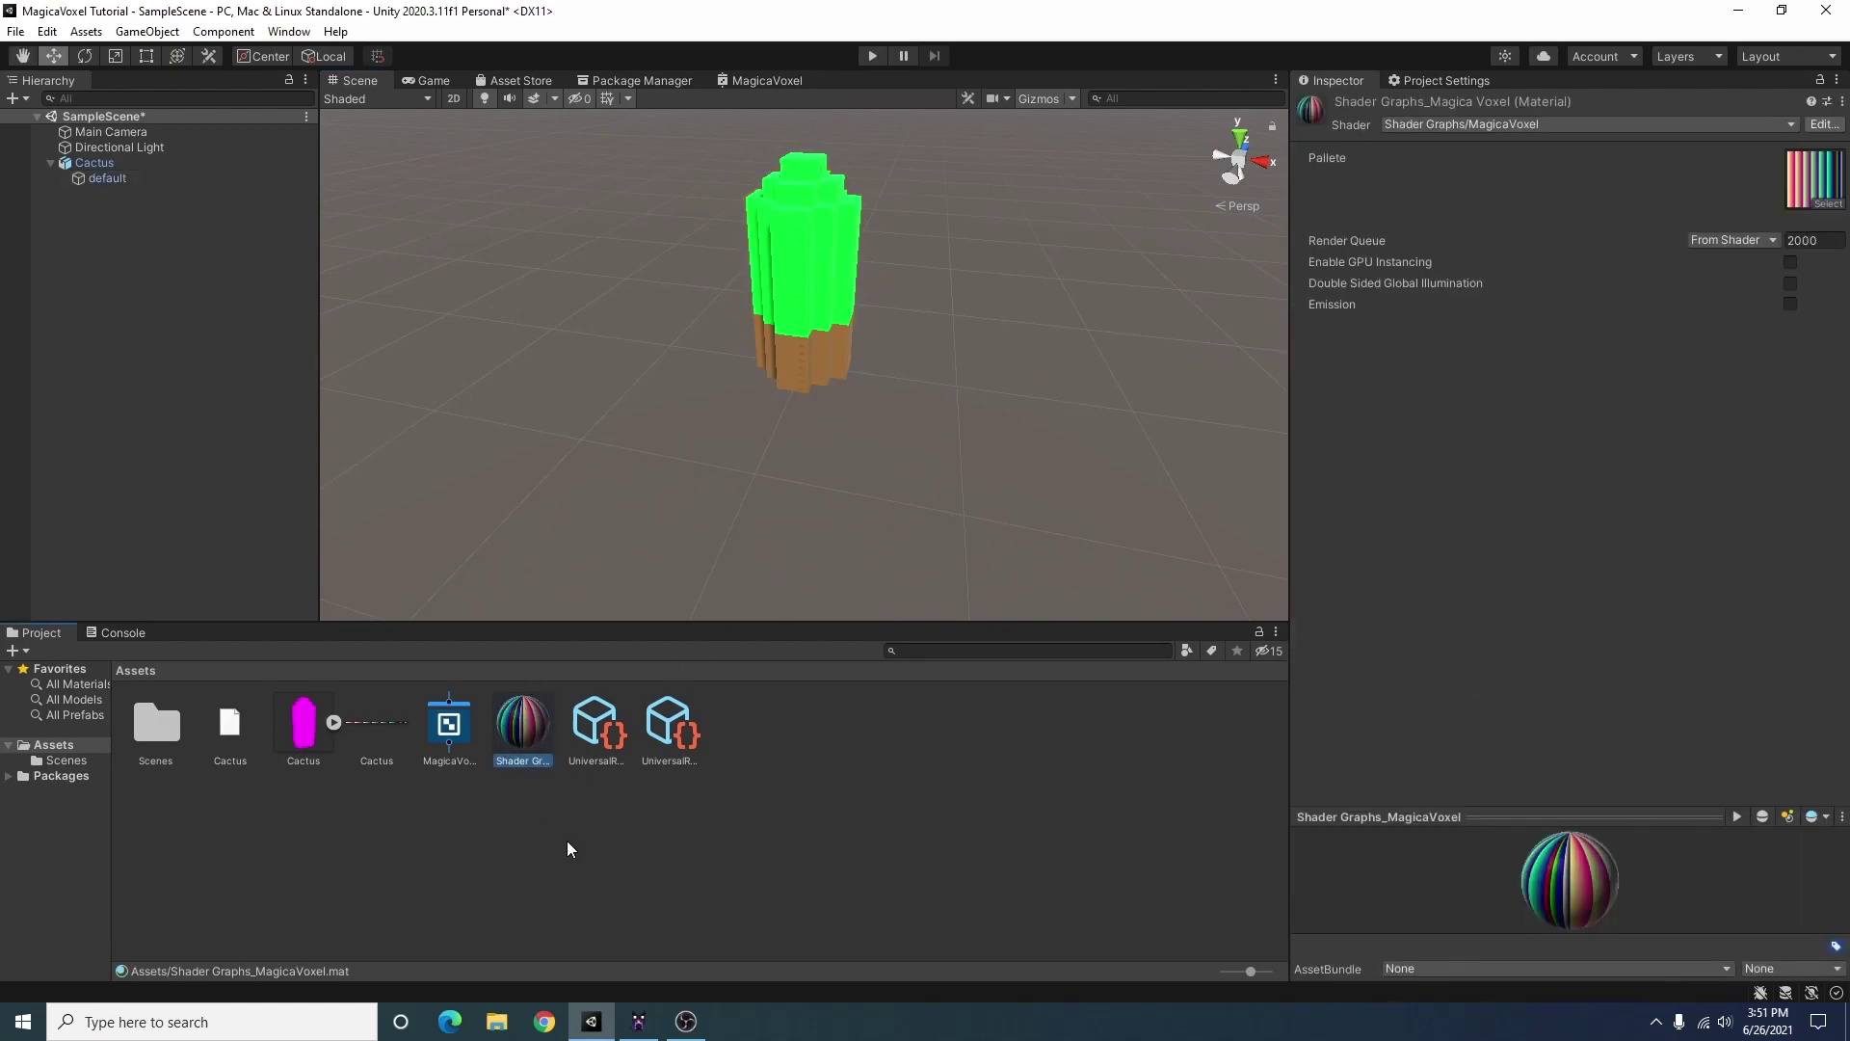
click(720, 706)
Load chr_sword in MagicaVoxel without saving the cactus, and paint one hair voxel red
click(638, 1020)
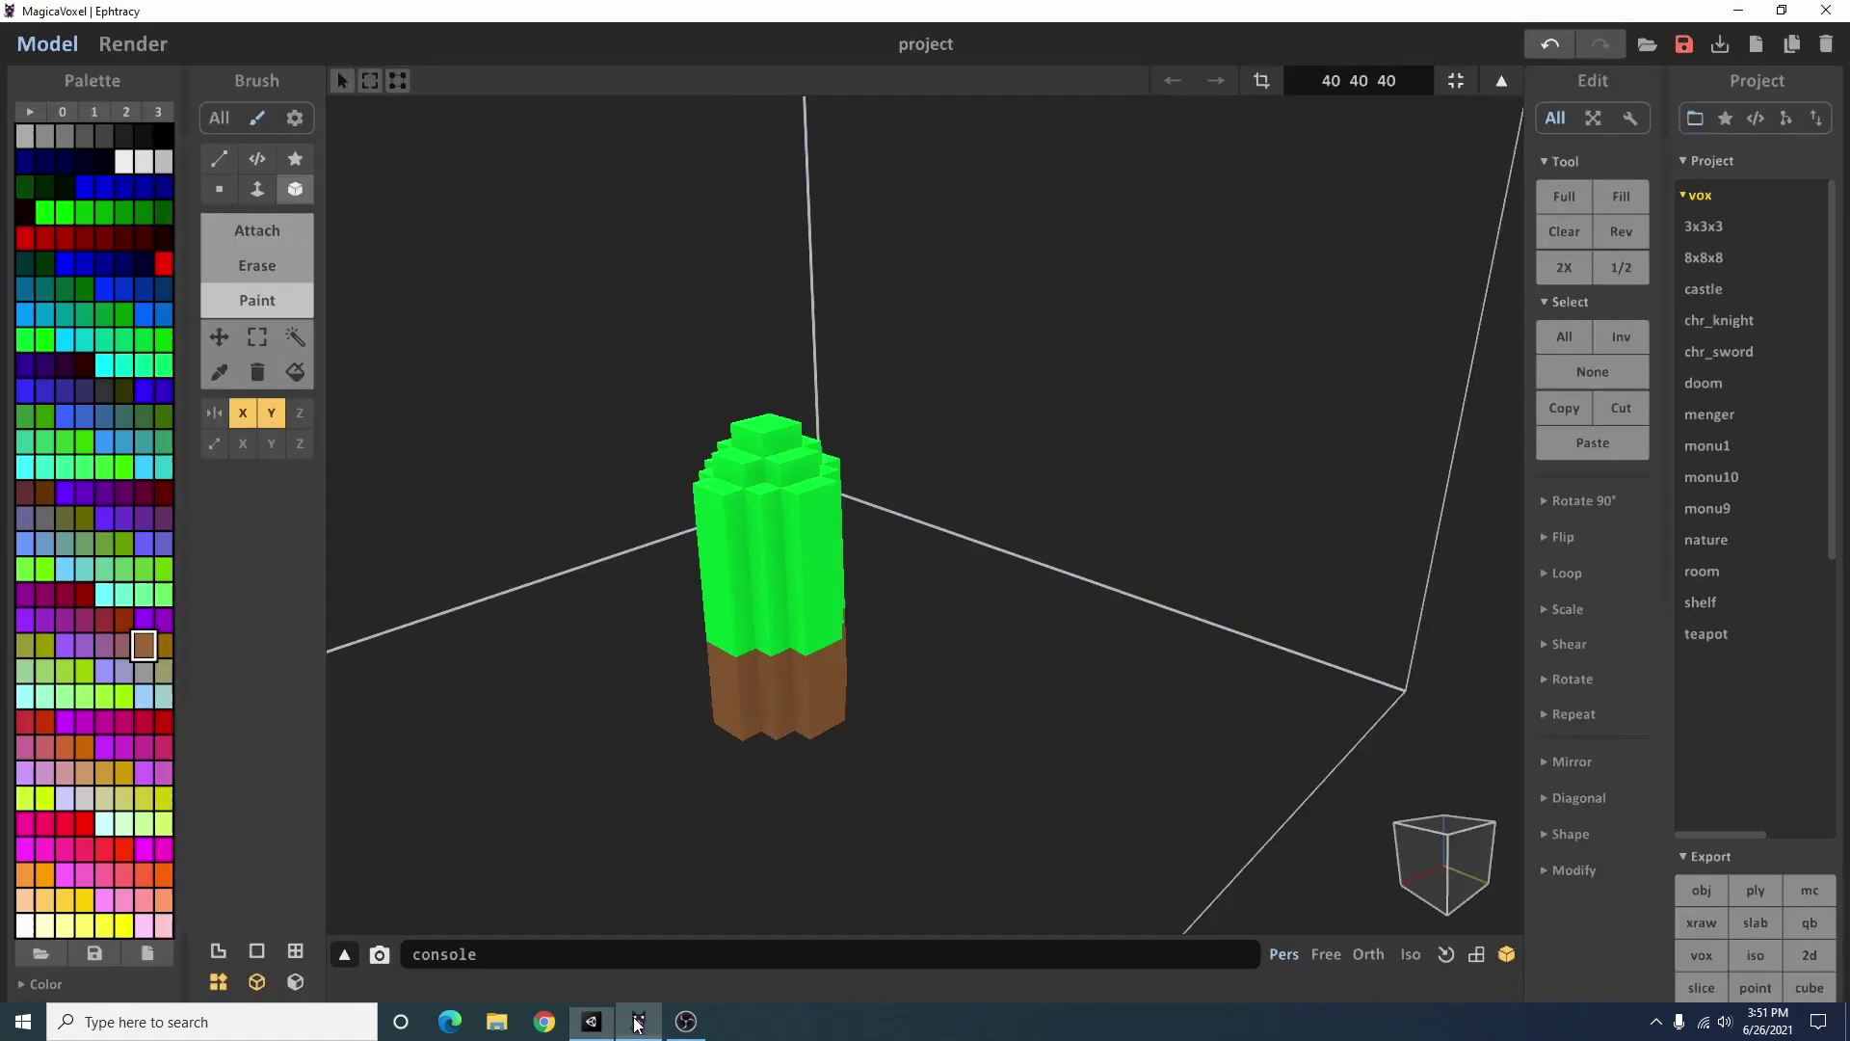
scroll(1164, 485, down, 3)
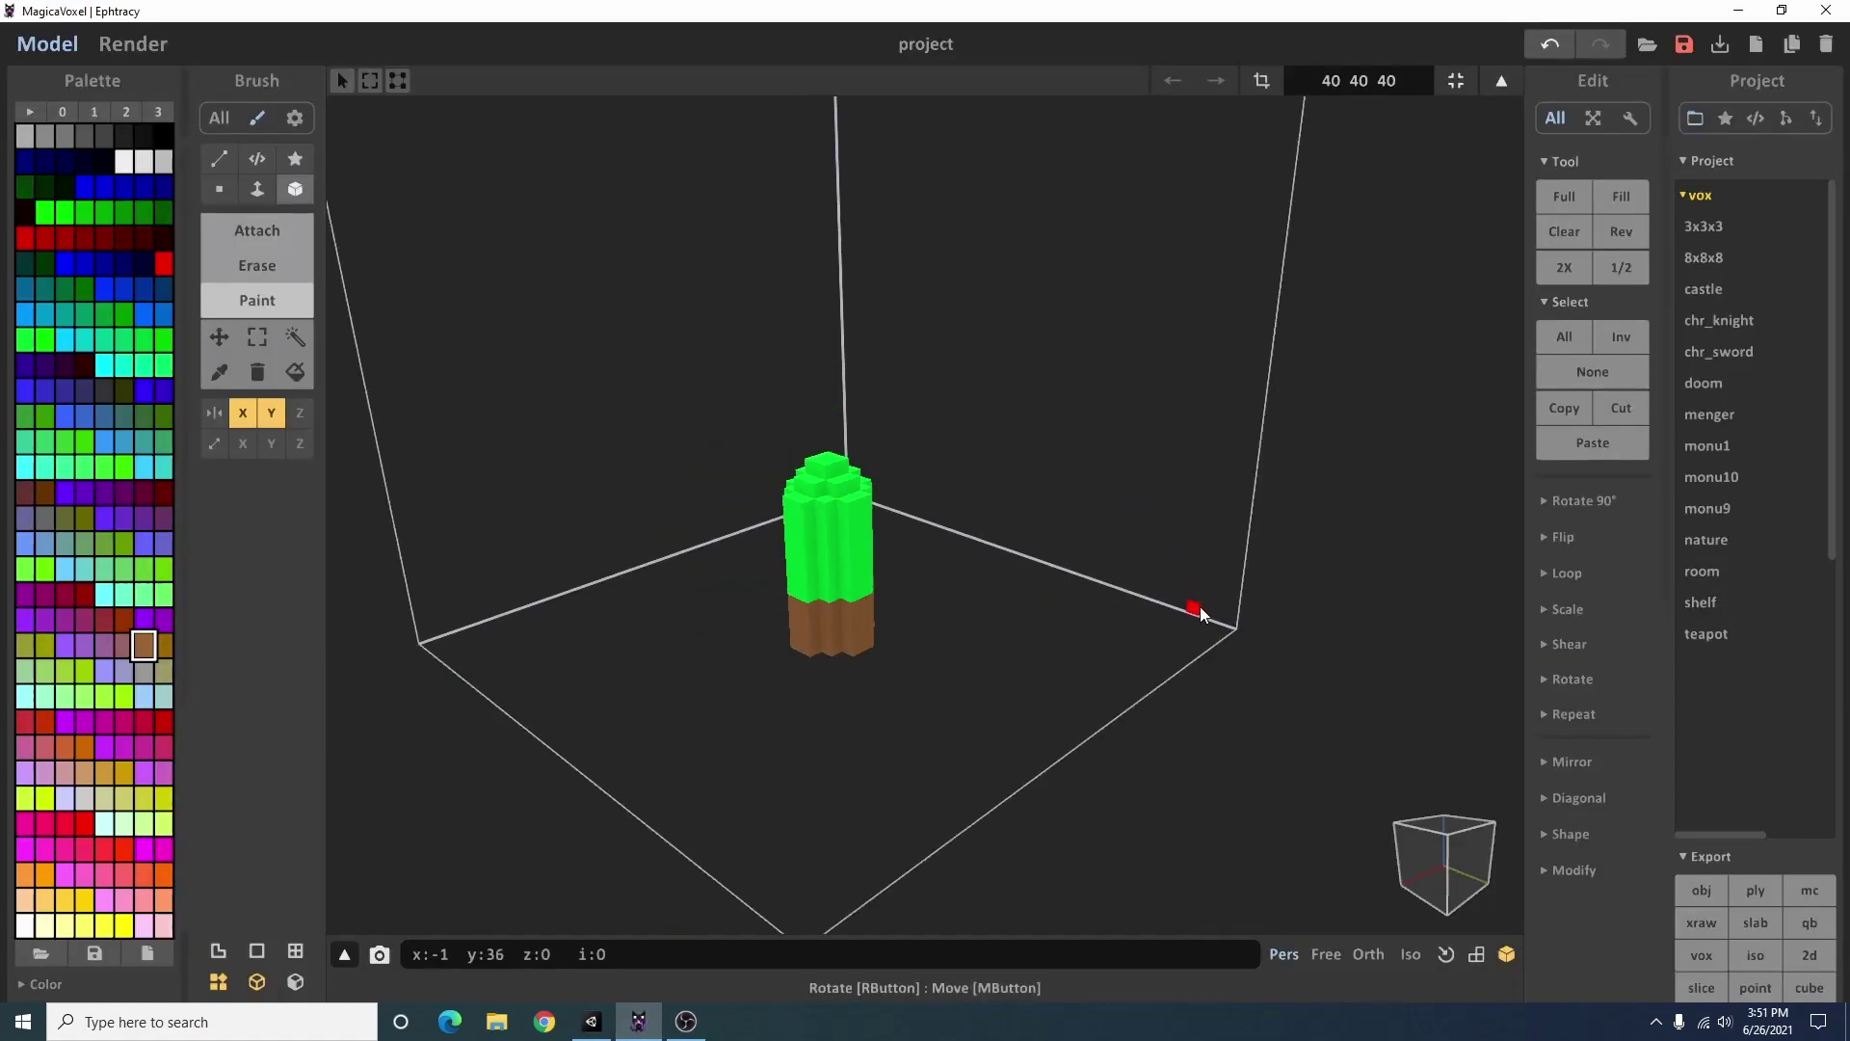
click(1727, 347)
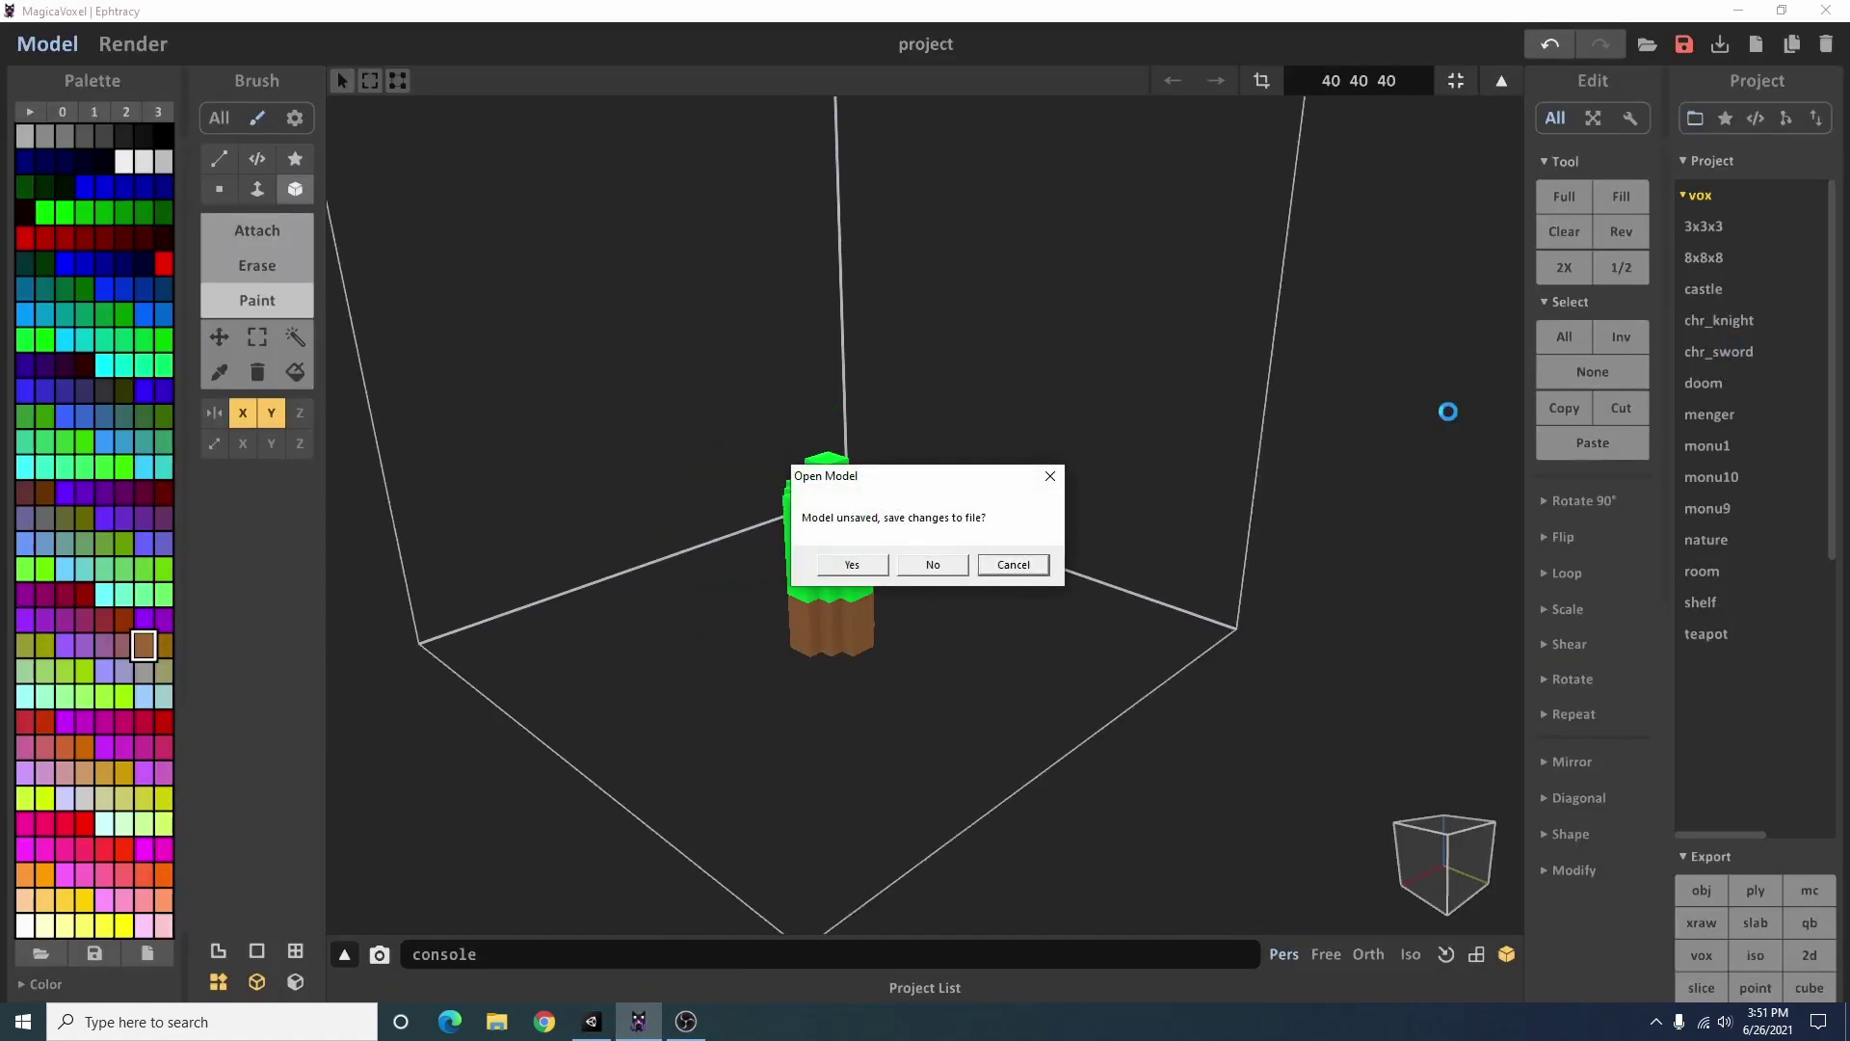
click(854, 566)
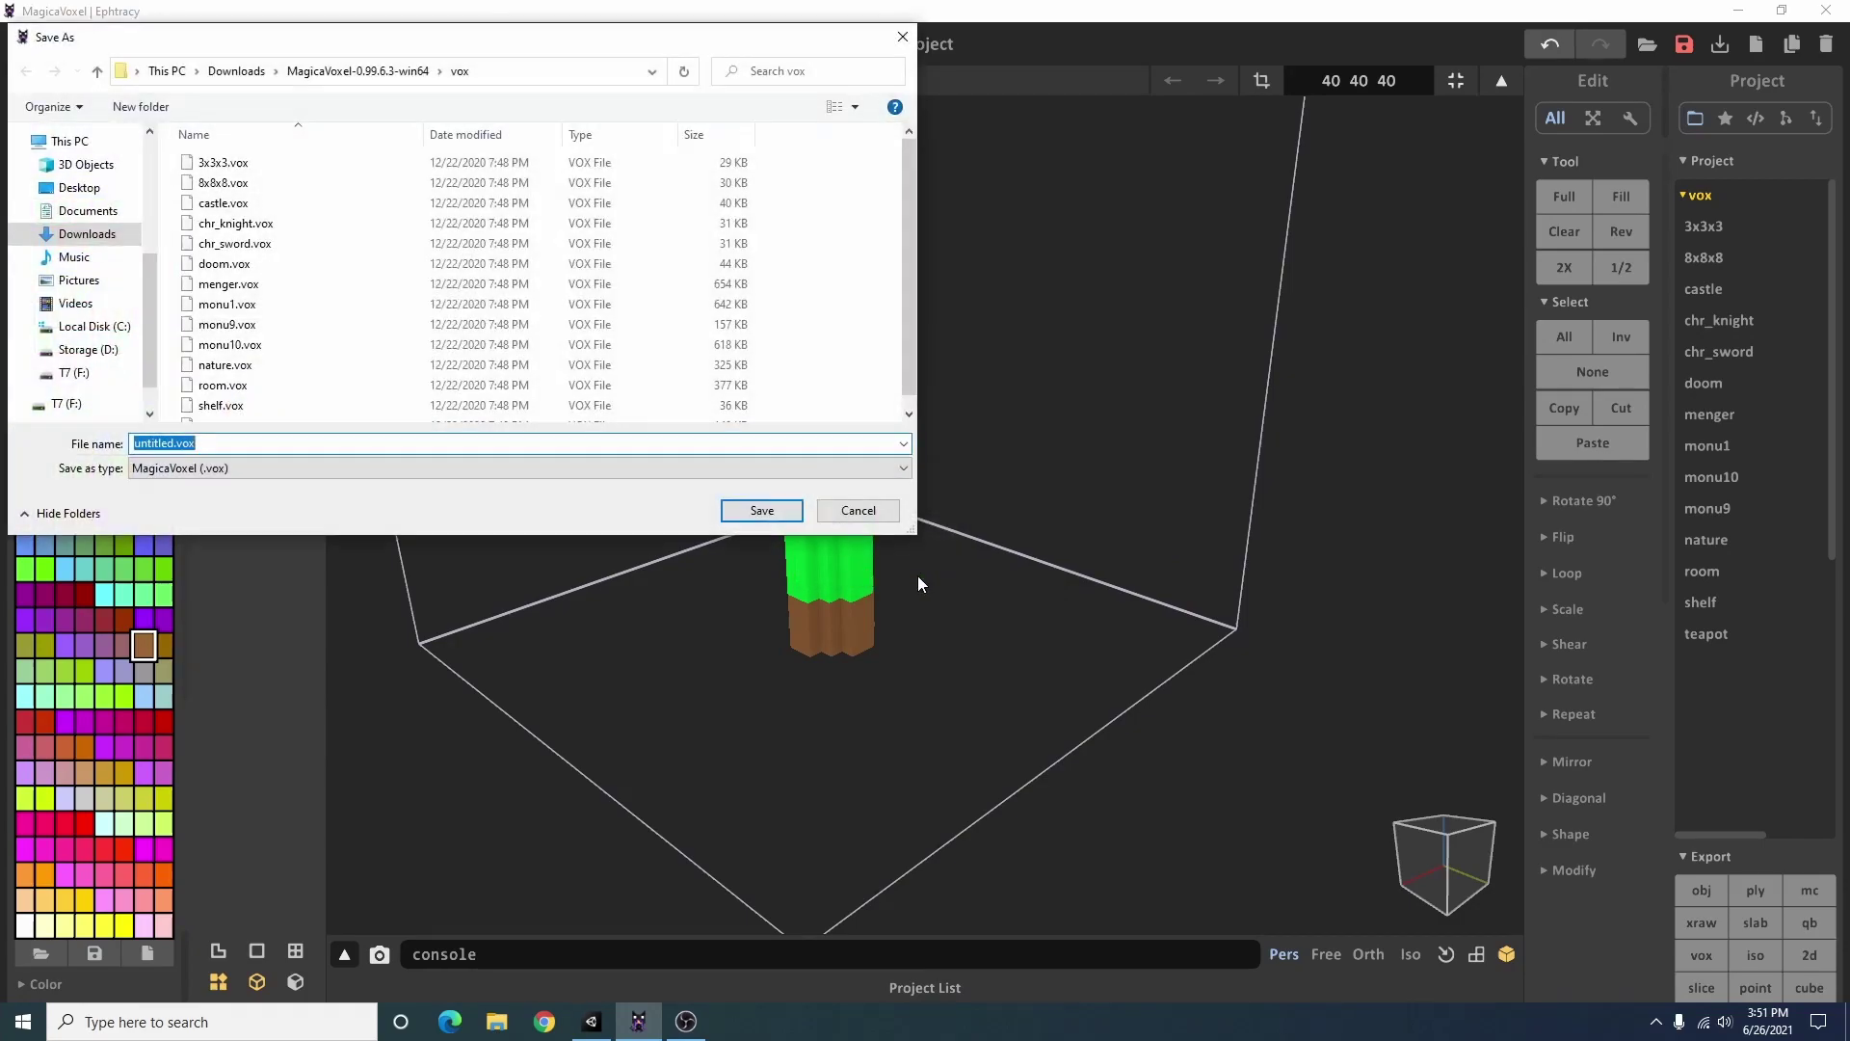
click(853, 515)
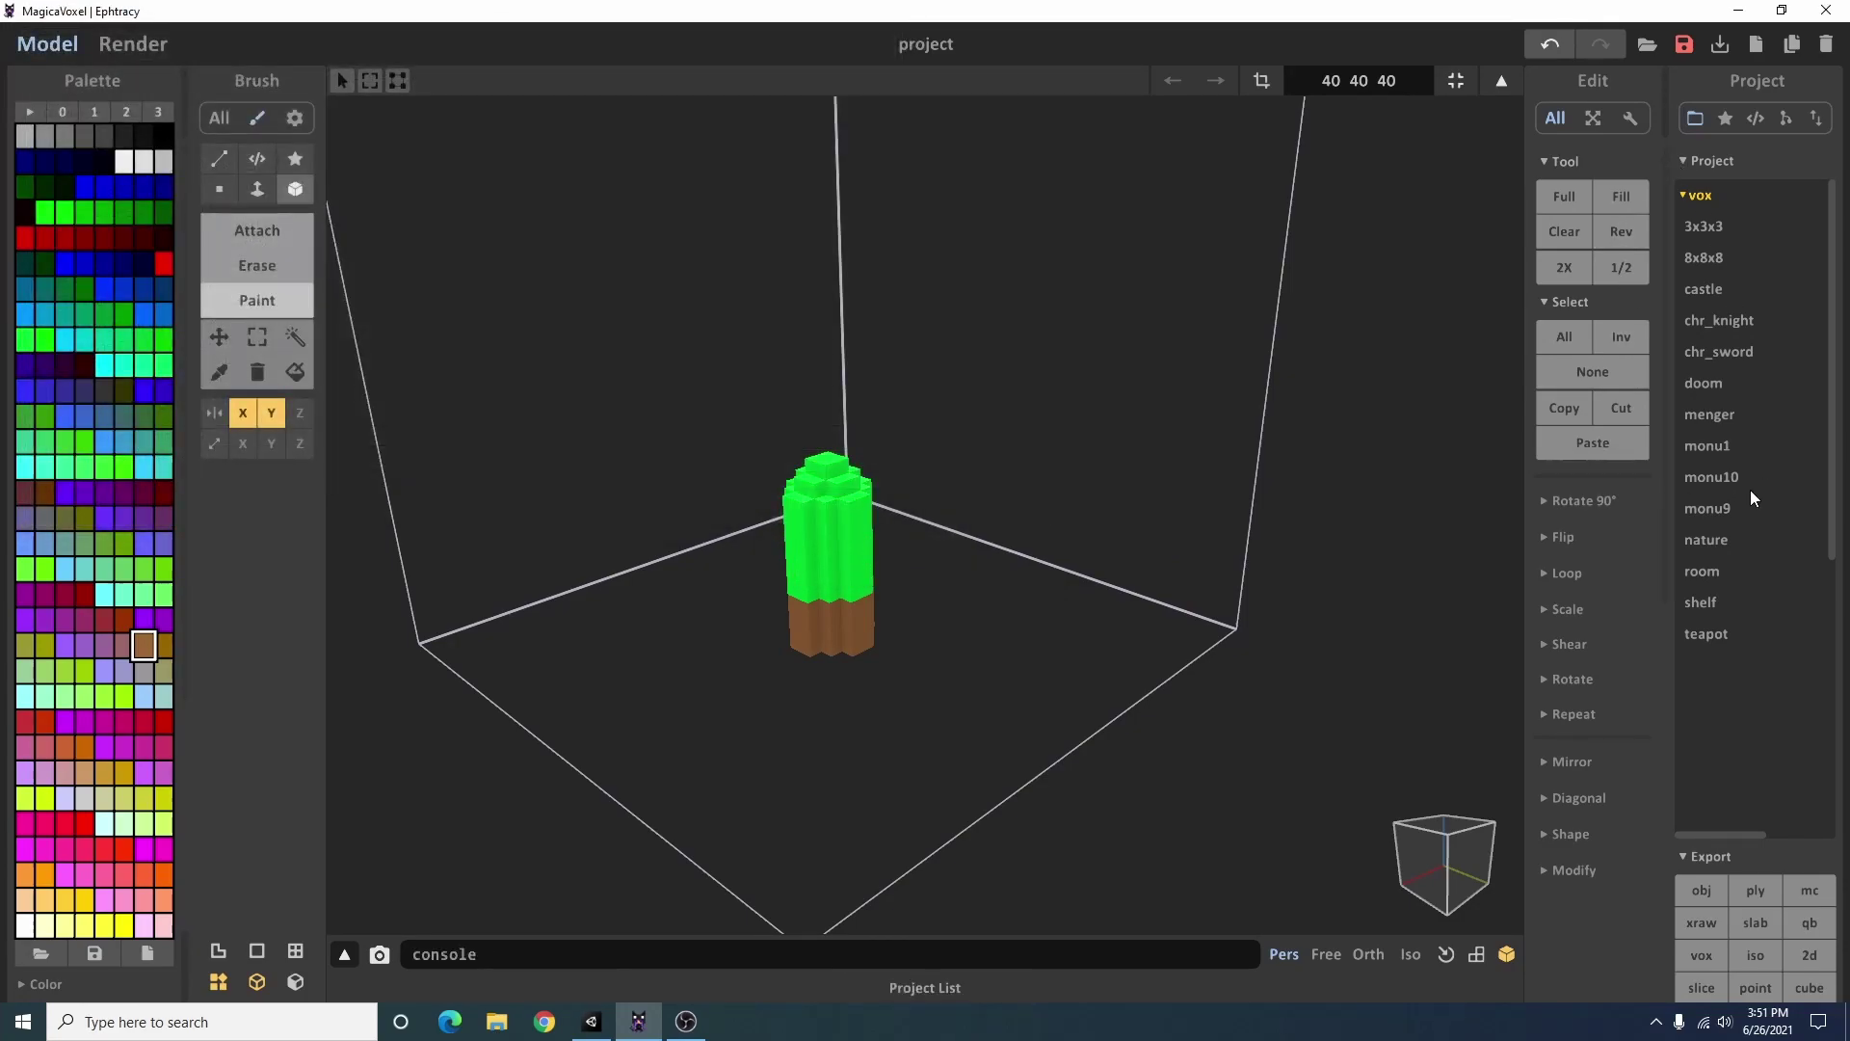
click(1733, 362)
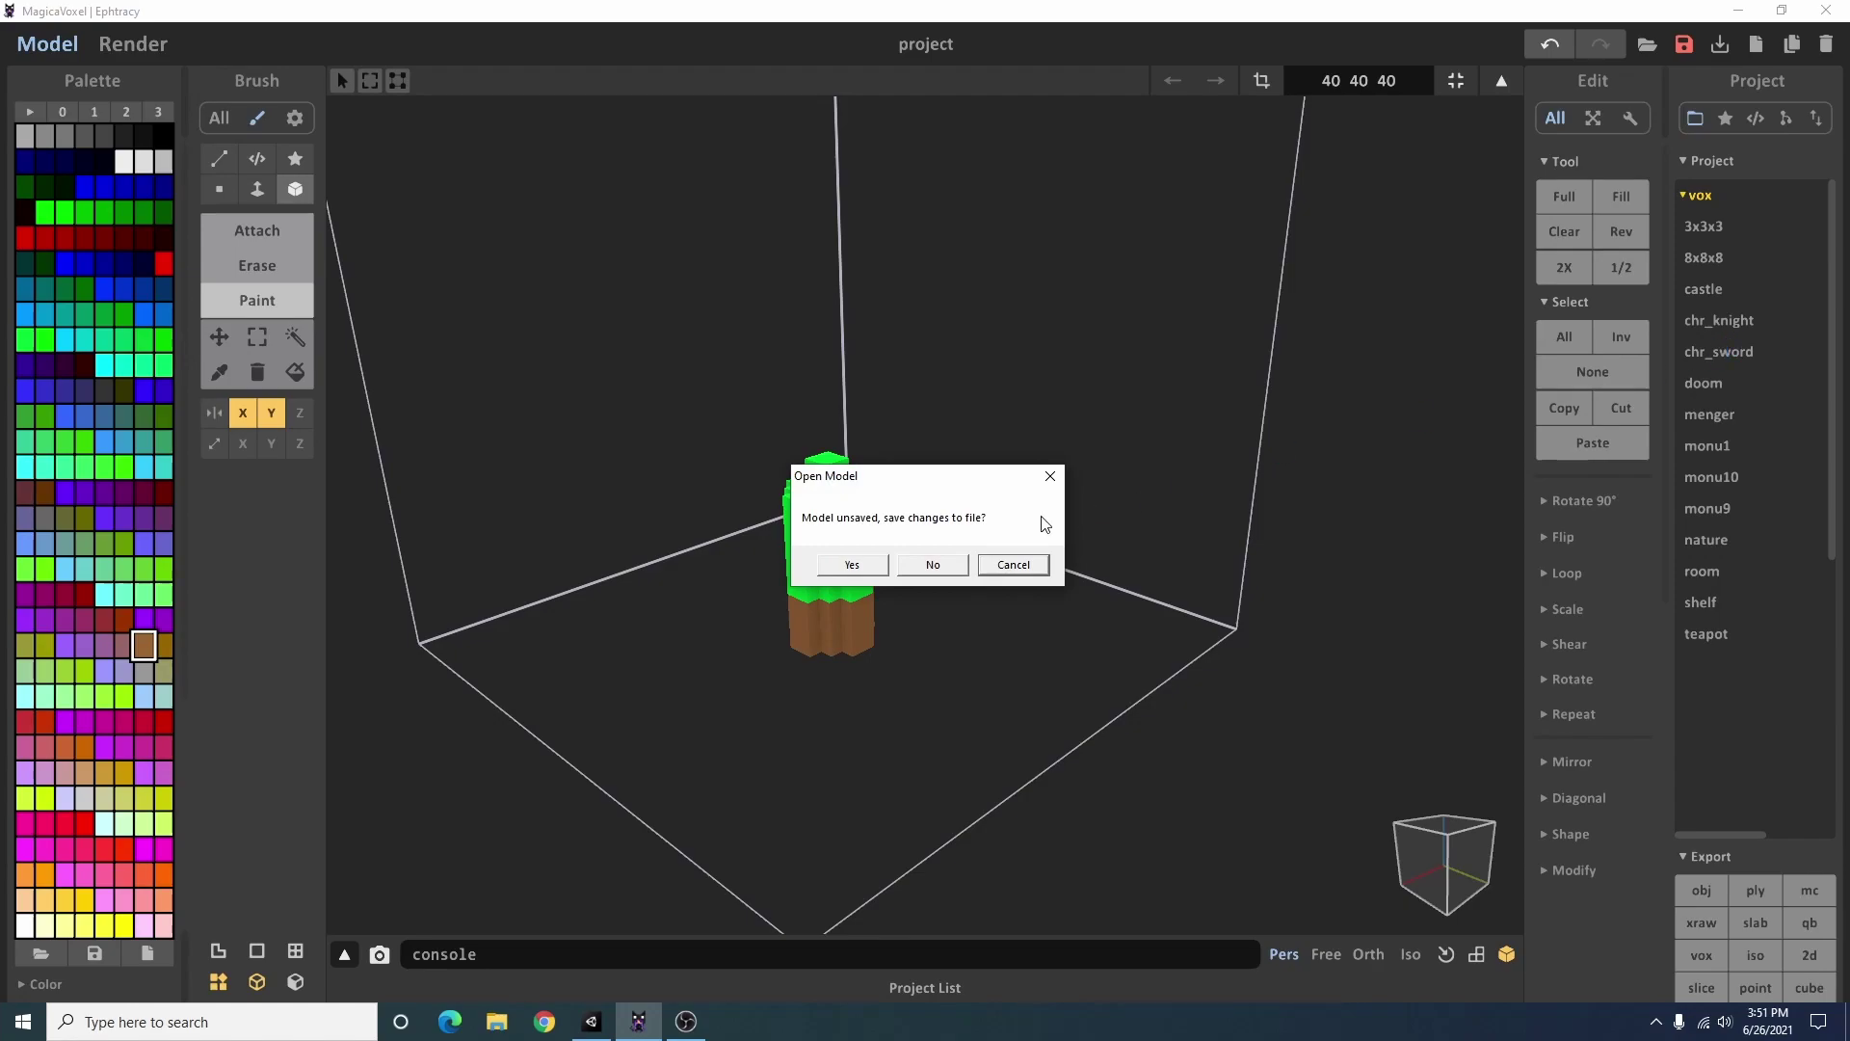
click(938, 565)
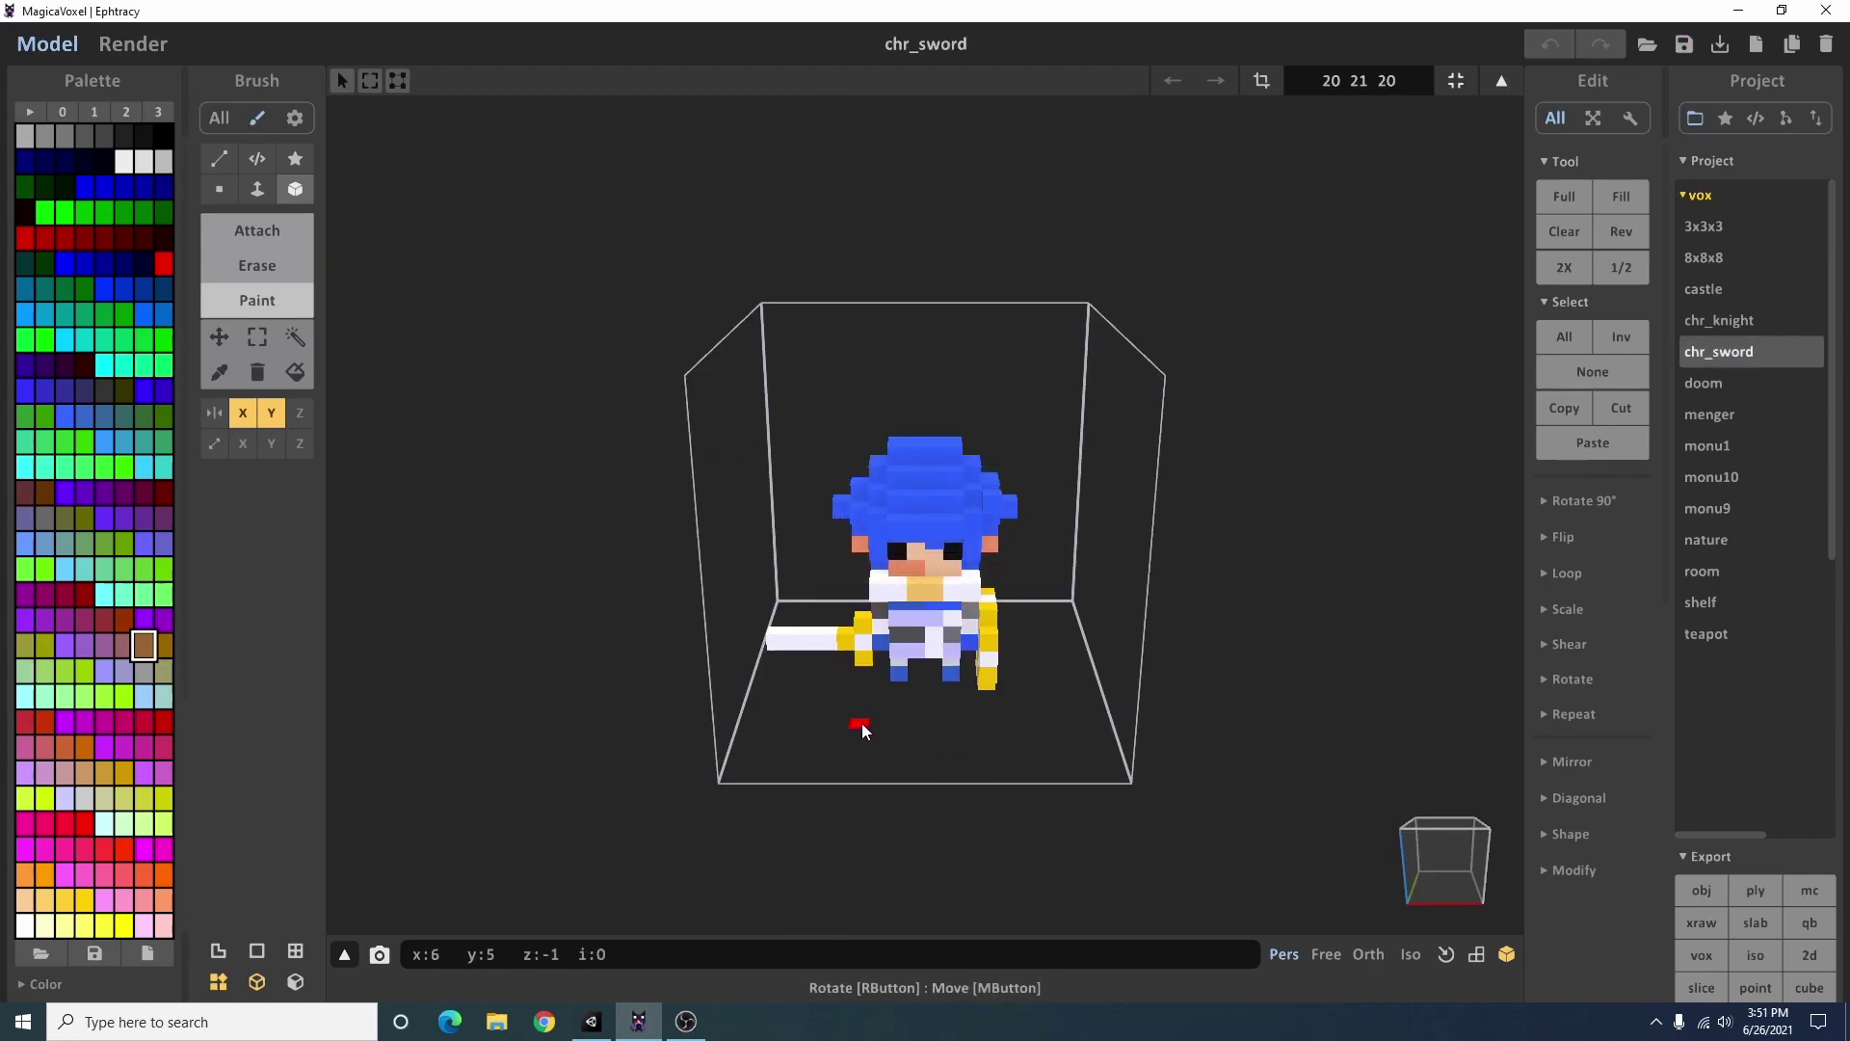
click(861, 525)
mouse_move(548, 626)
right_down()
mouse_move(428, 653)
mouse_move(589, 649)
right_up()
Export chr_sword as an obj into the Unity project's Assets folder
click(1710, 889)
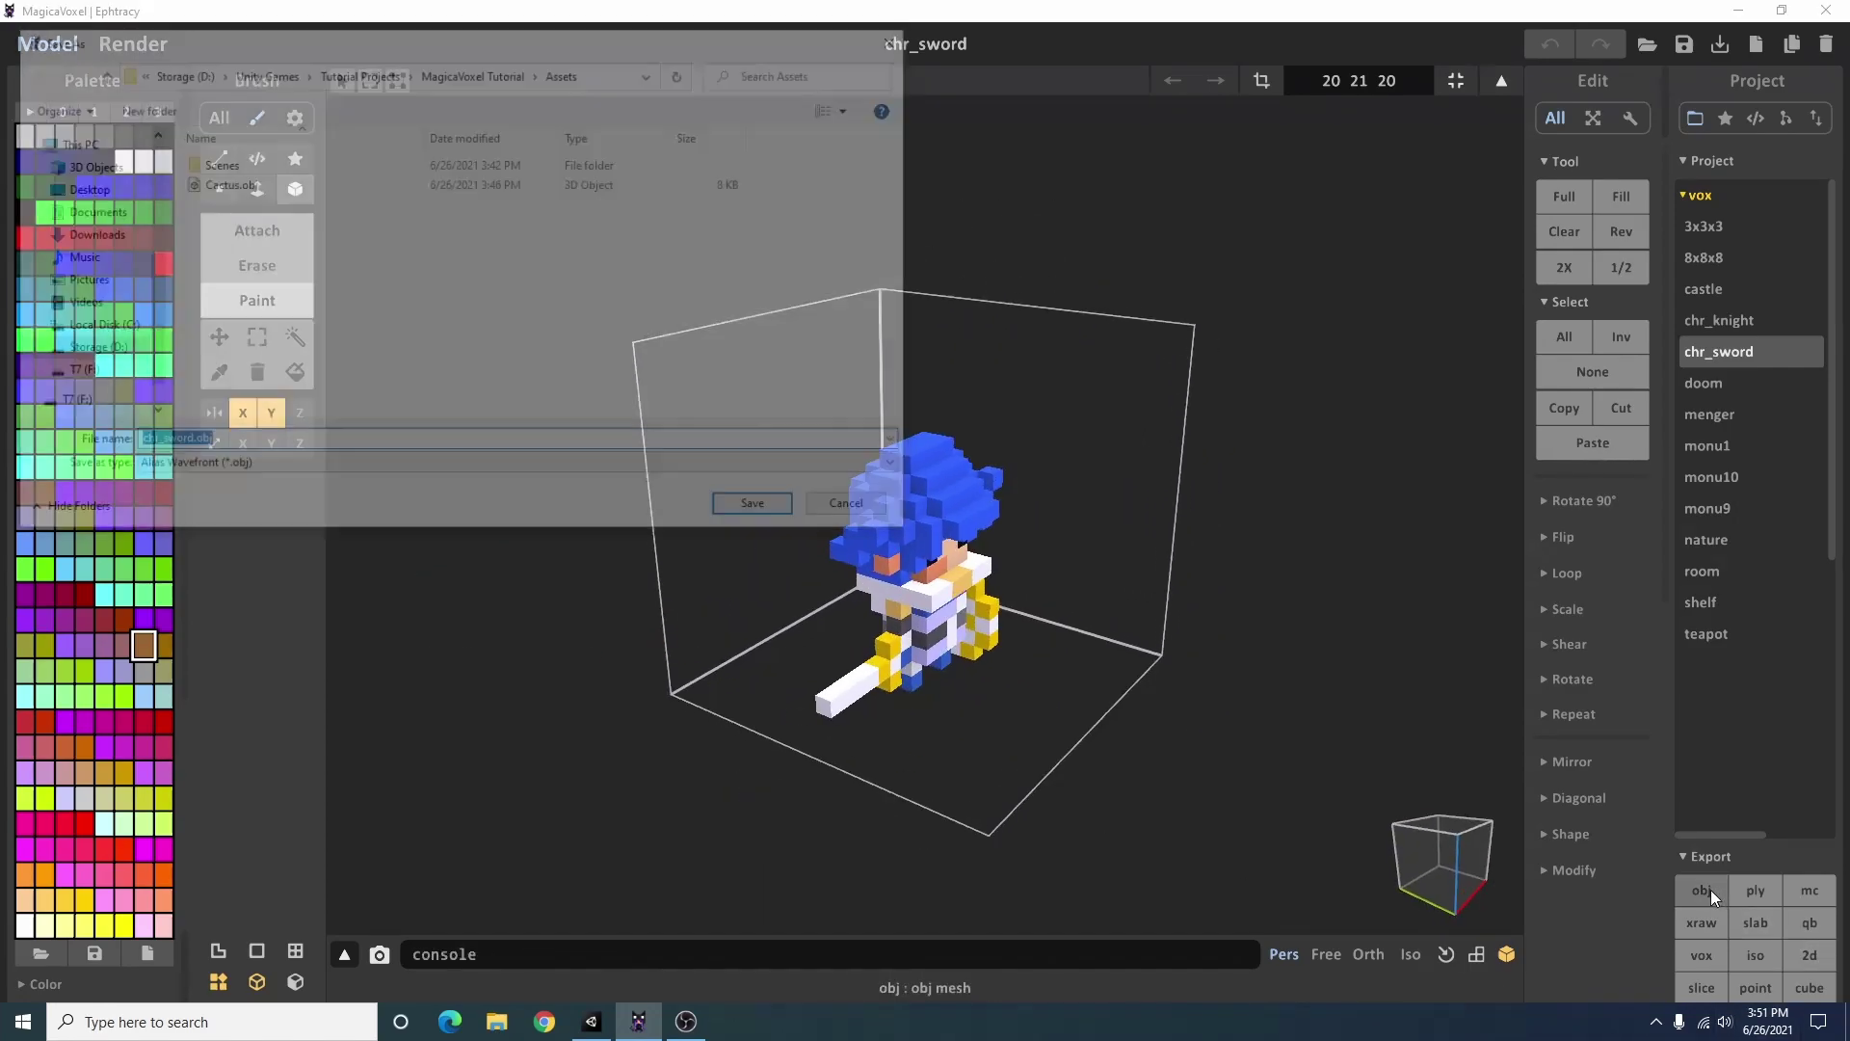
click(759, 507)
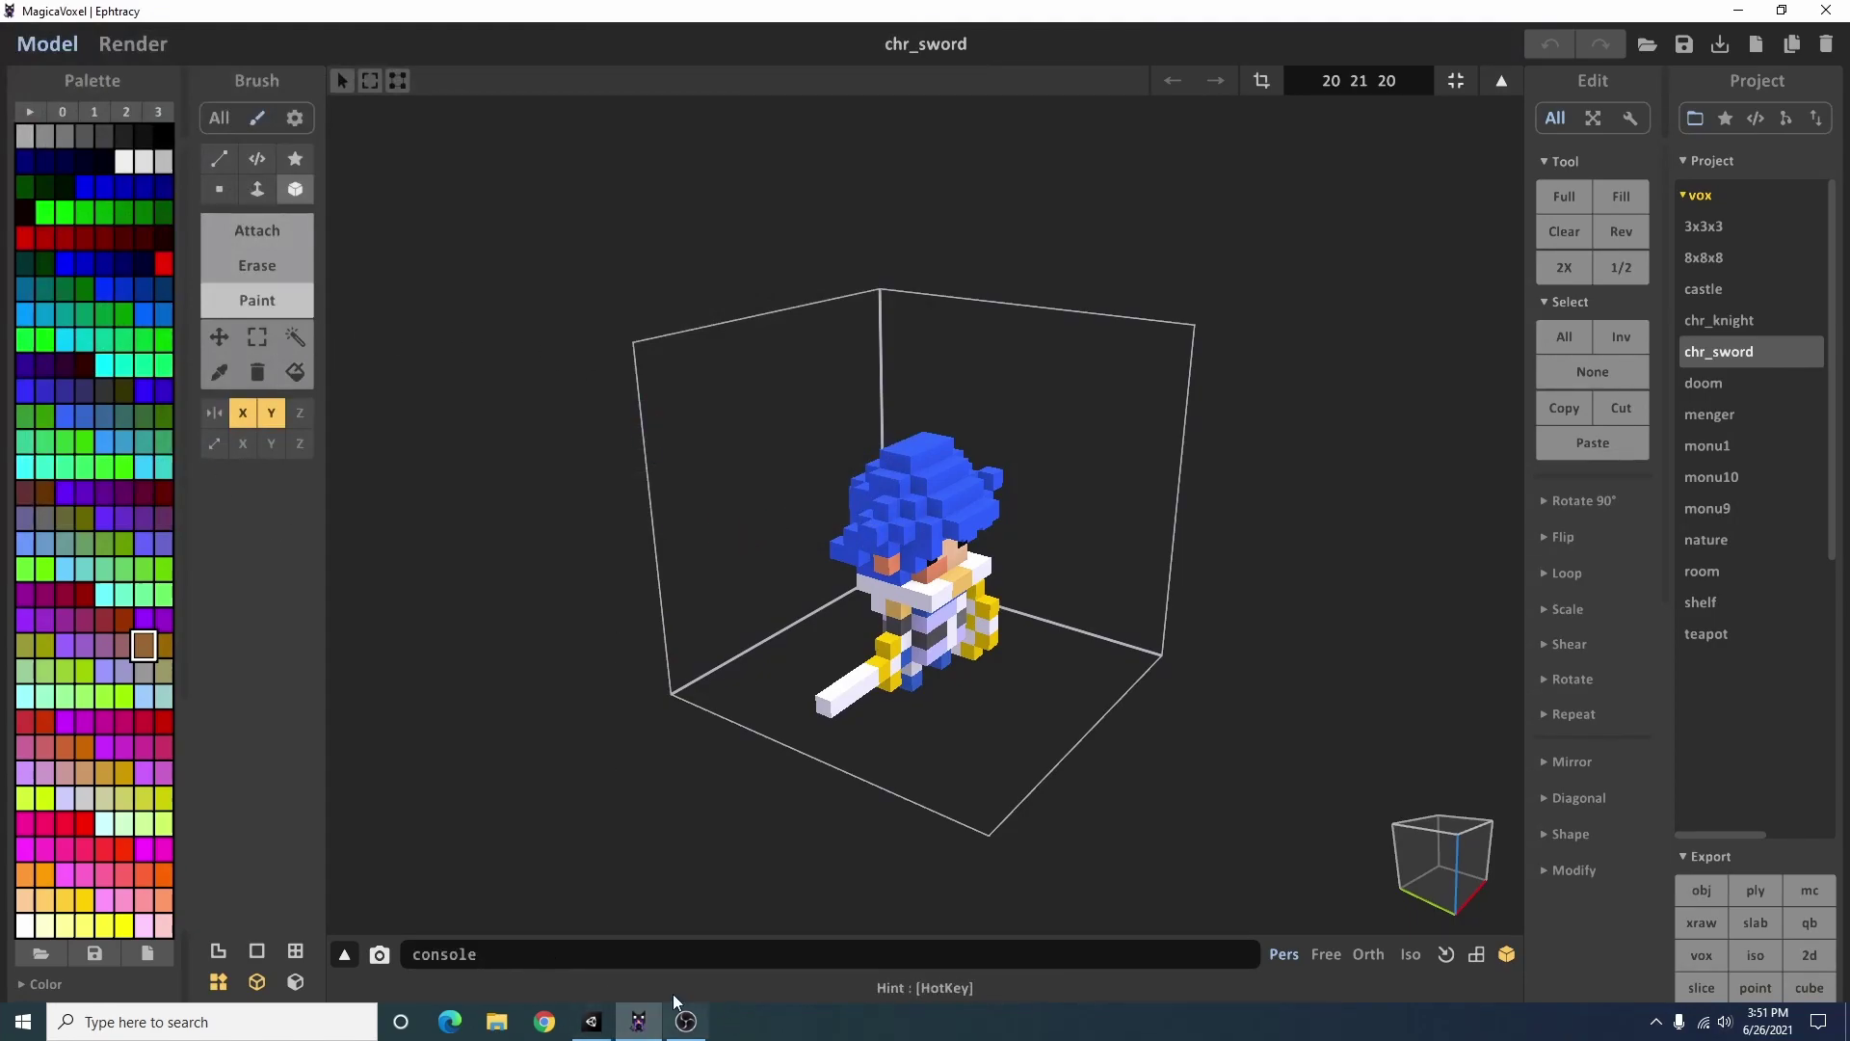
click(591, 1020)
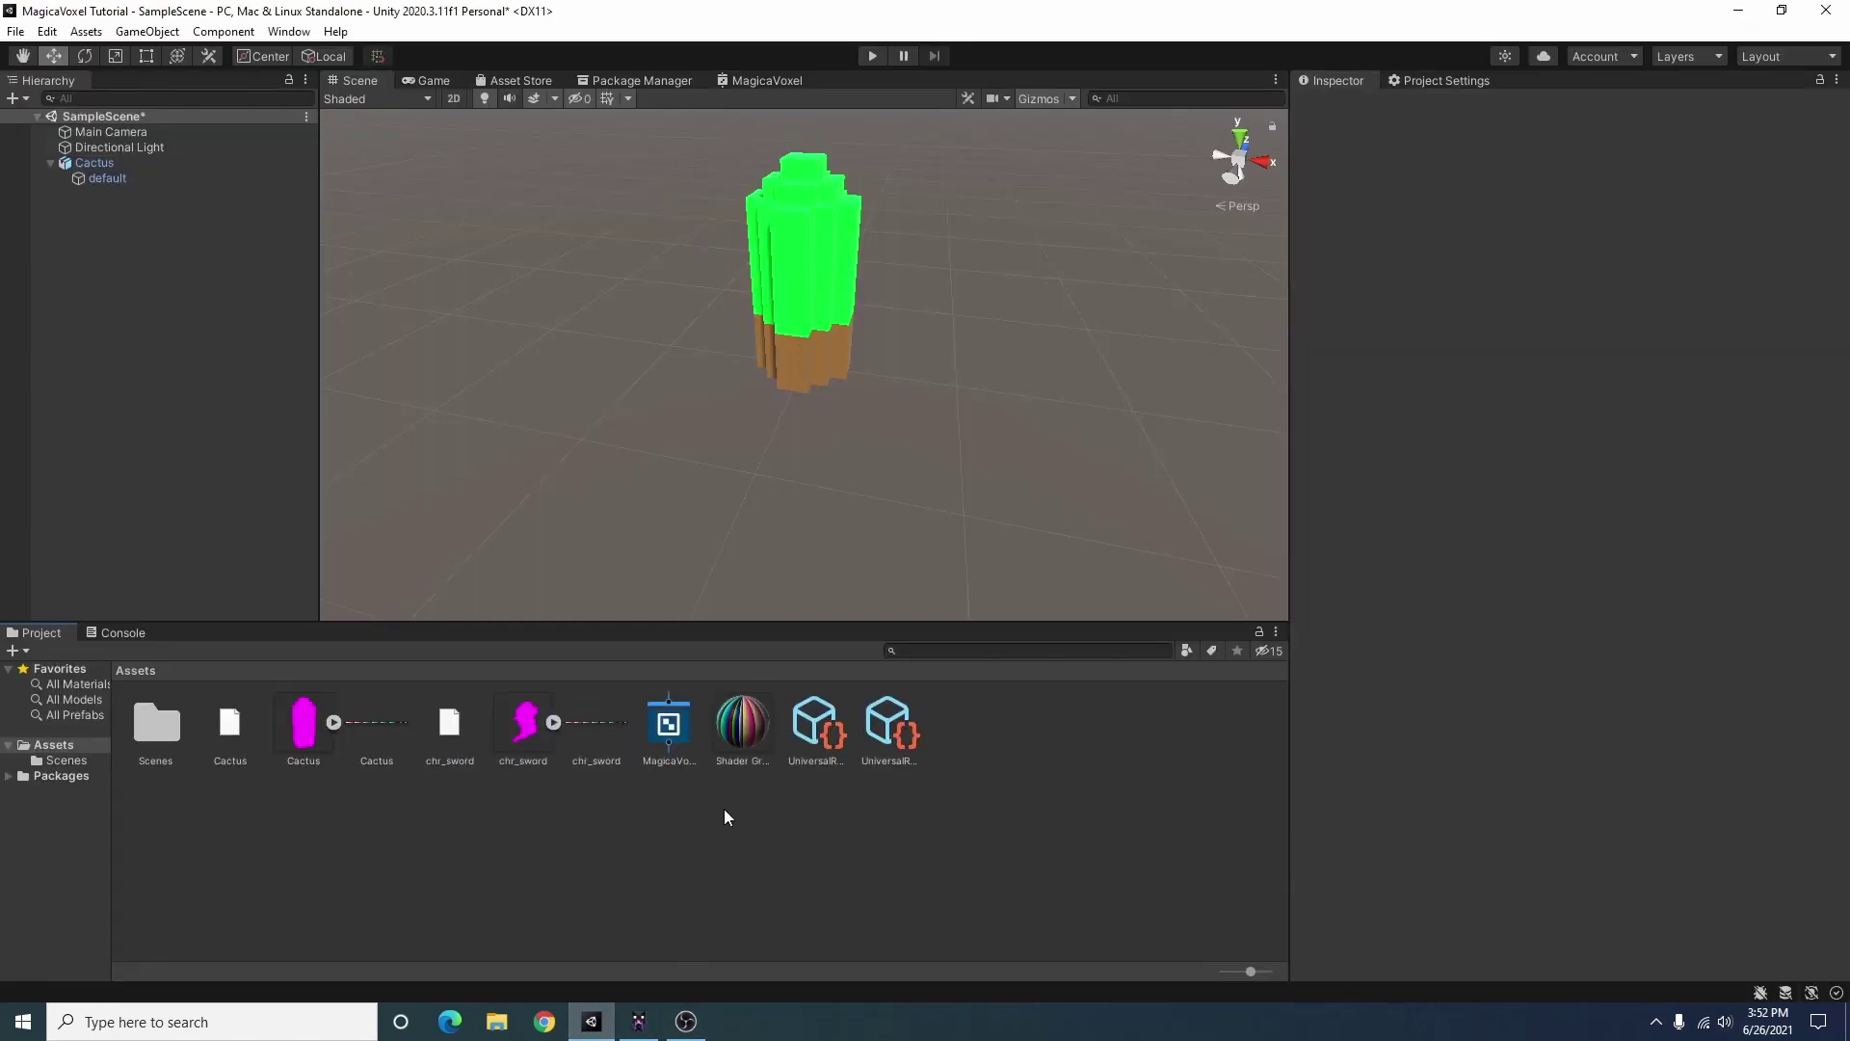
Drop chr_sword into the scene, slide it clear of the cactus, and expand its hierarchy
drag(530, 732, 104, 312)
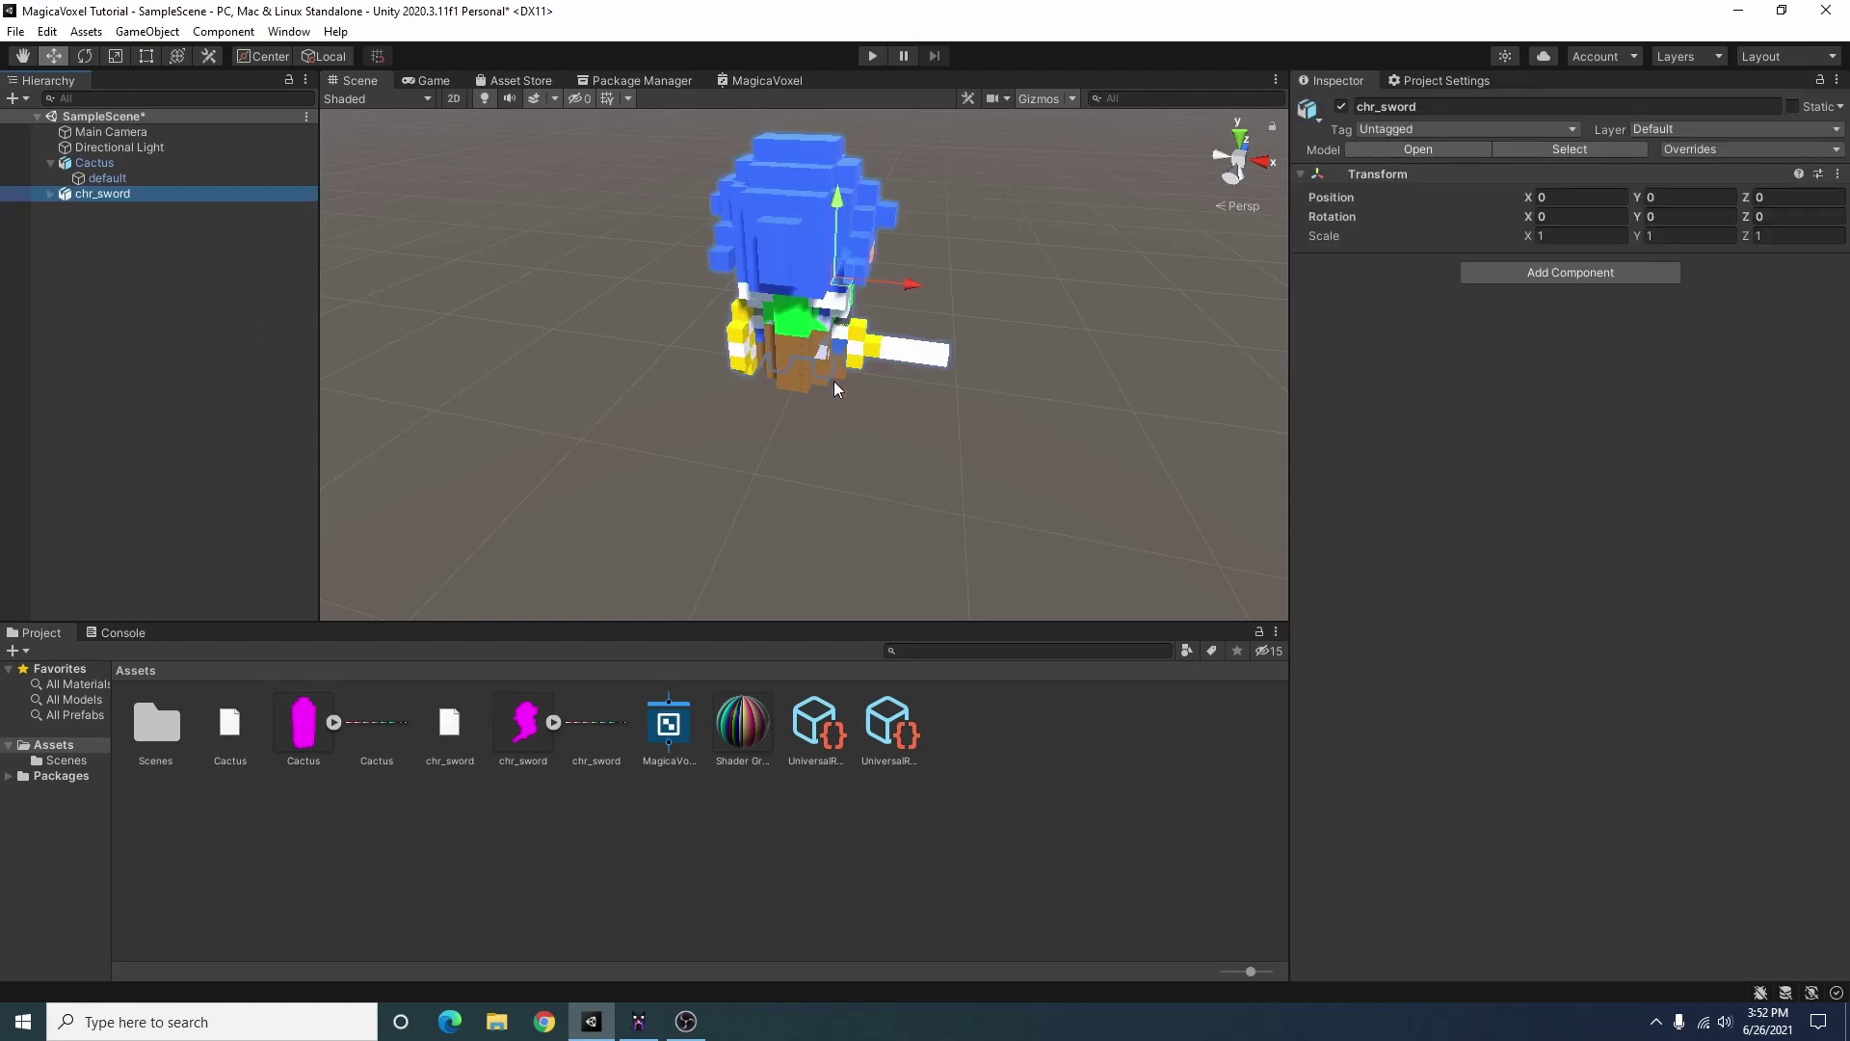
mouse_move(434, 478)
alt+mouse_down()
mouse_move(508, 497)
mouse_move(183, 417)
alt+mouse_up()
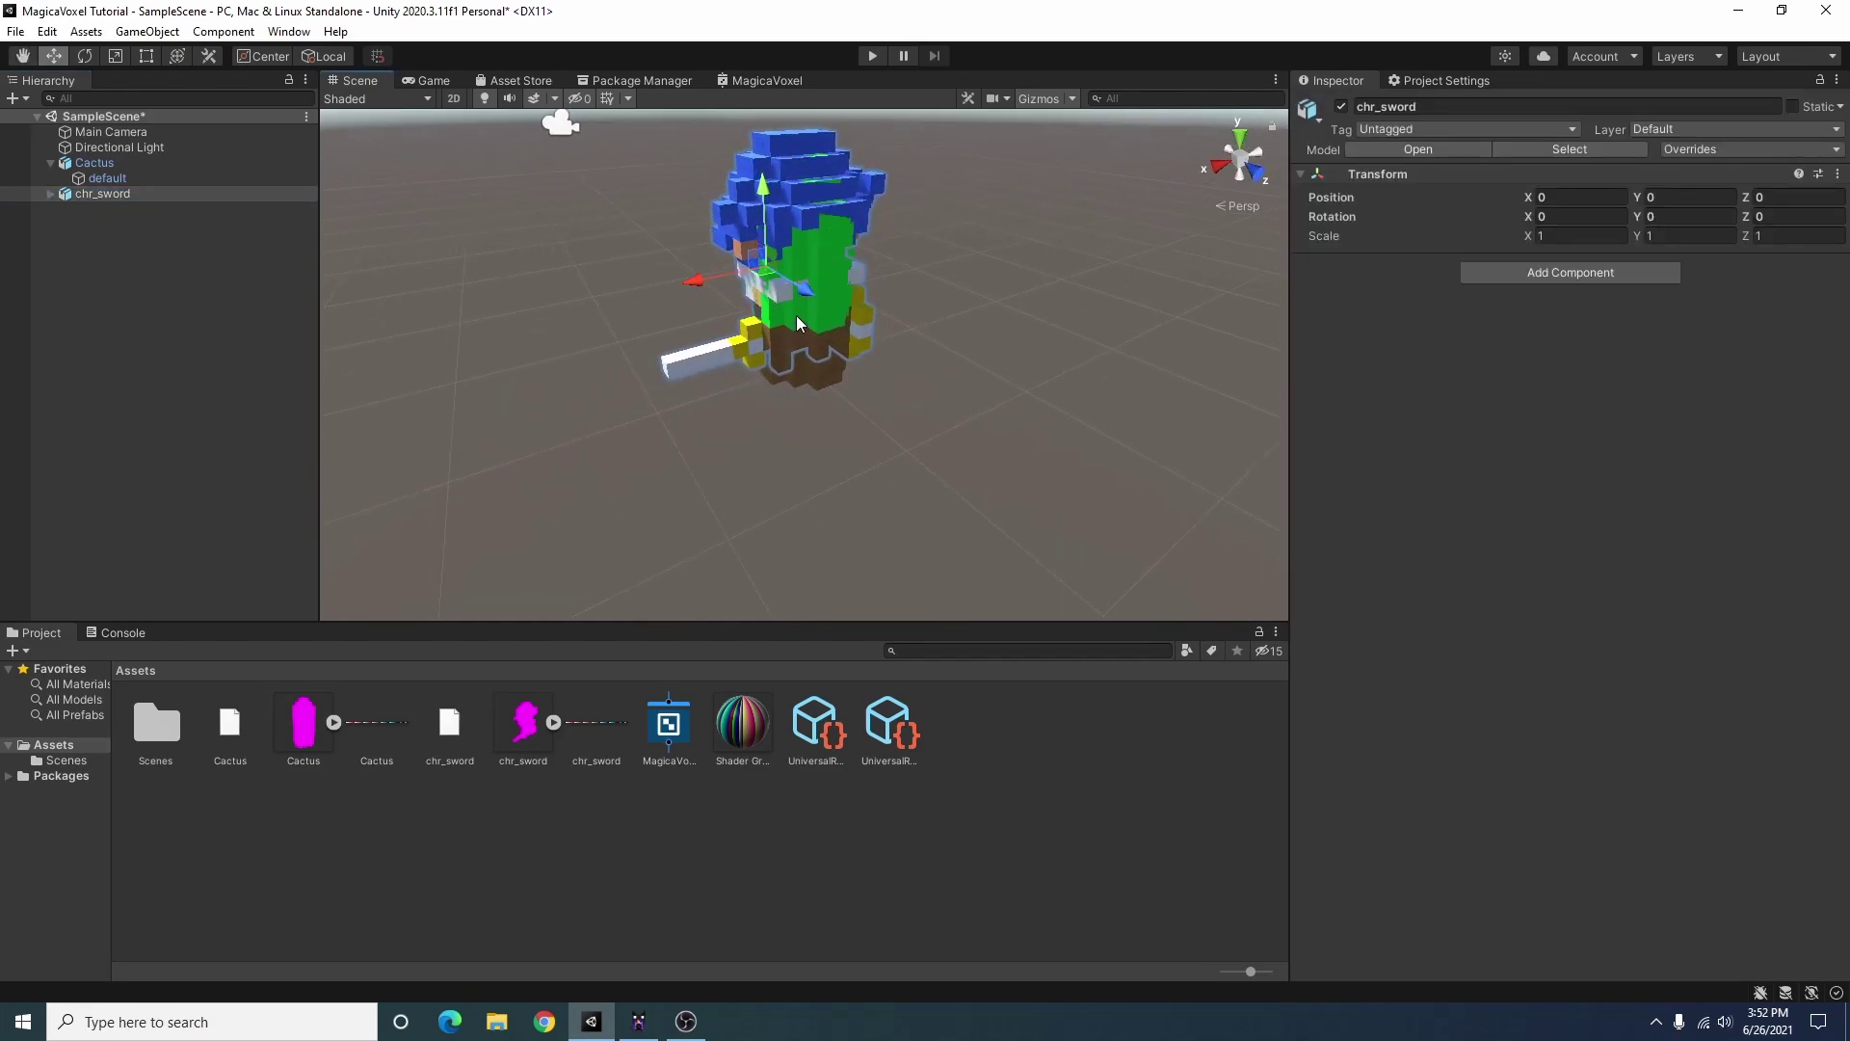
drag(796, 316, 716, 225)
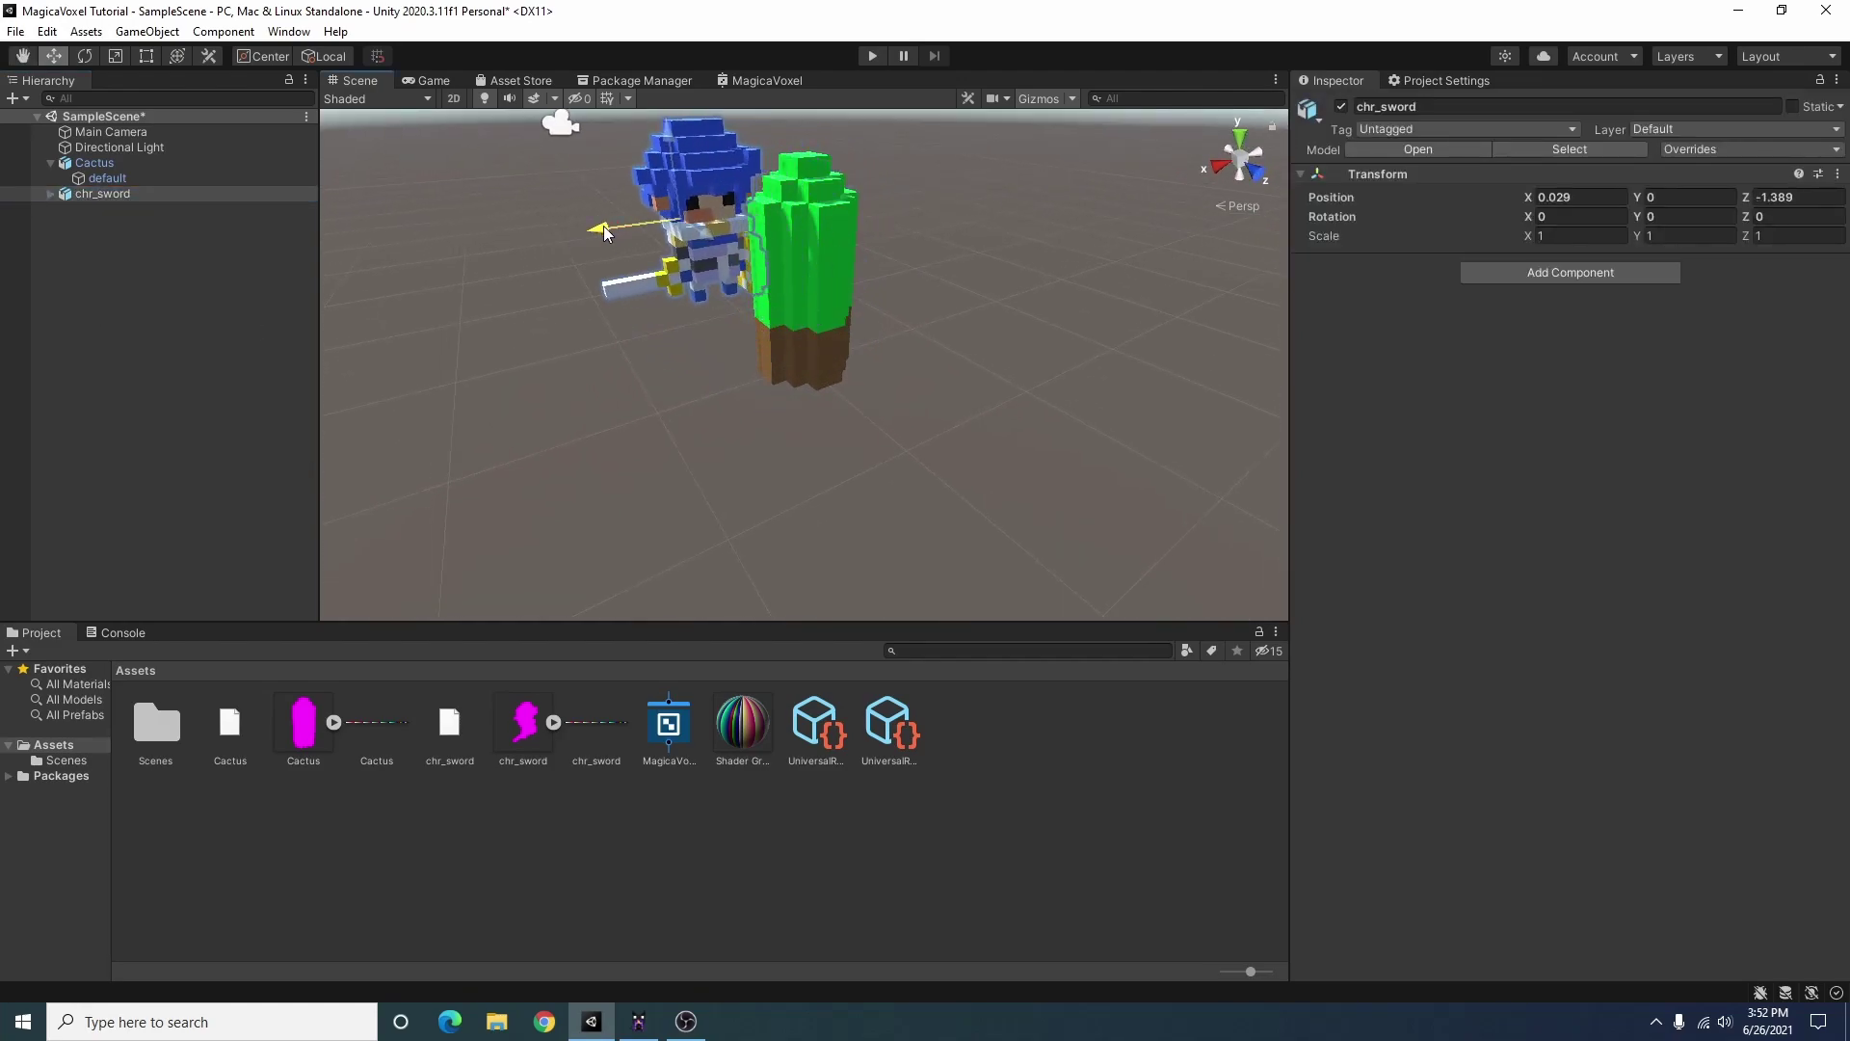
drag(605, 232, 501, 270)
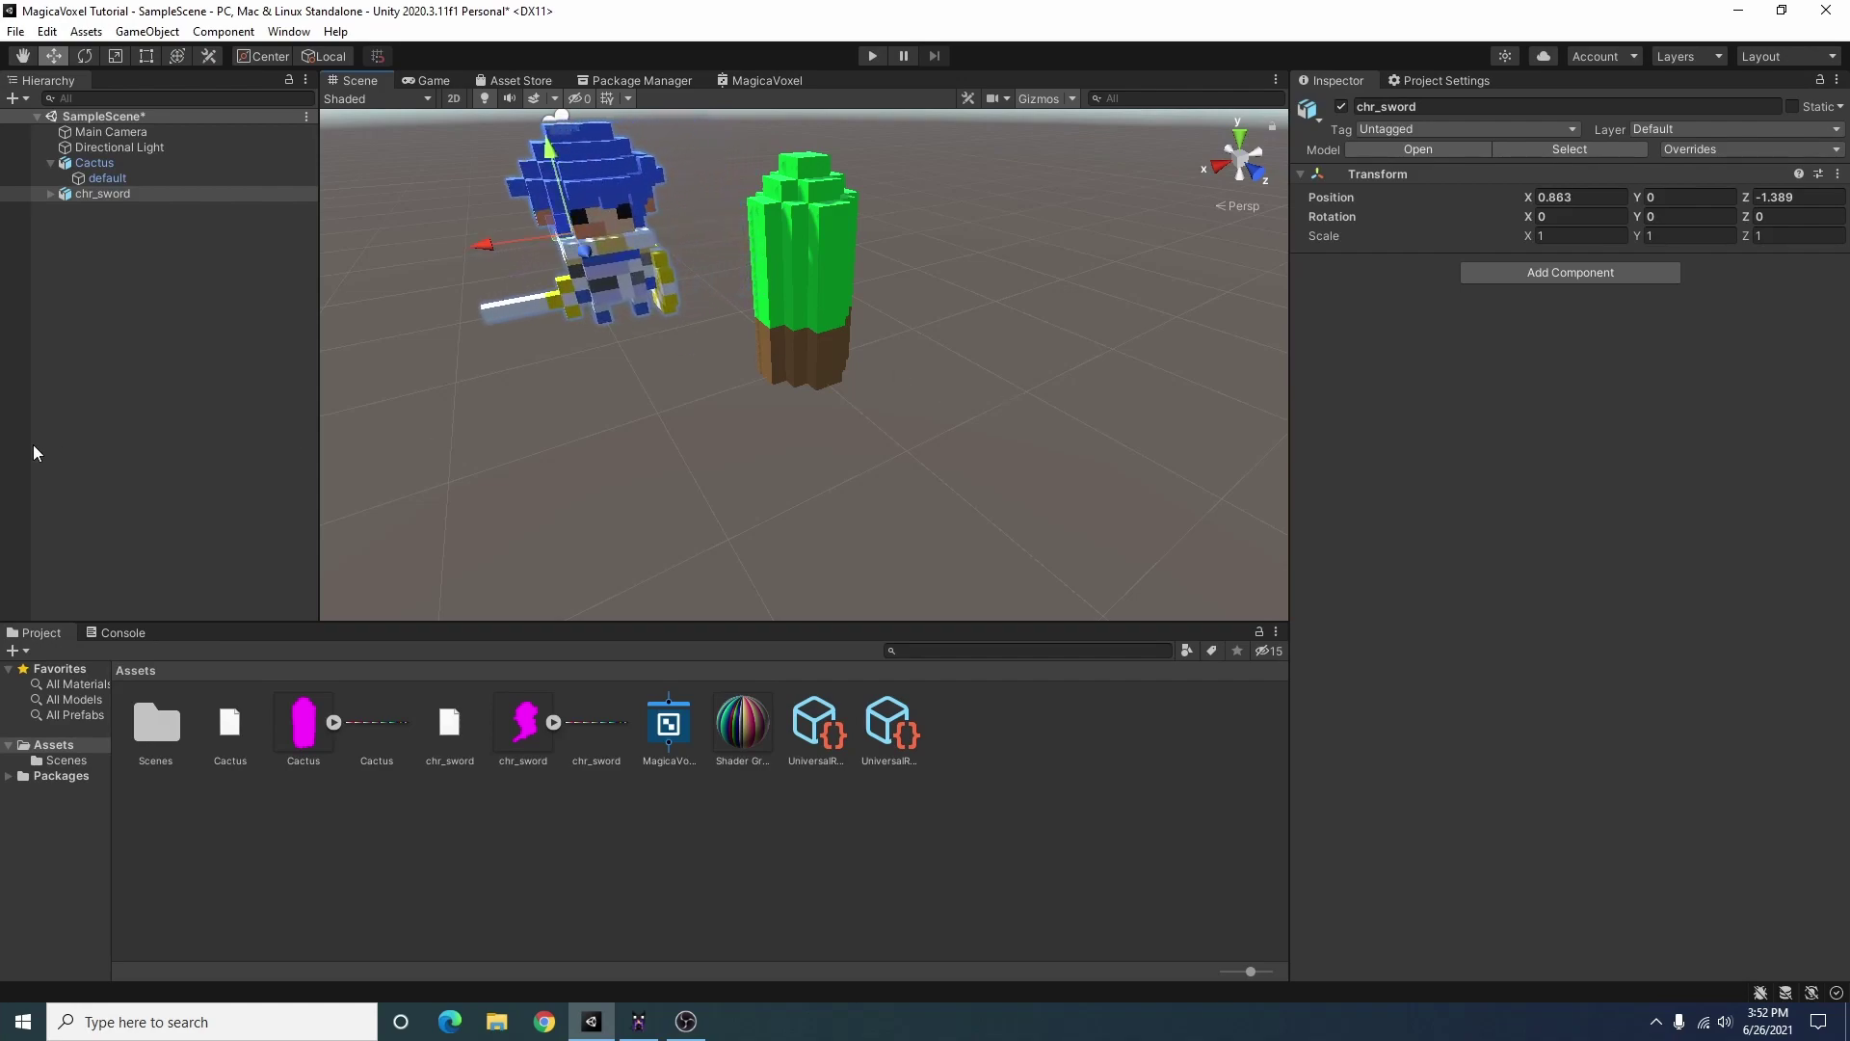
mouse_move(669, 462)
alt+mouse_down()
mouse_move(537, 289)
mouse_move(1141, 368)
mouse_move(580, 518)
mouse_move(670, 249)
alt+mouse_up()
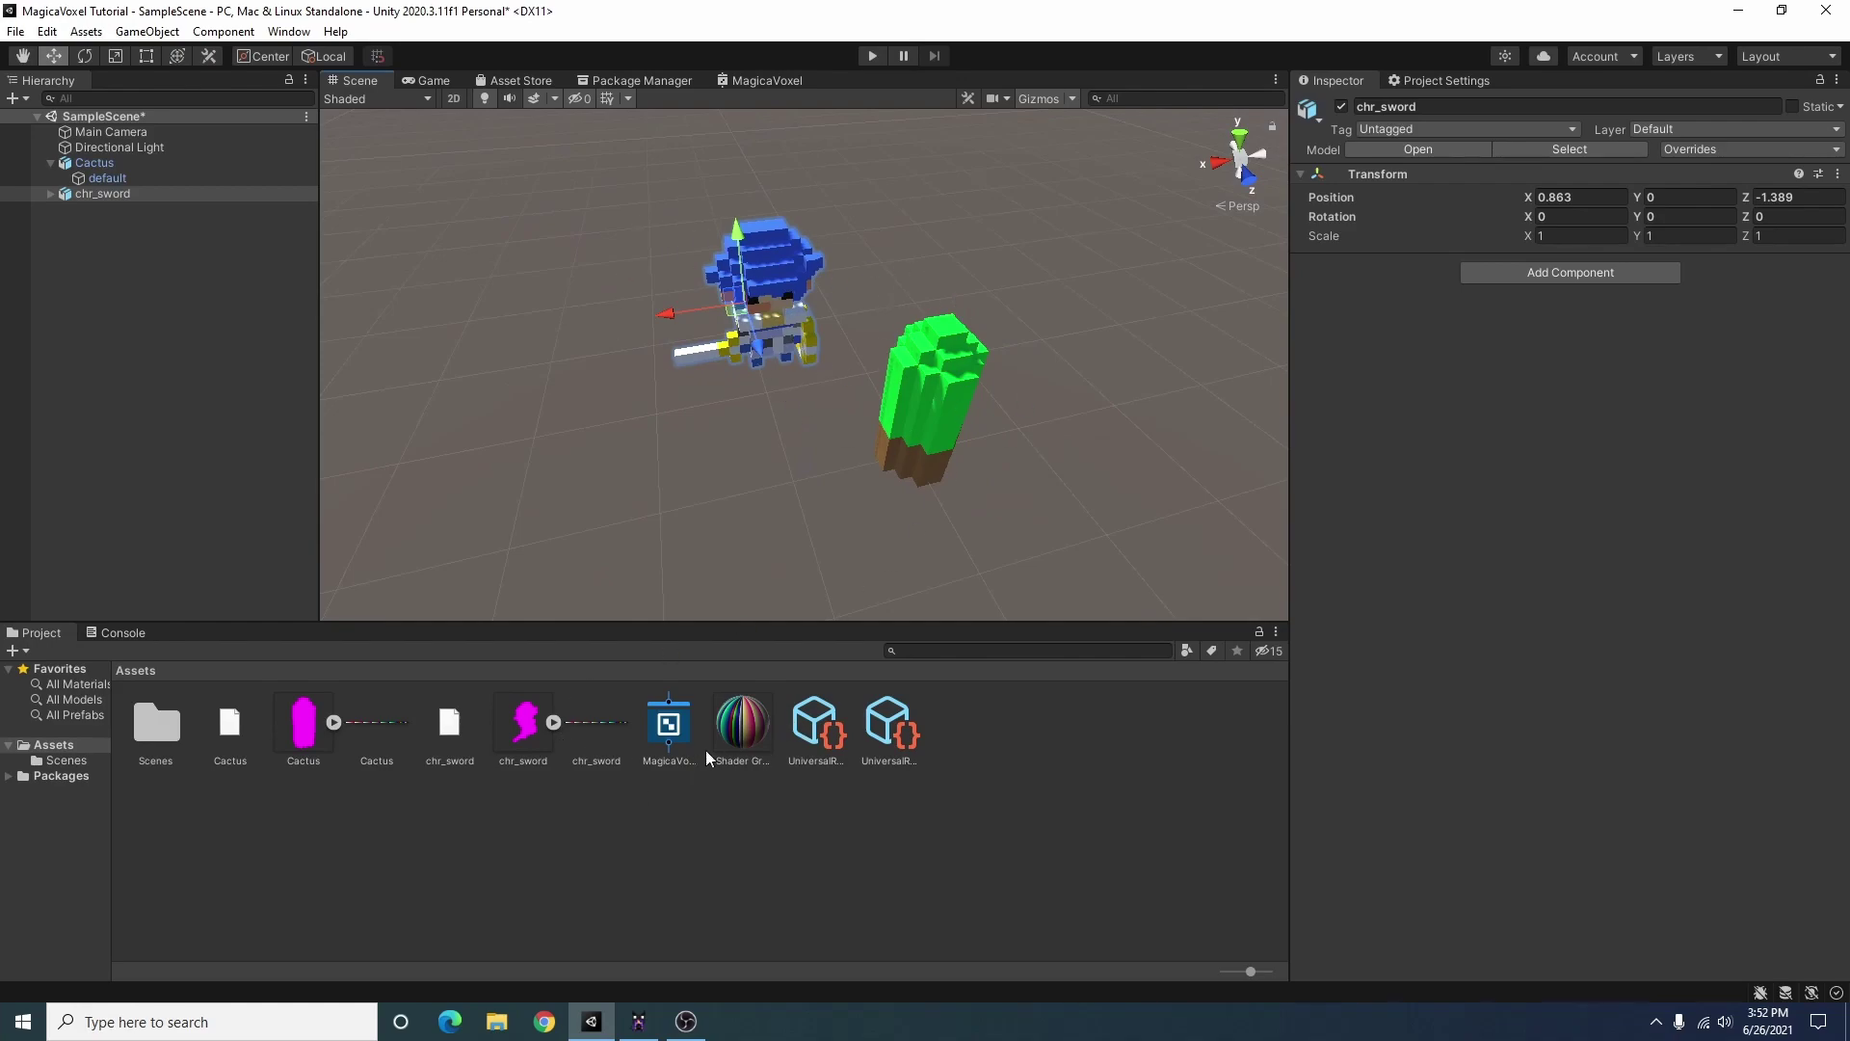
click(737, 725)
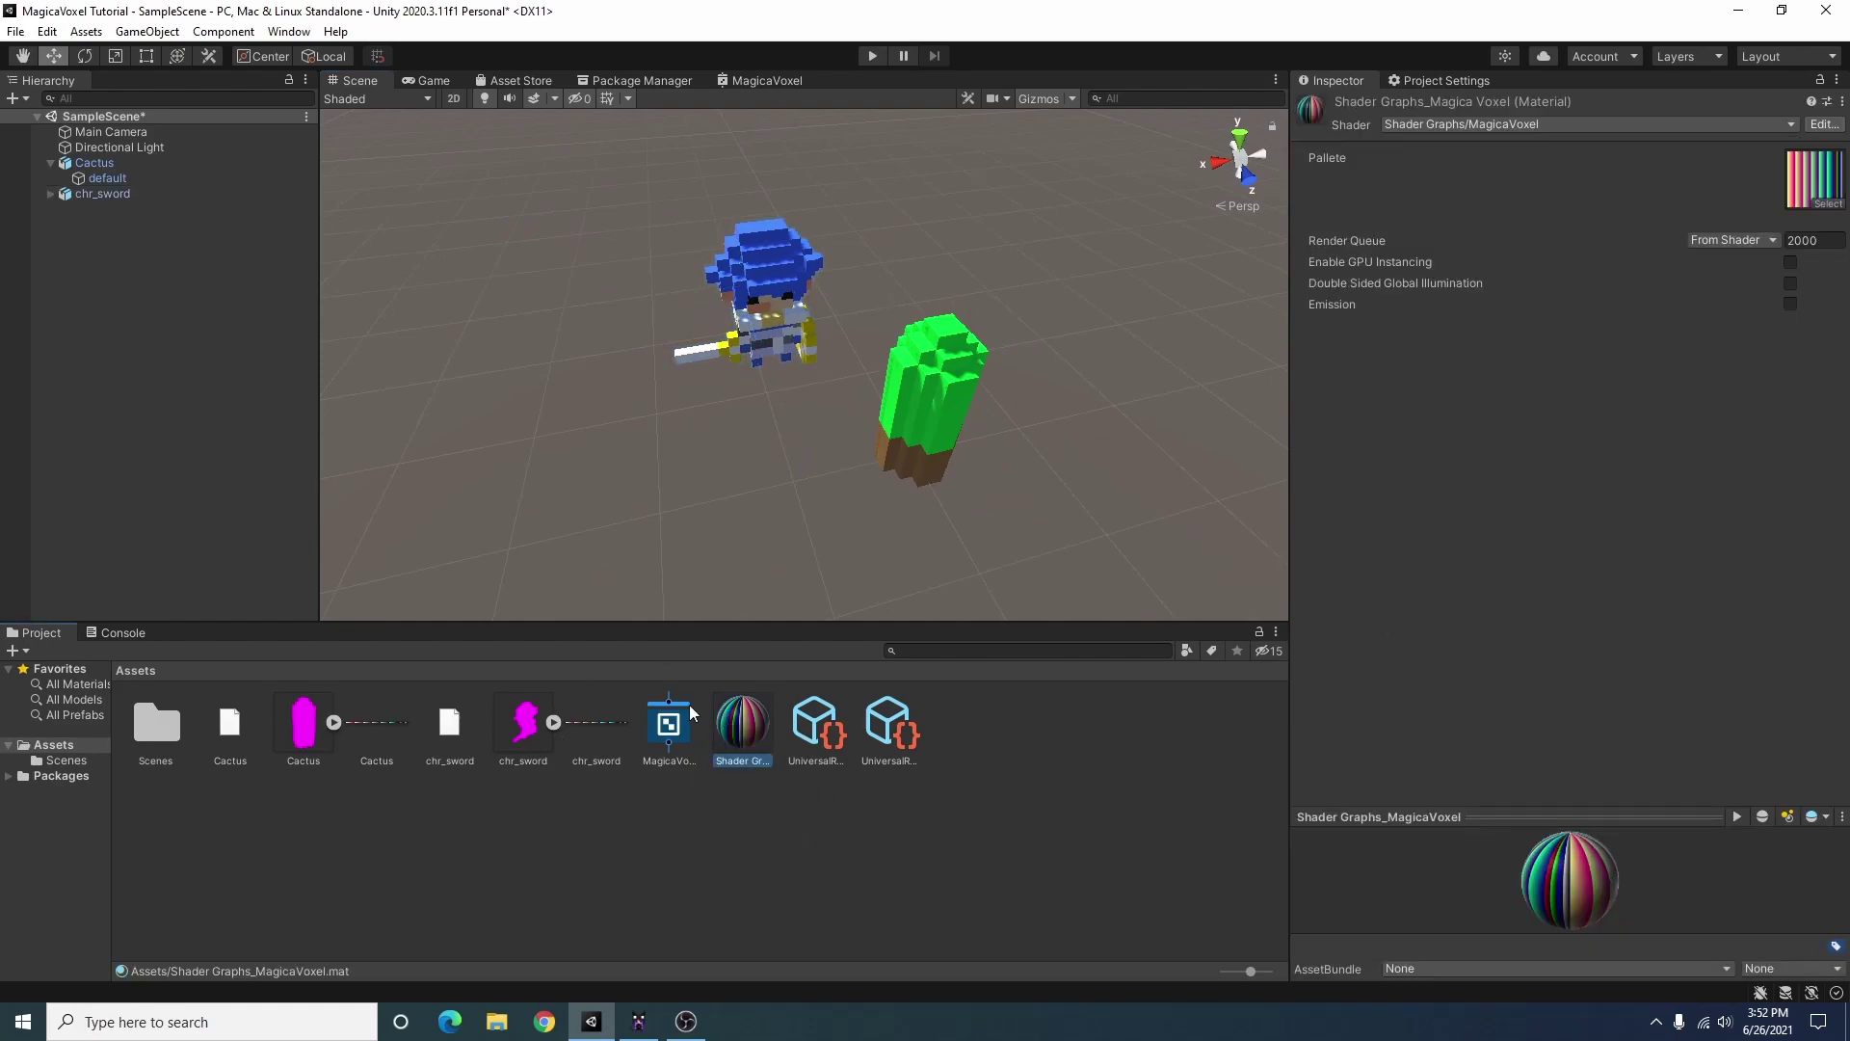
click(50, 193)
Set chr_sword's default mesh Element 0 to the Shader Graphs_MagicaVoxel material
click(104, 209)
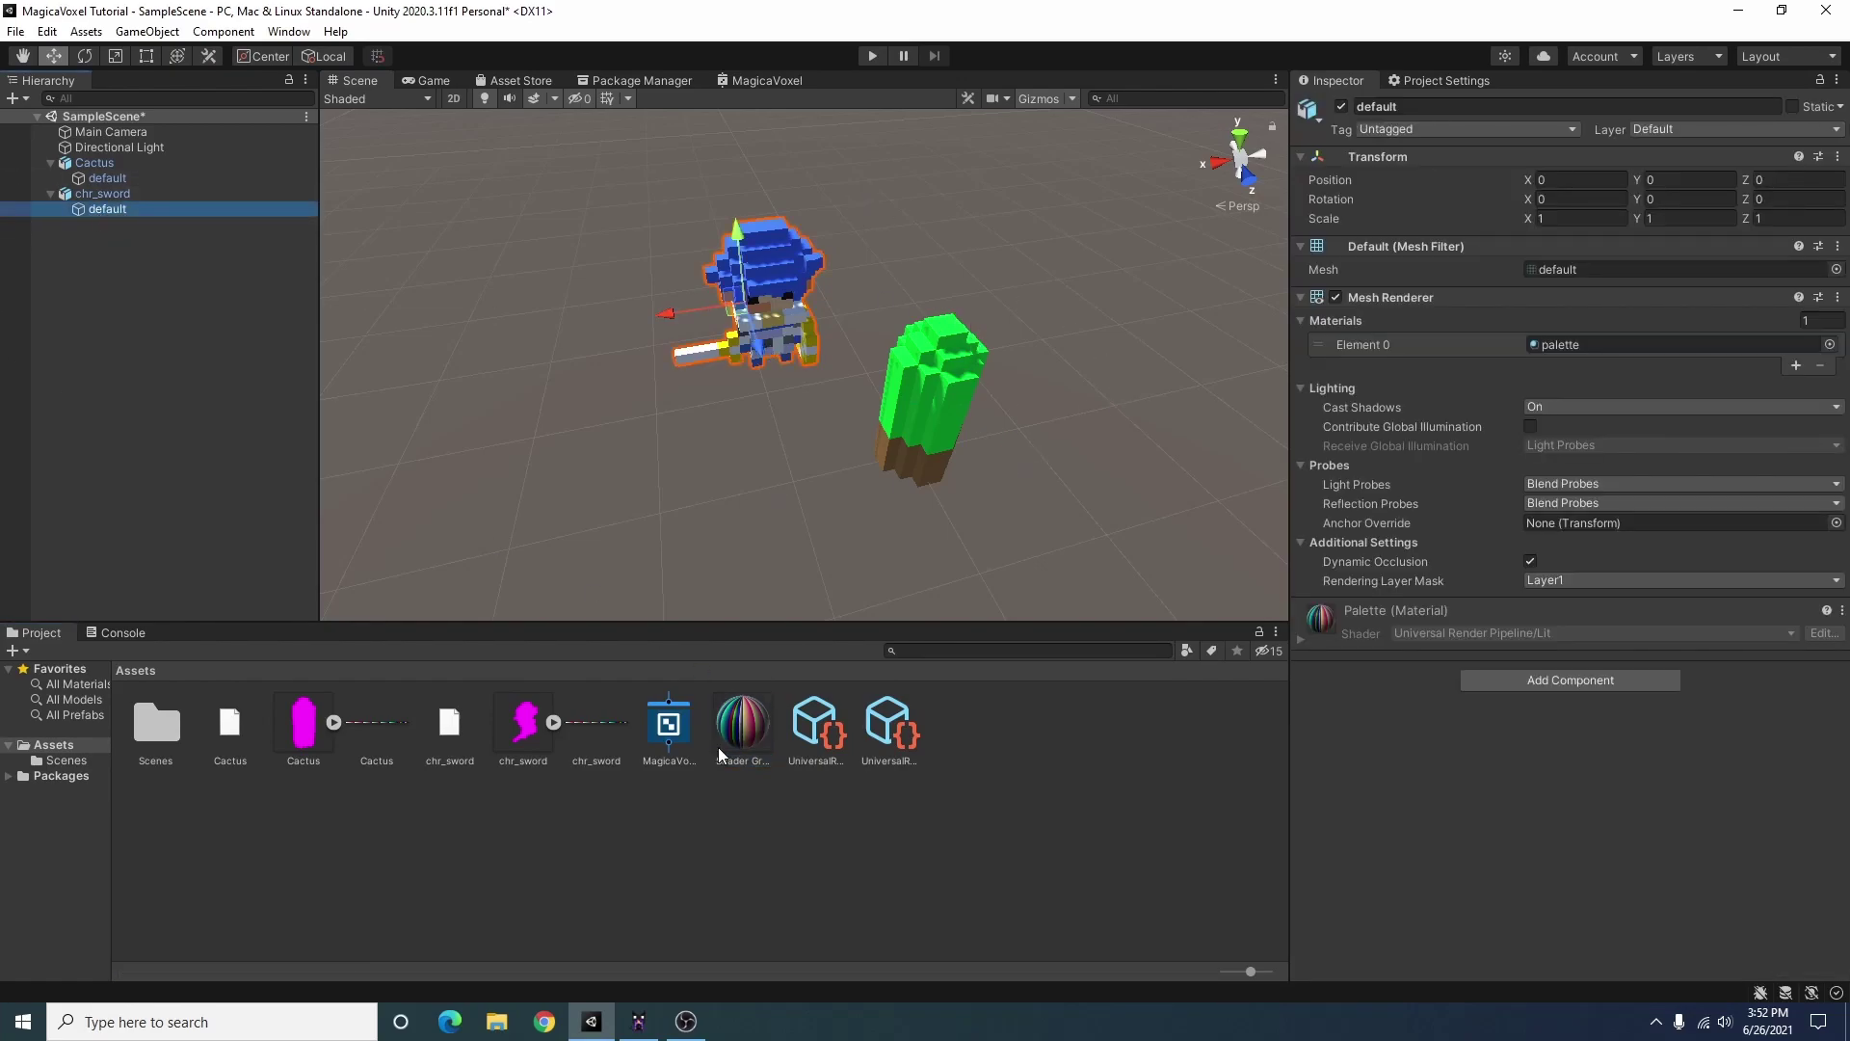
drag(1259, 499, 1609, 347)
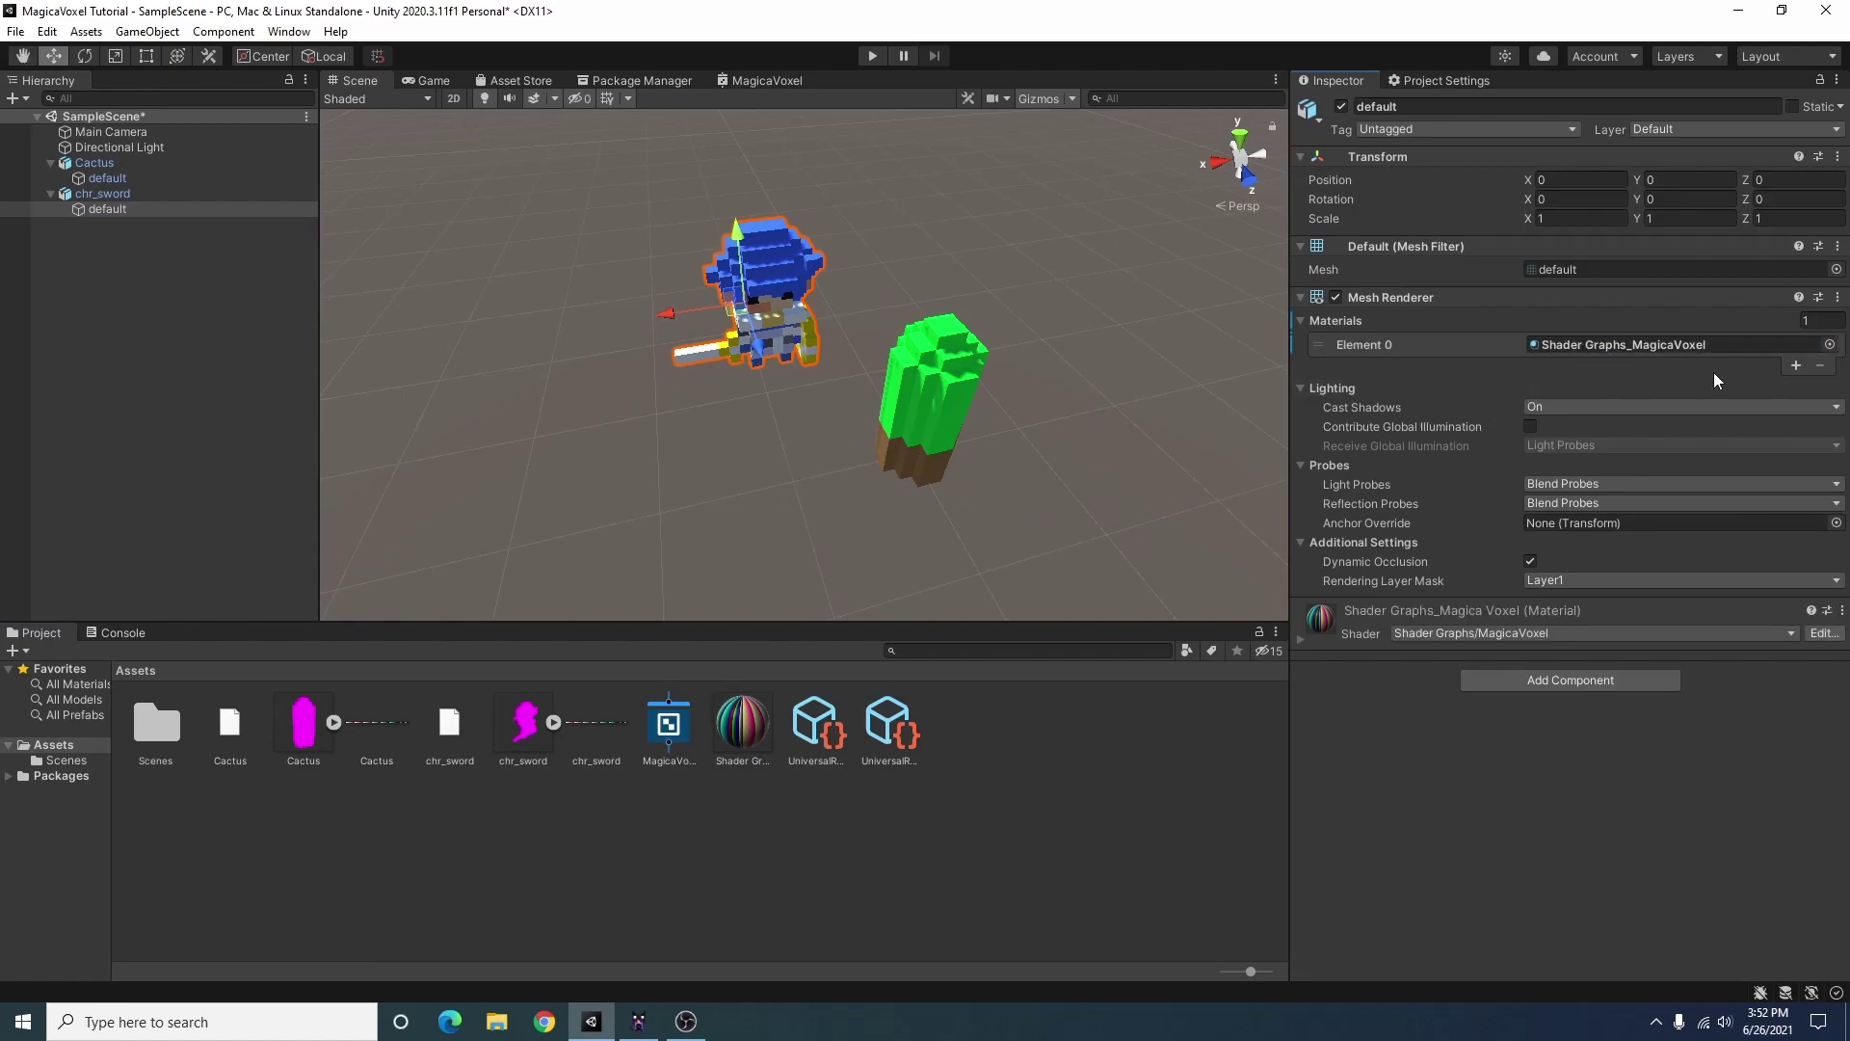
mouse_move(825, 416)
alt+mouse_down()
mouse_move(480, 309)
mouse_move(887, 234)
alt+mouse_up()
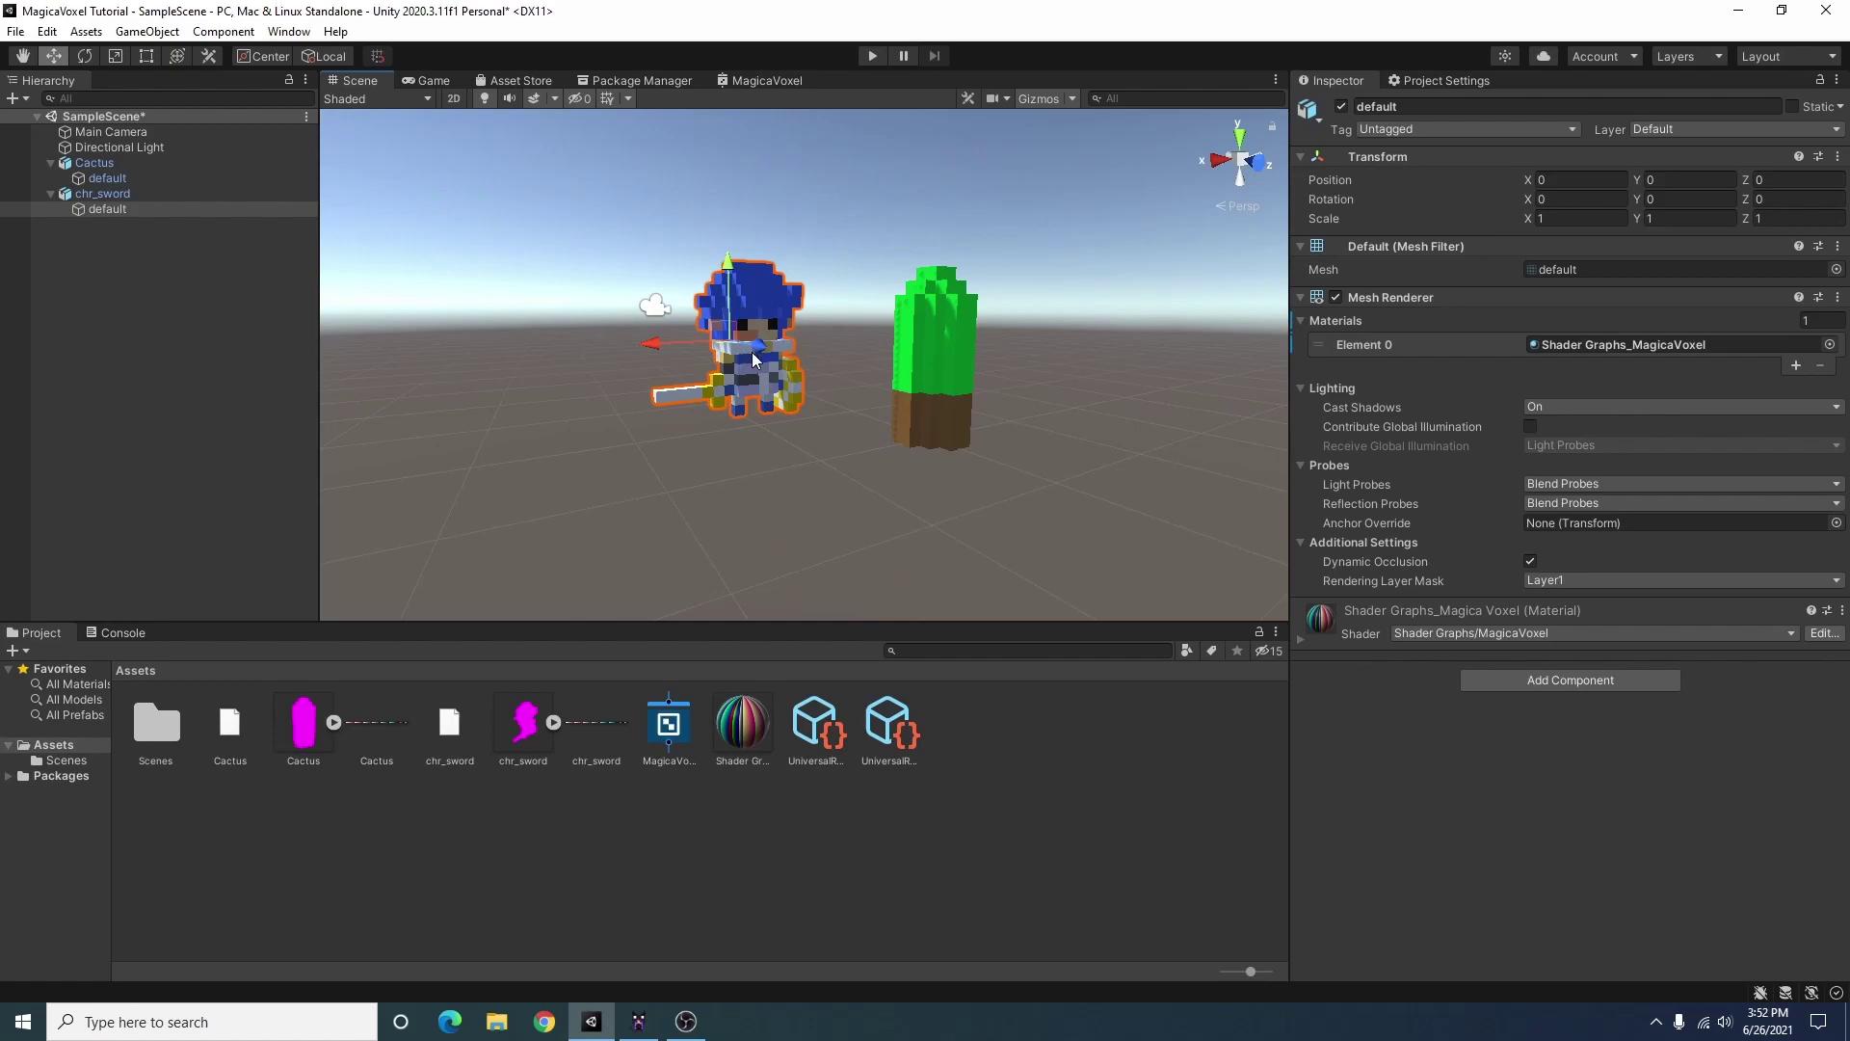
Slide the character along X to X 0.407, Z 1.442 beside the cactus
alt+drag(751, 352, 678, 501)
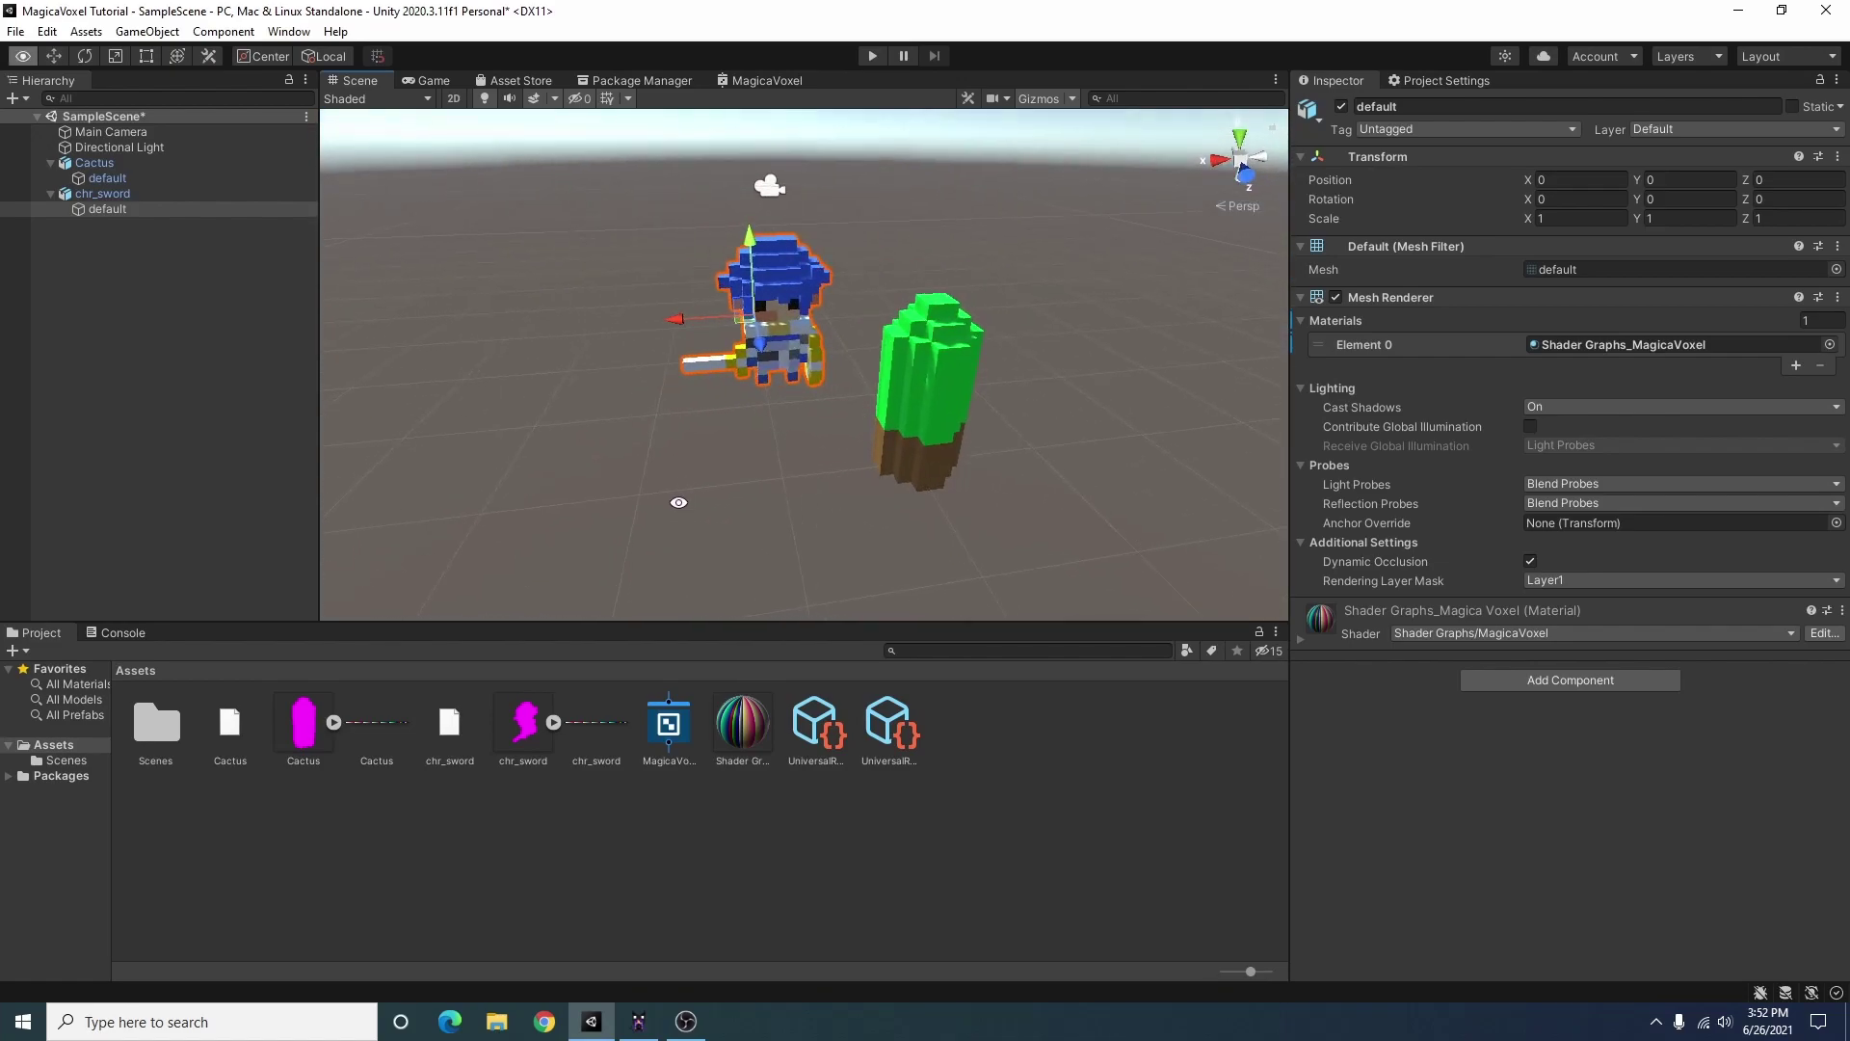
mouse_move(748, 366)
mouse_down()
mouse_move(704, 366)
mouse_move(742, 402)
mouse_move(959, 471)
mouse_move(484, 455)
mouse_move(945, 596)
mouse_up()
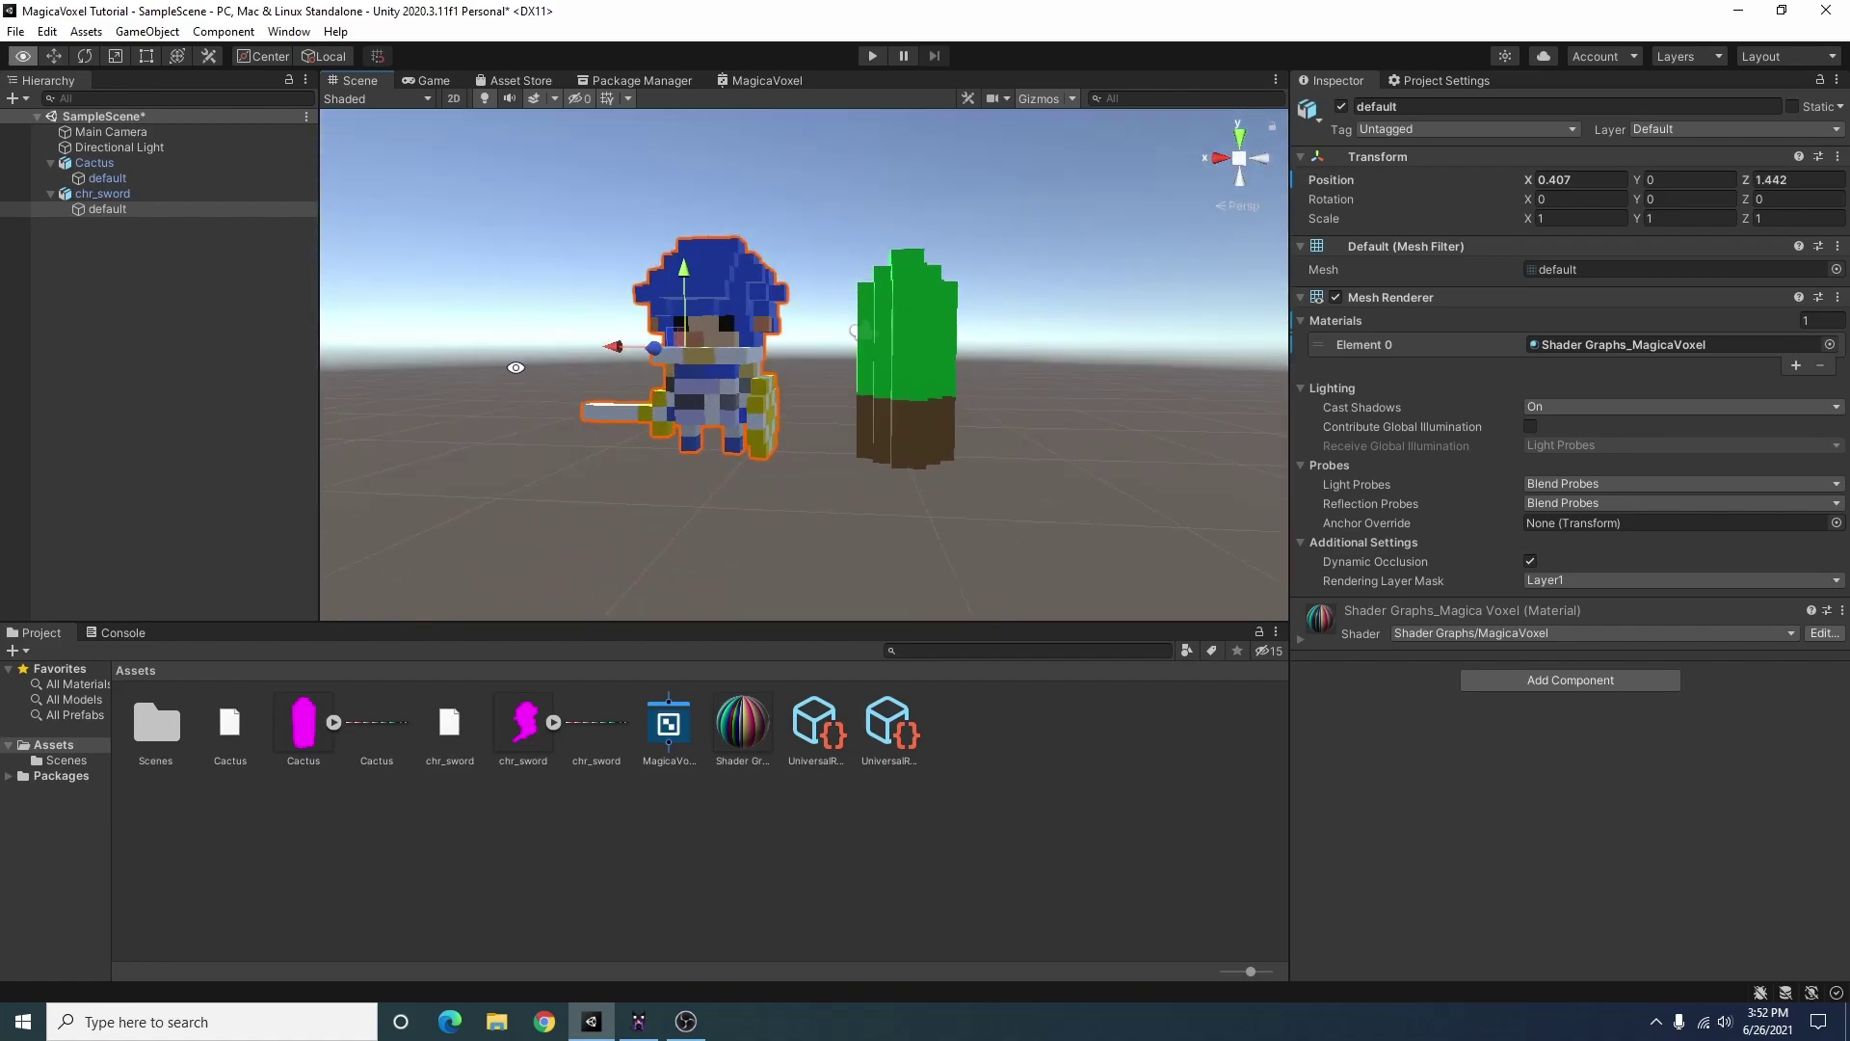